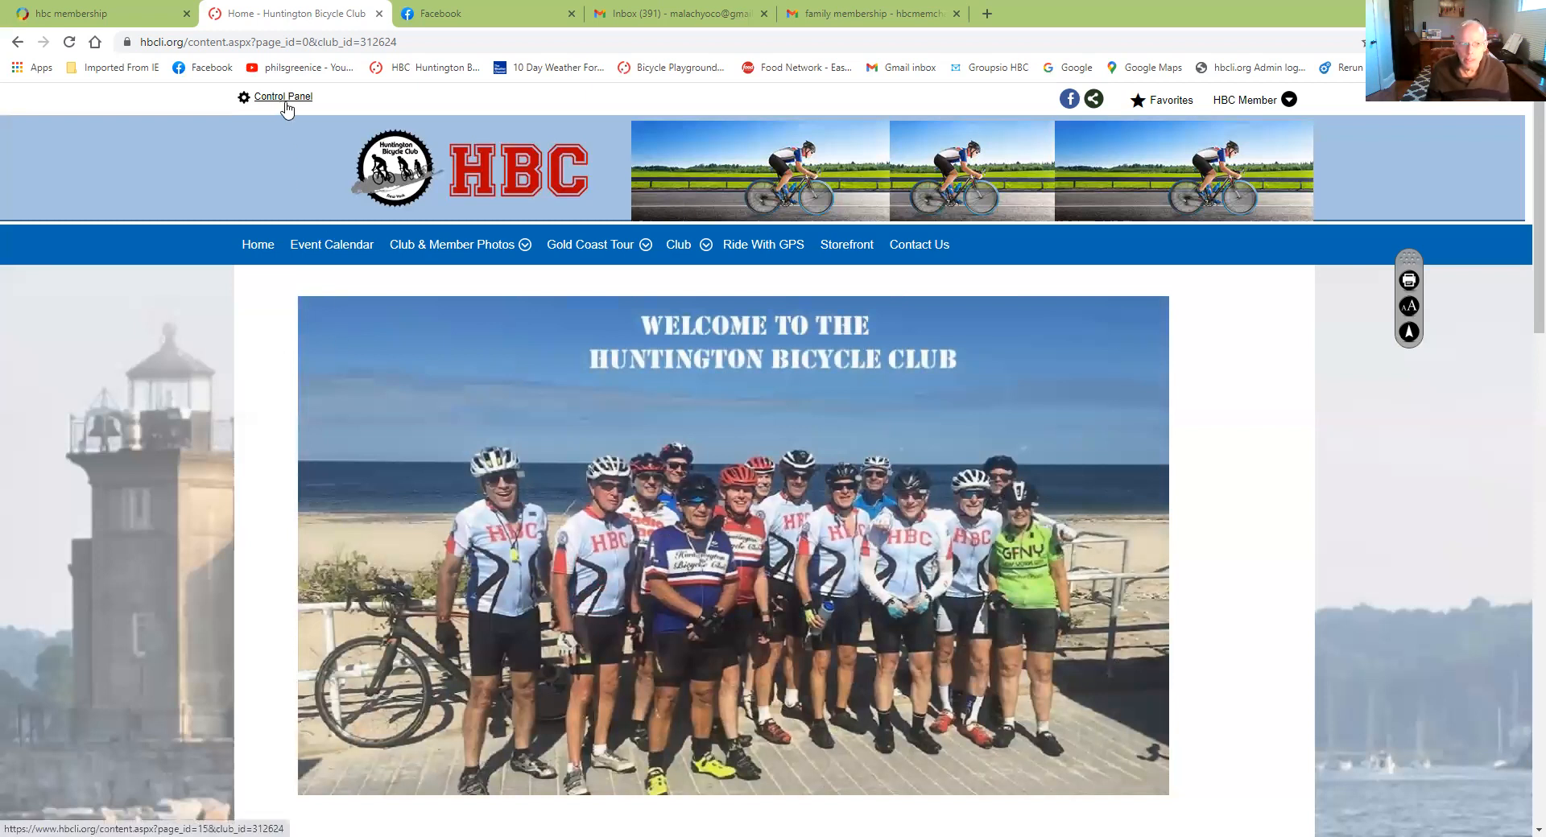
# - Open the Events Manager from the Control Panel and list all existing events without any filter
pyautogui.click(284, 103)
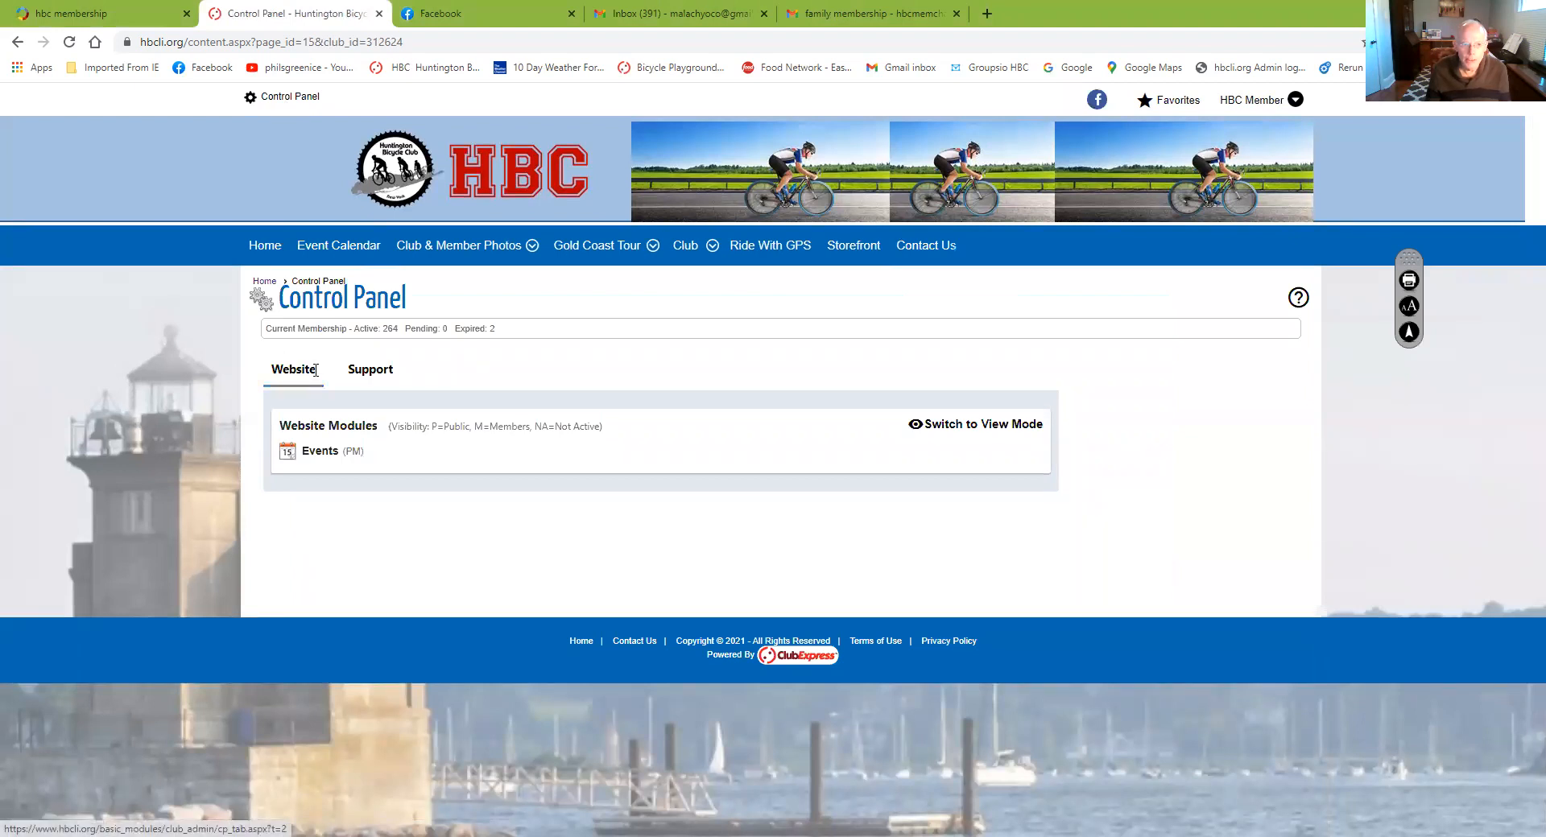
pyautogui.click(308, 456)
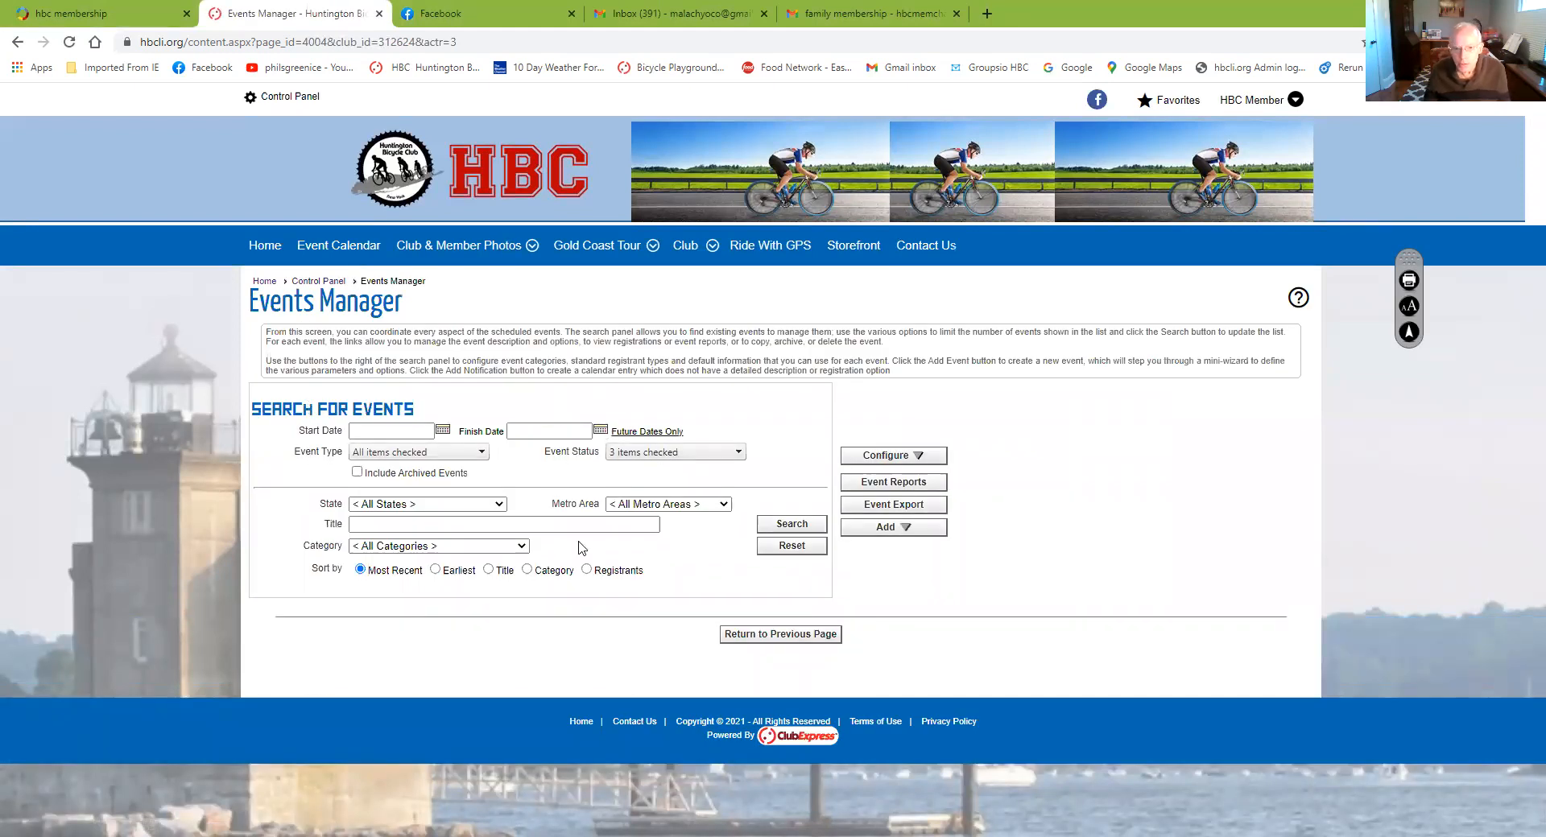
pyautogui.click(791, 528)
pyautogui.scroll(-4, 833, 503)
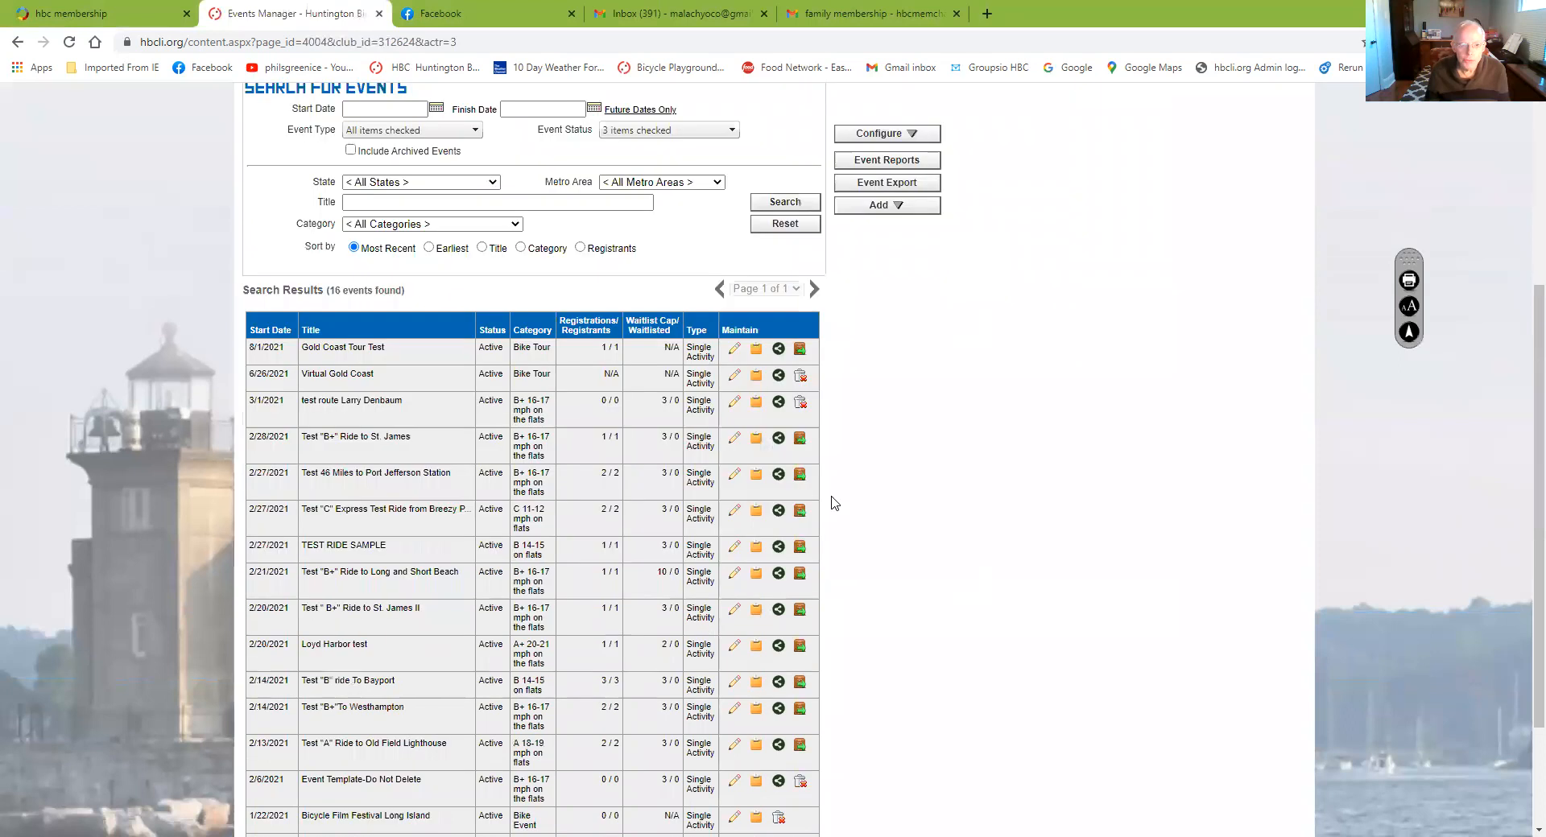
pyautogui.scroll(-2, 606, 636)
pyautogui.scroll(3, 606, 640)
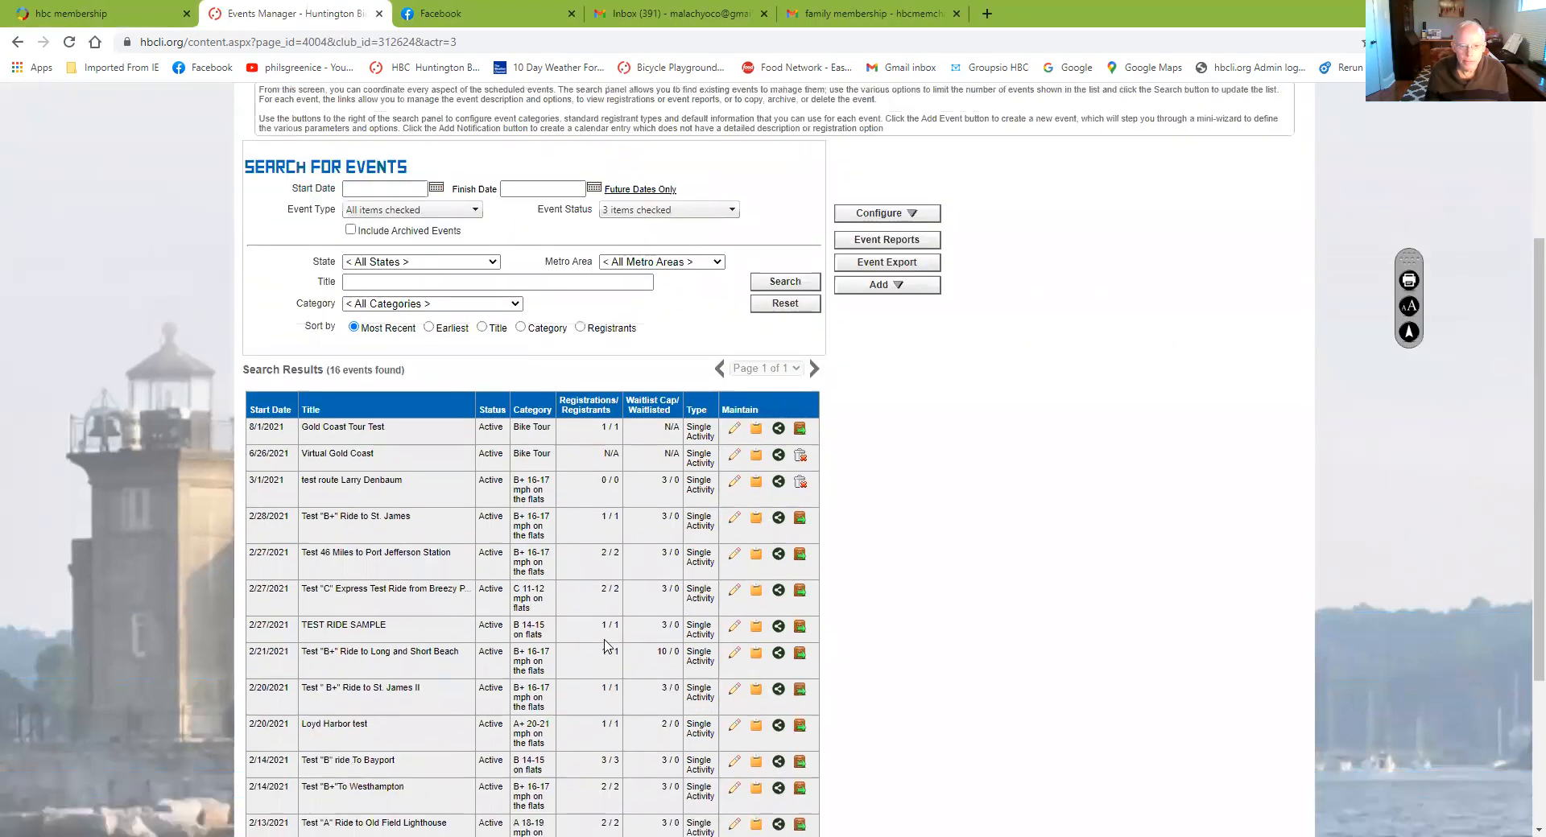
pyautogui.scroll(-2, 607, 644)
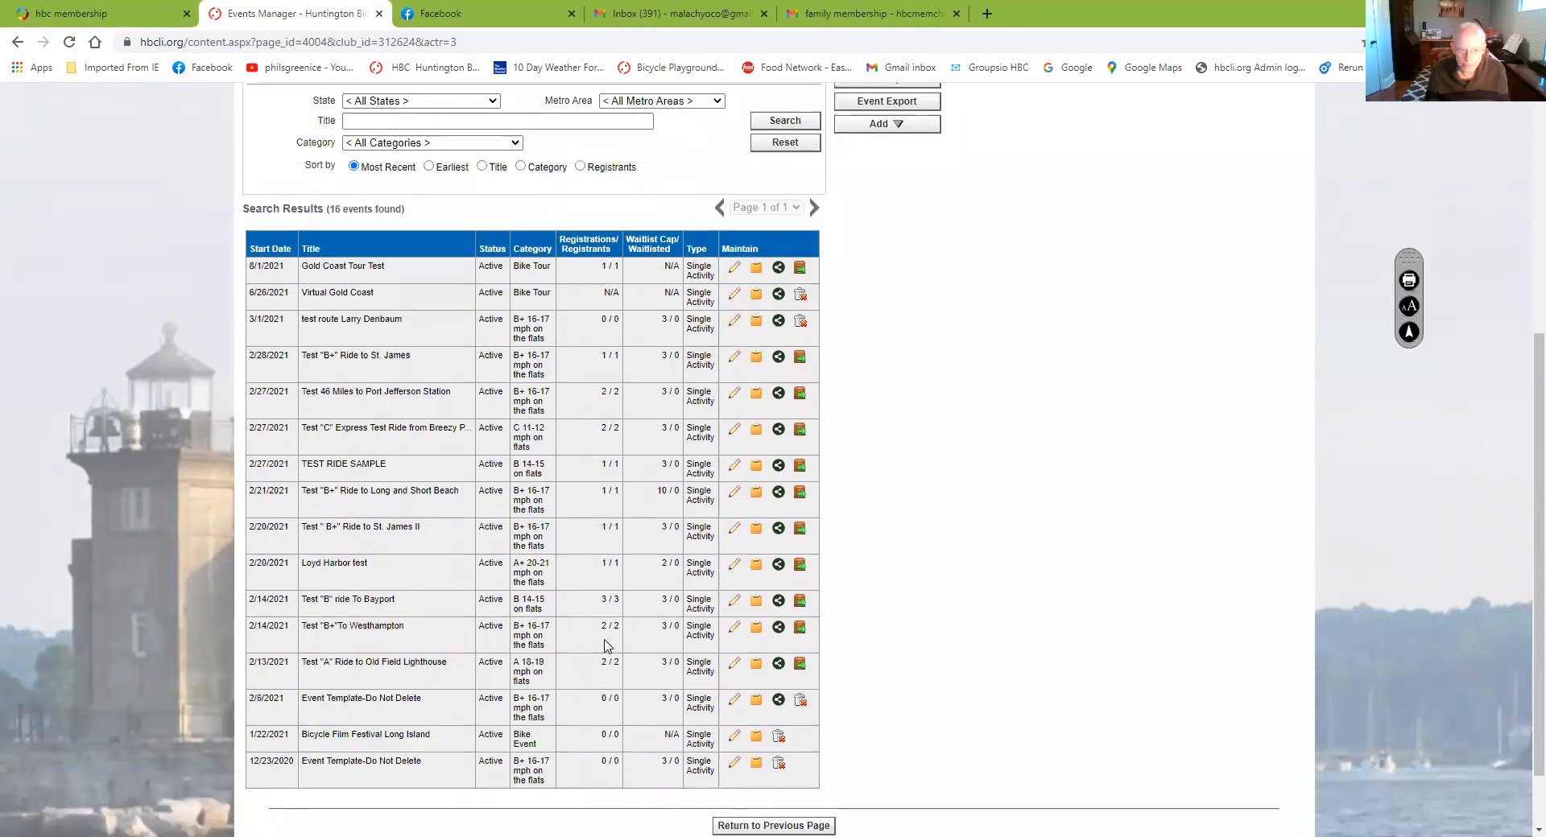
pyautogui.scroll(4, 564, 580)
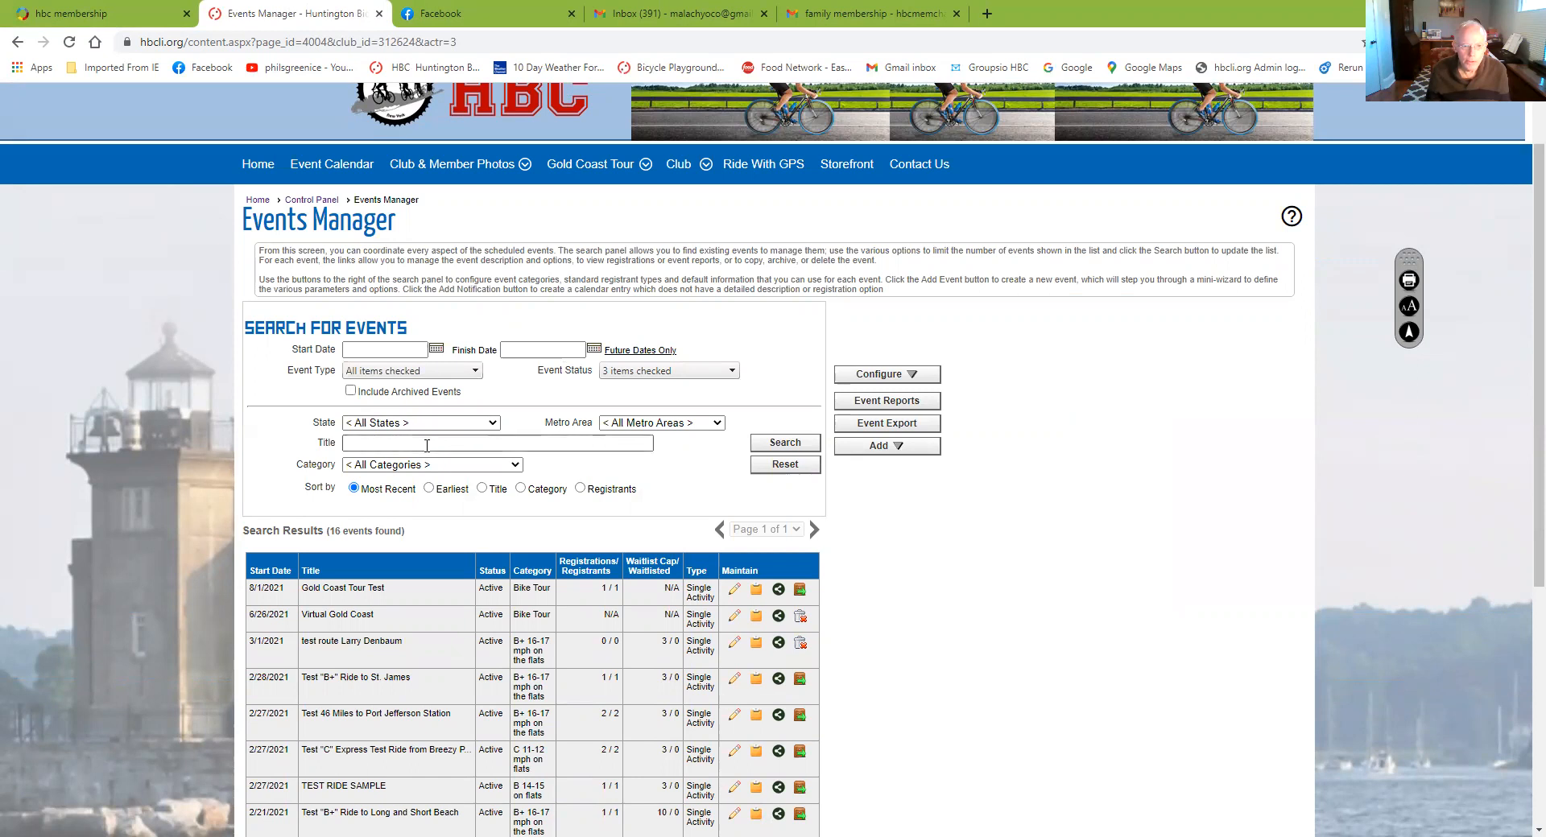
# - Filter the event search to the "B+ 16-17 mph on the flats" category
pyautogui.click(508, 465)
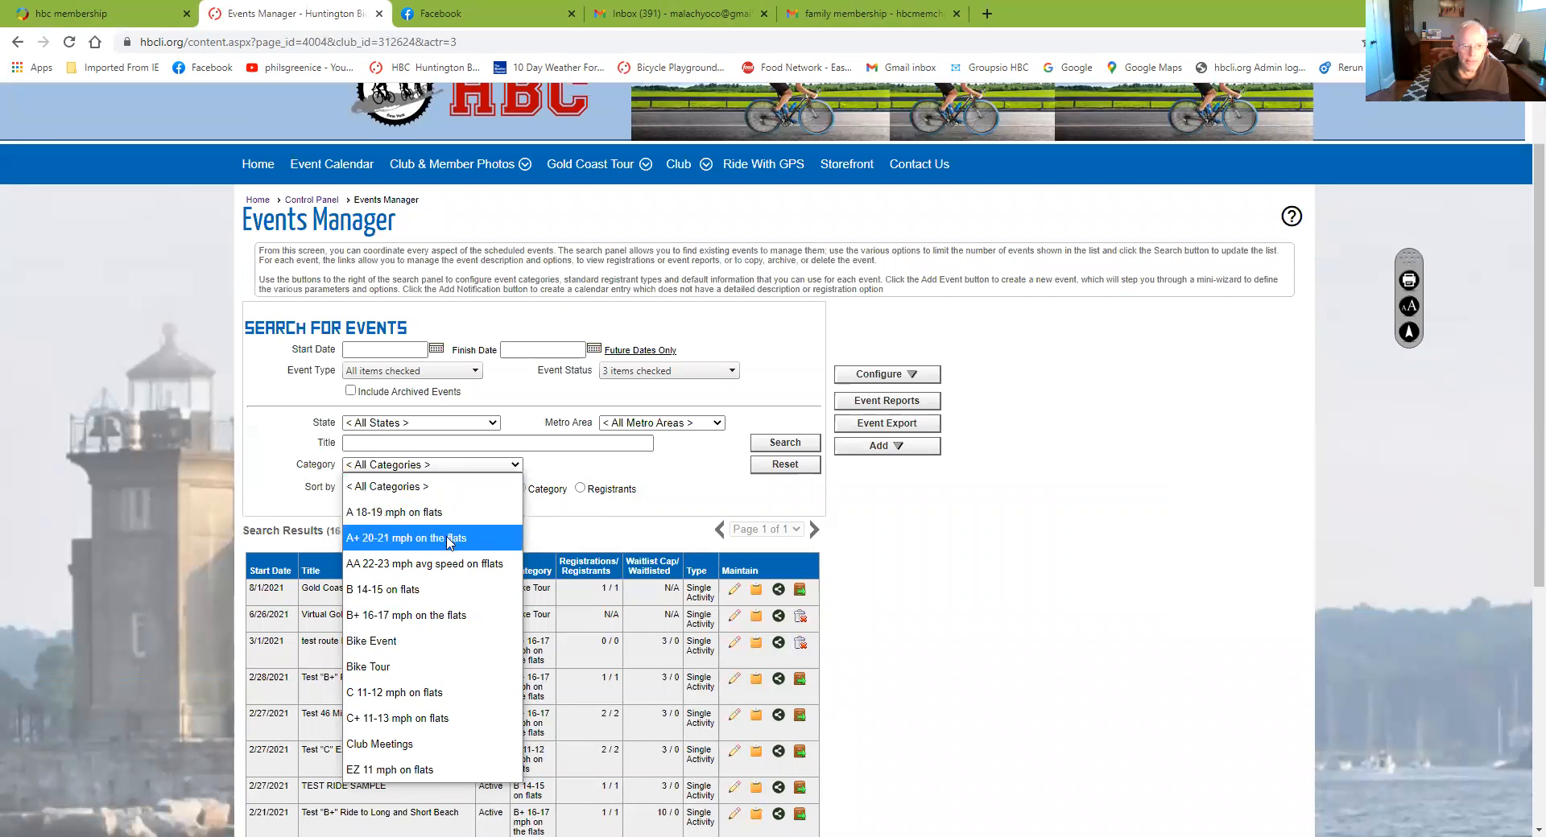
pyautogui.click(442, 617)
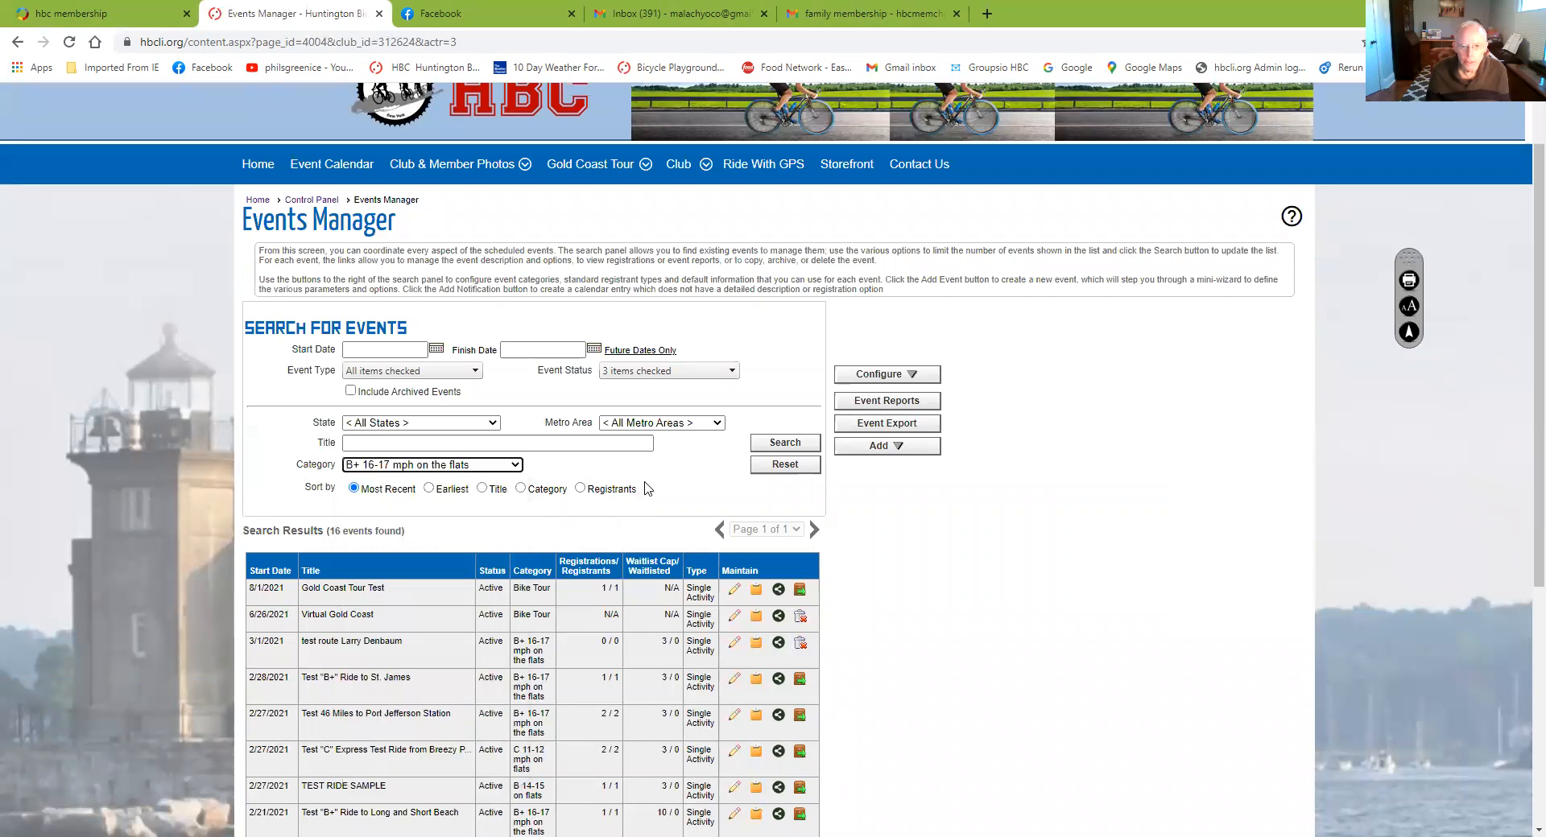
pyautogui.click(783, 443)
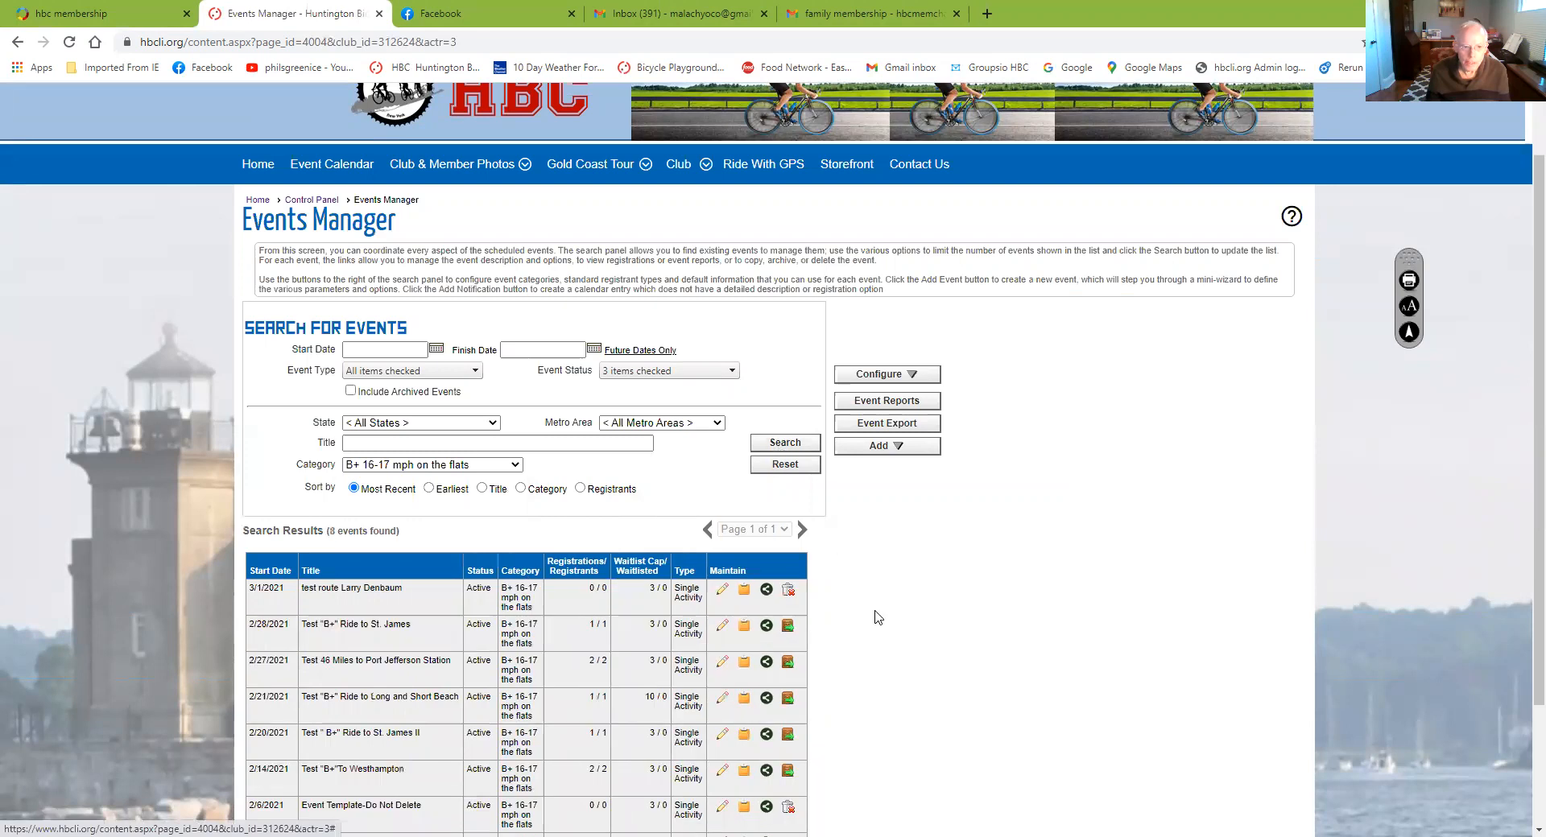
pyautogui.scroll(-2, 823, 627)
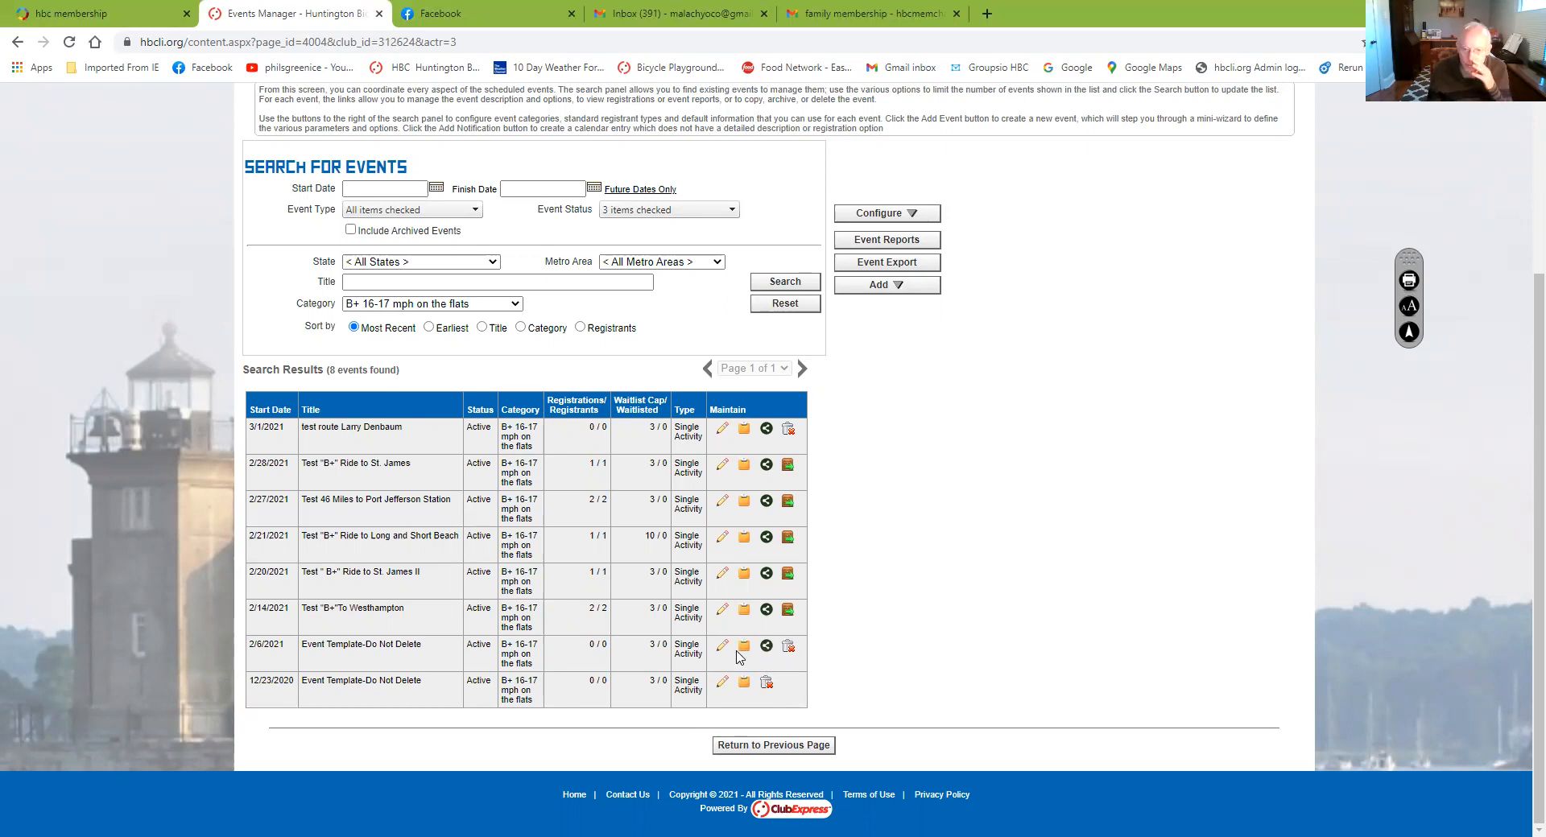
# - Start copying the 2/6/2021 "Event Template-Do Not Delete" event and title the copy "TEST B+ Ride to Glen Cove"
pyautogui.click(743, 649)
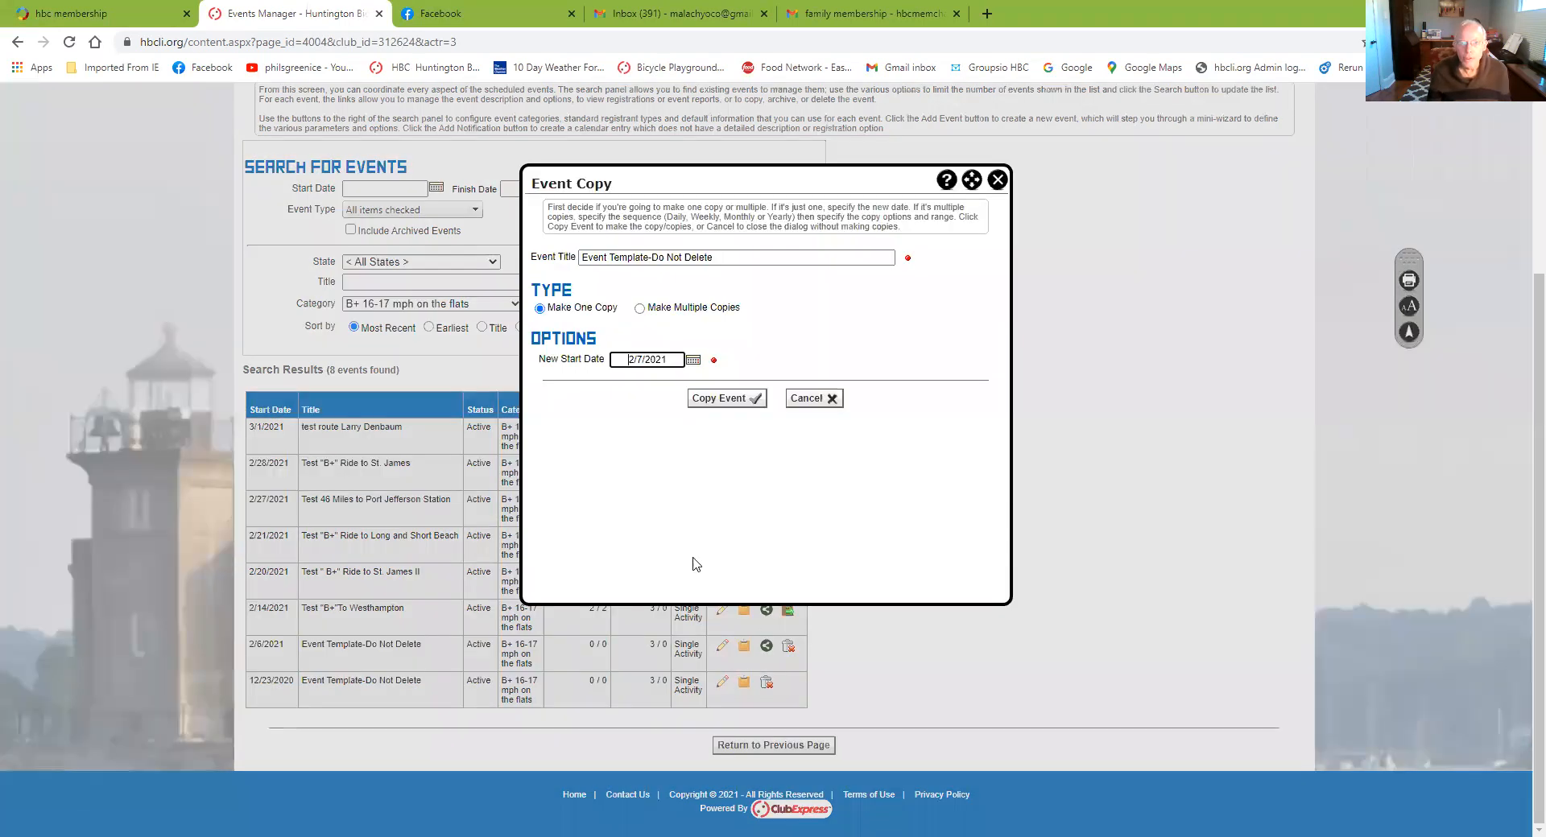
pyautogui.click(781, 253)
pyautogui.moveTo(782, 253); pyautogui.dragTo(546, 257)
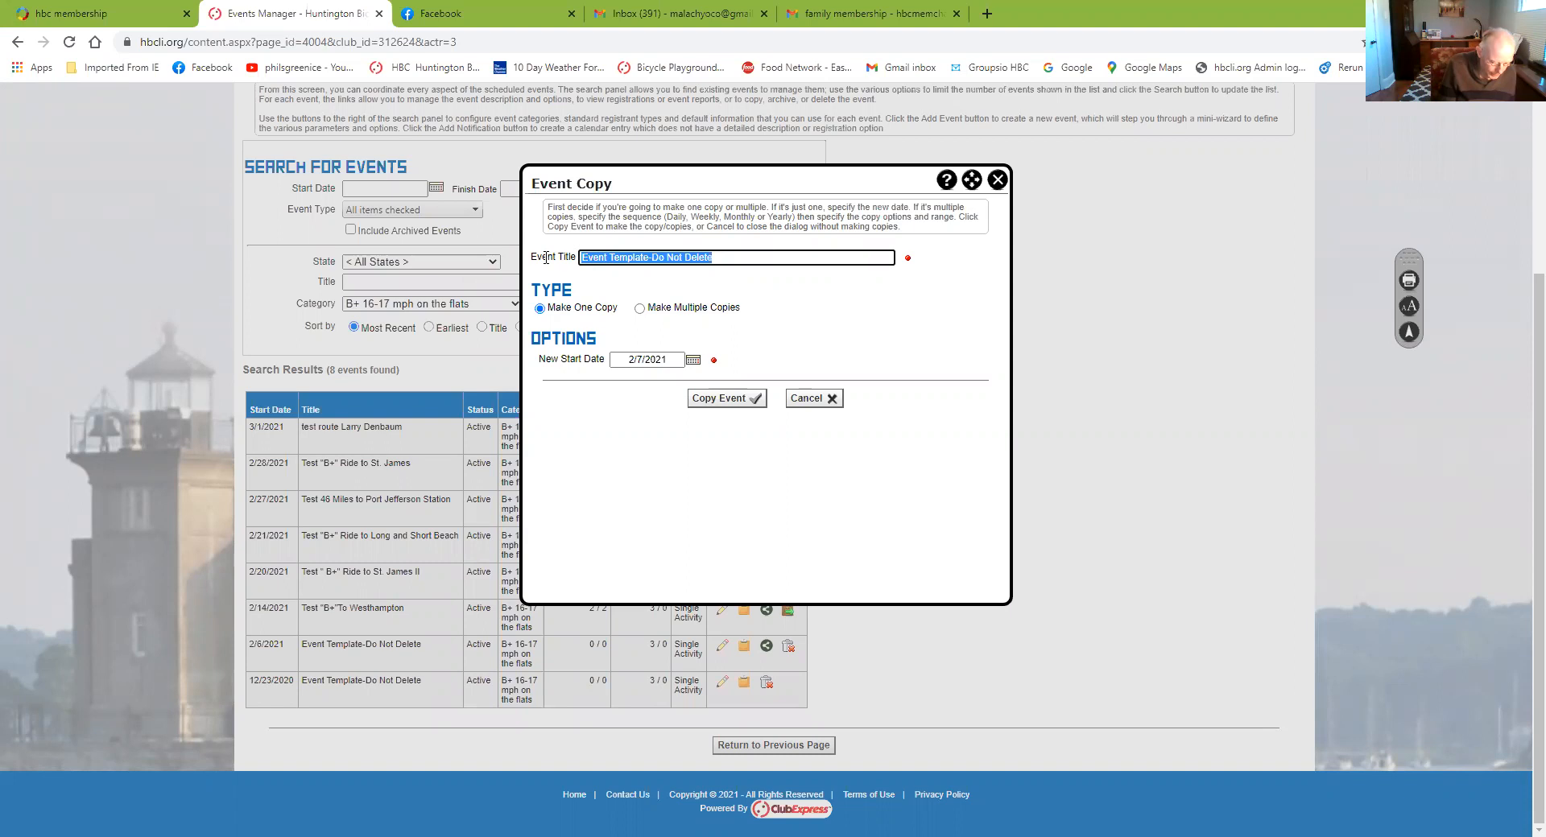
pyautogui.write('TEST')
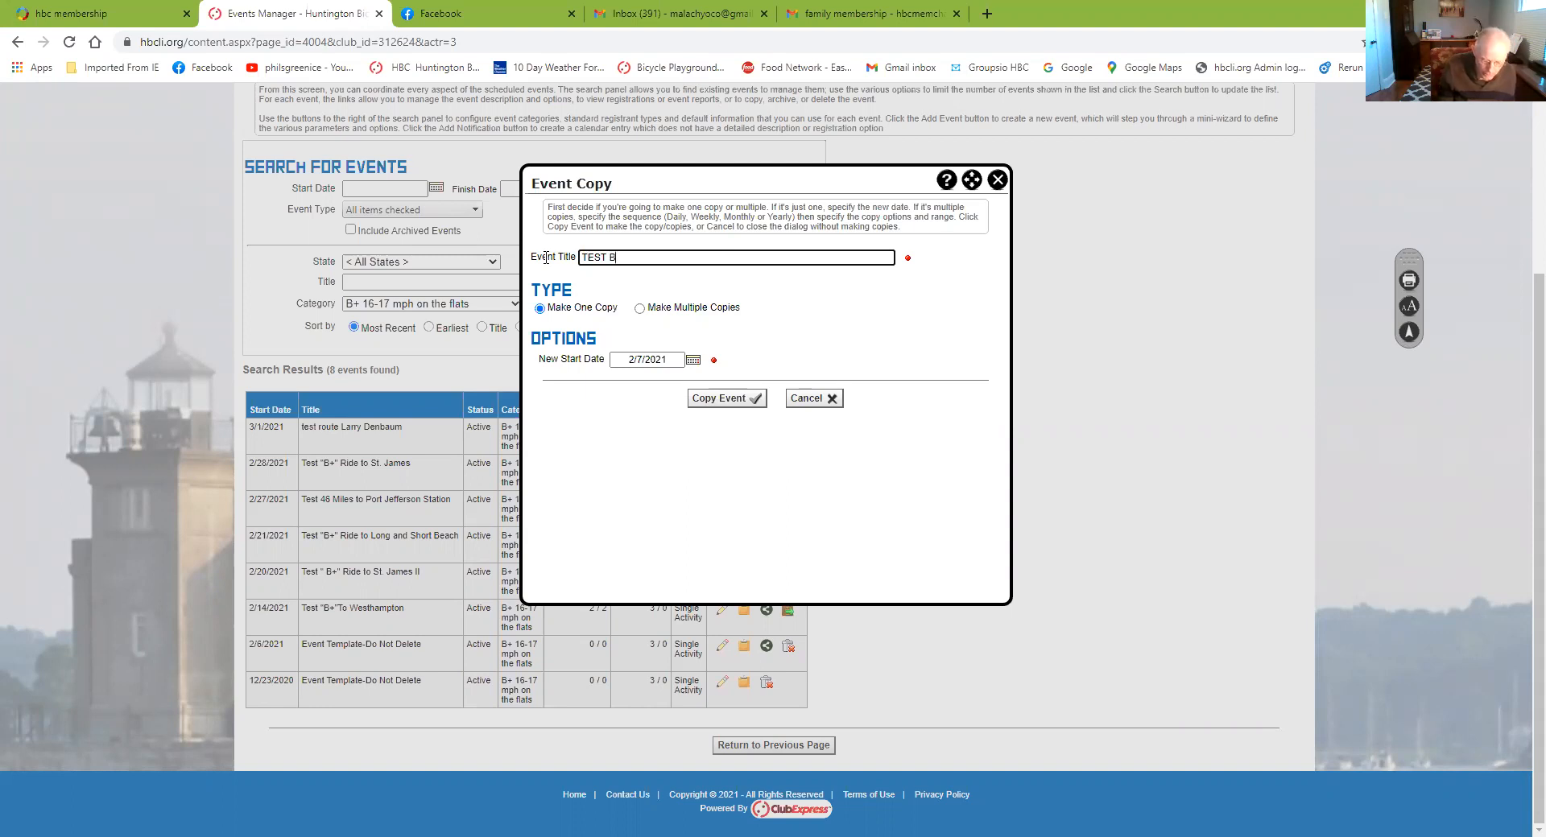
pyautogui.write(' B+ Ride to G')
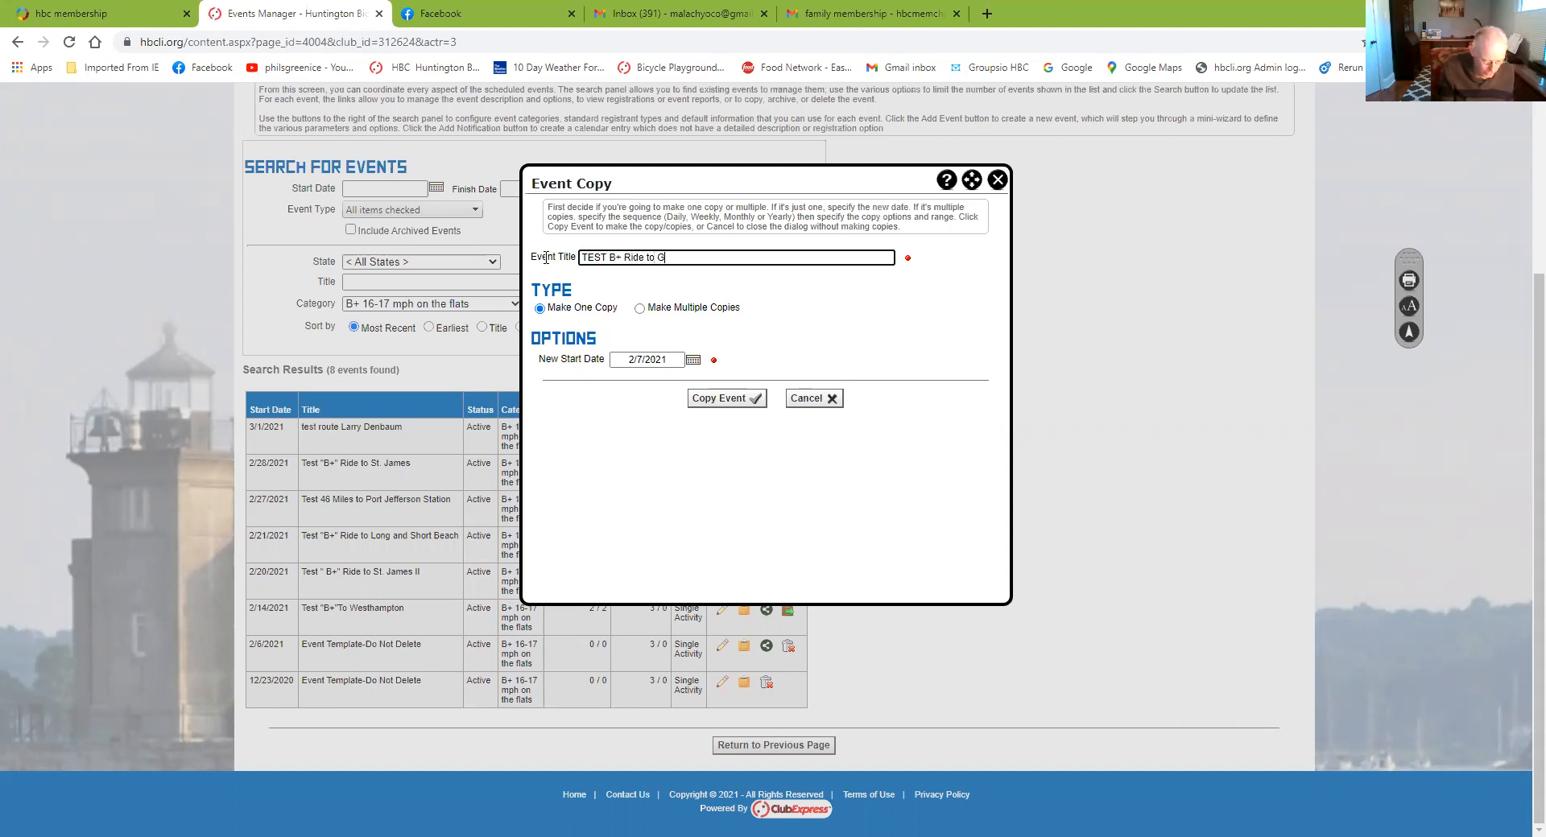
pyautogui.write('len Cove')
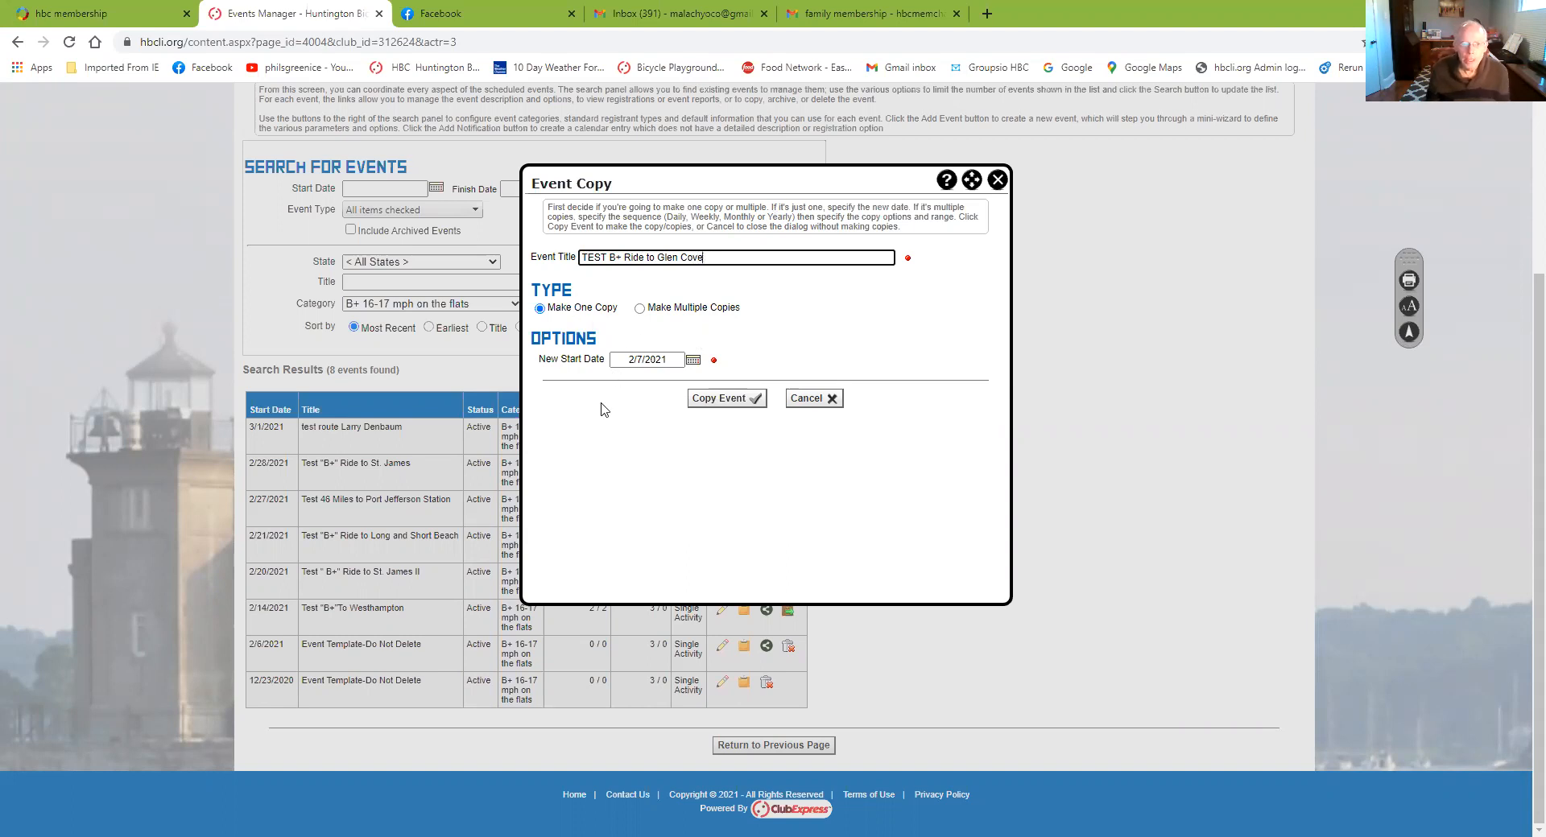
# - Set the copy's new start date to 02/28/2021 and create the single event copy
pyautogui.click(692, 361)
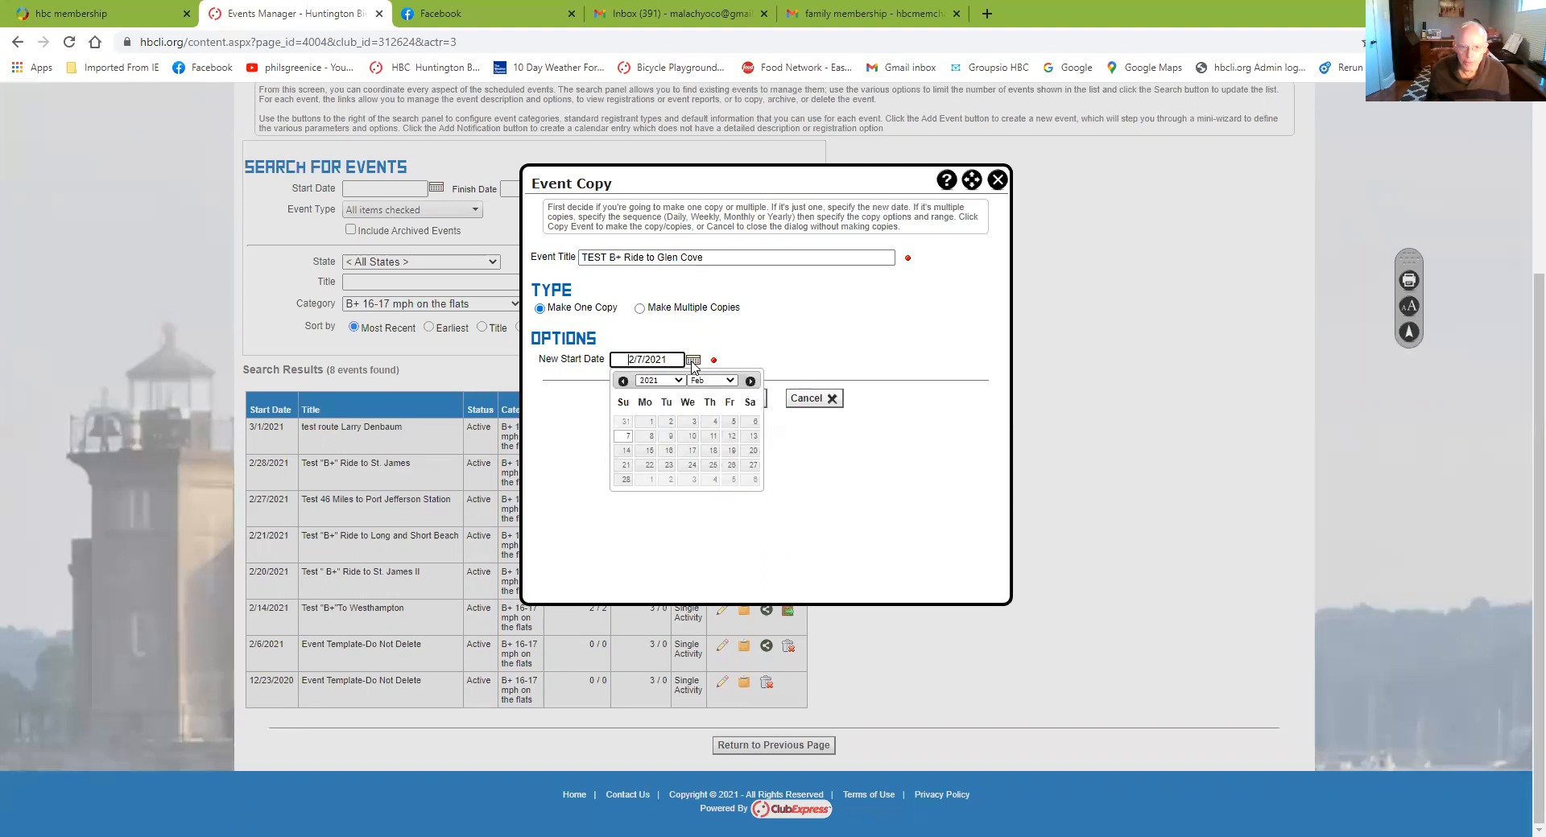
pyautogui.click(626, 481)
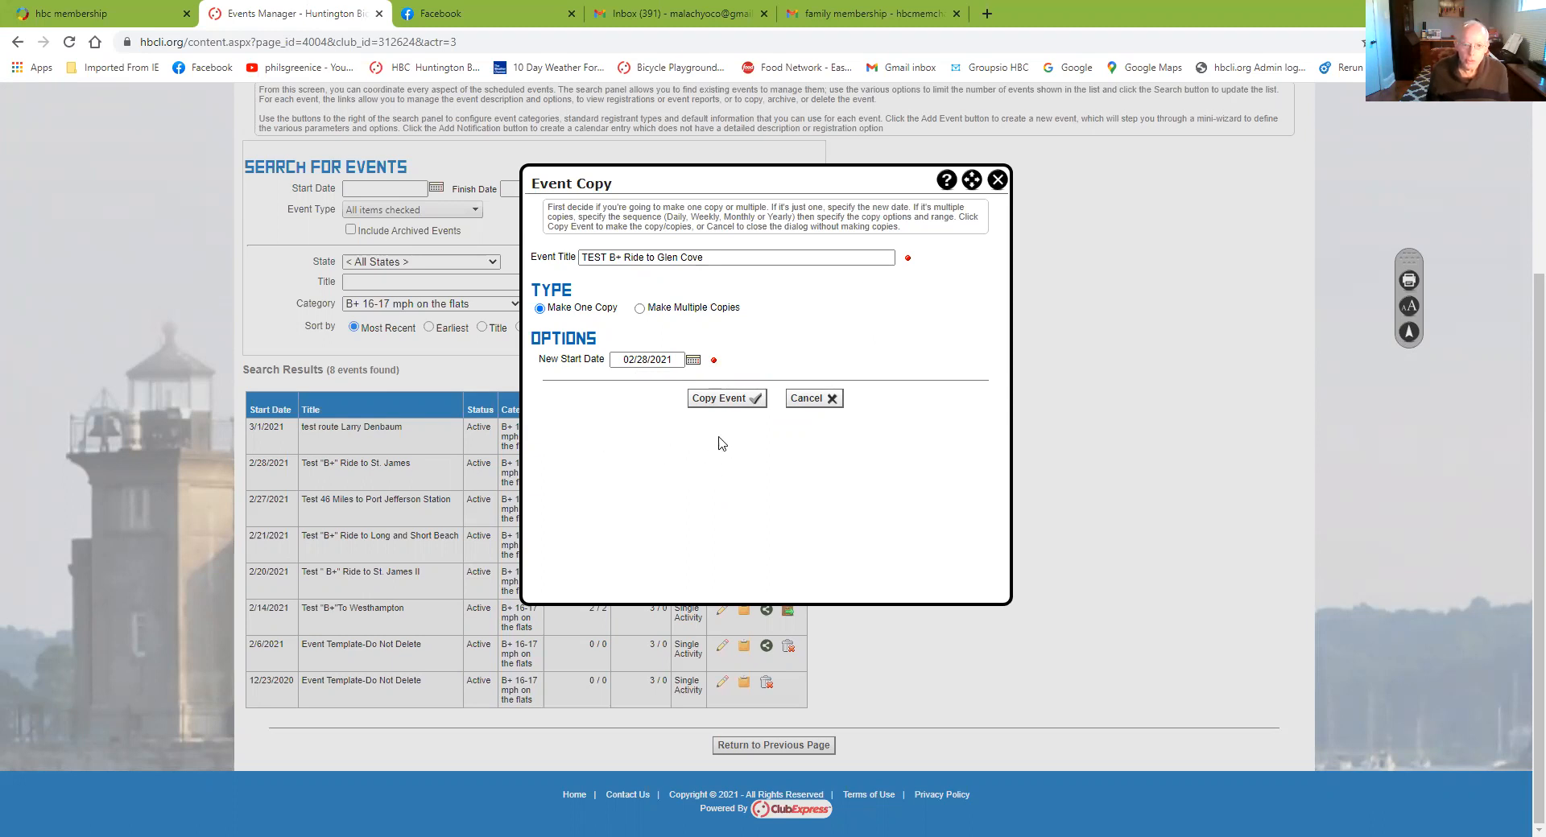
pyautogui.click(721, 408)
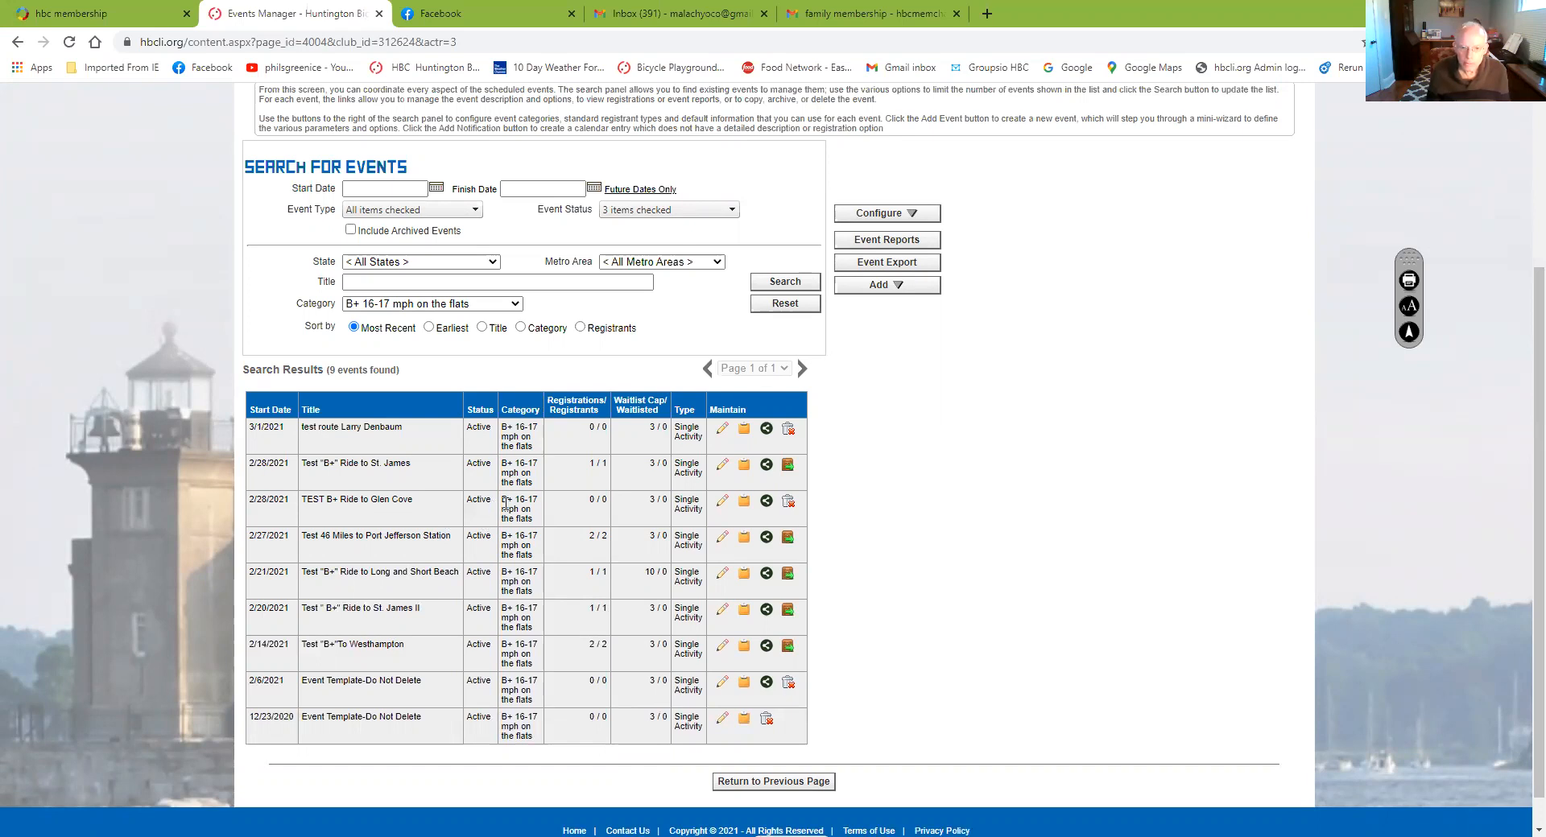
# - Open the "TEST B+ Ride to Glen Cove" event, check its Basic Information summary and open that section for editing
pyautogui.click(724, 503)
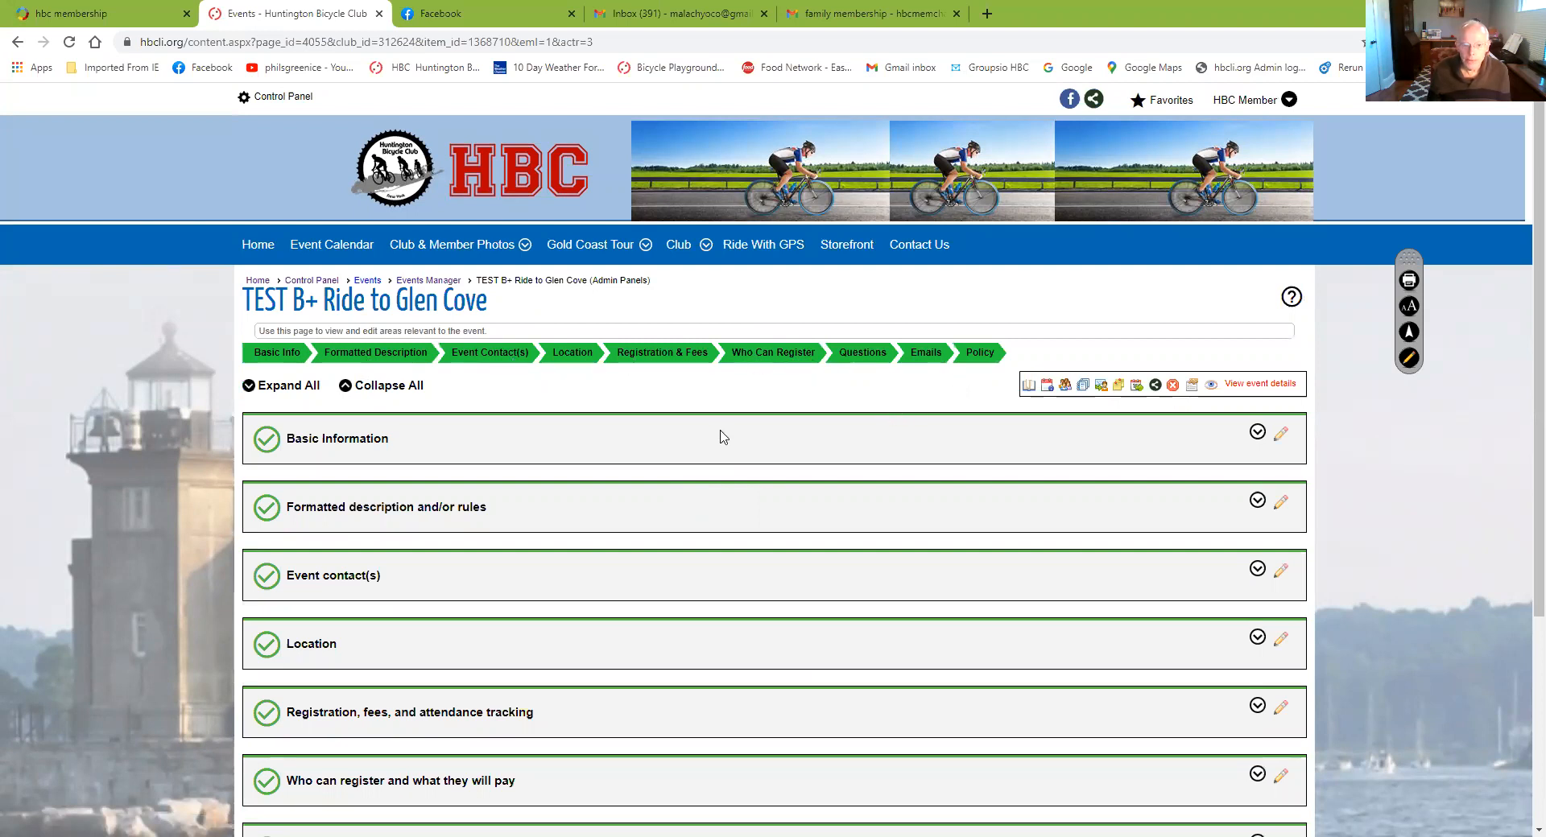
pyautogui.scroll(-4, 722, 437)
pyautogui.scroll(3, 722, 437)
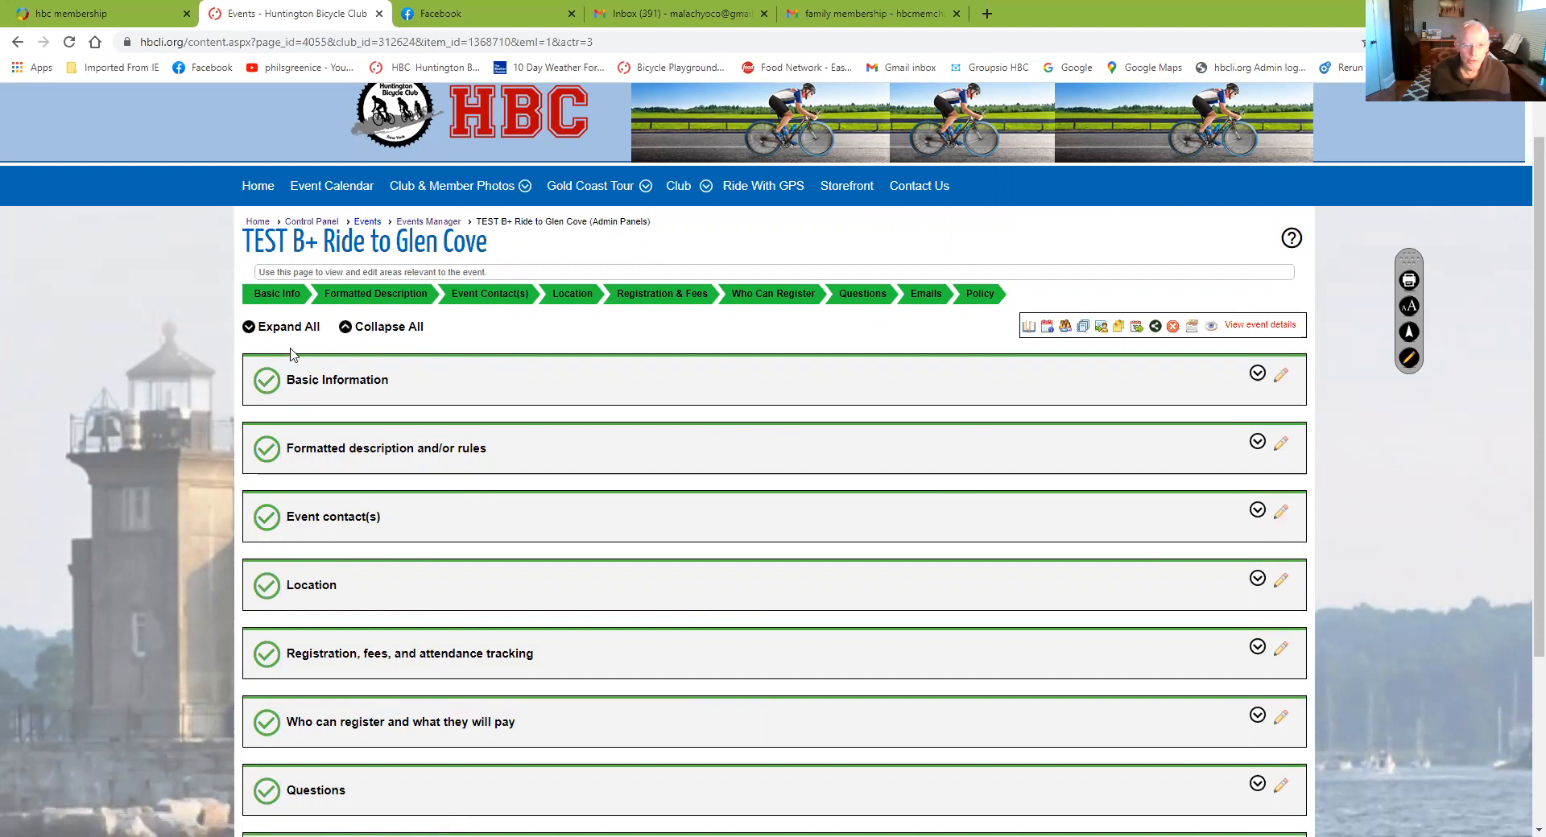
pyautogui.click(274, 390)
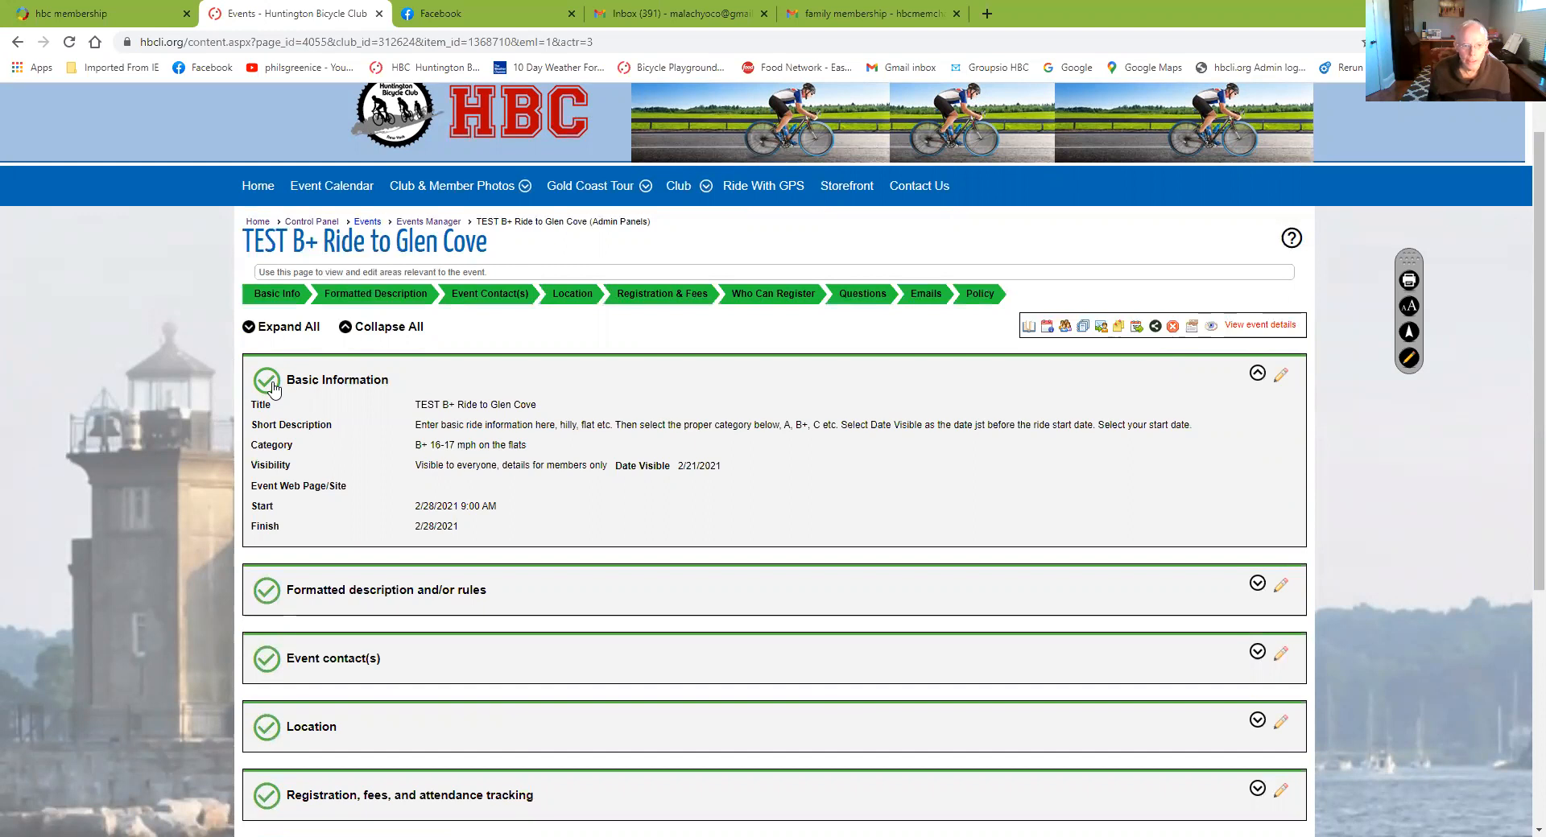
pyautogui.click(274, 389)
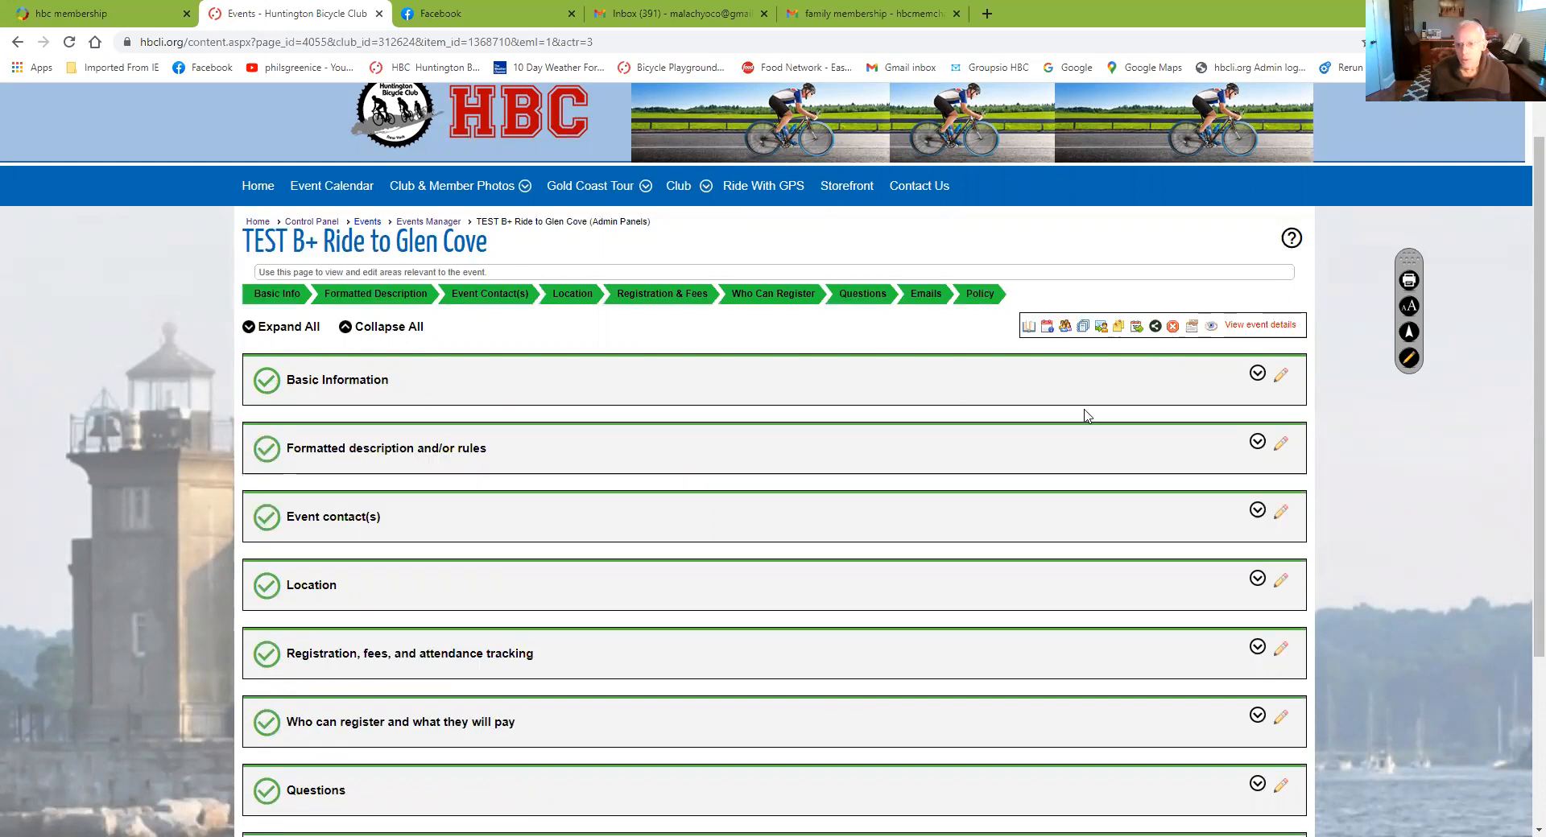
pyautogui.click(1282, 379)
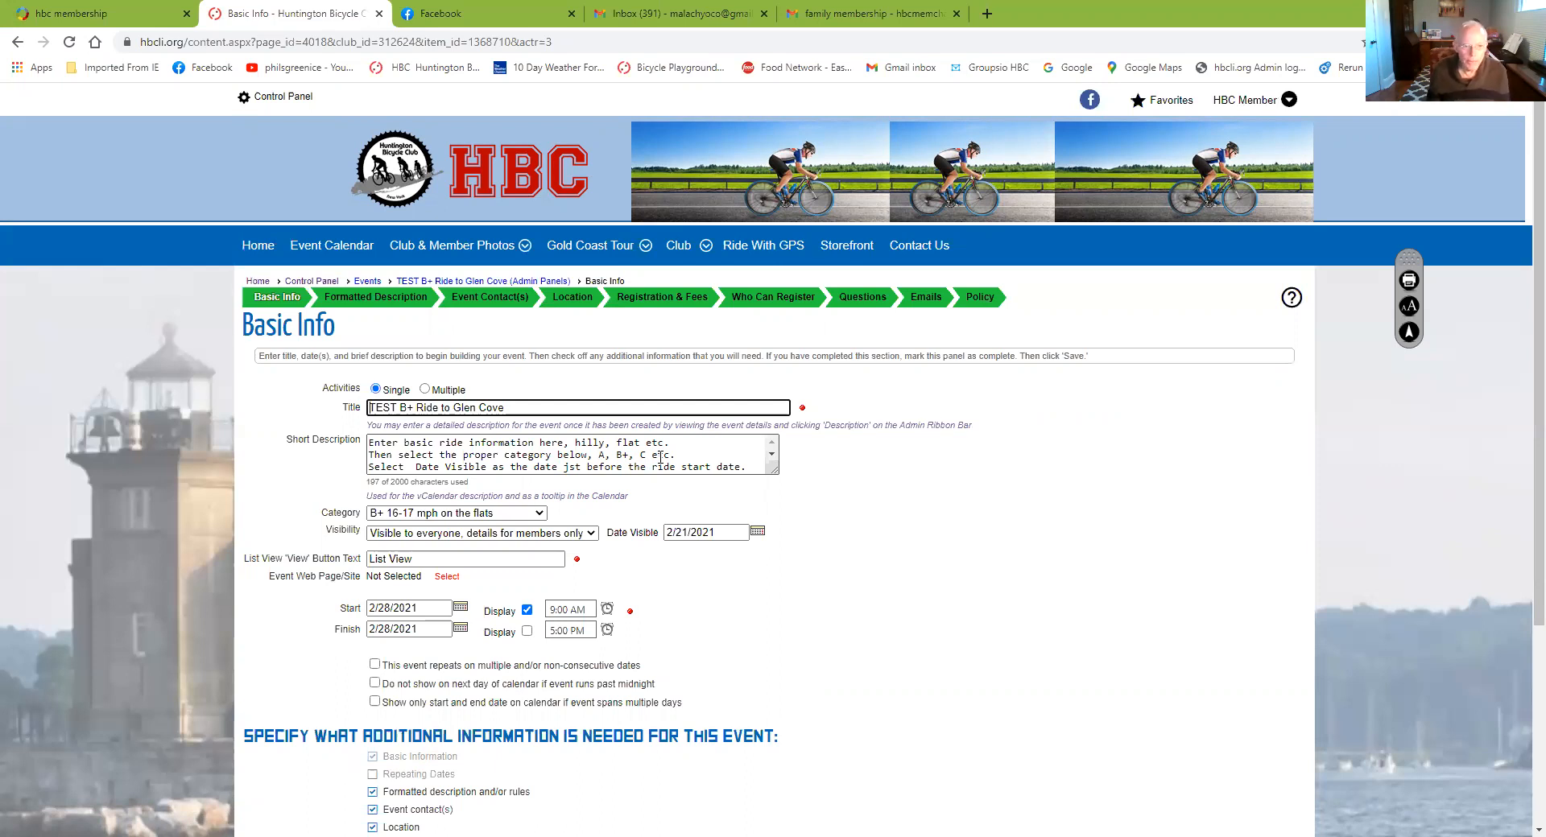
# - Read through the event's short description instructions and examine the available visibility options
pyautogui.click(774, 458)
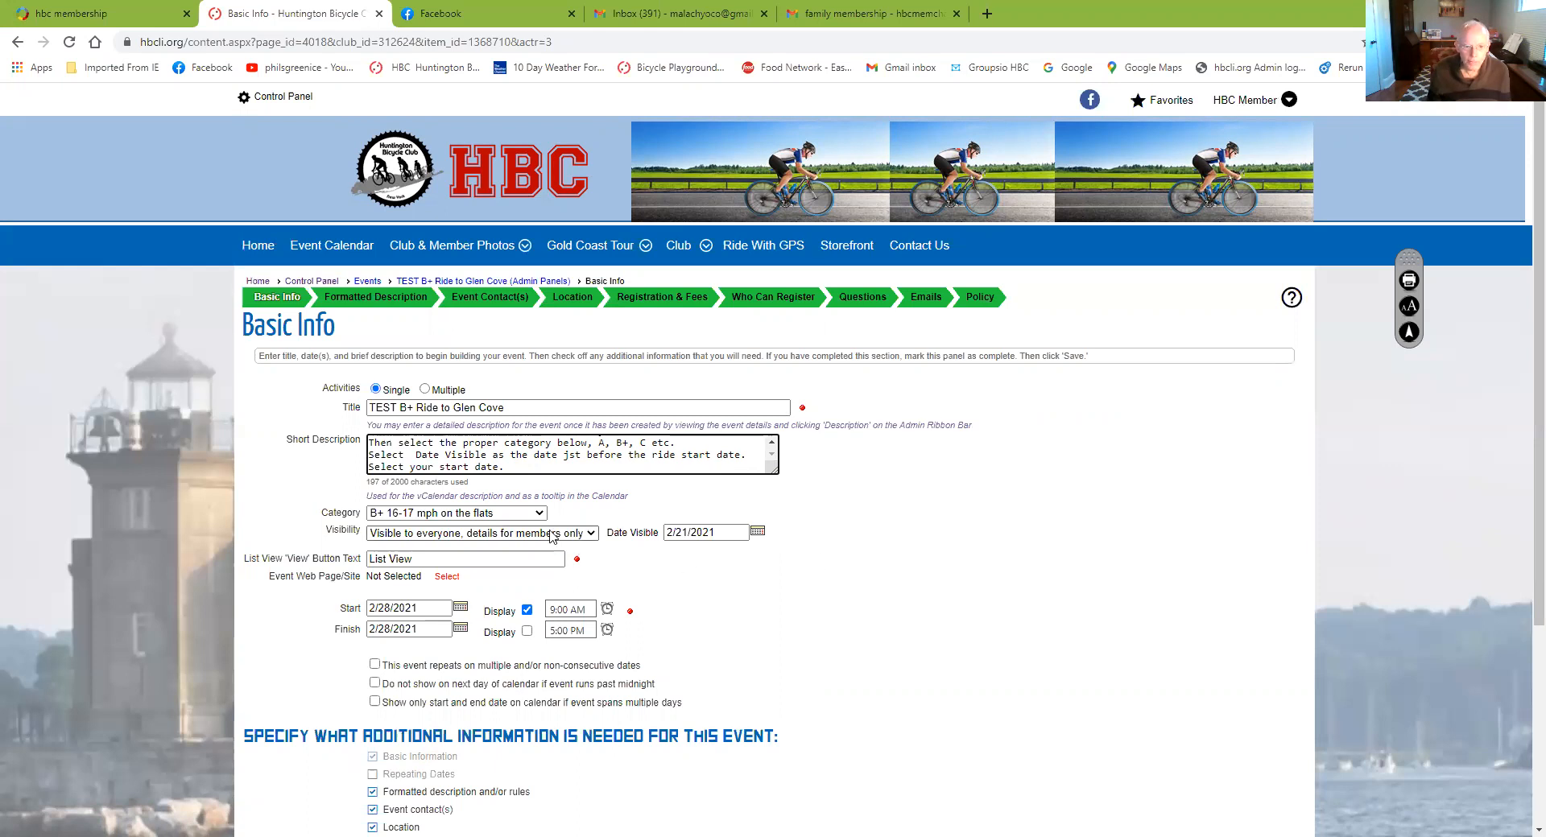
pyautogui.scroll(1, 688, 457)
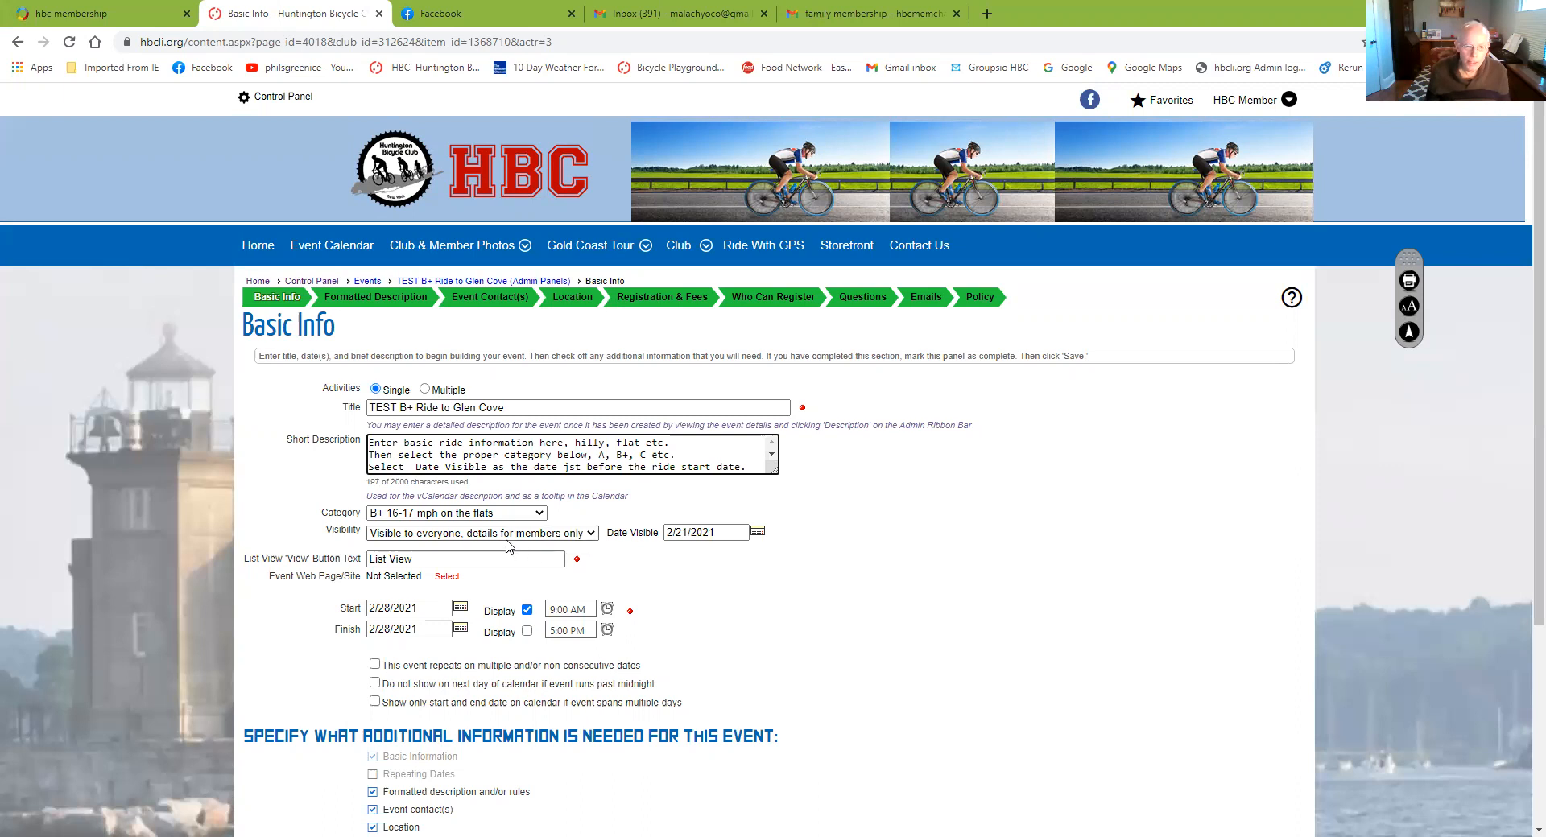
pyautogui.click(591, 537)
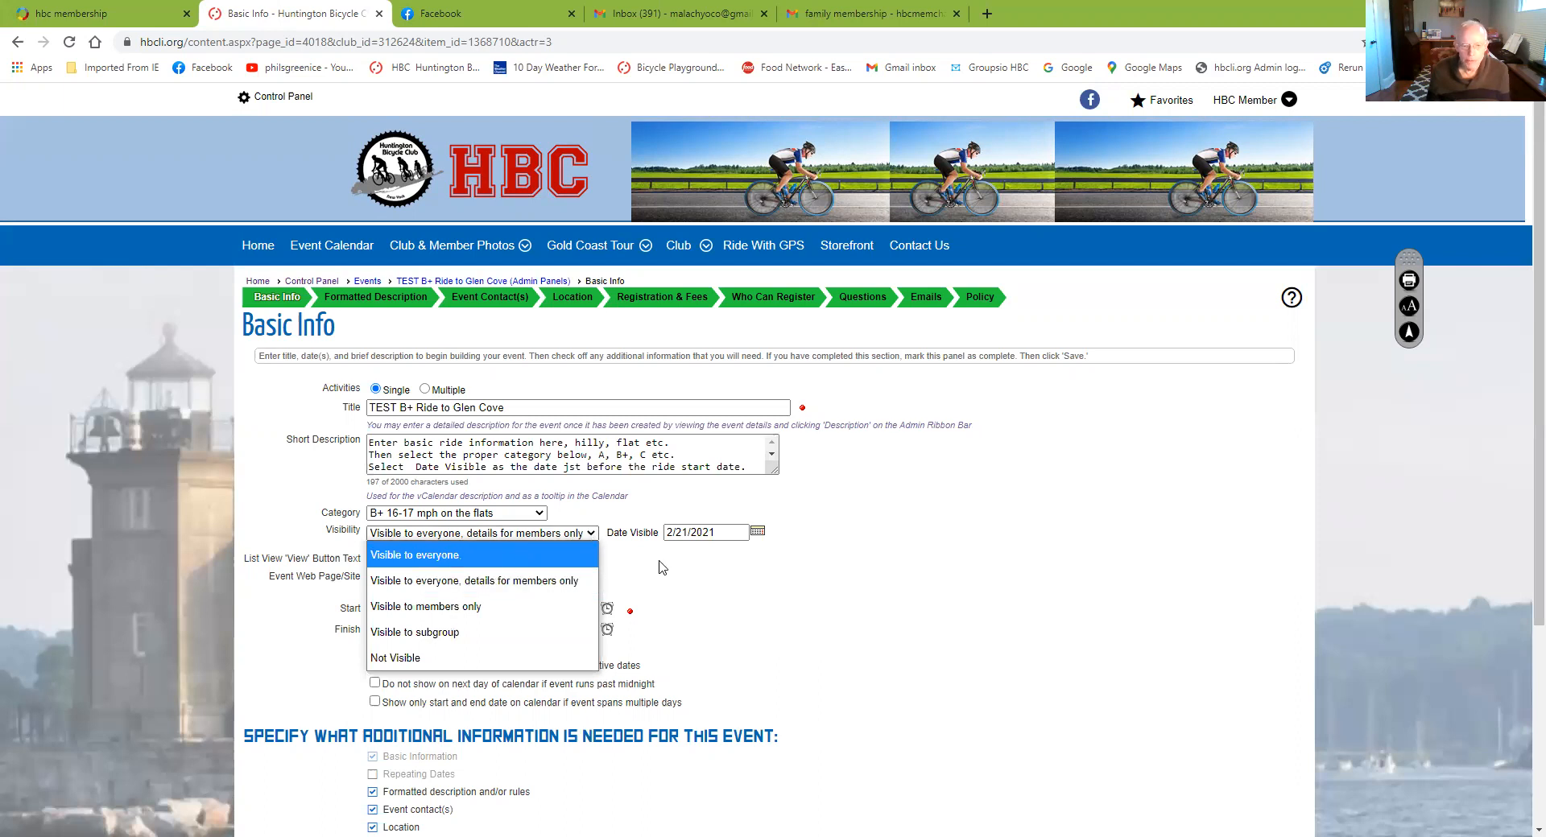
pyautogui.click(681, 573)
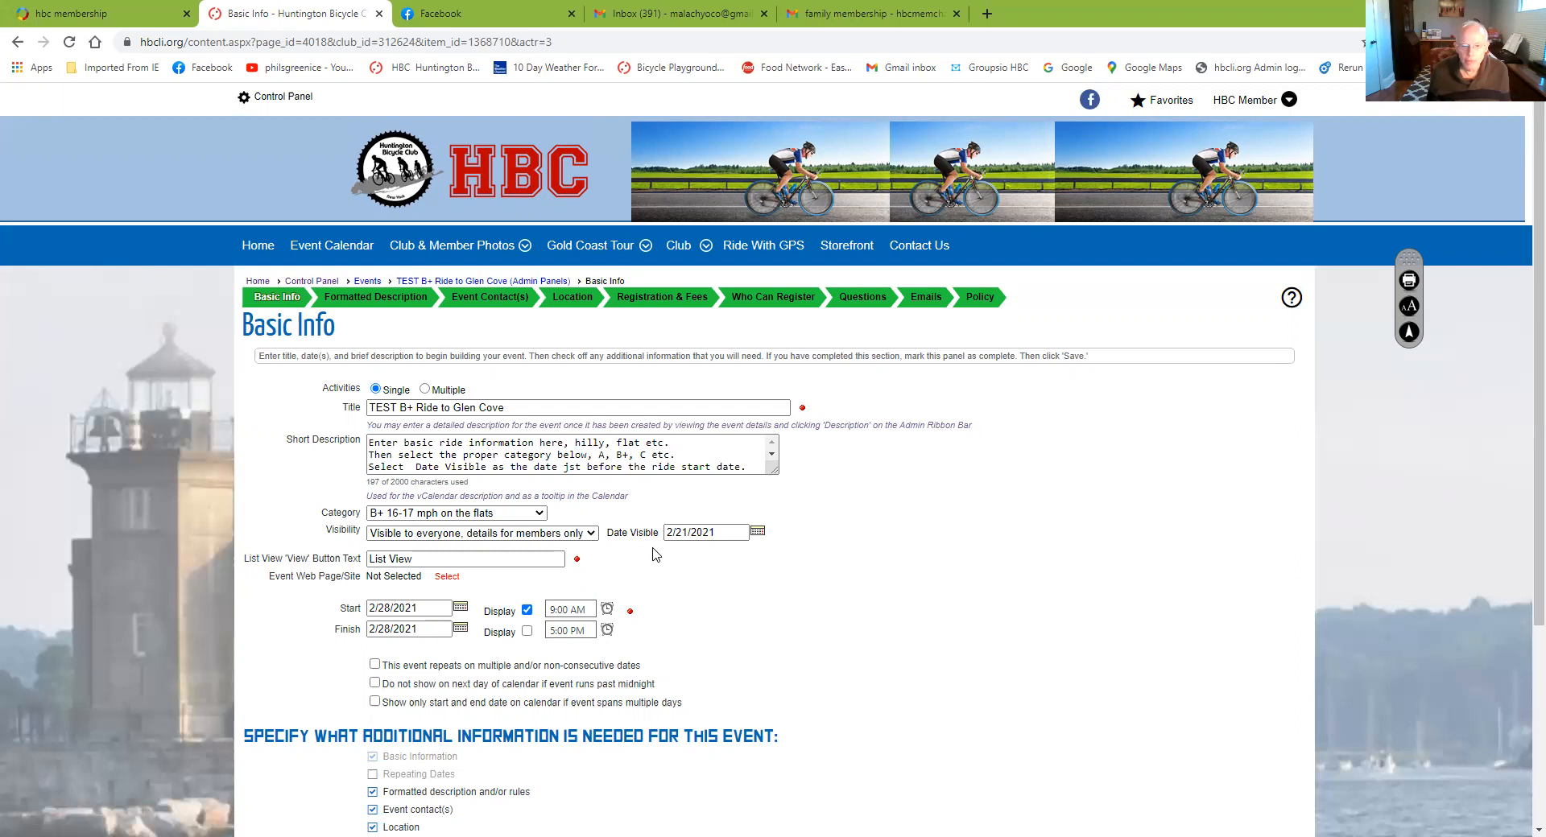
# - Set the event's Date Visible to 02/25/2021 and save the Basic Info section
pyautogui.click(756, 531)
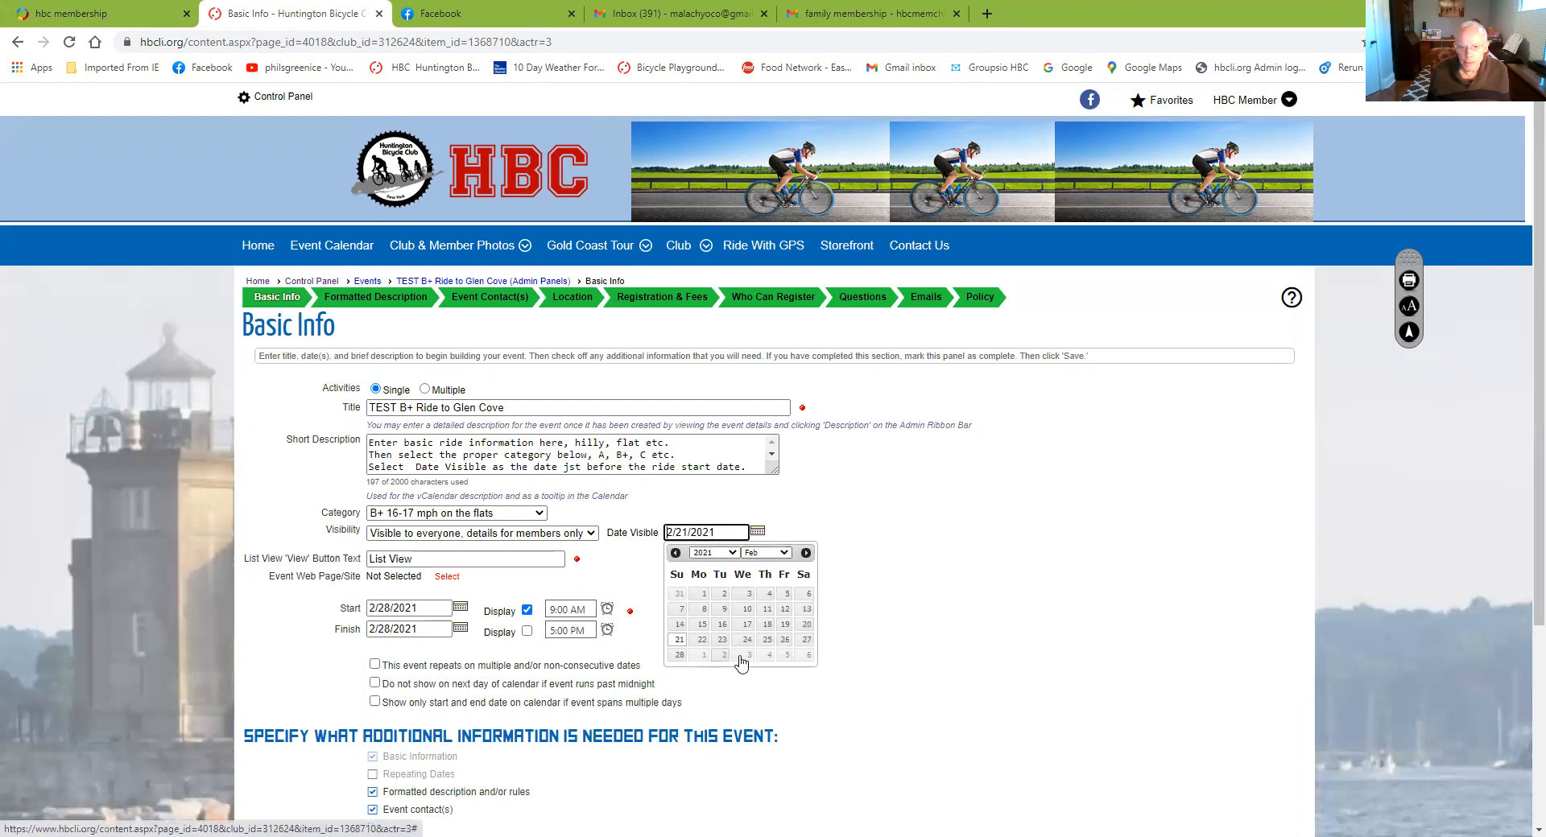
pyautogui.click(765, 644)
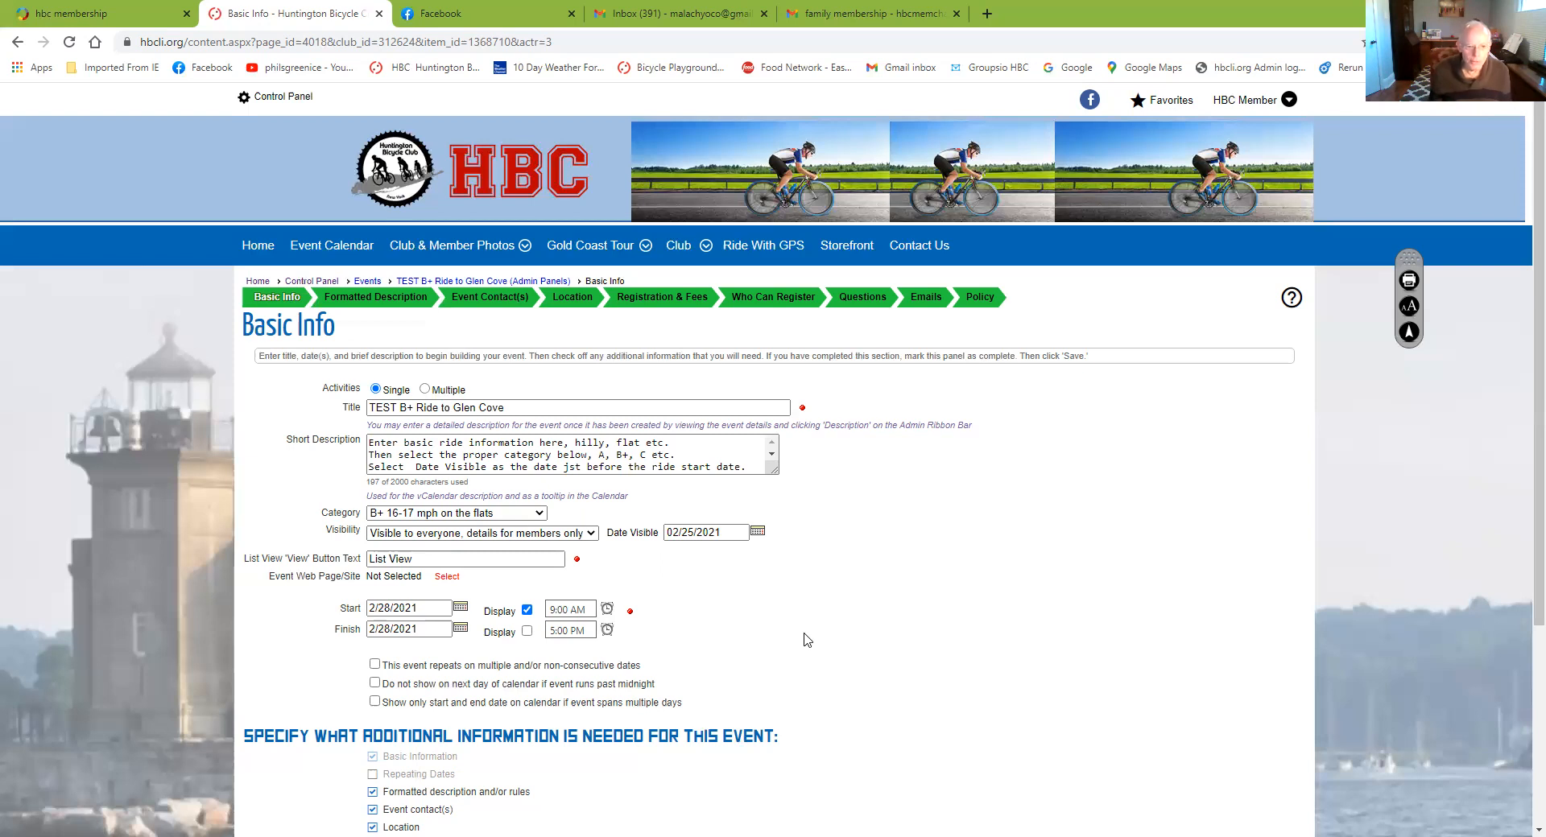
pyautogui.scroll(-4, 807, 640)
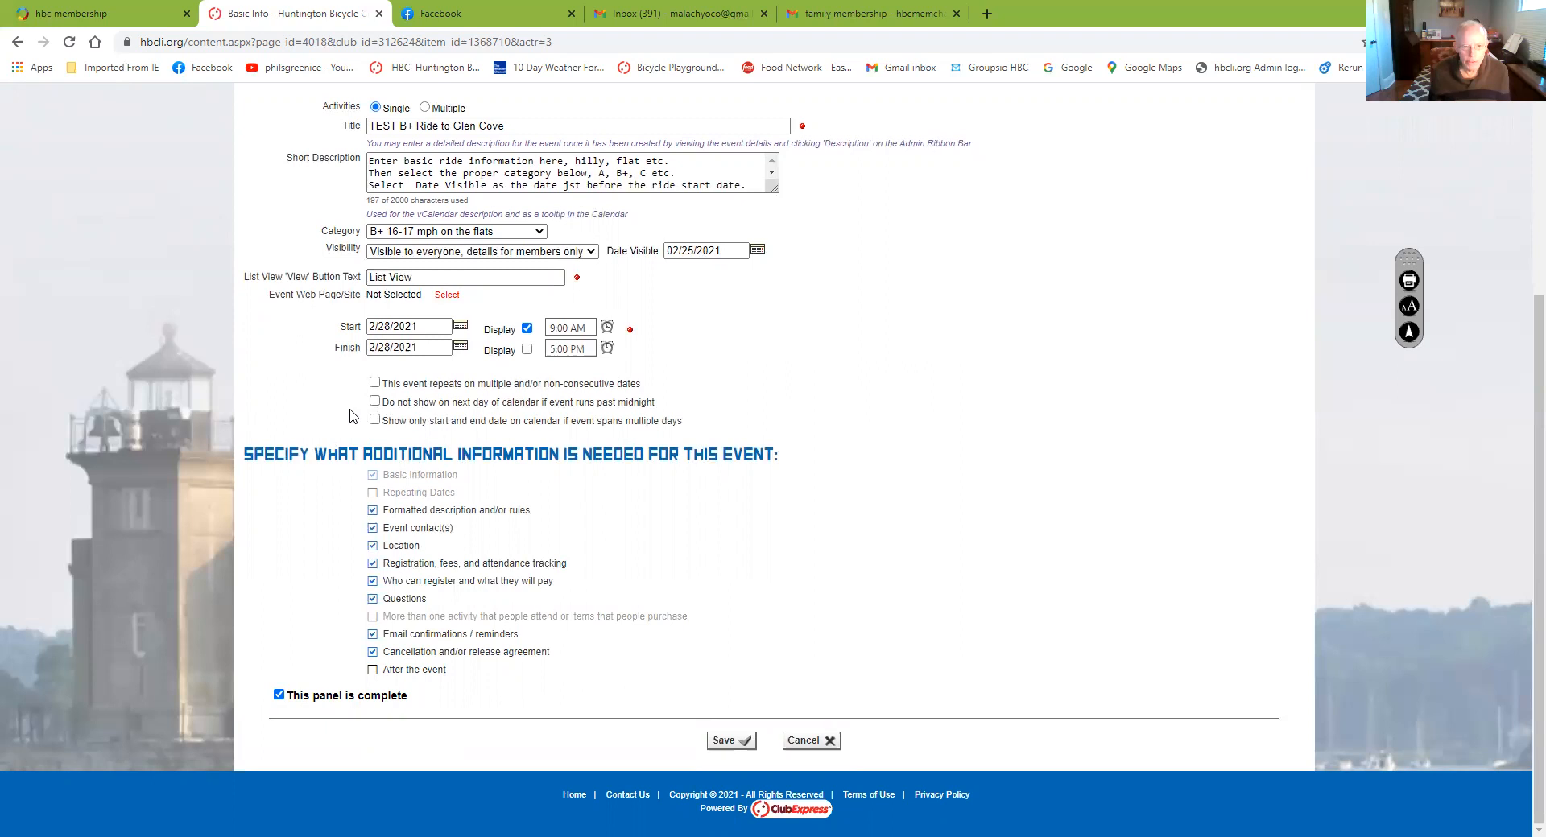
pyautogui.scroll(3, 699, 601)
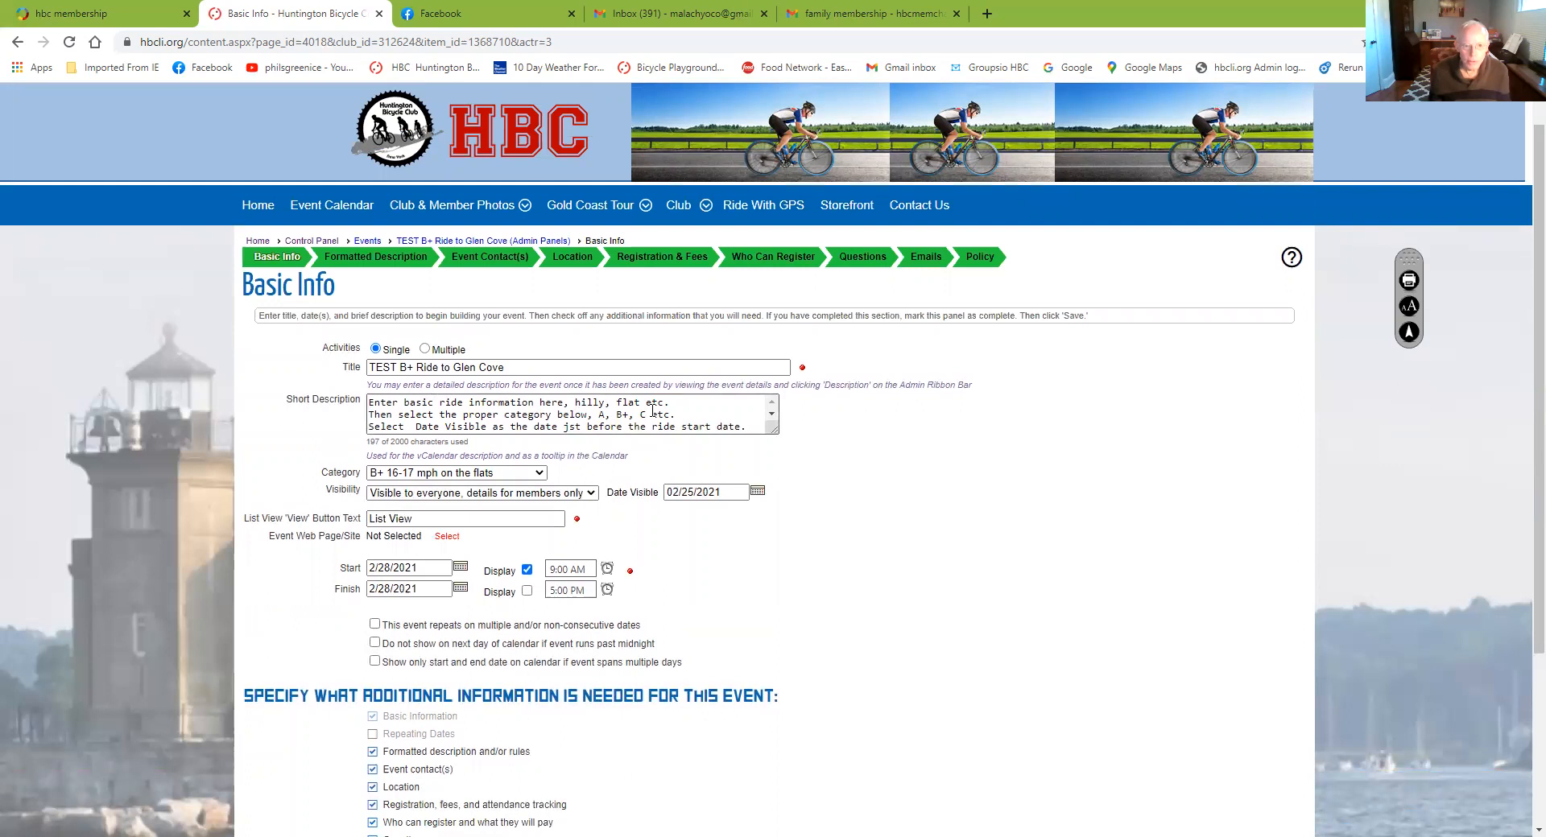
pyautogui.click(538, 474)
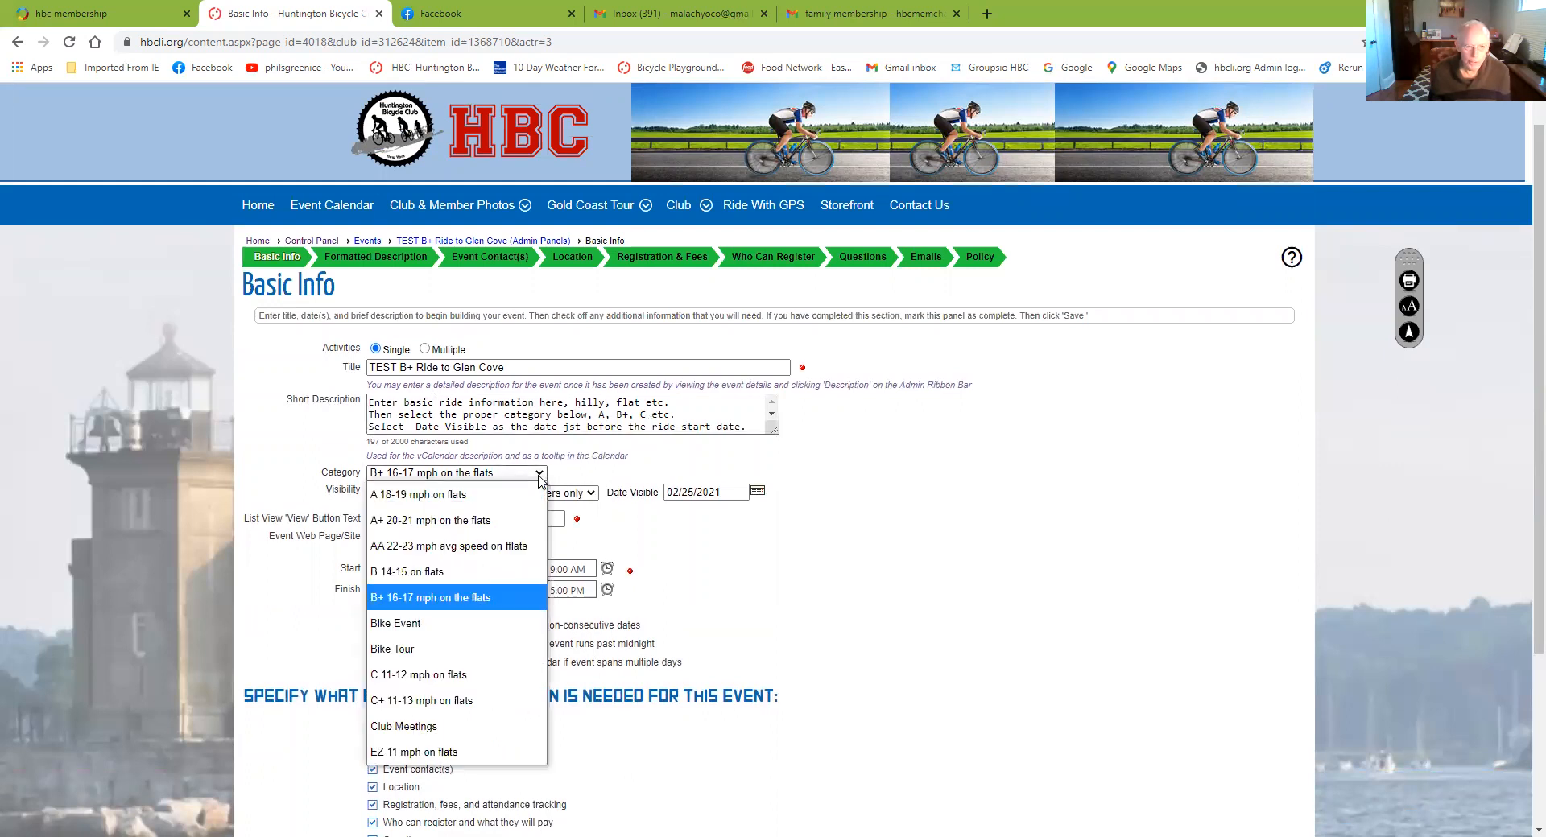
pyautogui.click(538, 477)
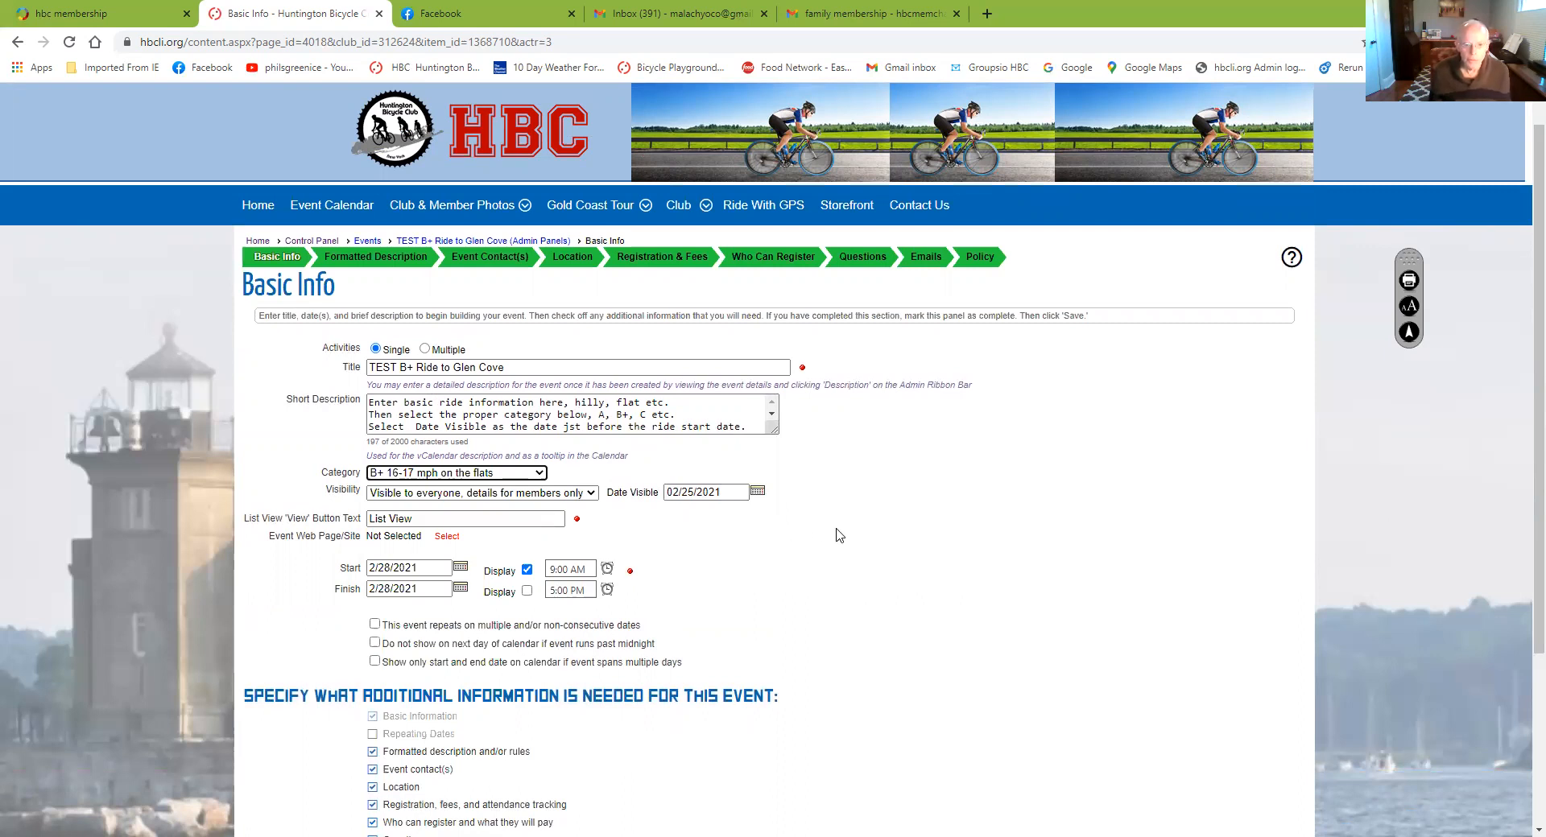
pyautogui.scroll(-3, 838, 535)
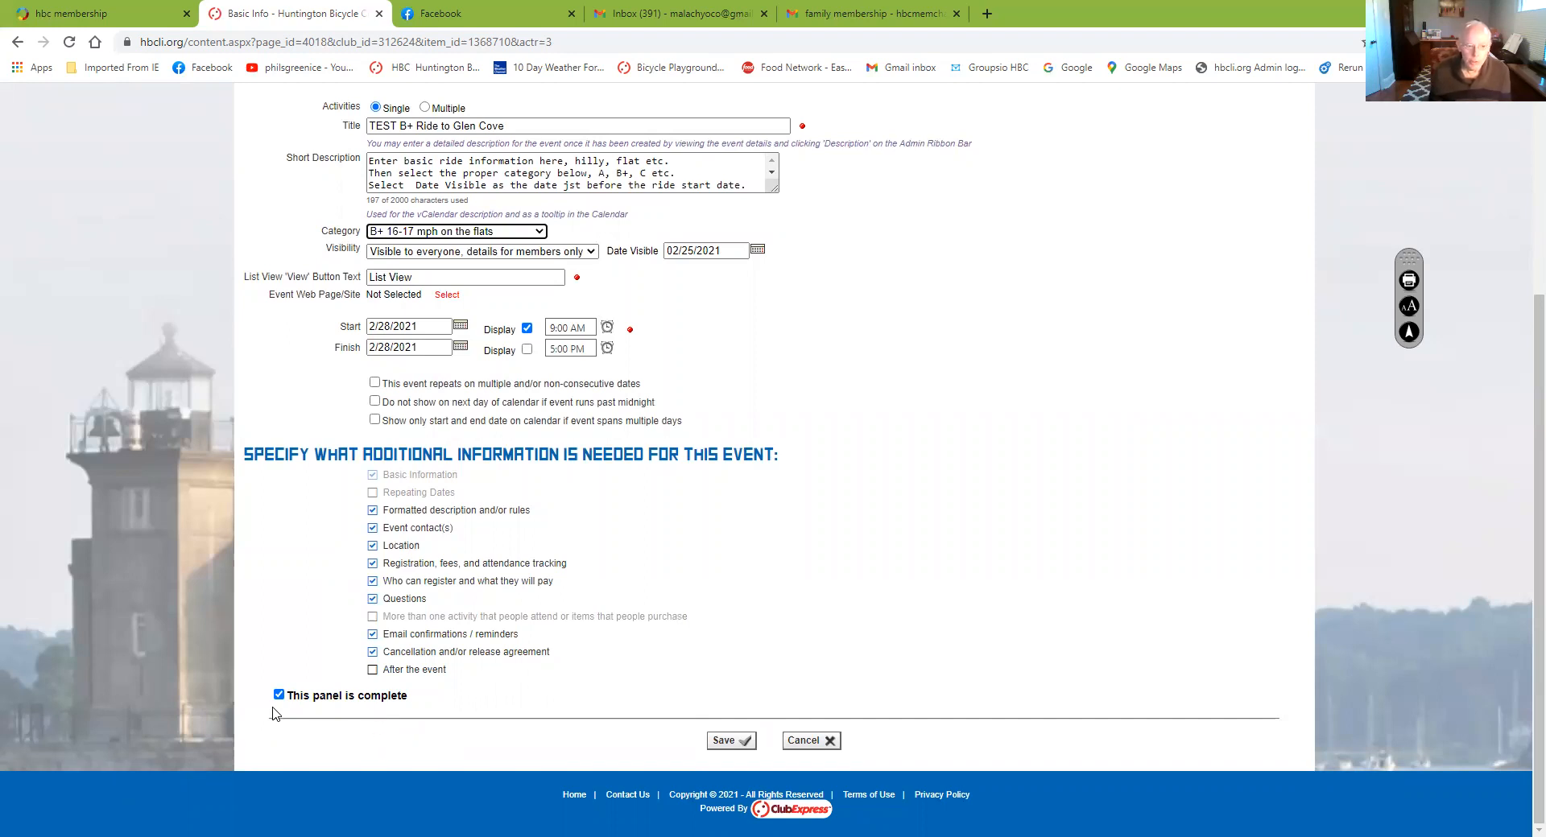
pyautogui.click(724, 742)
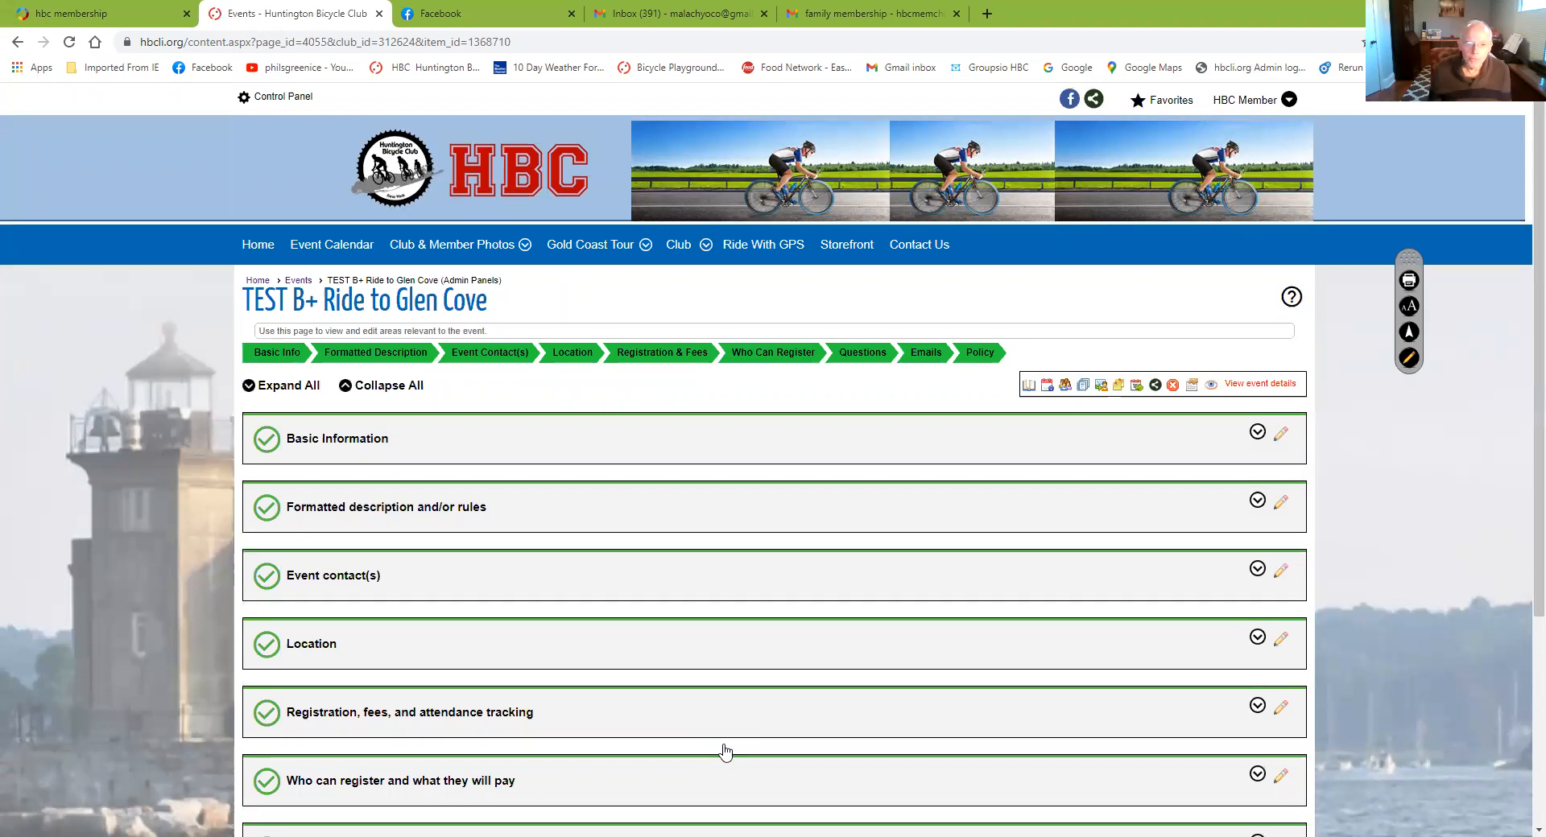
# - Open the event's Formatted Description, expand the editor's tools and list the insertable photos tagged Venues
pyautogui.click(386, 354)
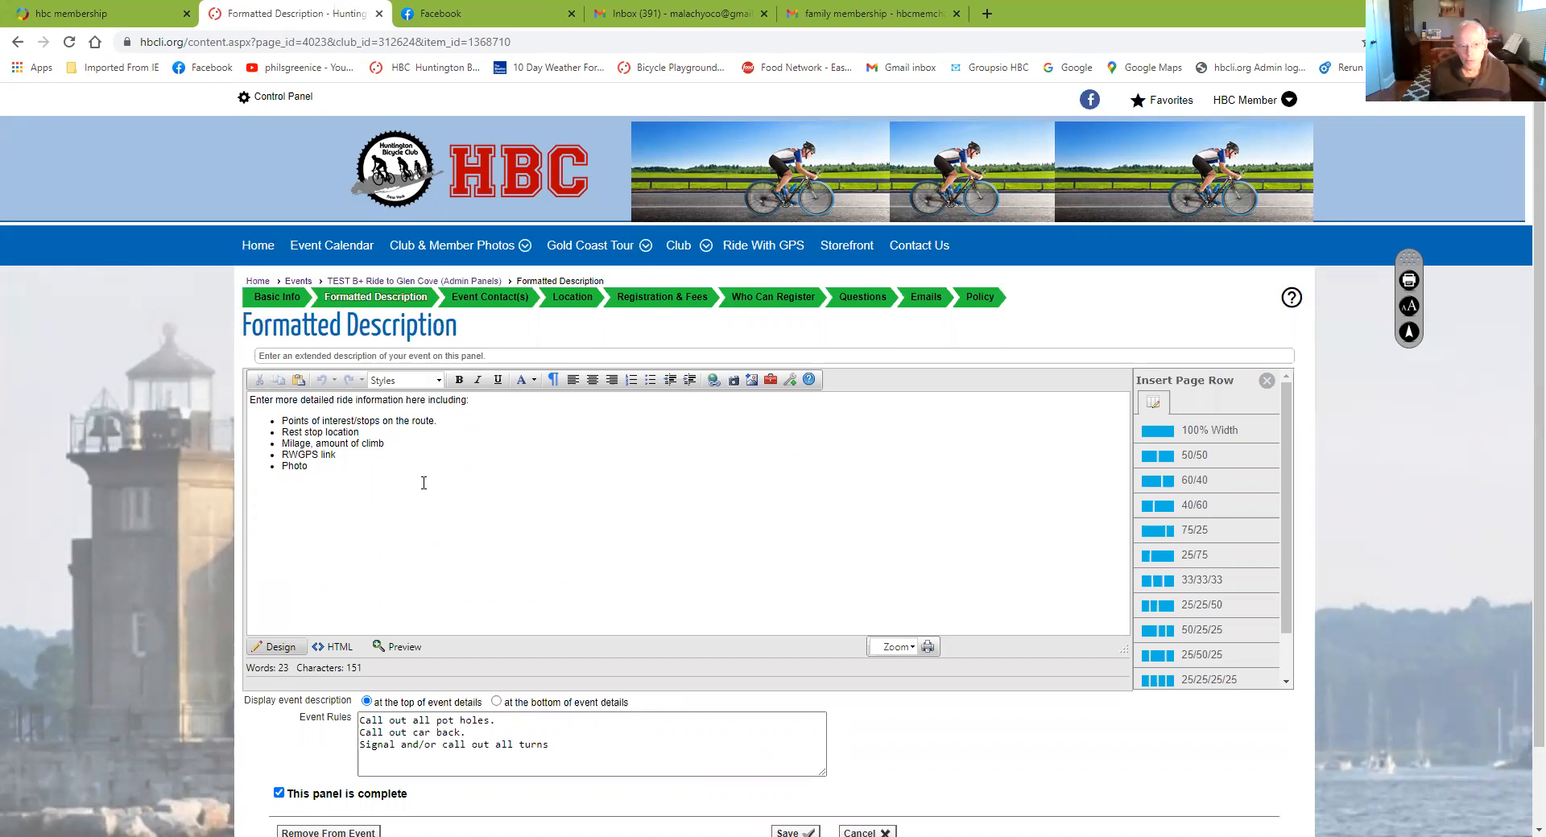
pyautogui.click(792, 387)
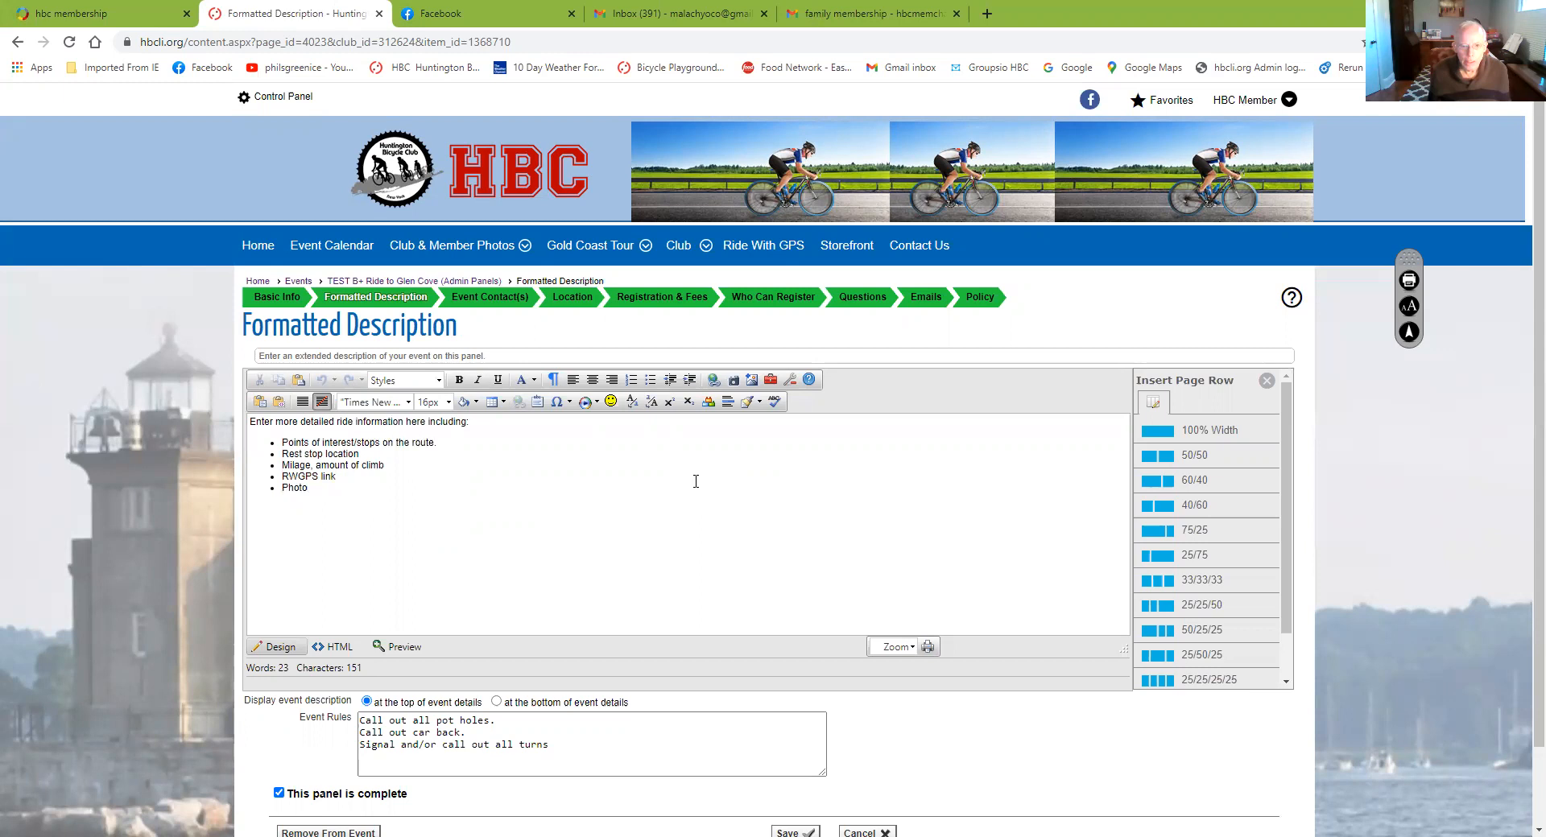
pyautogui.click(734, 383)
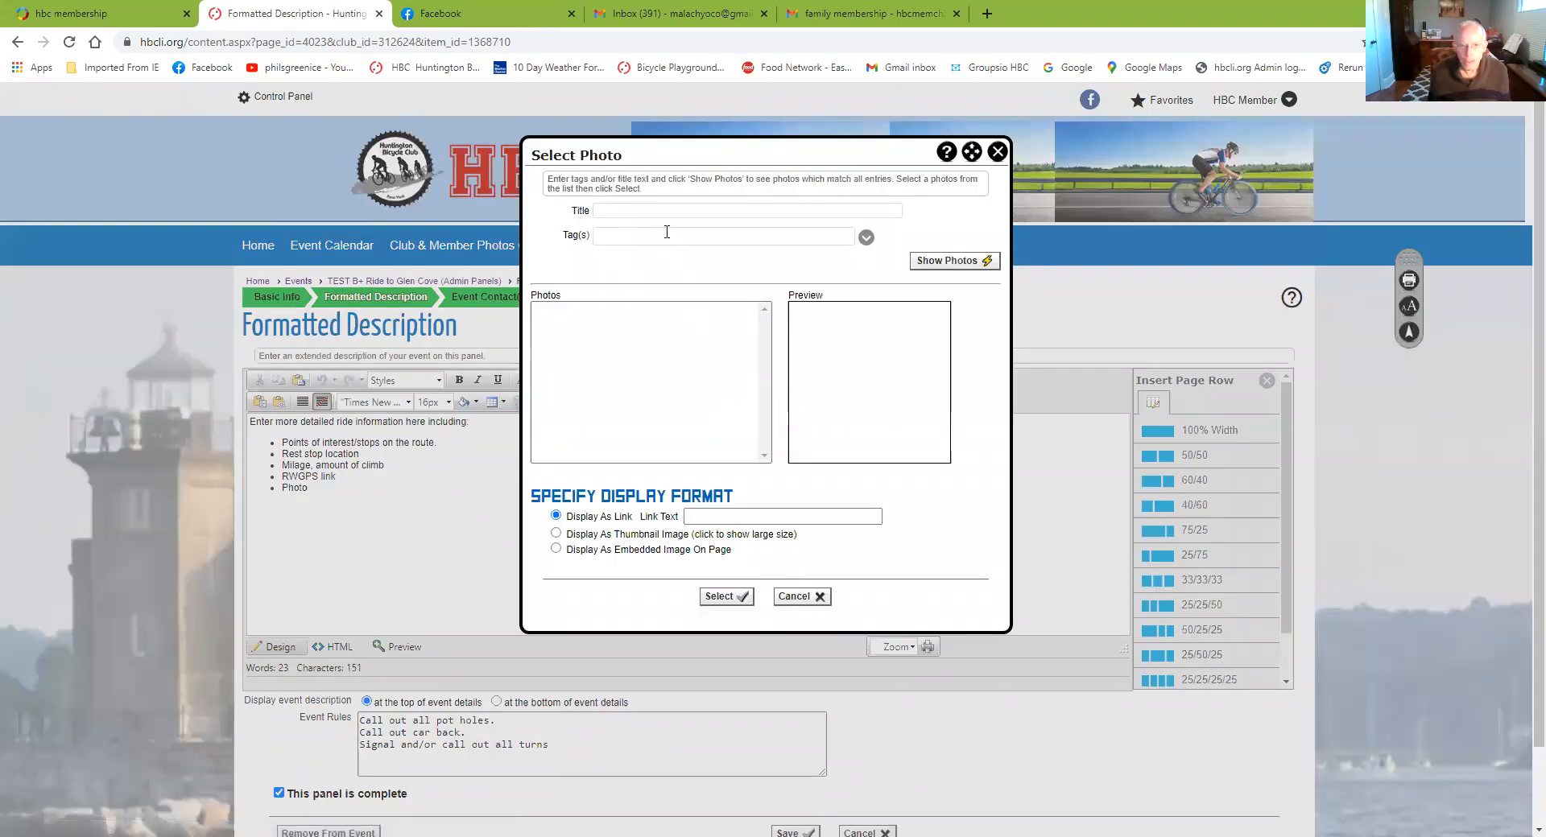
pyautogui.click(866, 238)
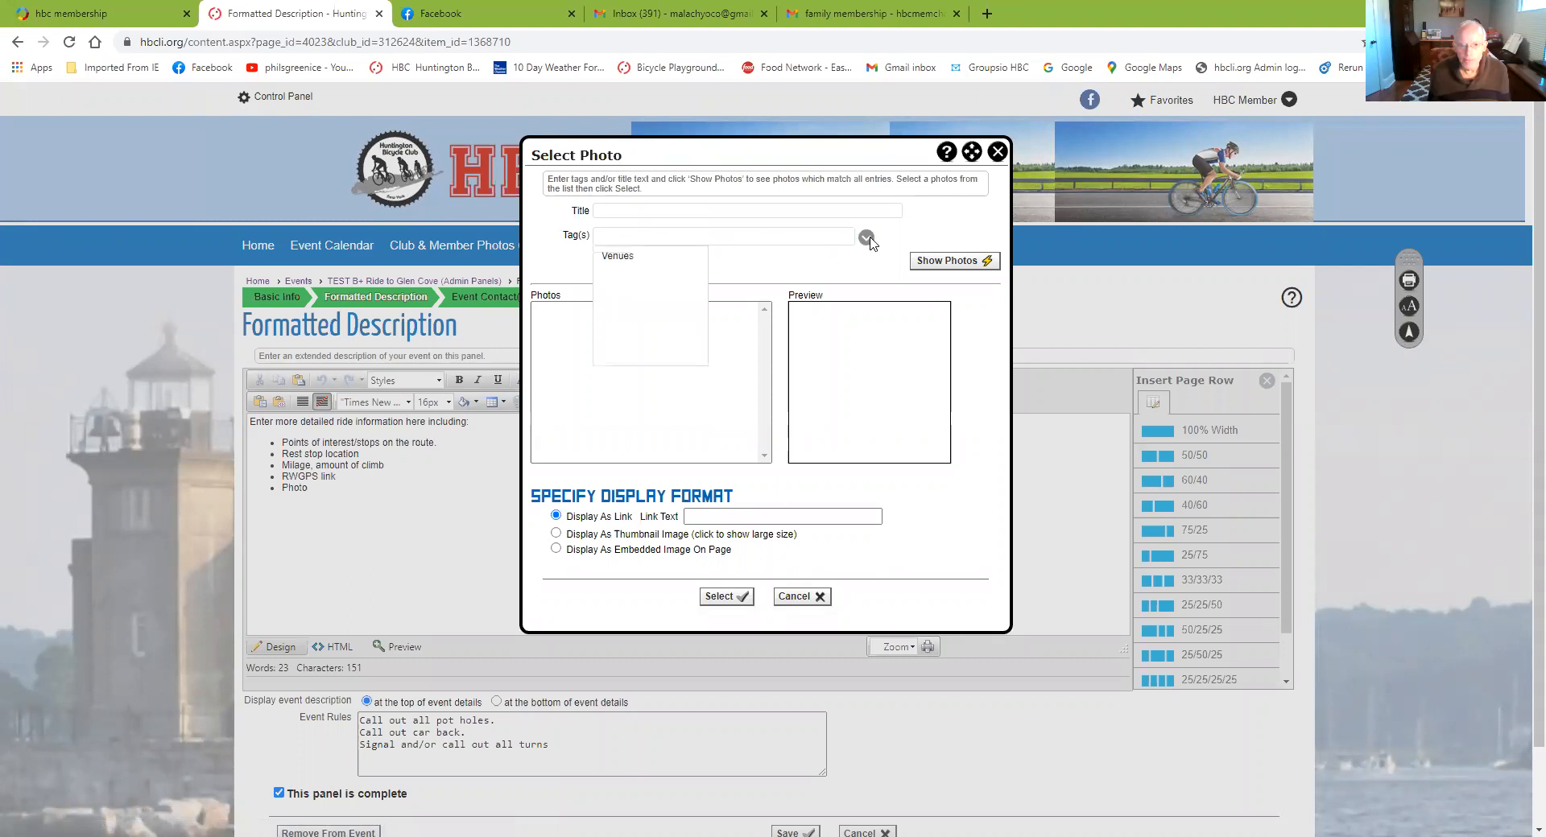
pyautogui.click(645, 258)
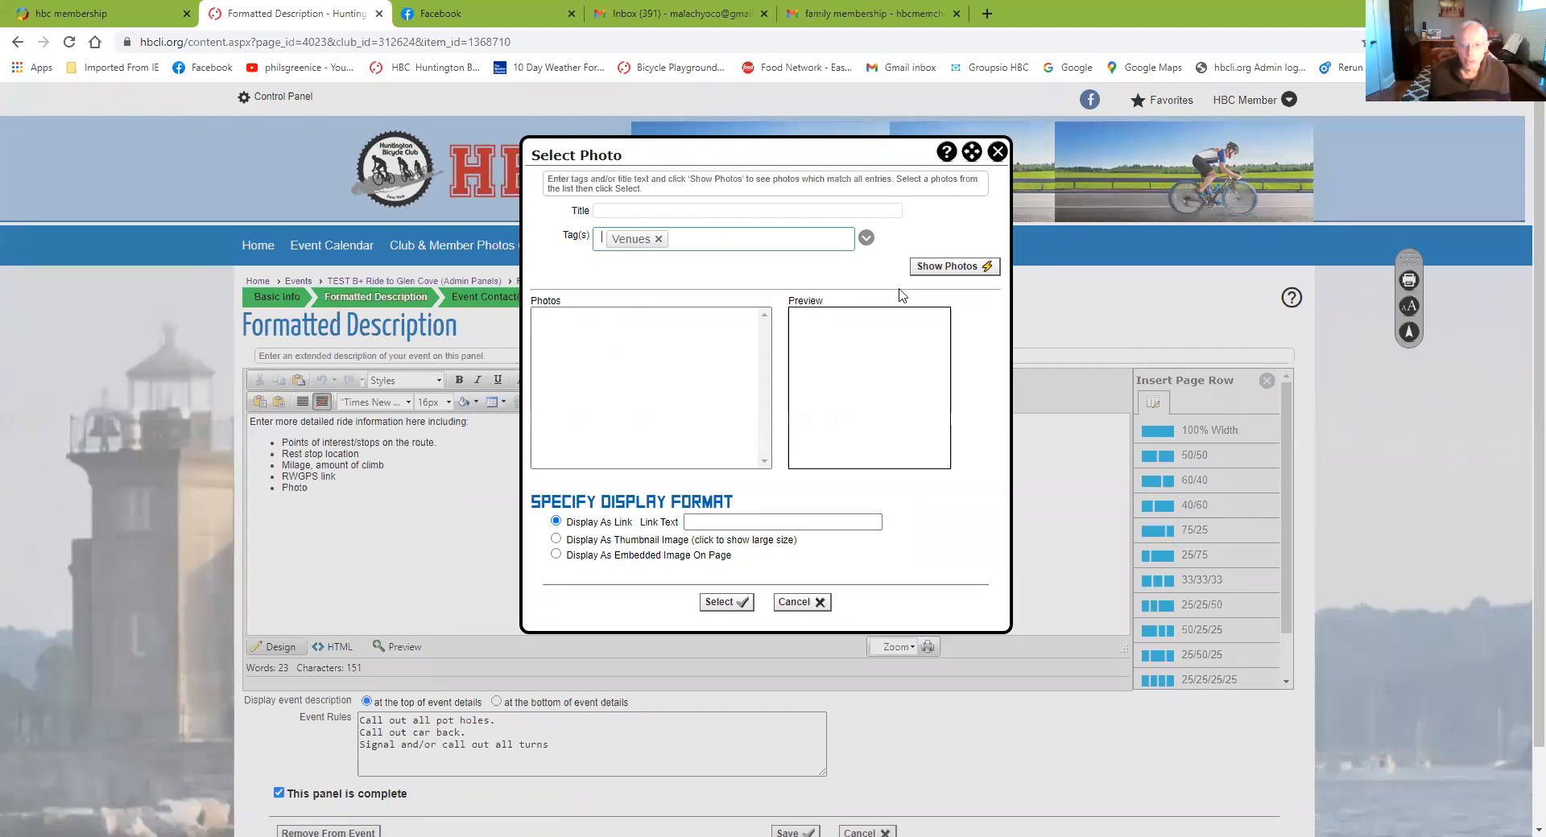
pyautogui.click(929, 270)
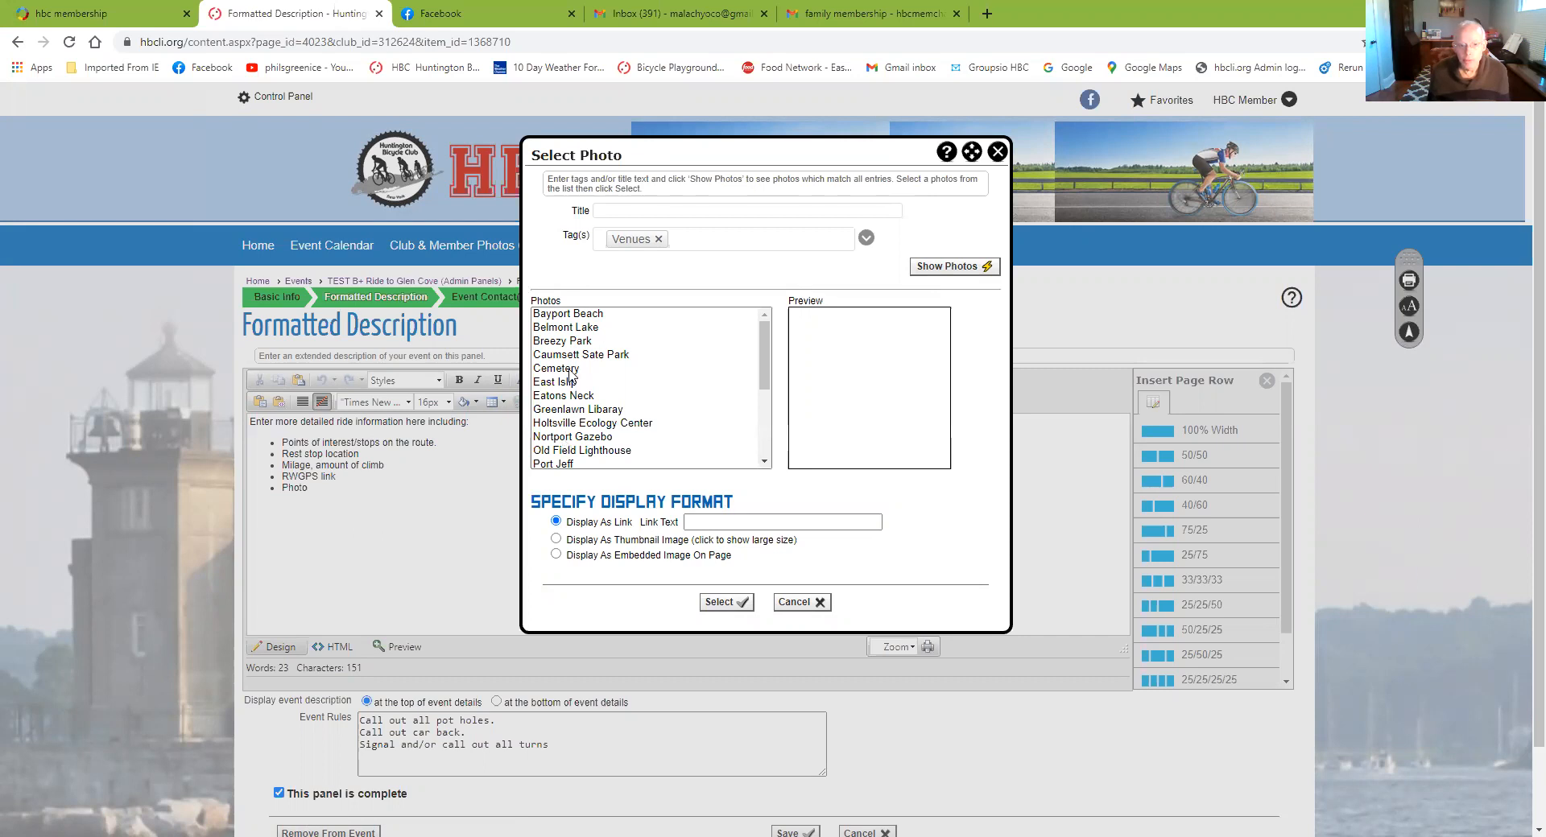
# - Preview the Breezy Park, Port Jeff and Short Beach venue photos and choose St. Roccos for the description
pyautogui.click(580, 344)
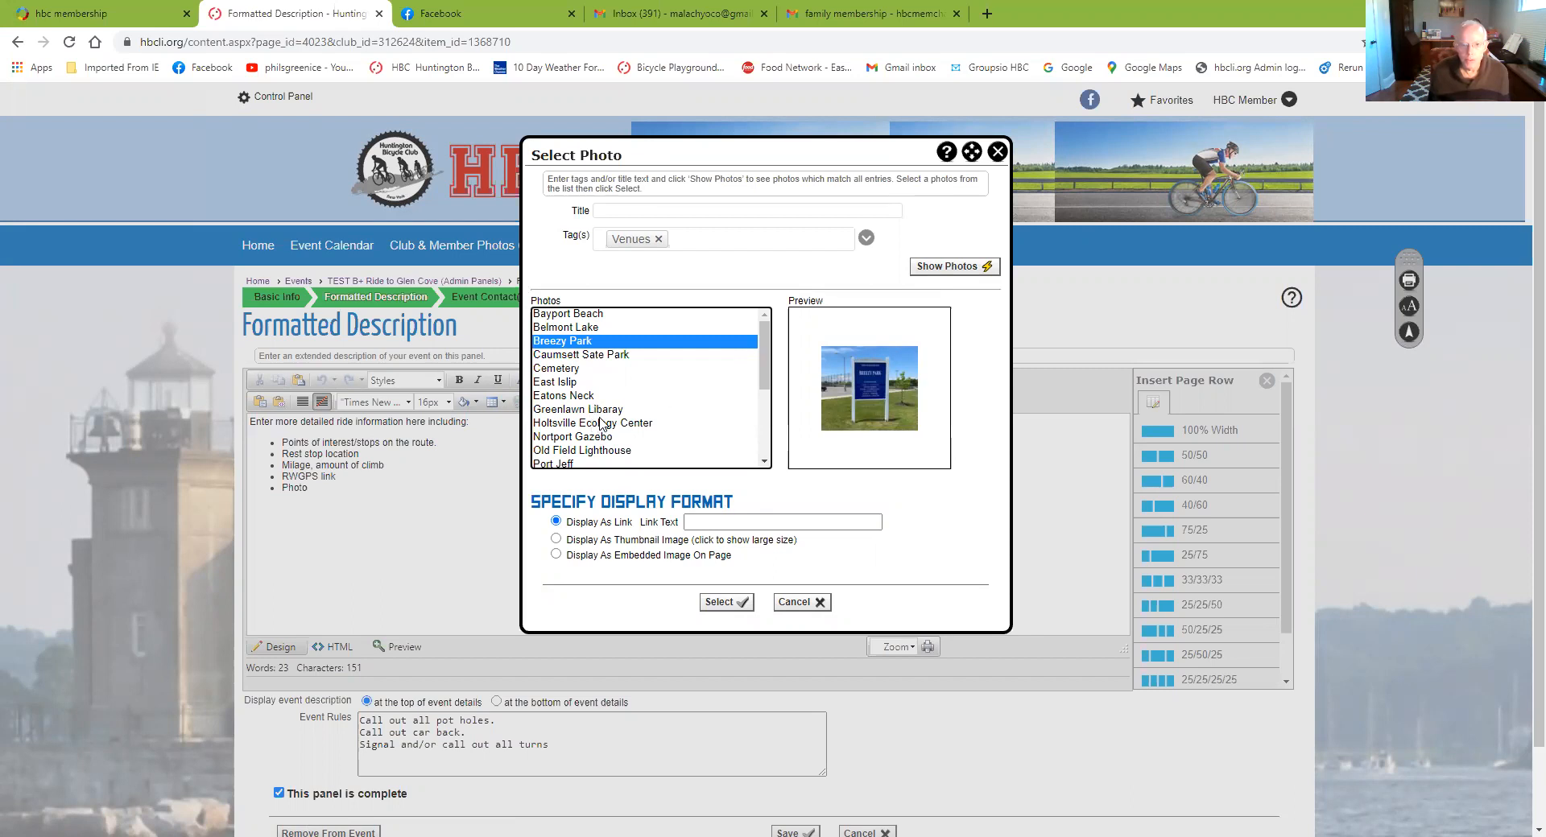
pyautogui.scroll(-1, 604, 435)
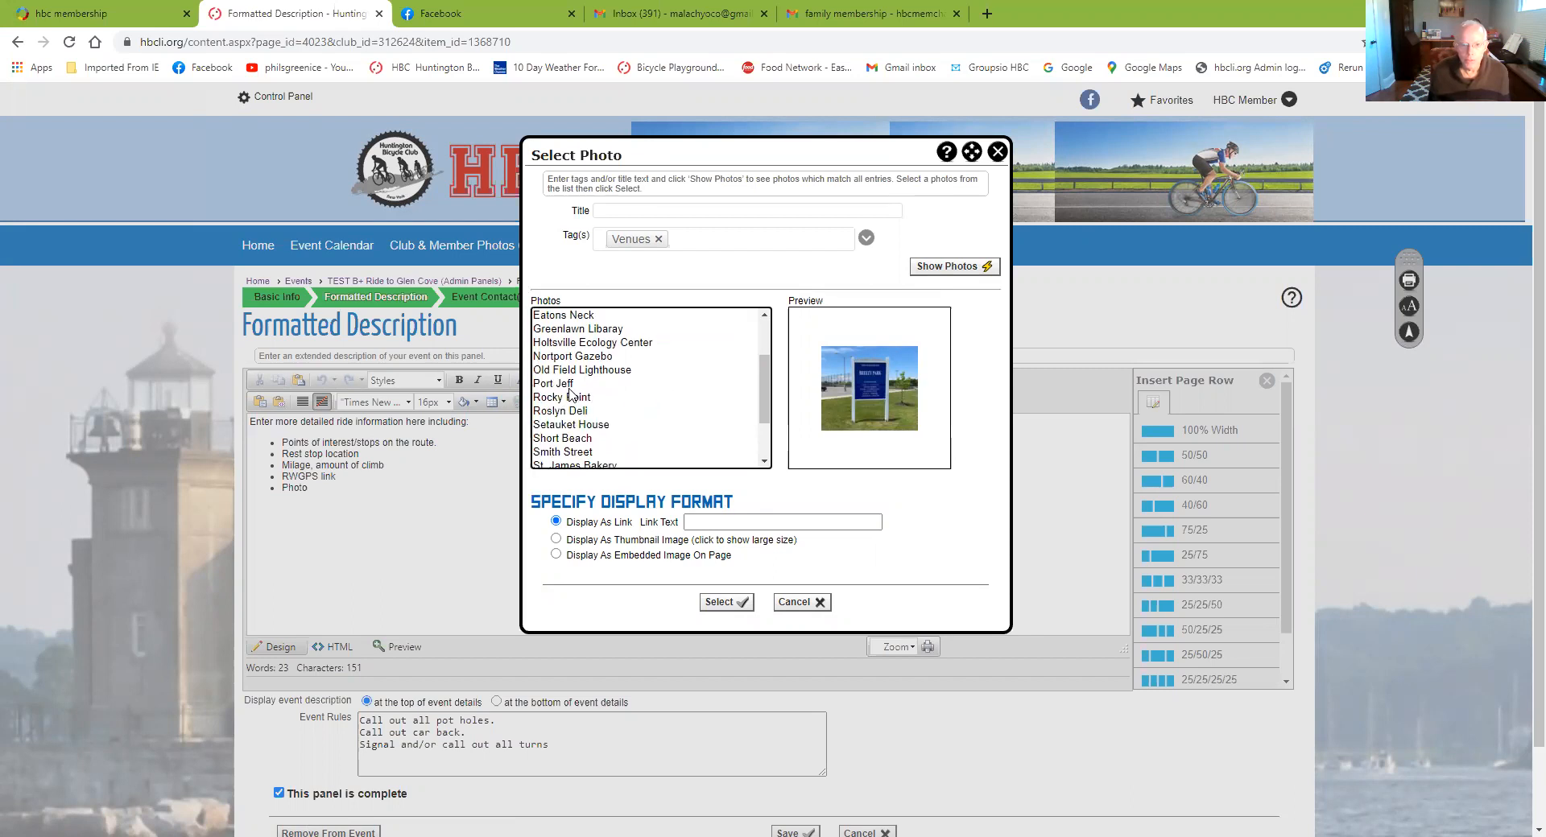
pyautogui.click(576, 386)
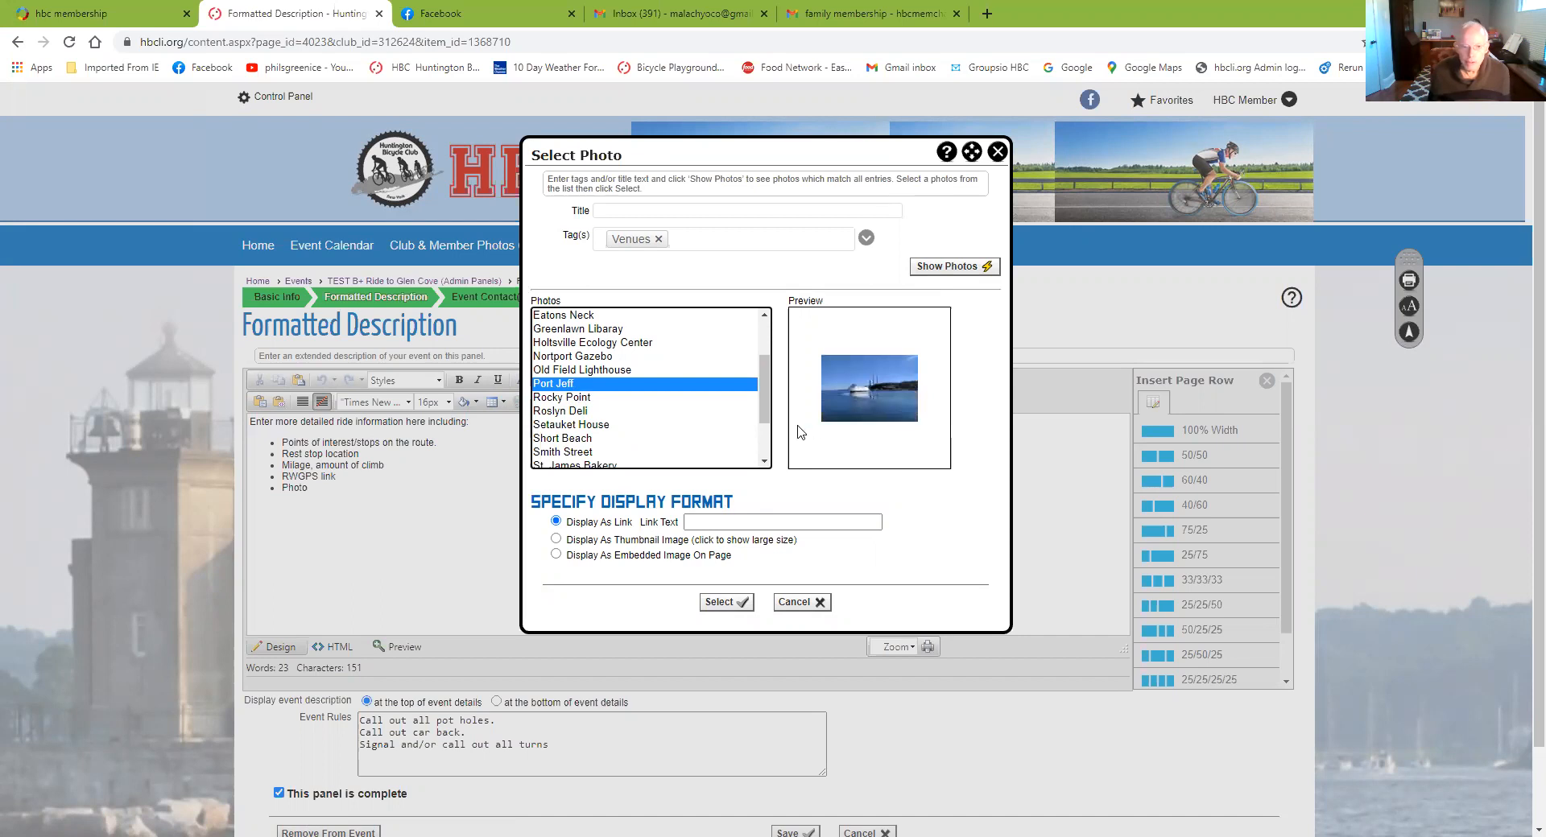
pyautogui.click(585, 439)
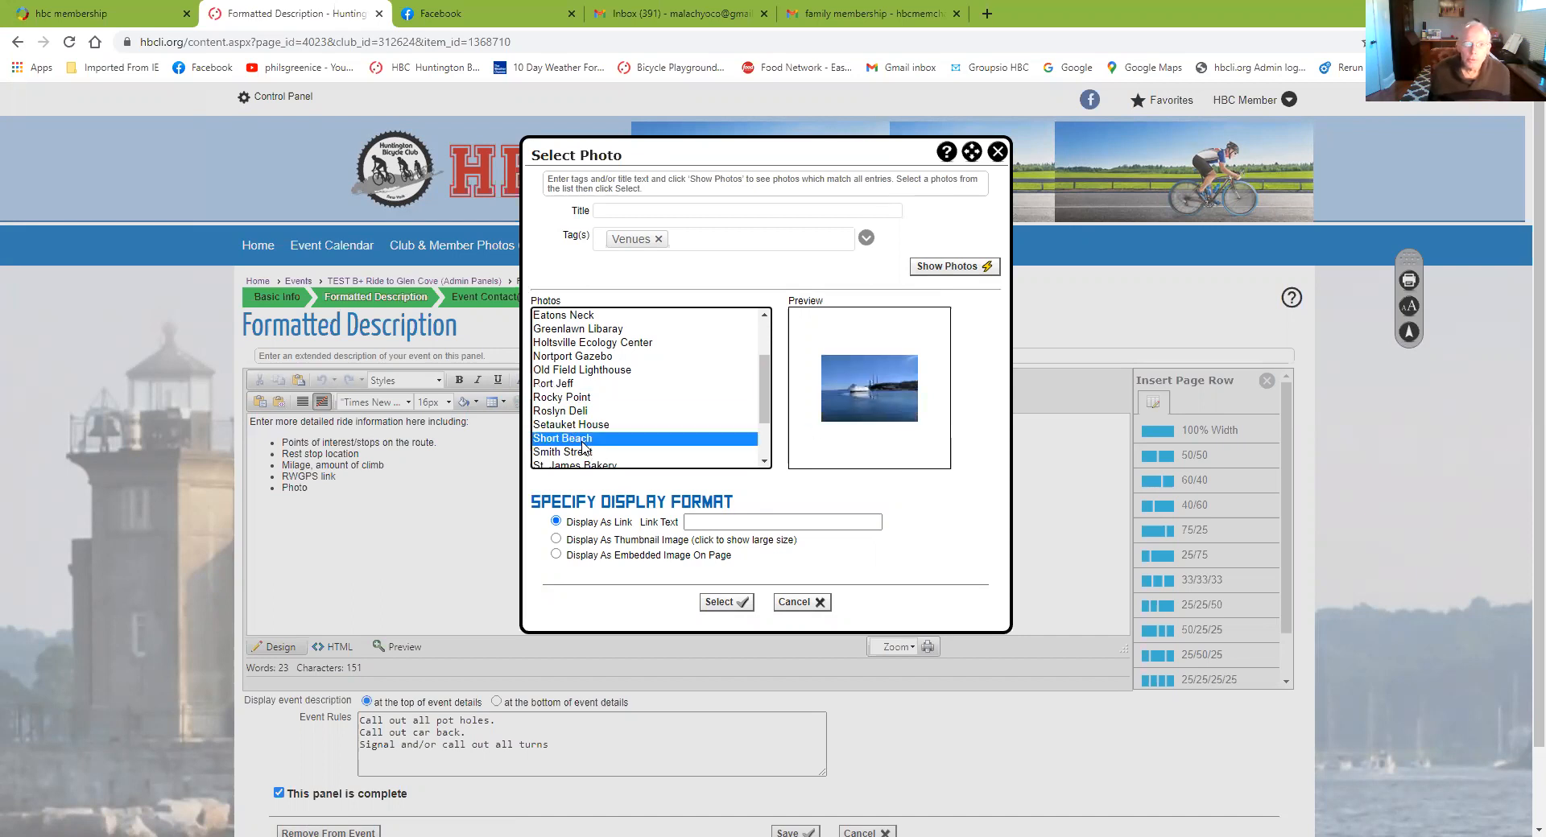
pyautogui.scroll(-2, 628, 412)
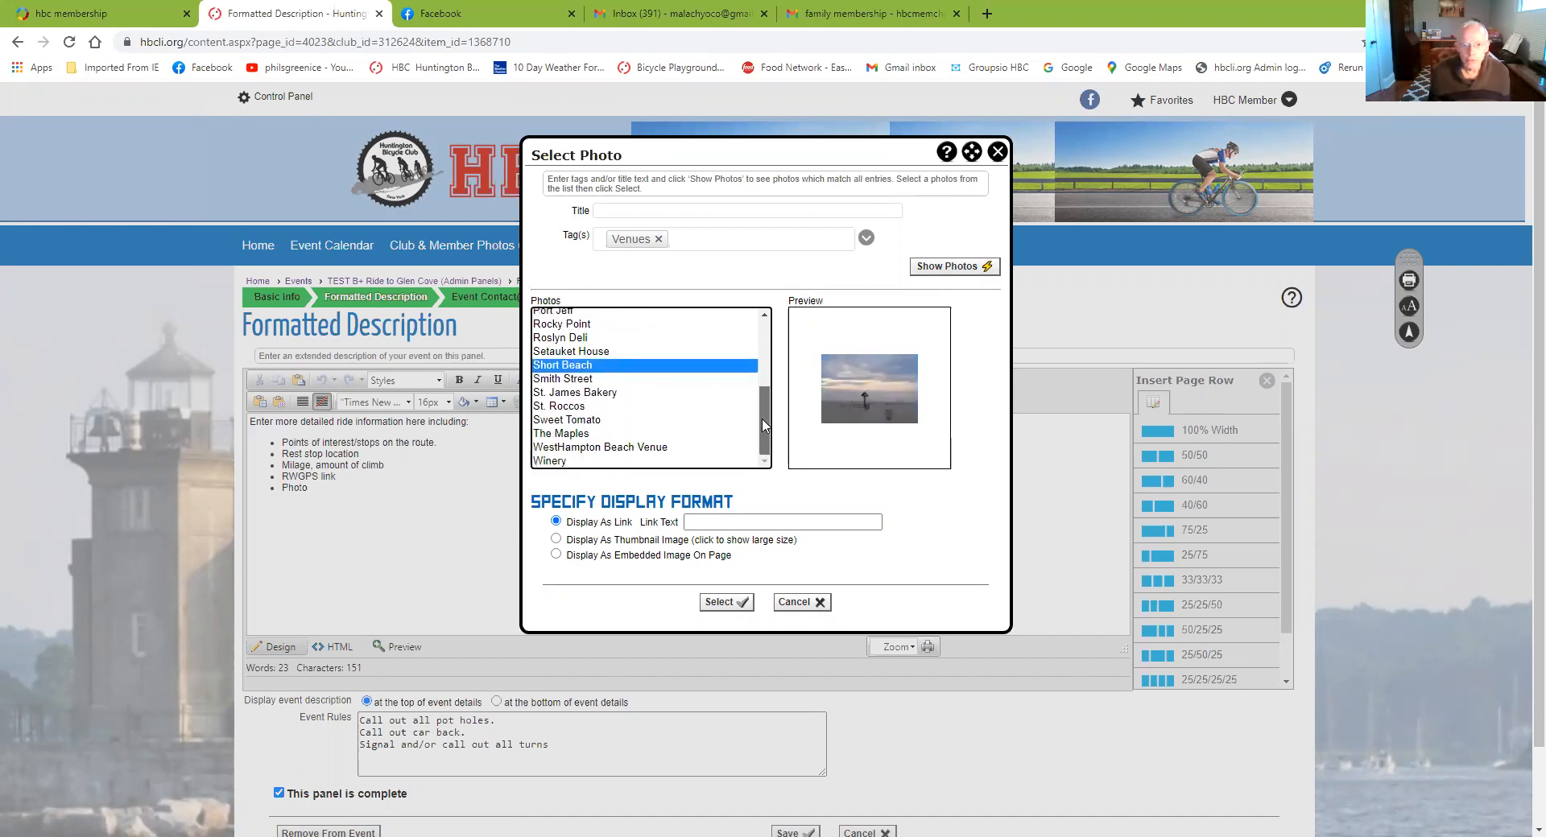
pyautogui.click(587, 408)
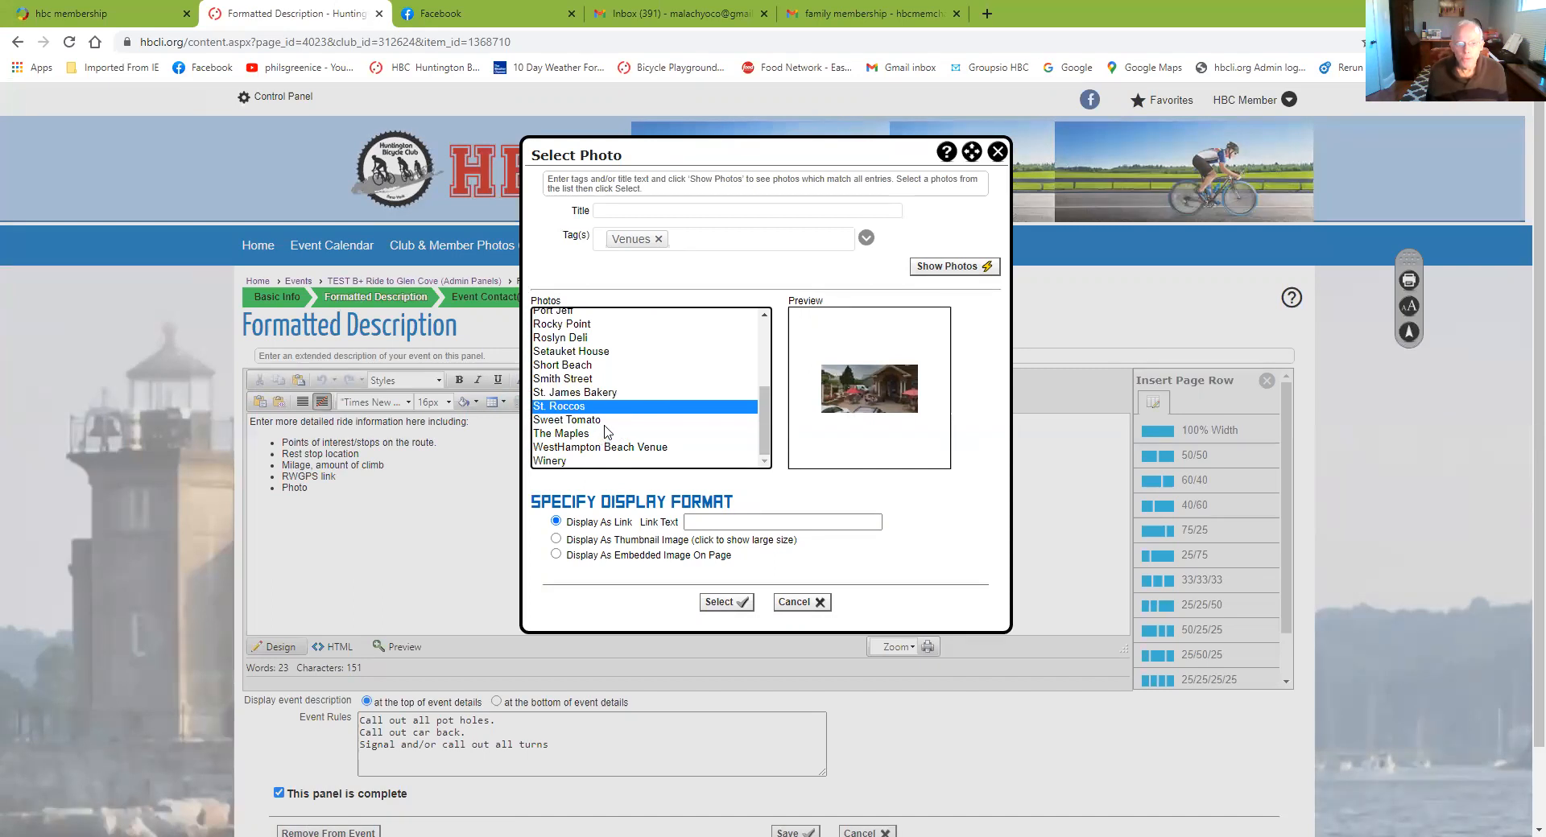
pyautogui.scroll(4, 606, 435)
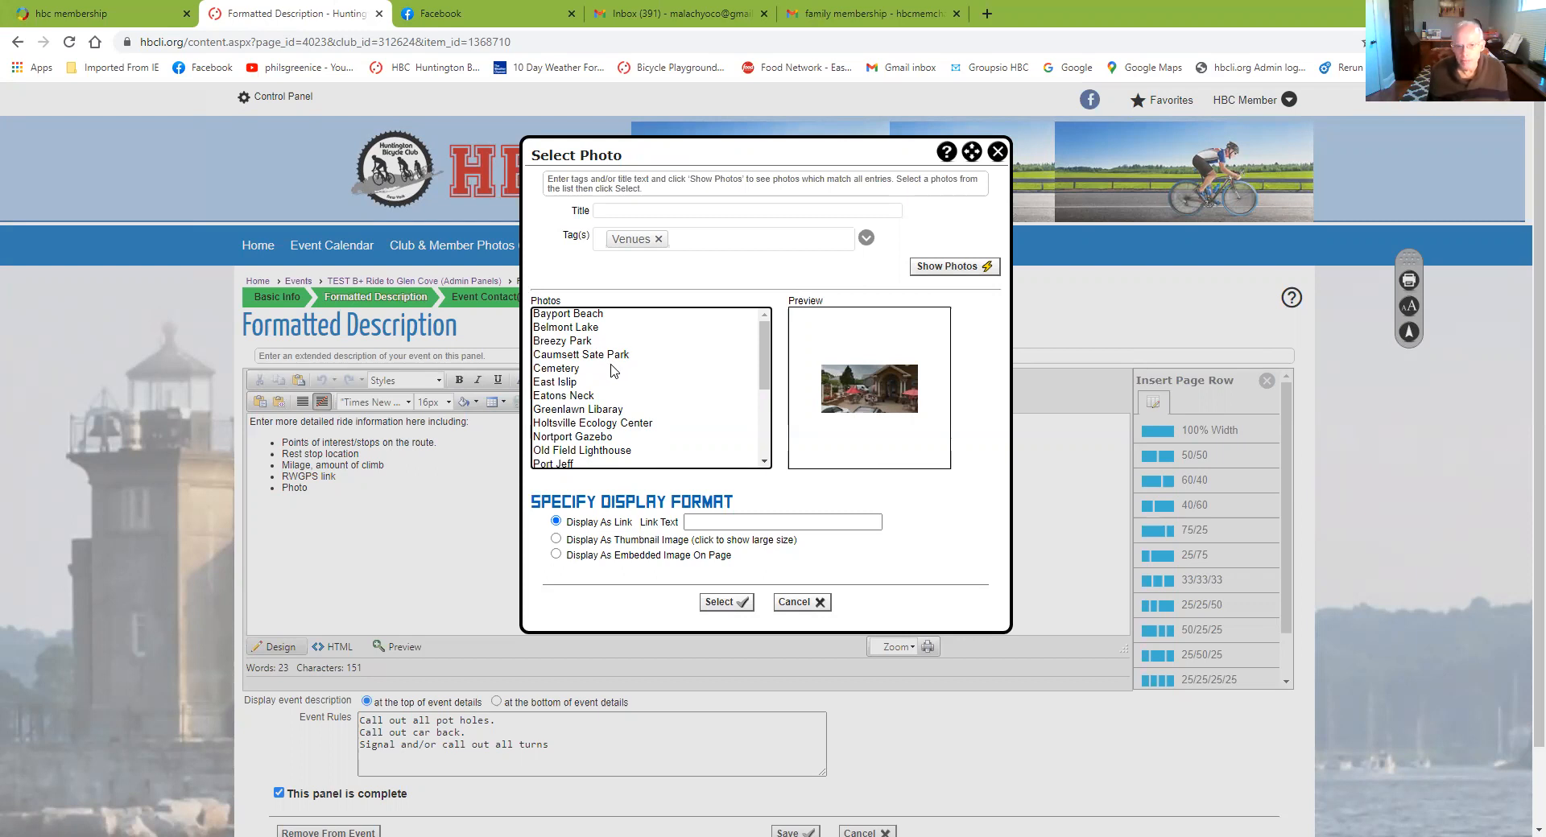
pyautogui.scroll(-5, 612, 371)
pyautogui.scroll(5, 611, 370)
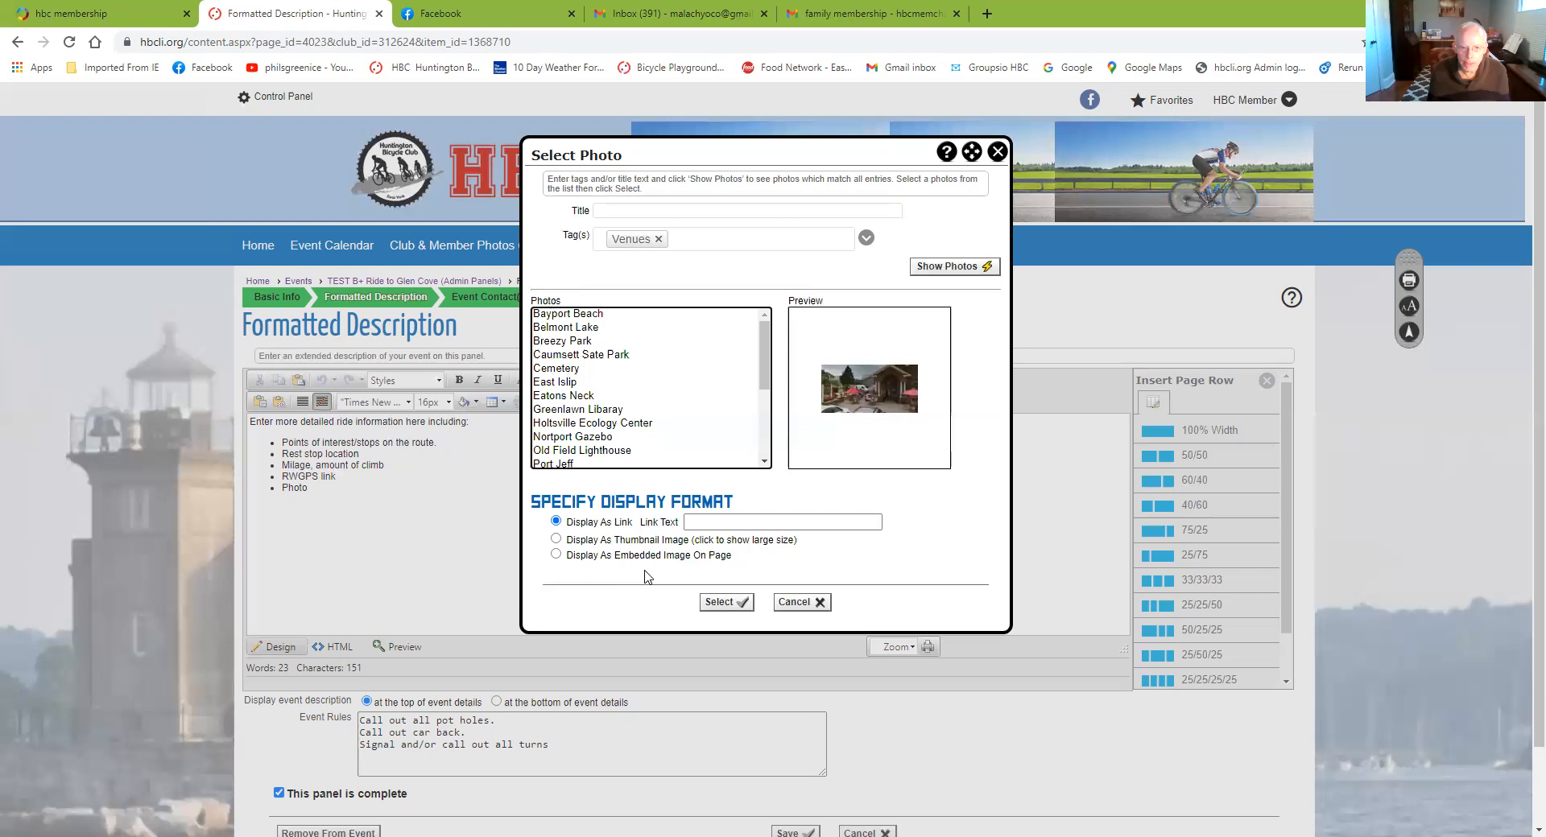
# - Insert the St. Roccos photo into the description, displayed as an embedded image on the page
pyautogui.click(719, 603)
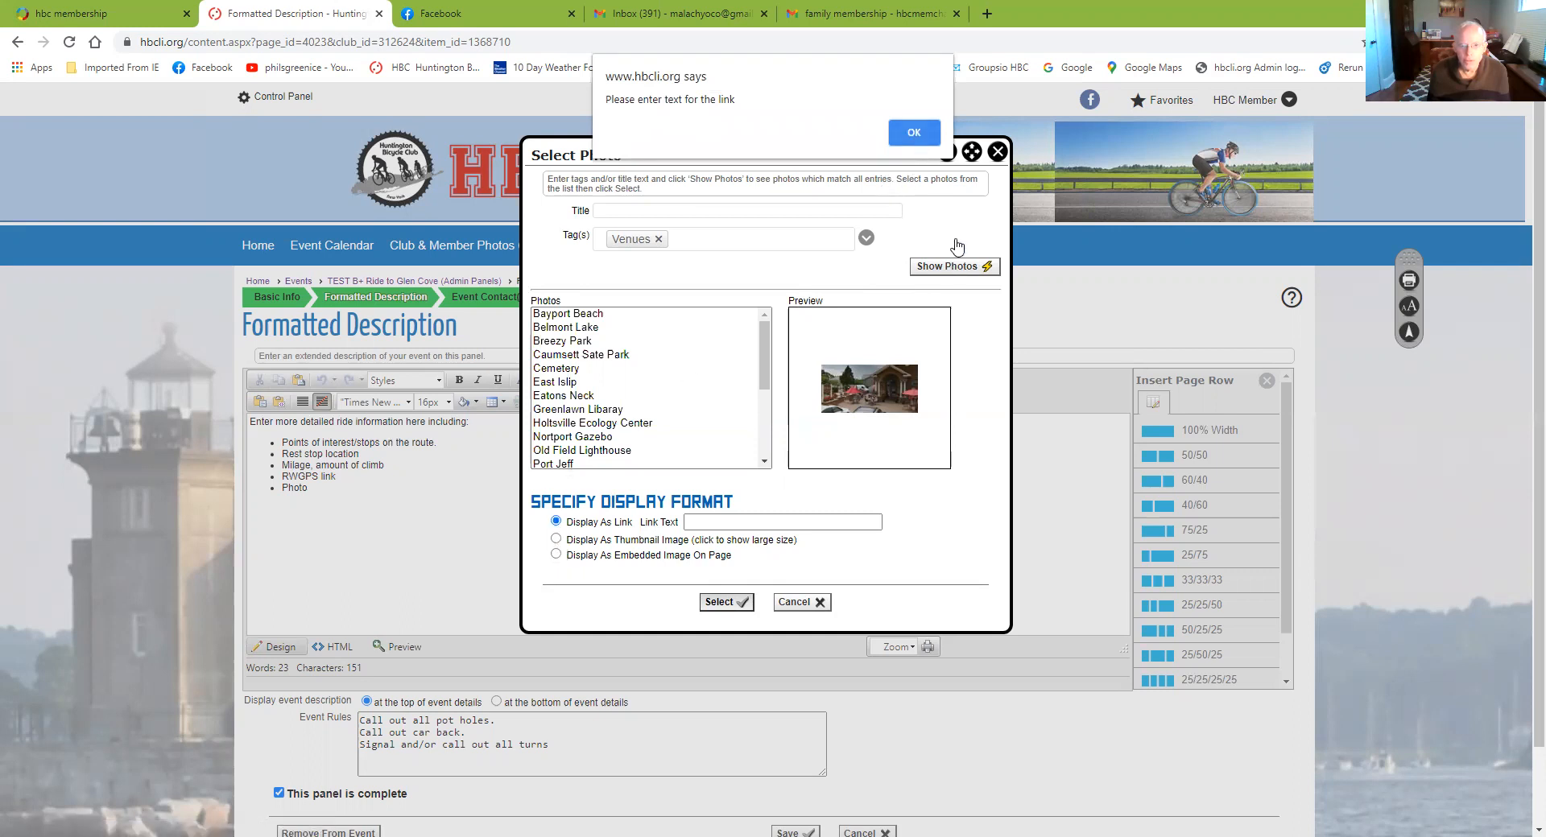
pyautogui.click(917, 131)
pyautogui.click(556, 554)
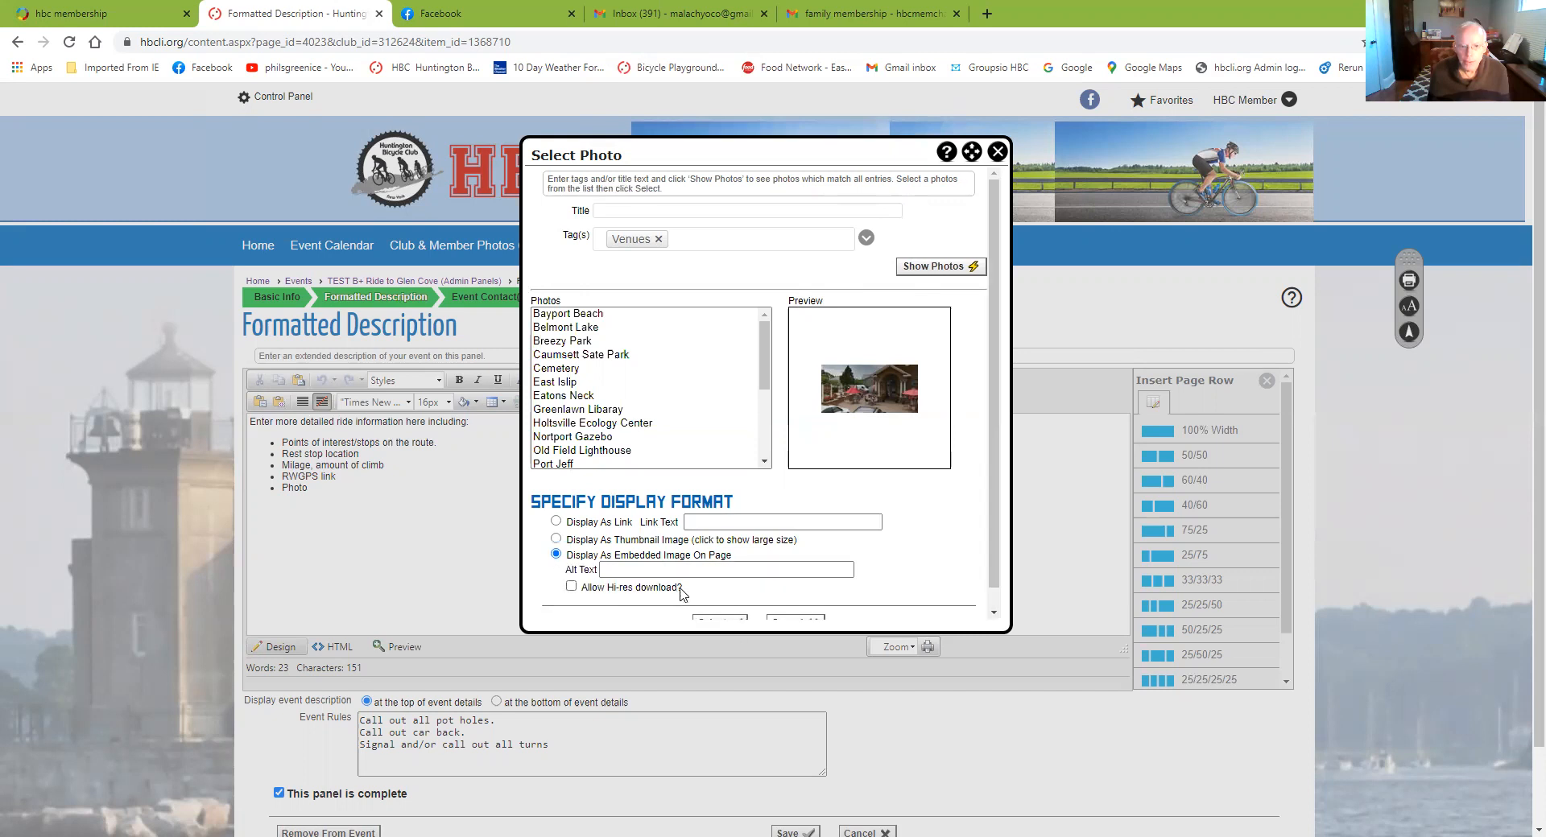
pyautogui.scroll(-1, 683, 592)
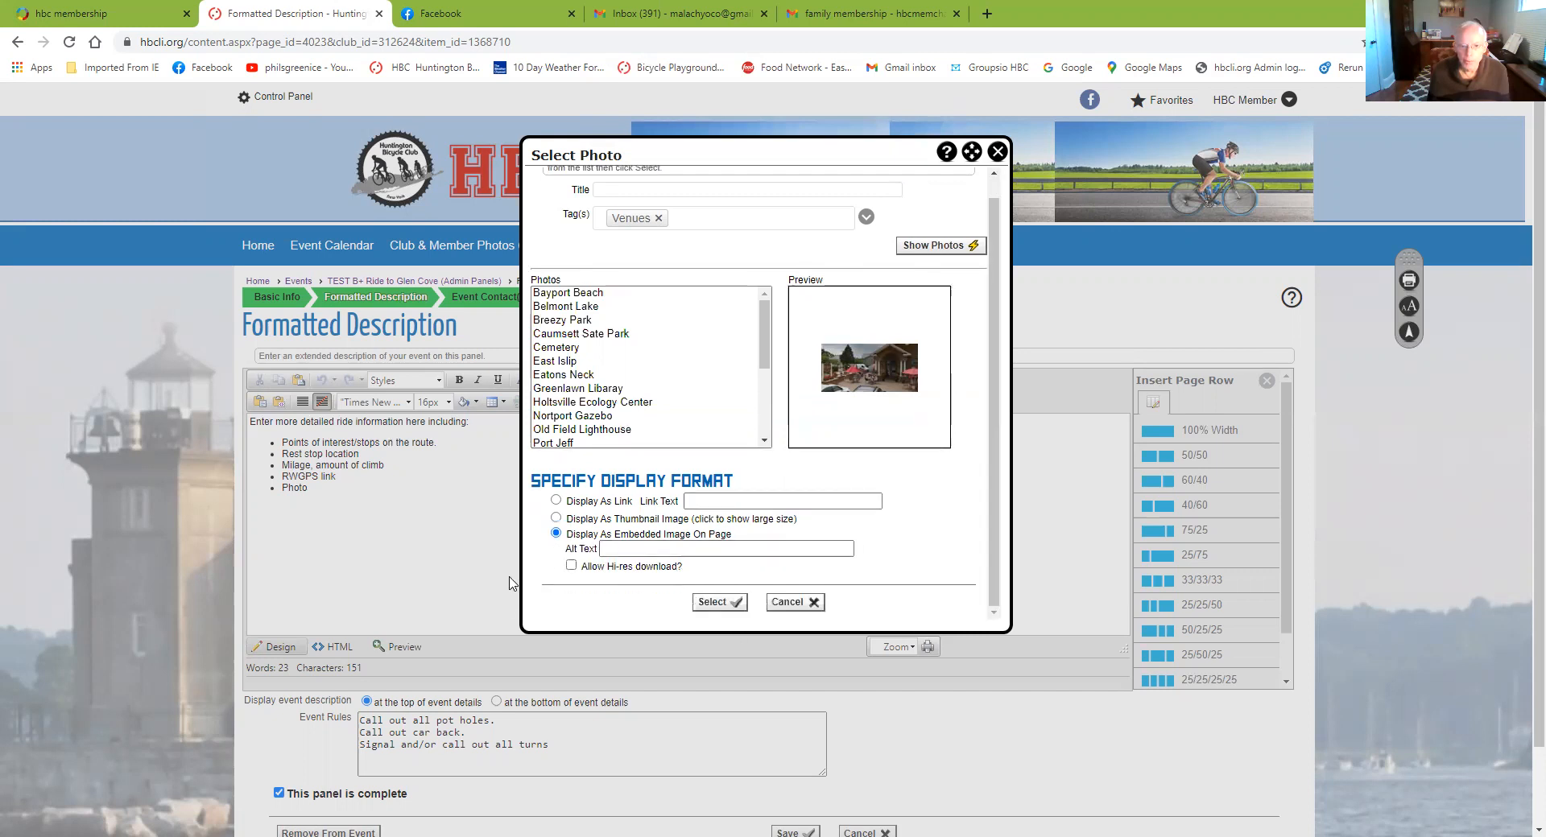
pyautogui.click(710, 603)
pyautogui.scroll(-3, 802, 533)
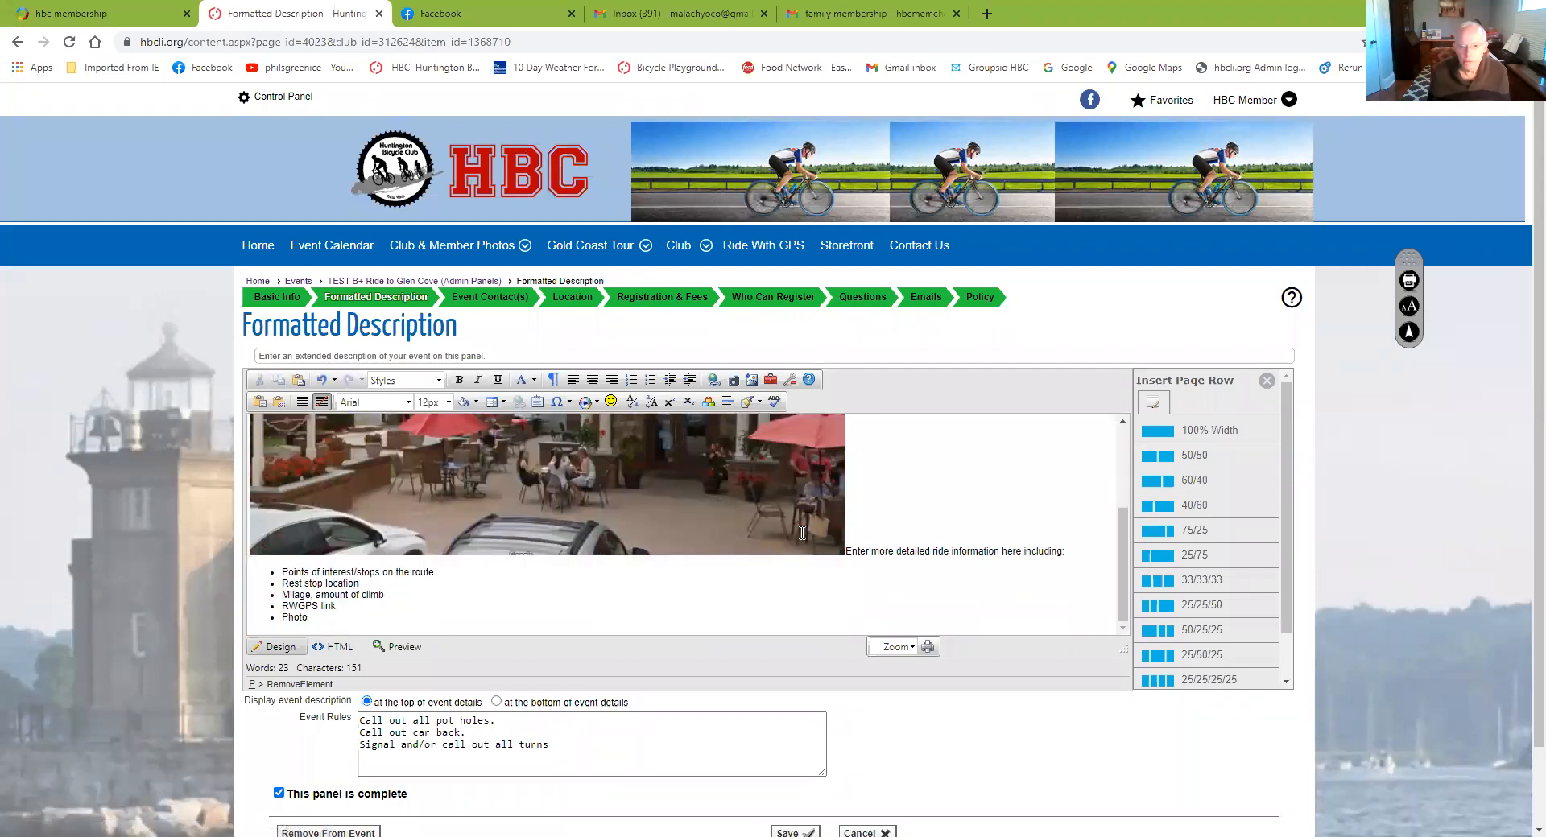
# - Move the introductory text onto its own line below the photo and add blank space under the bullet list
pyautogui.click(846, 551)
pyautogui.press('Return')
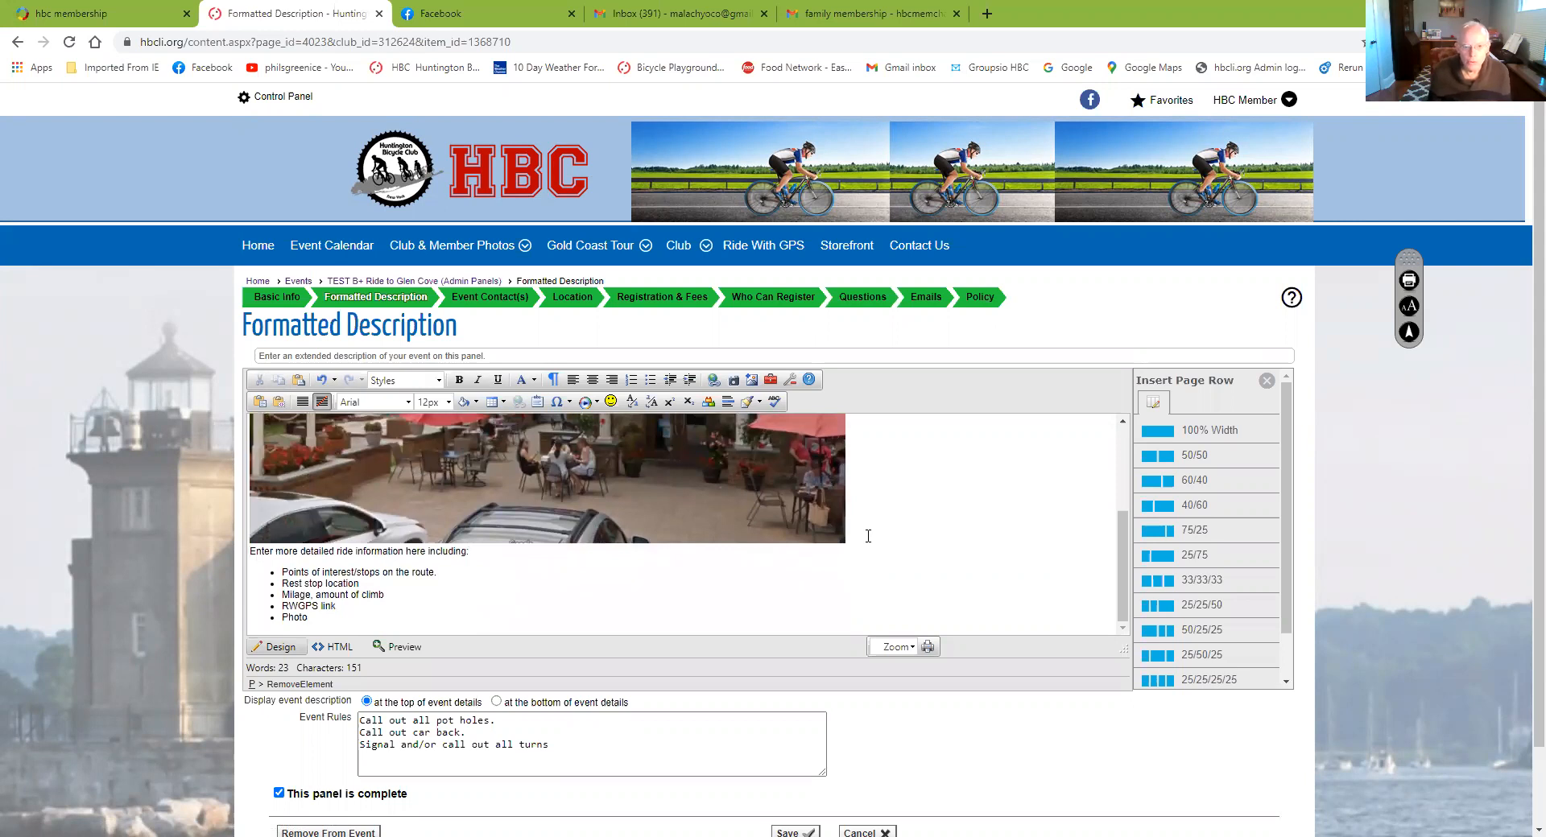
pyautogui.scroll(3, 868, 536)
pyautogui.scroll(-3, 868, 536)
pyautogui.press('Return')
pyautogui.press('Return')
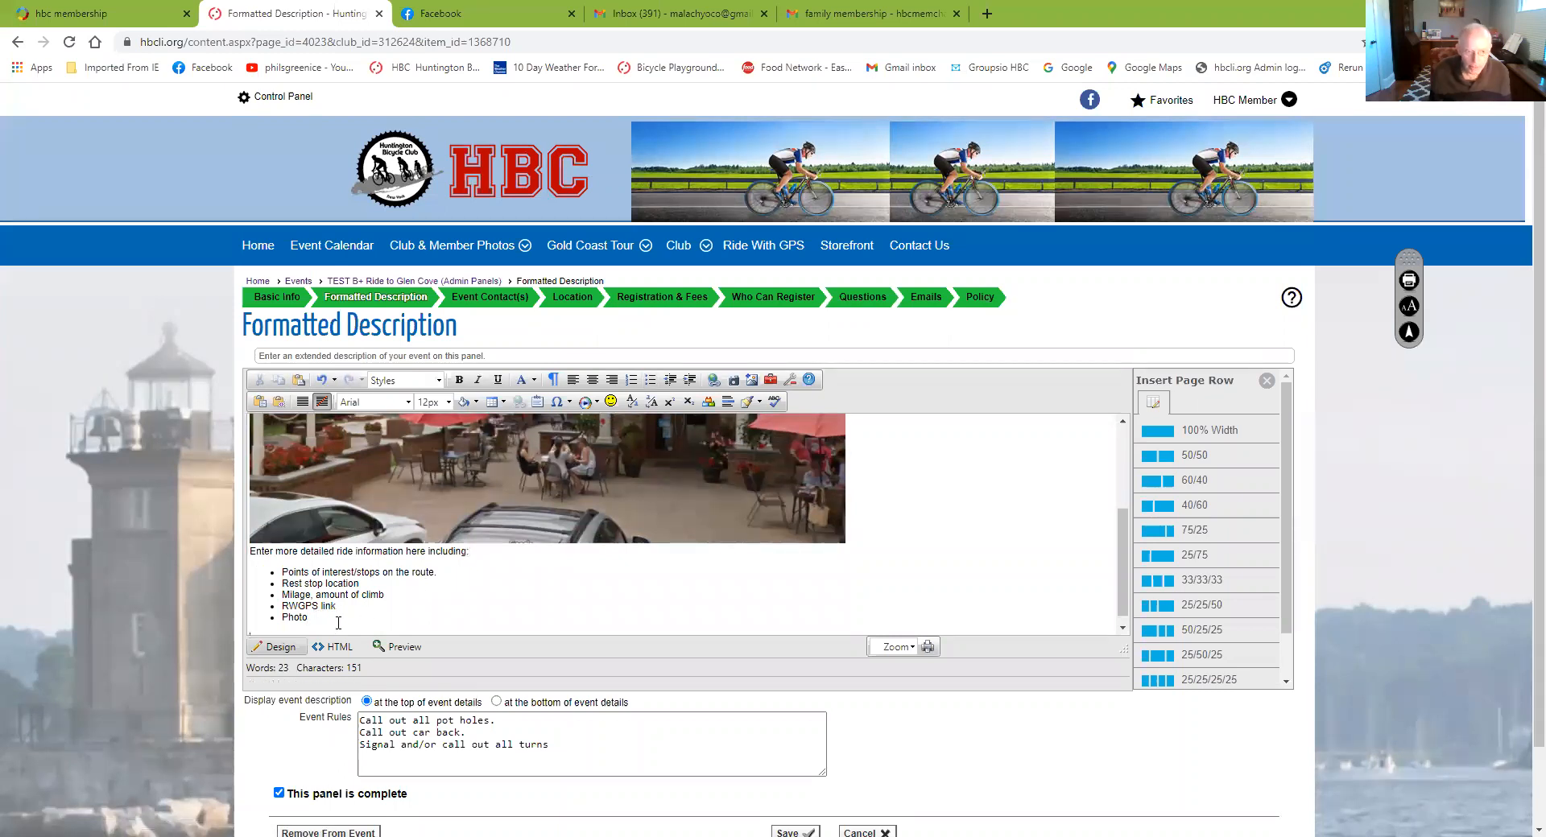
pyautogui.scroll(-1, 504, 575)
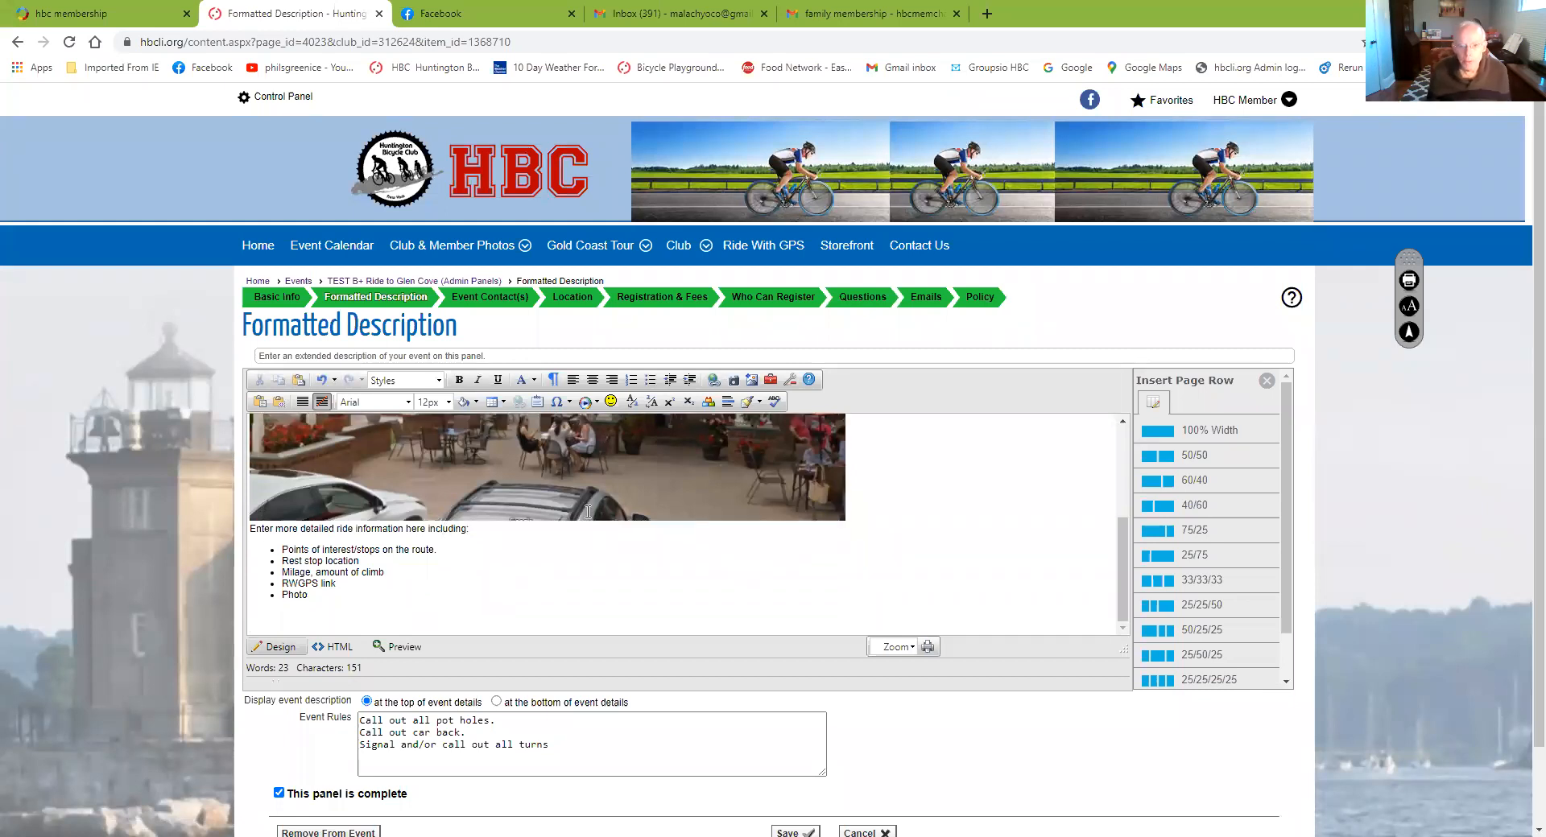
pyautogui.click(714, 381)
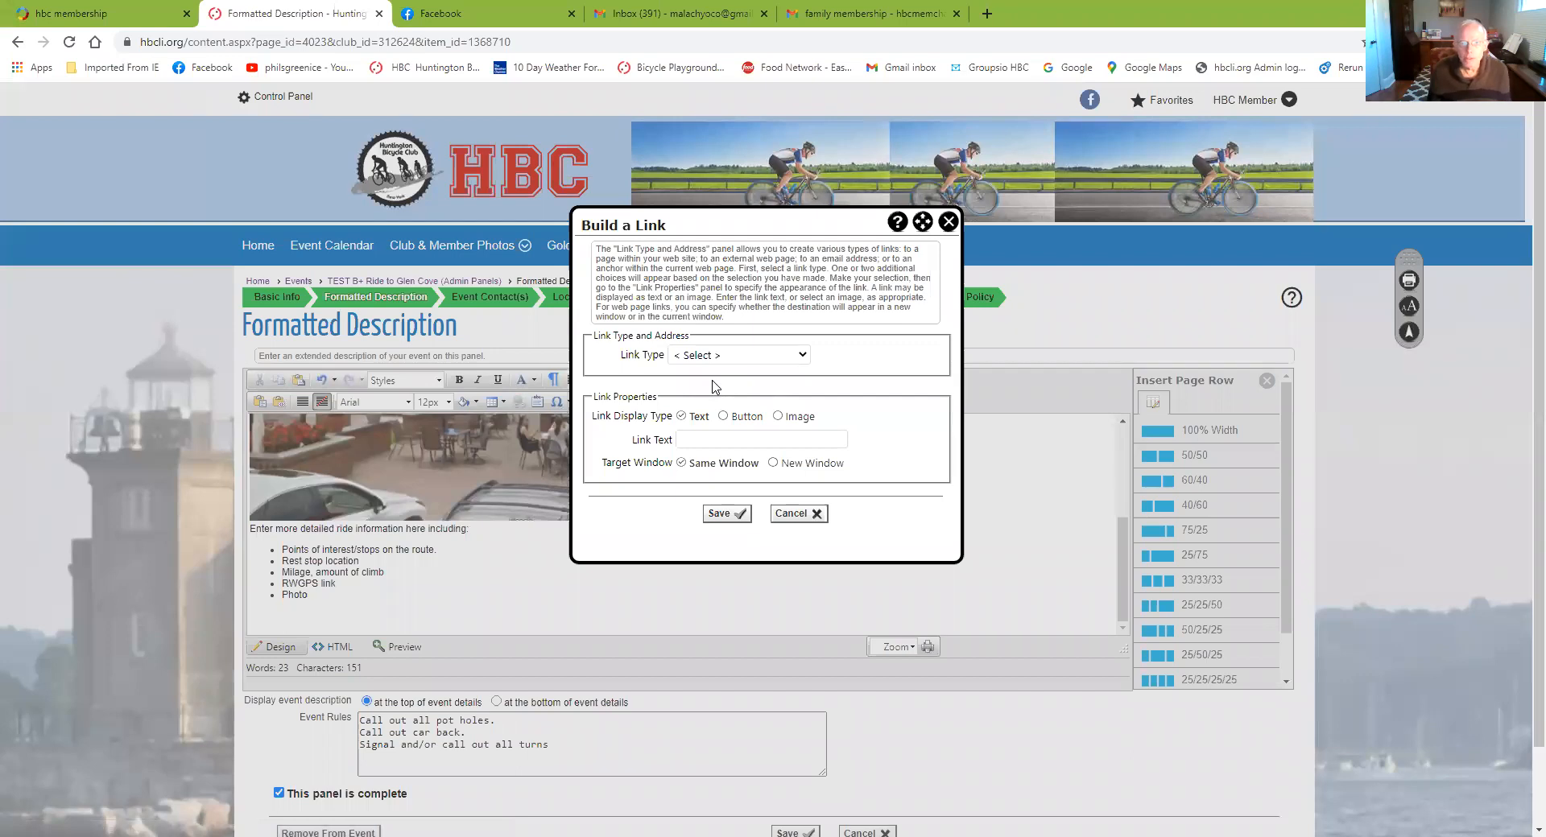
pyautogui.click(803, 355)
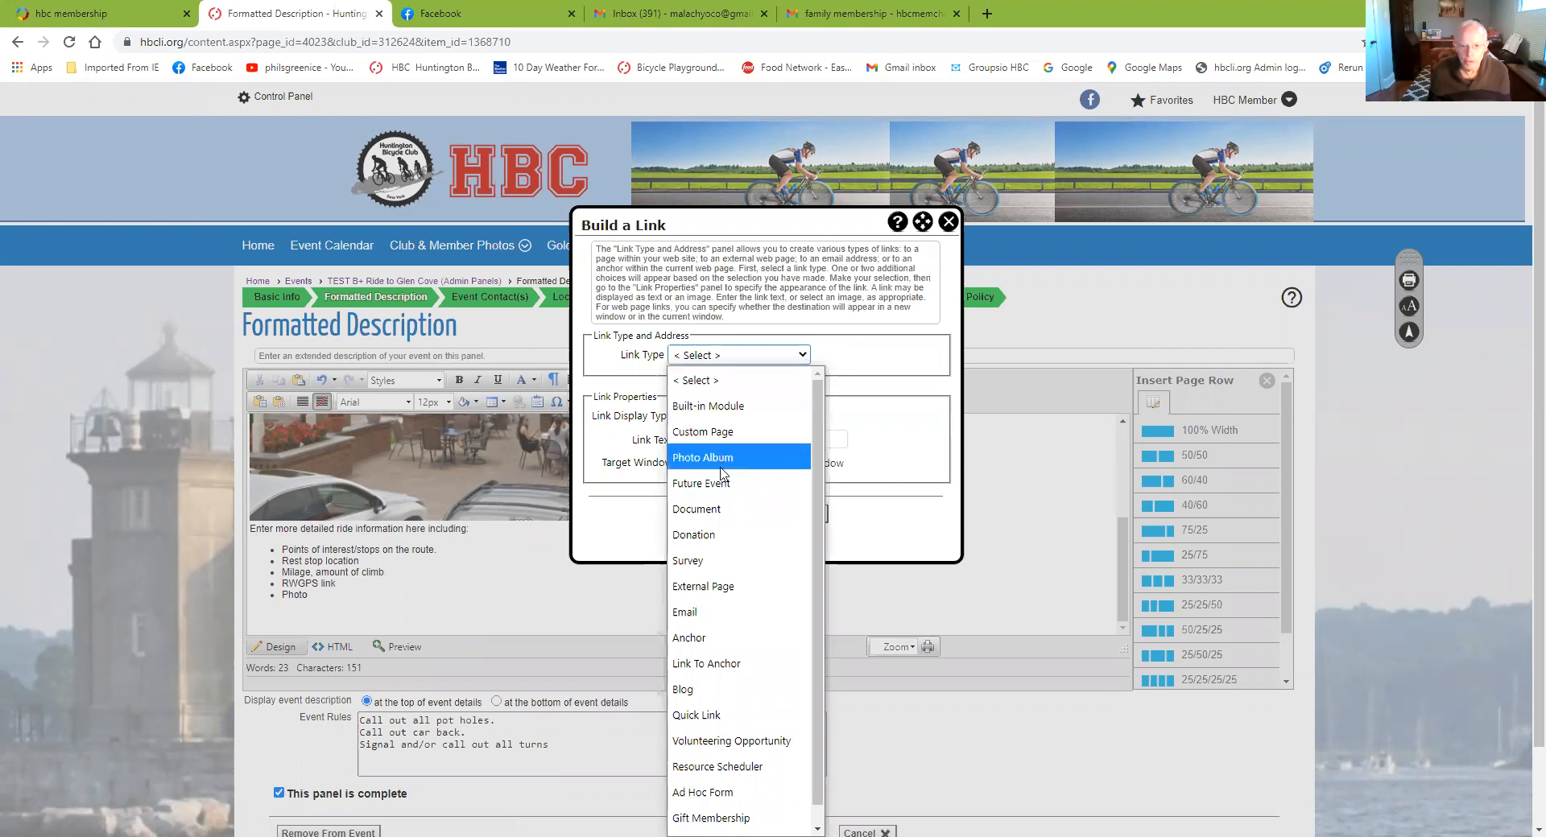
pyautogui.click(715, 593)
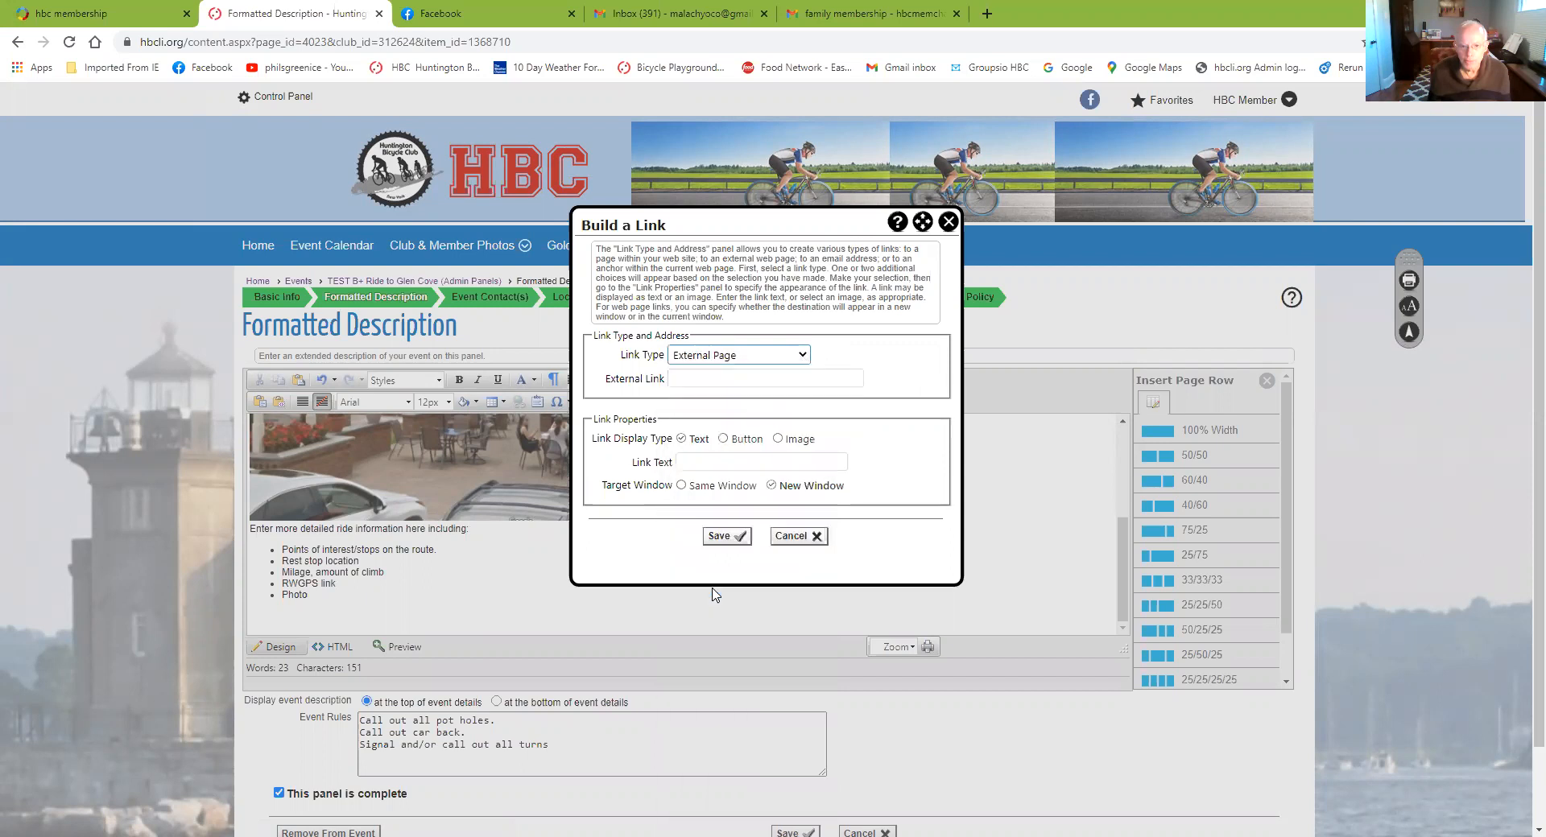
pyautogui.click(722, 378)
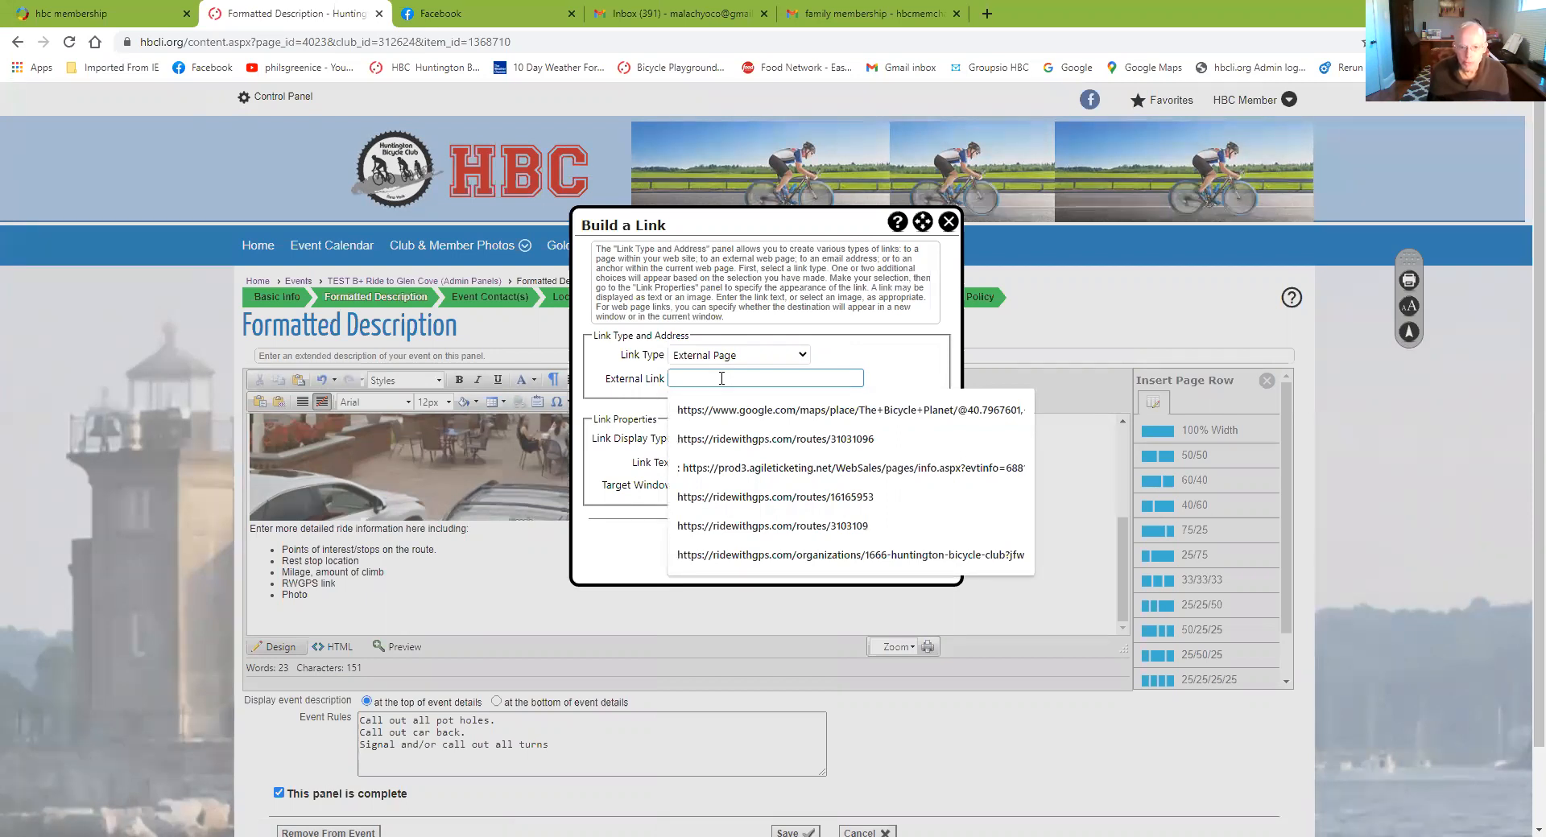
pyautogui.click(755, 504)
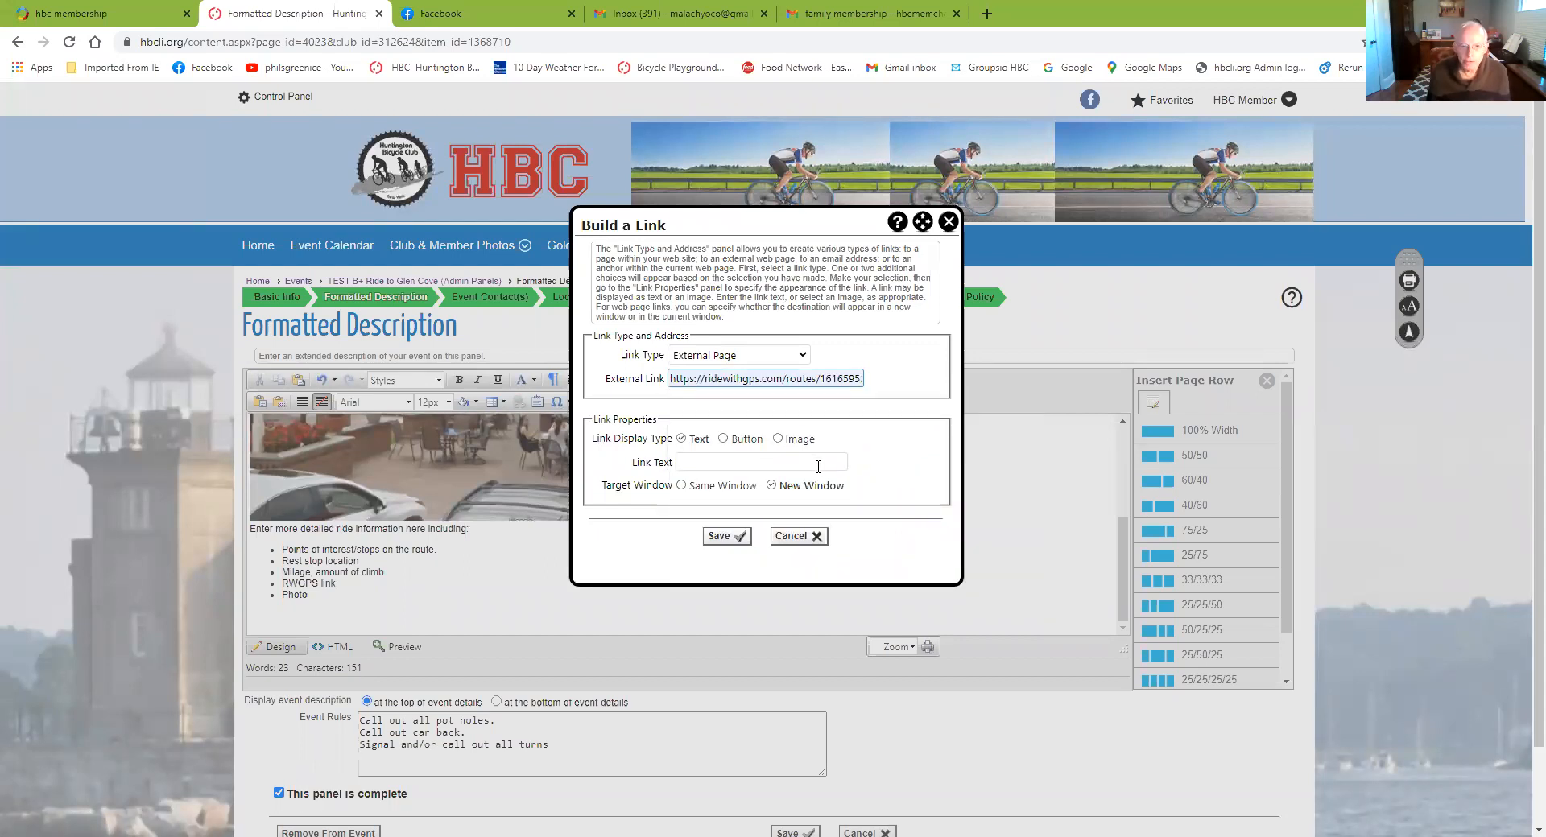
# - Display the link as a button with the text "RWGPS to Glen Cove Link" and save it into the description
pyautogui.click(724, 440)
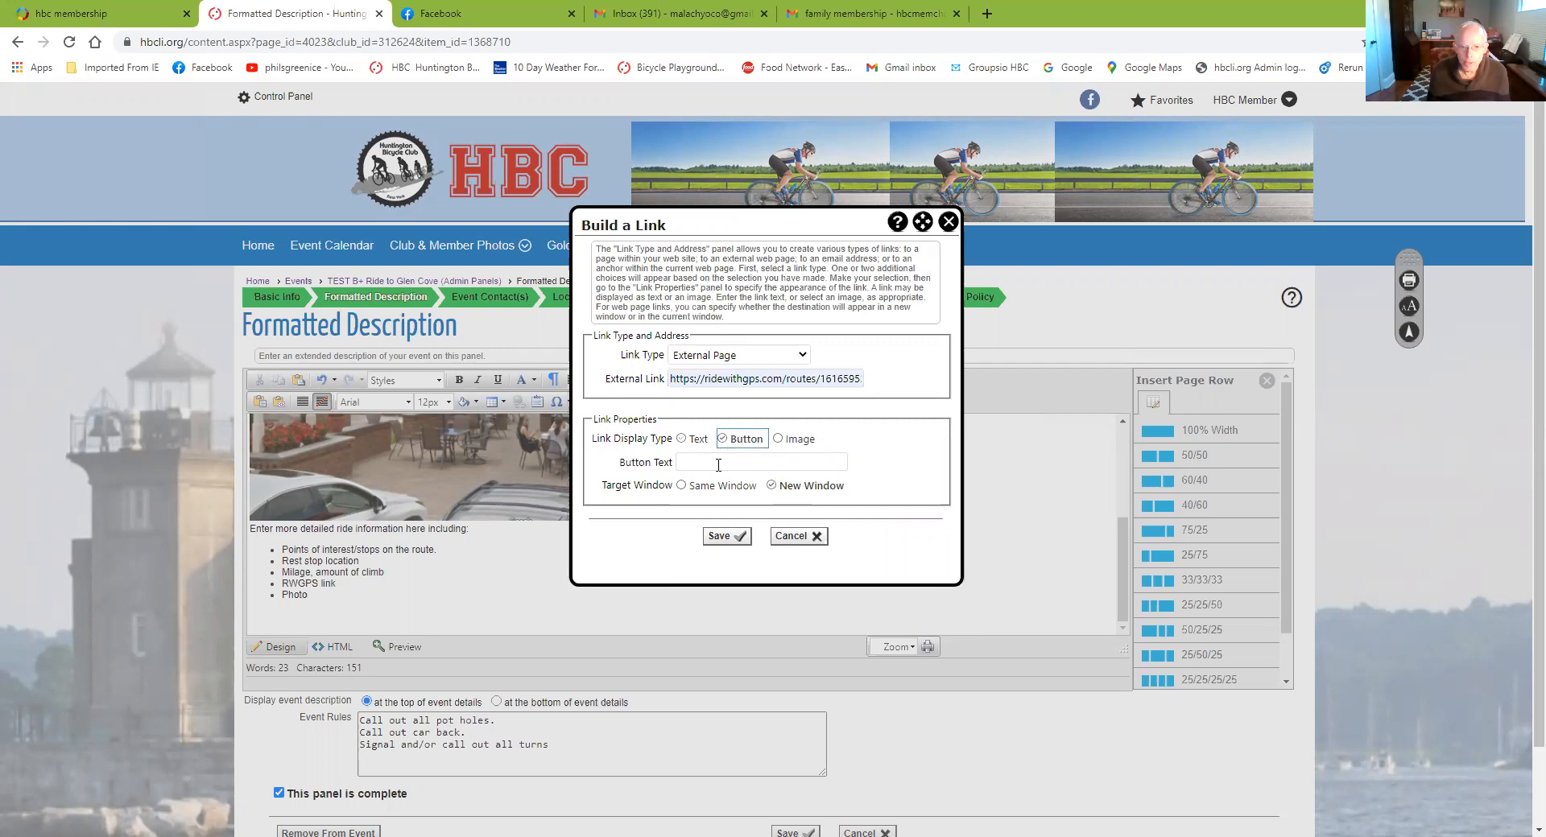
pyautogui.click(718, 464)
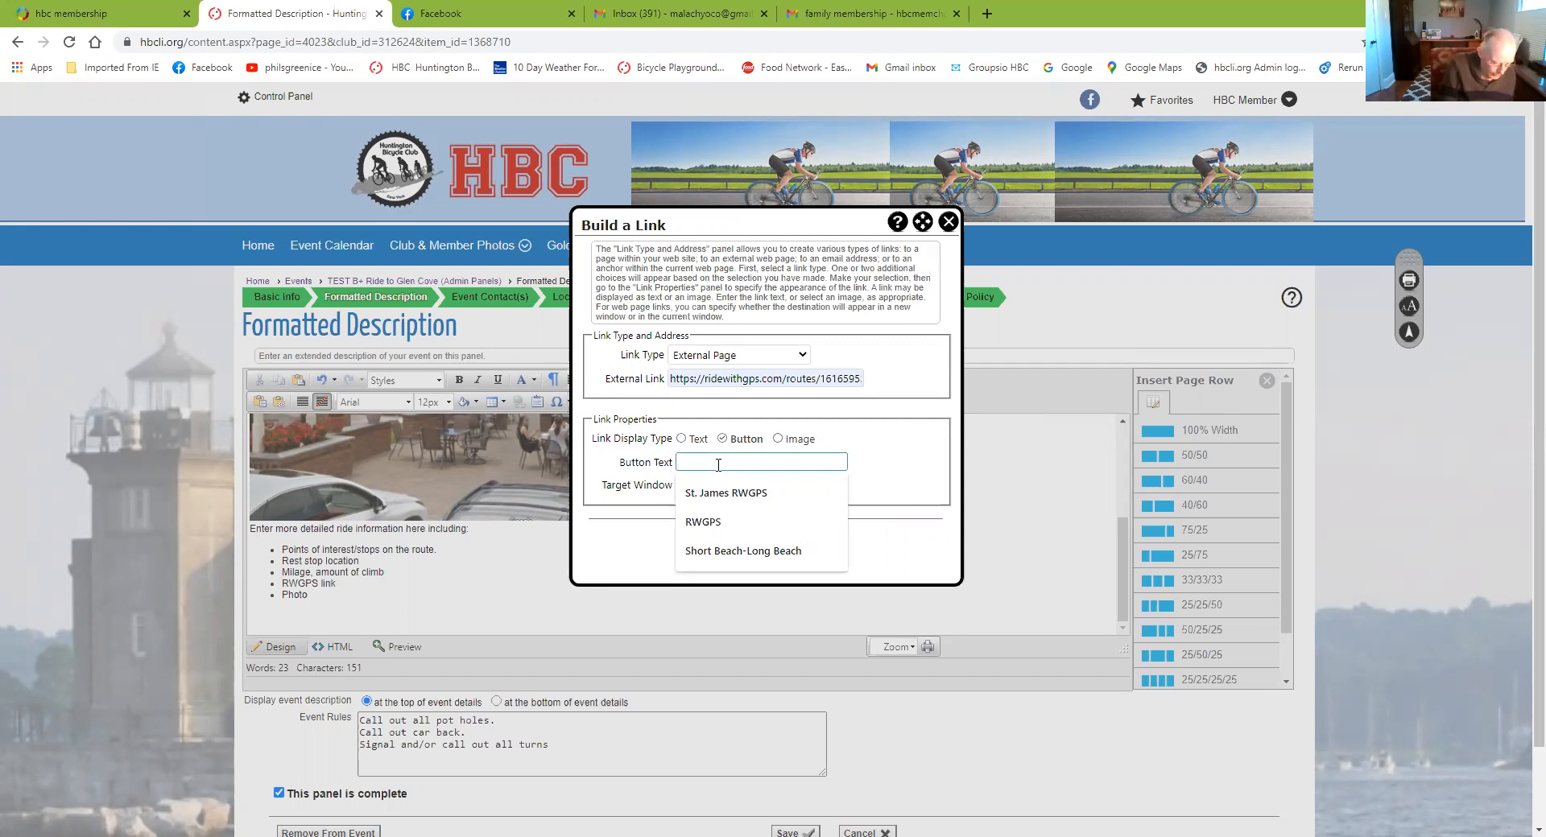
pyautogui.write('RWGPS To Glen Cove Link')
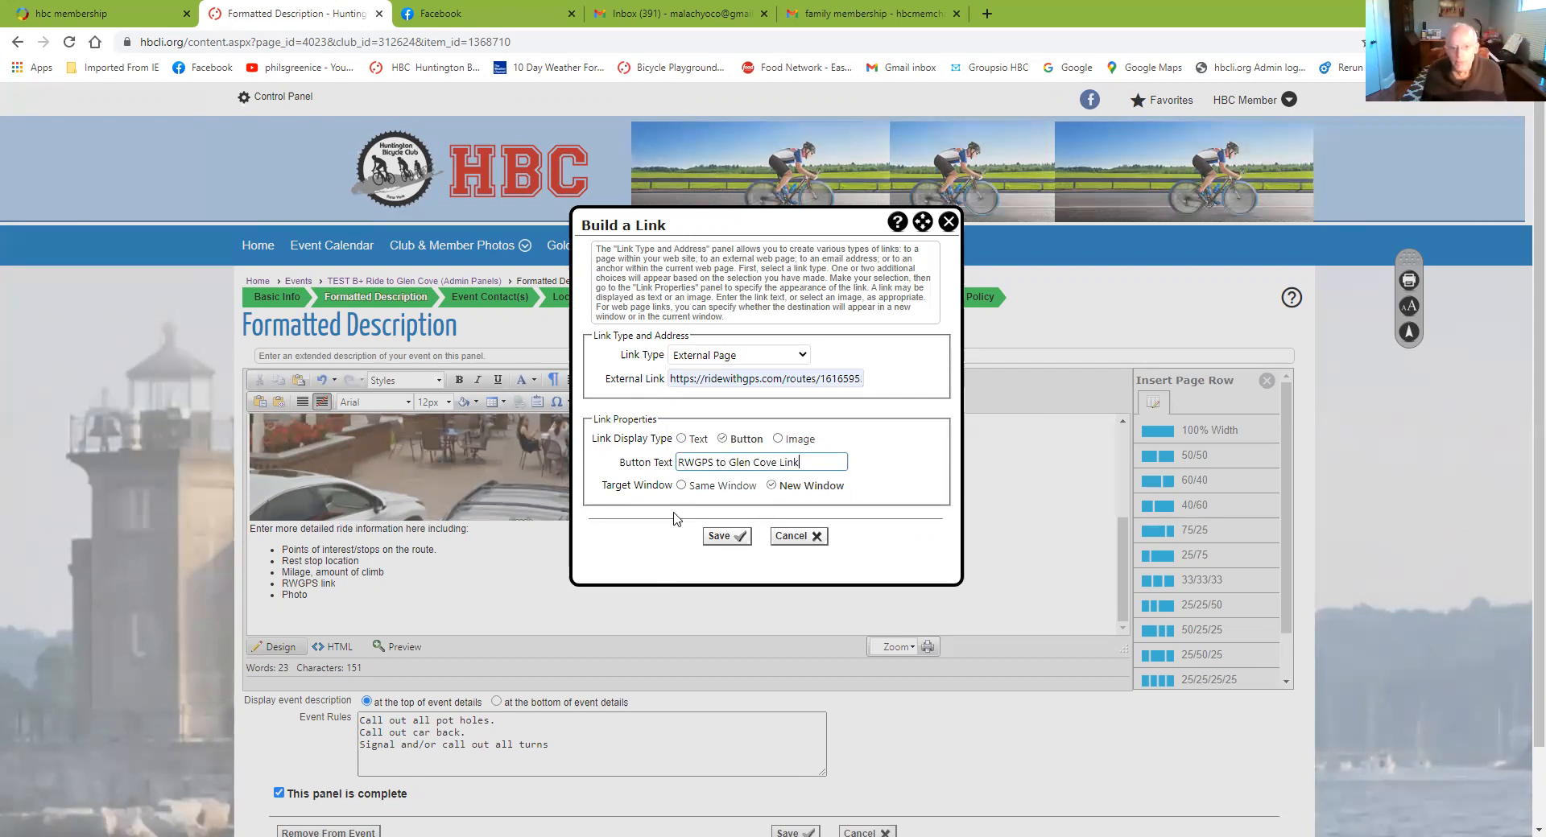
pyautogui.click(724, 537)
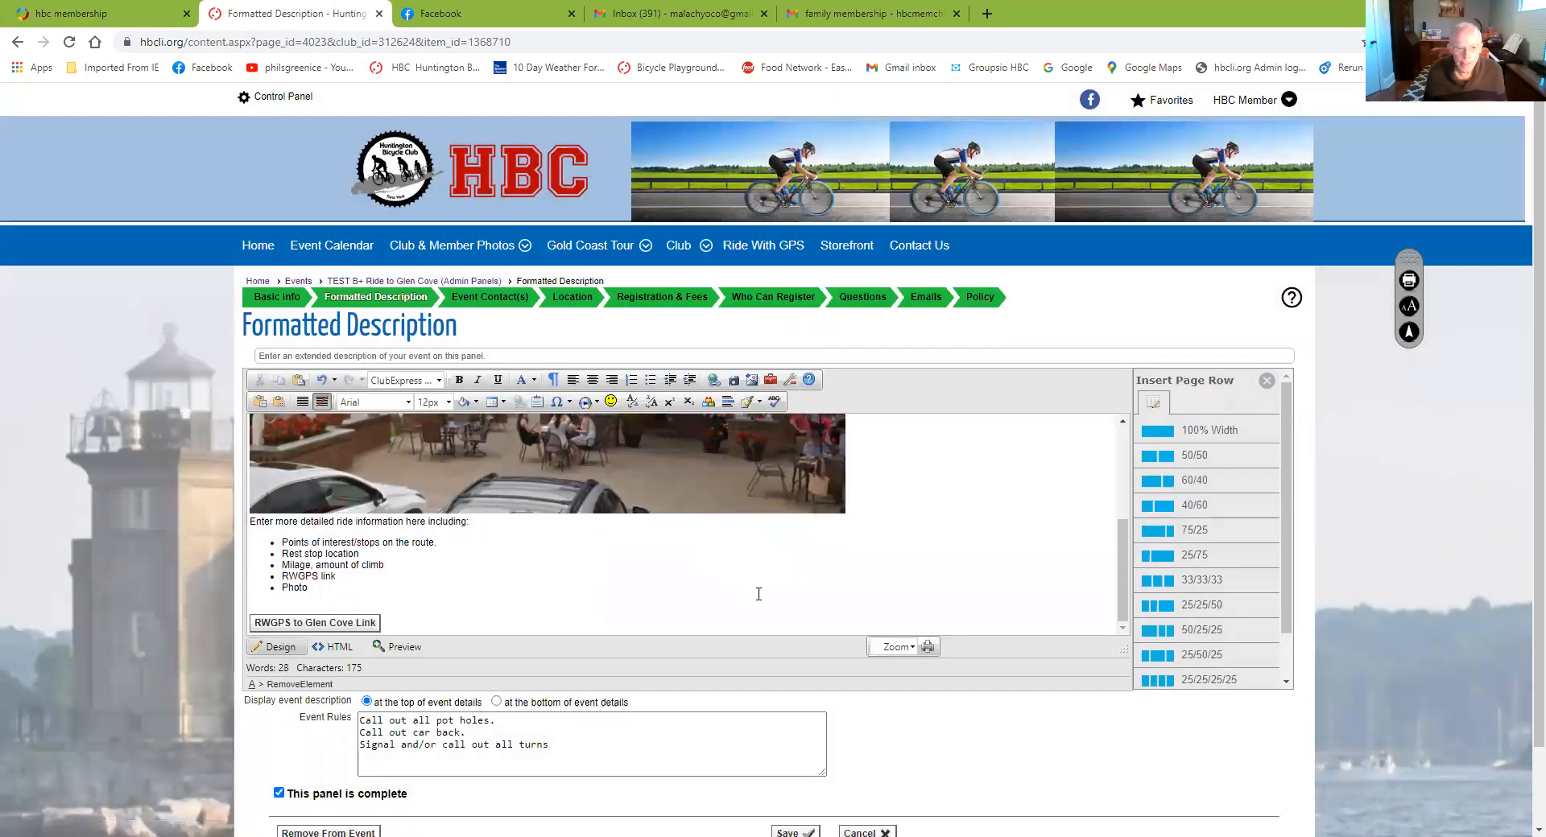
# - Add a new line after the "RWGPS to Glen Cove Link" button and look over the description from photo to link
pyautogui.scroll(-2, 643, 600)
pyautogui.click(452, 509)
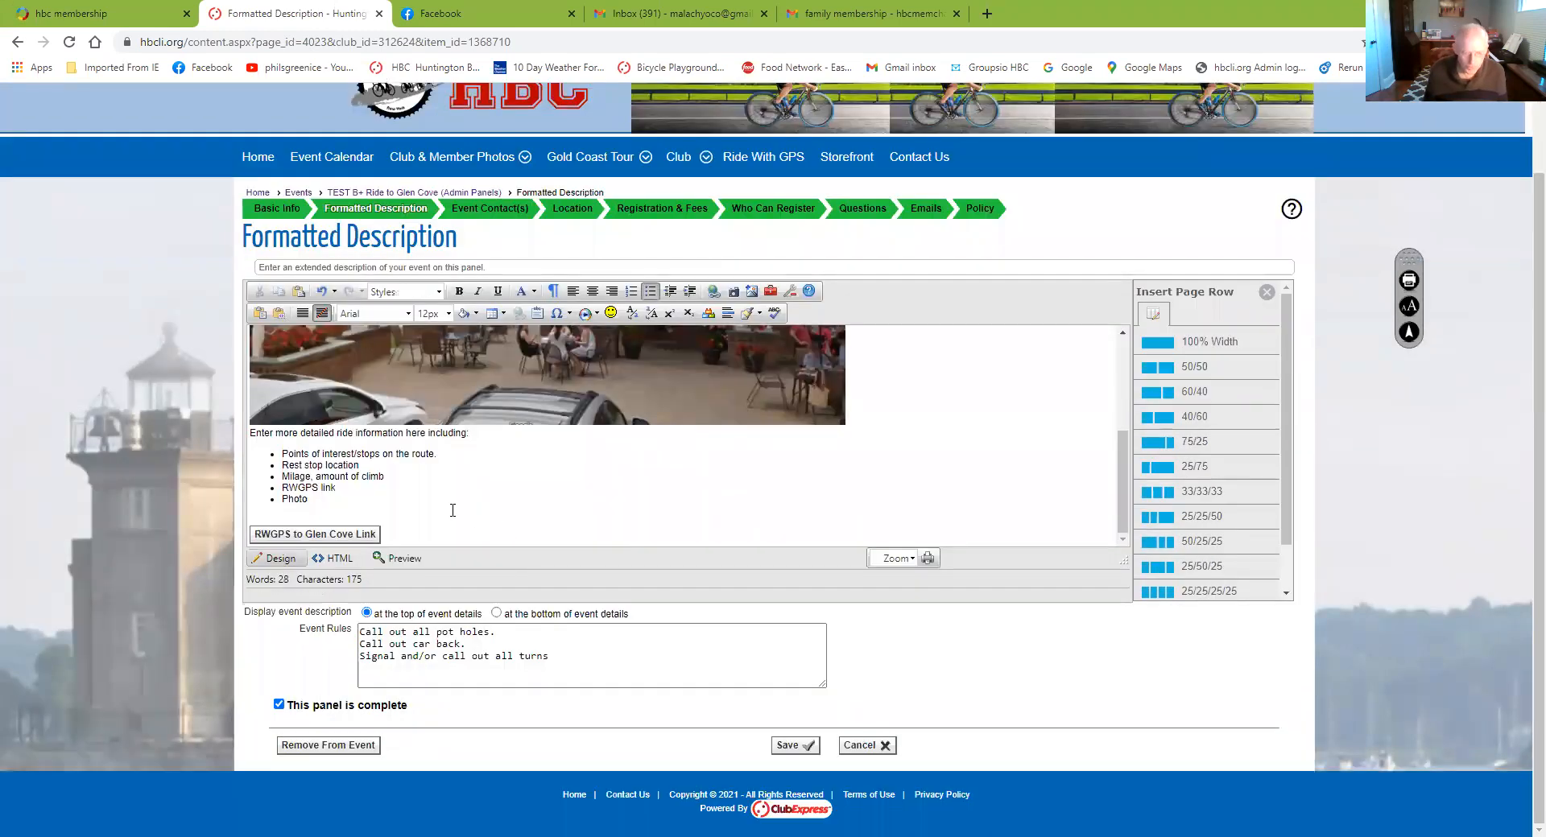
pyautogui.scroll(1, 453, 509)
pyautogui.scroll(-1, 475, 505)
pyautogui.click(432, 527)
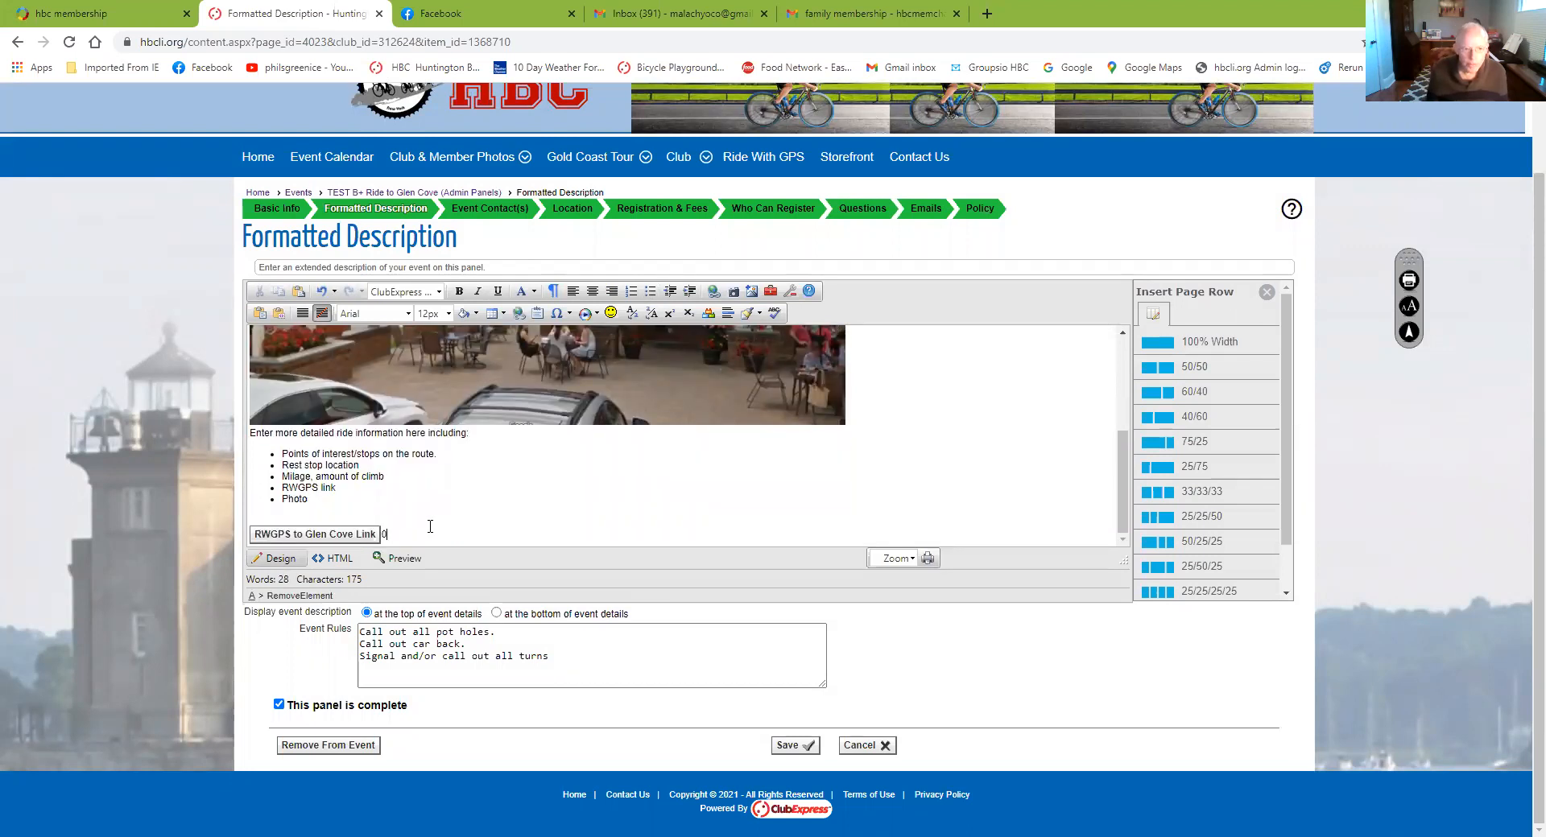
pyautogui.press('Return')
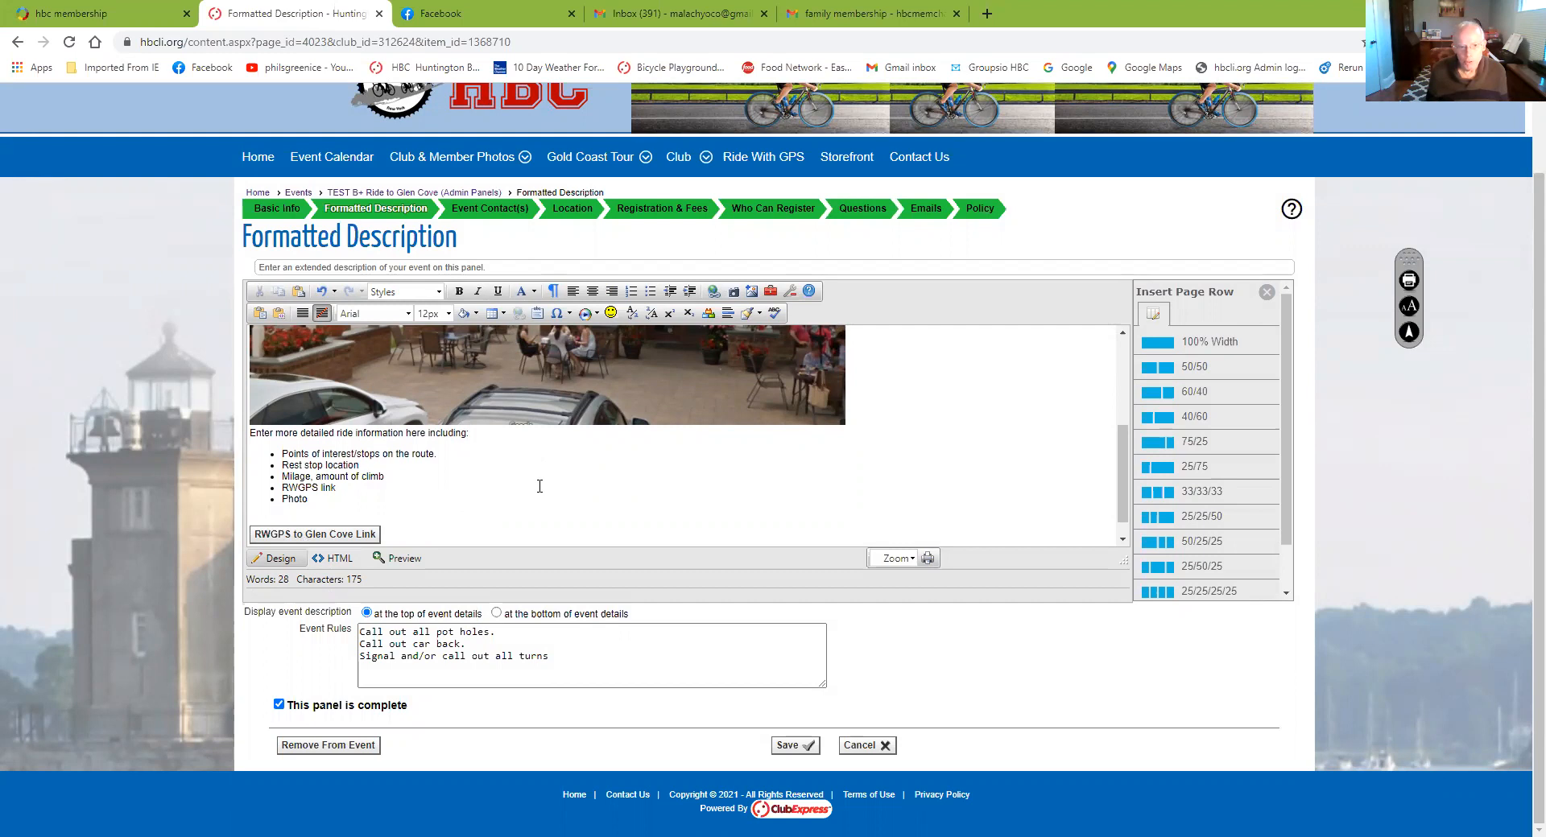
pyautogui.scroll(3, 540, 486)
pyautogui.scroll(-4, 540, 487)
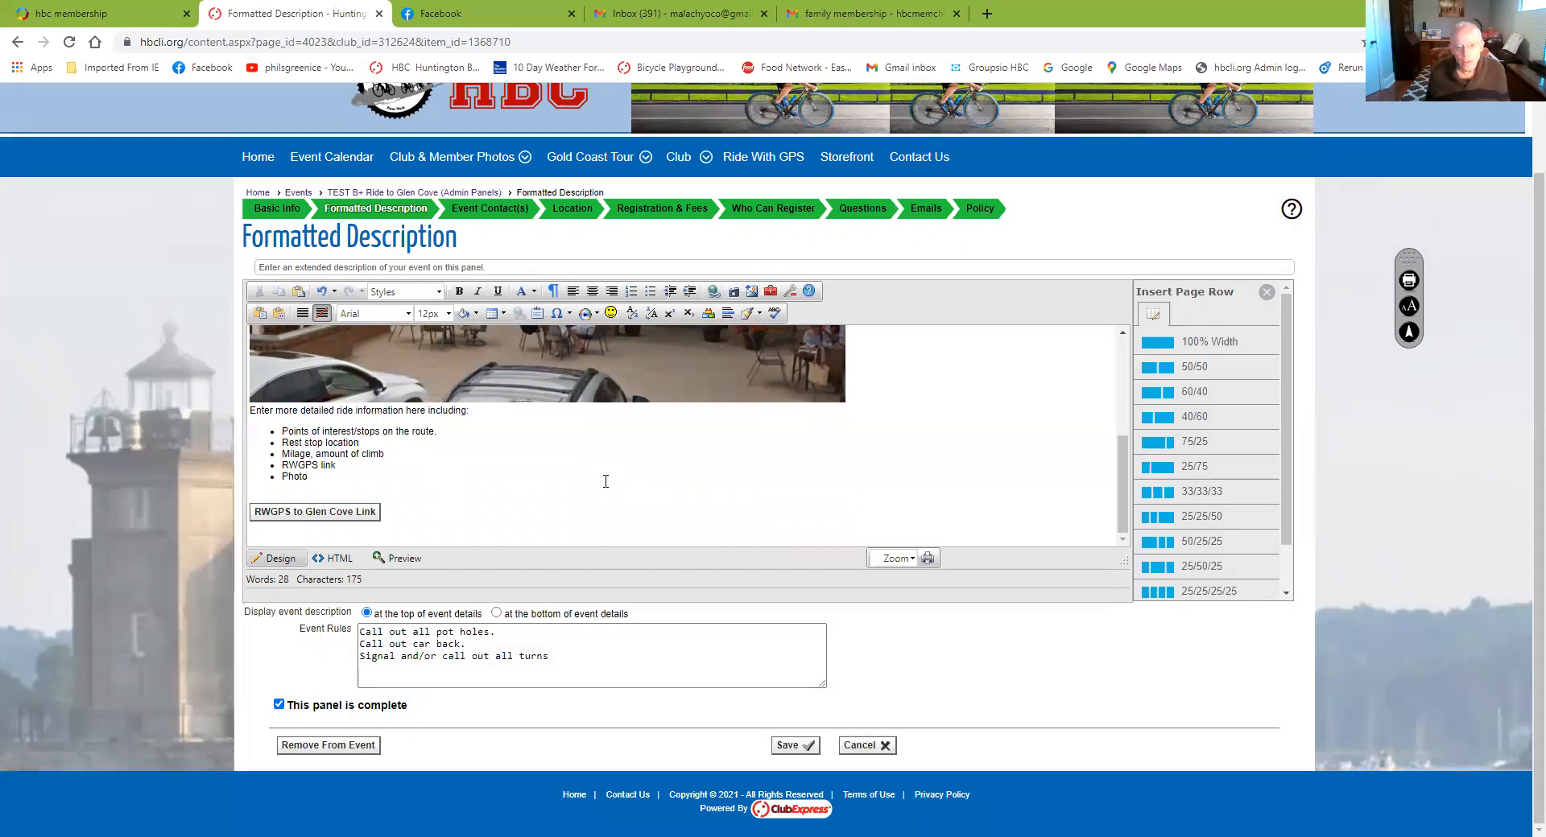
pyautogui.scroll(3, 606, 481)
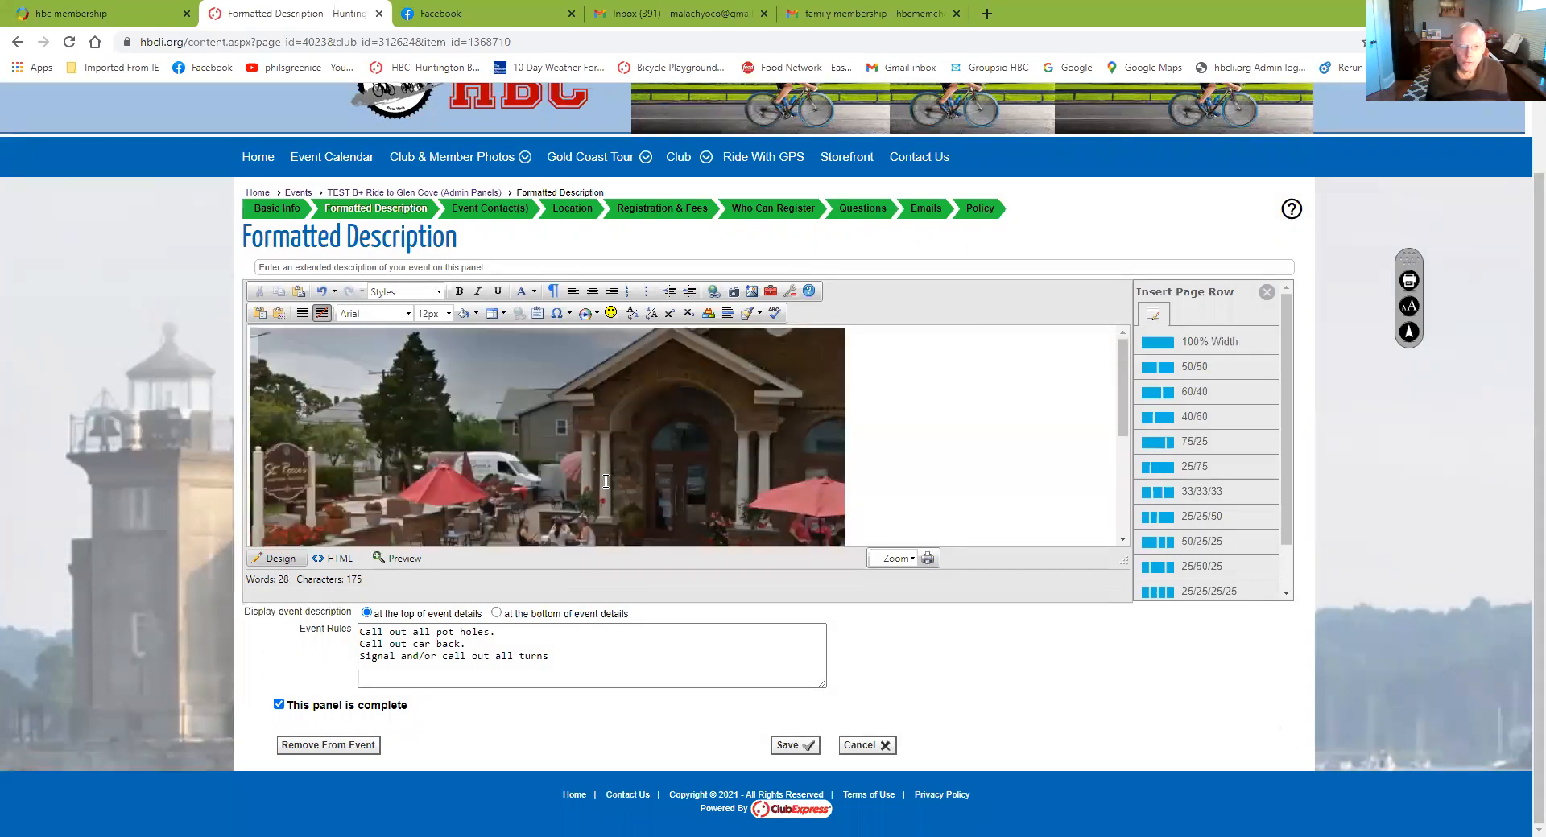
# - Save the formatted description and start choosing a member in the Event Contact(s) section
pyautogui.click(785, 747)
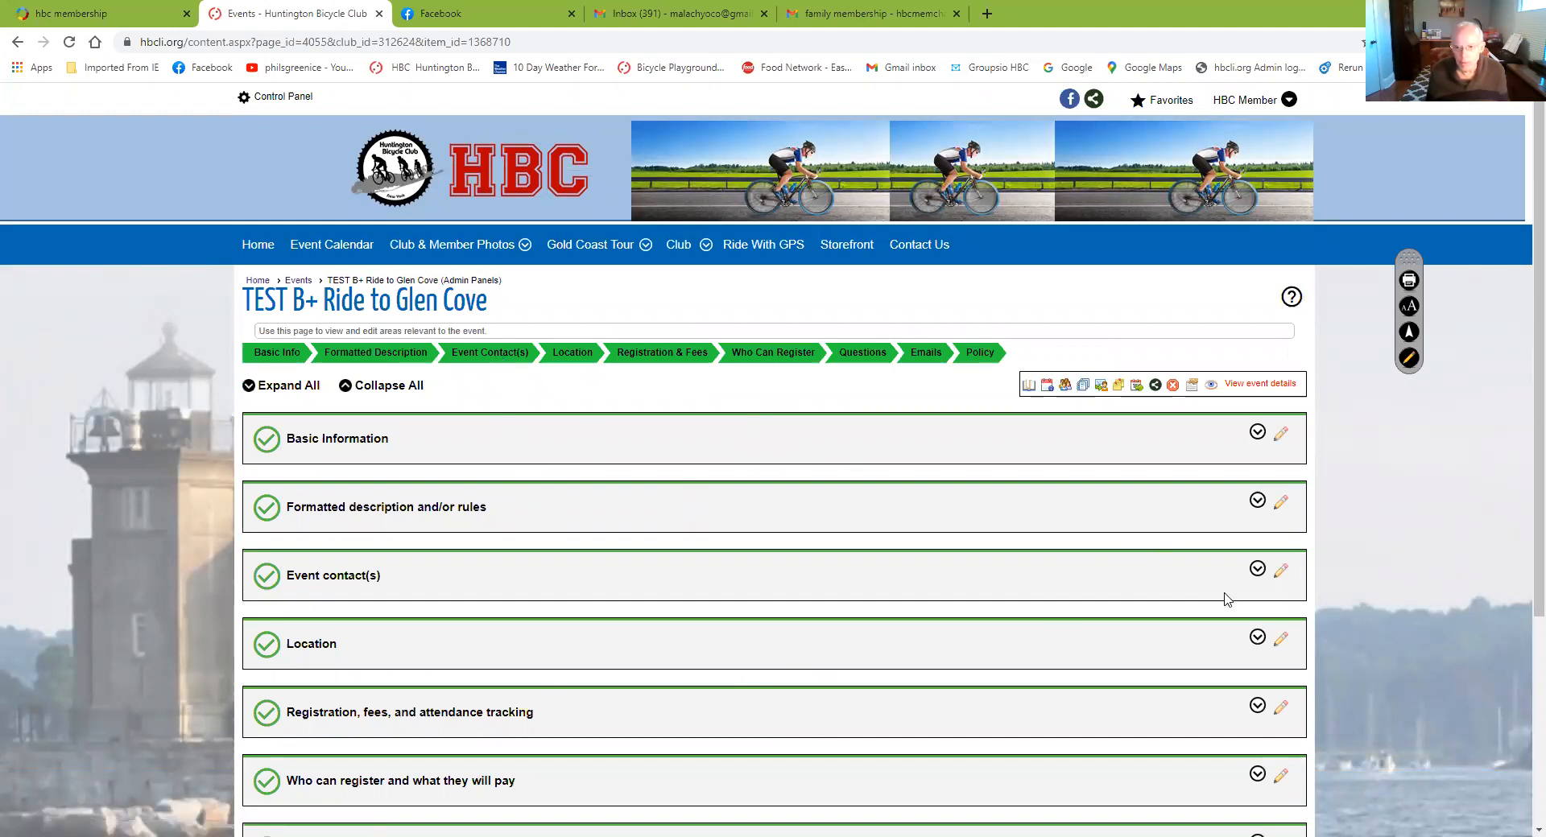
pyautogui.click(1281, 571)
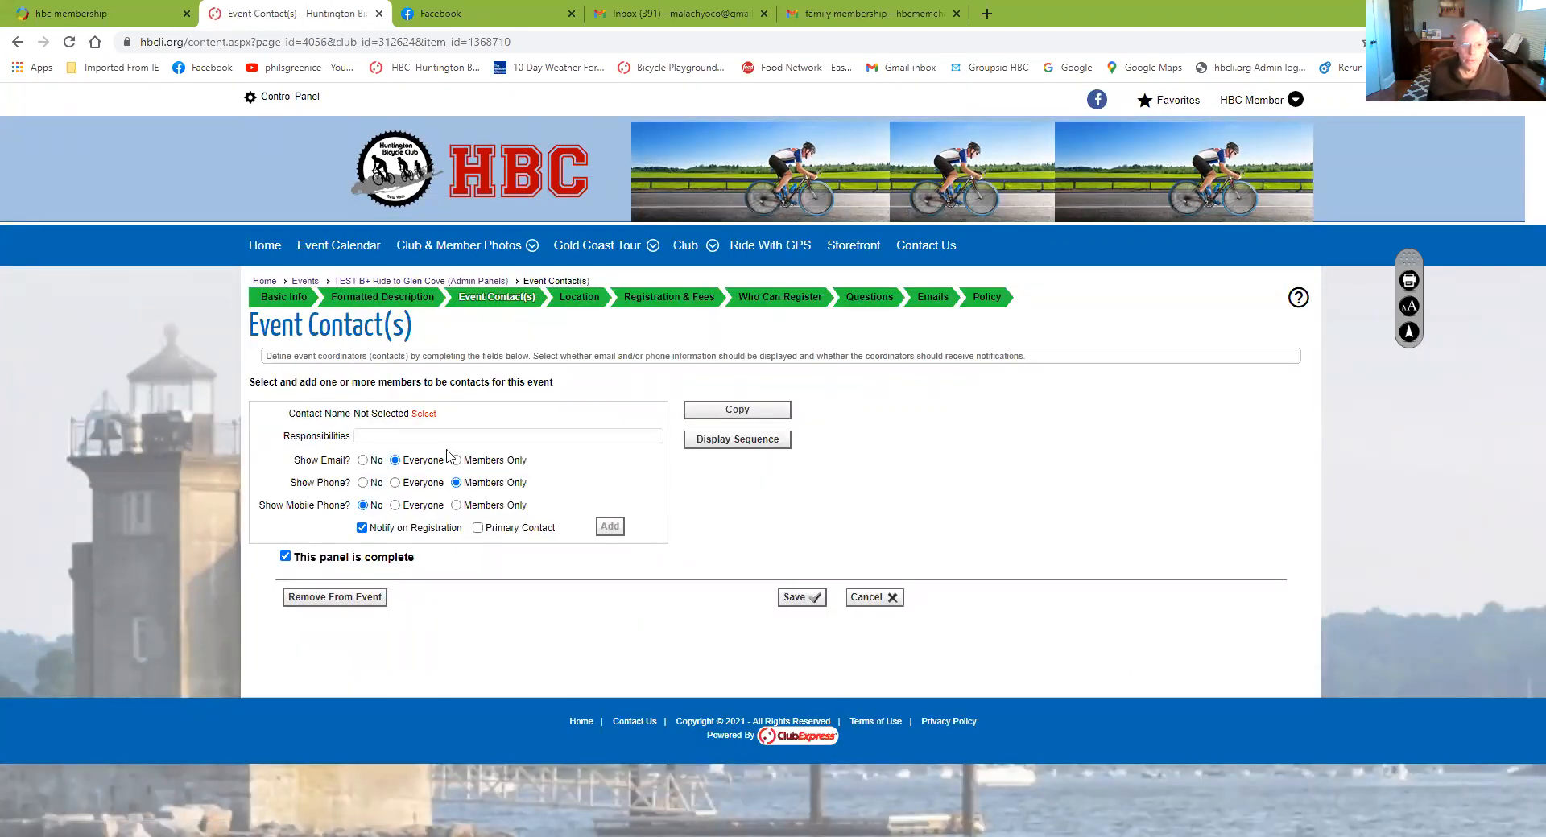
pyautogui.click(423, 415)
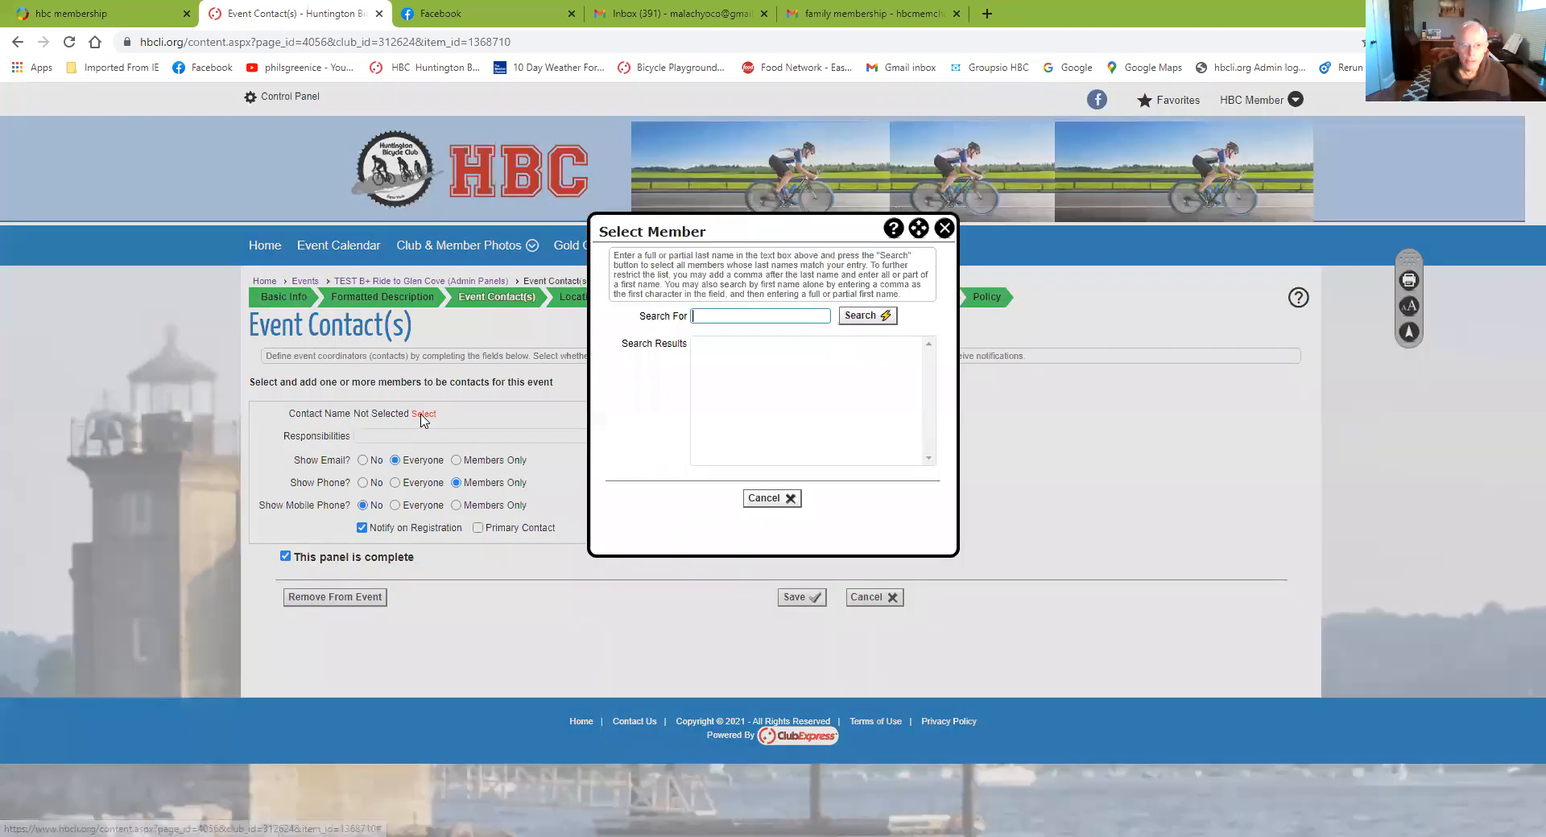
# - Search the members for "member", add the second "Member4, HBC" entry as an event contact and save the section
pyautogui.click(863, 316)
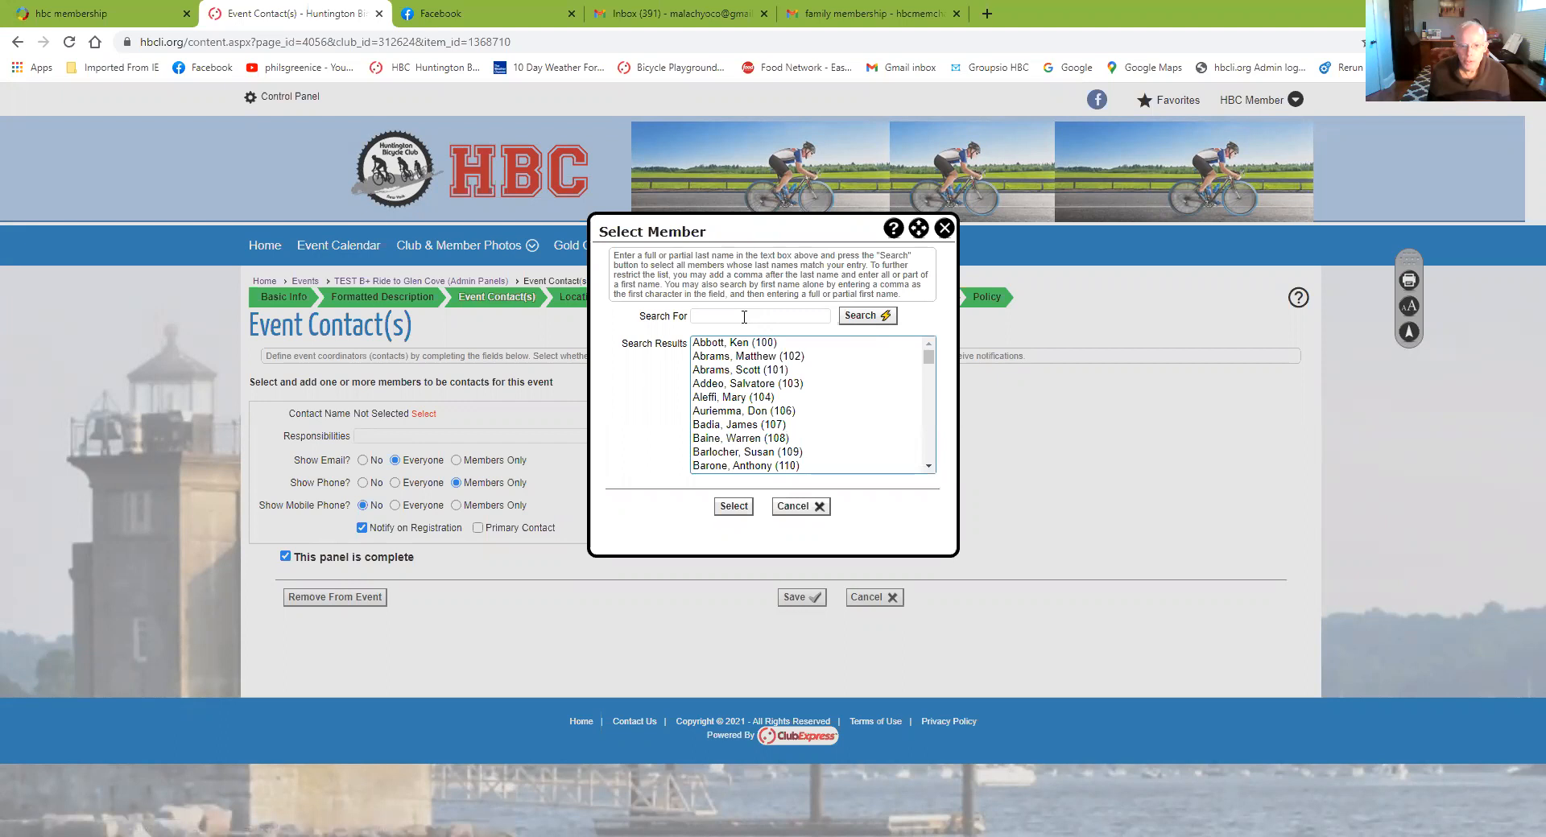
pyautogui.click(744, 317)
pyautogui.write('member')
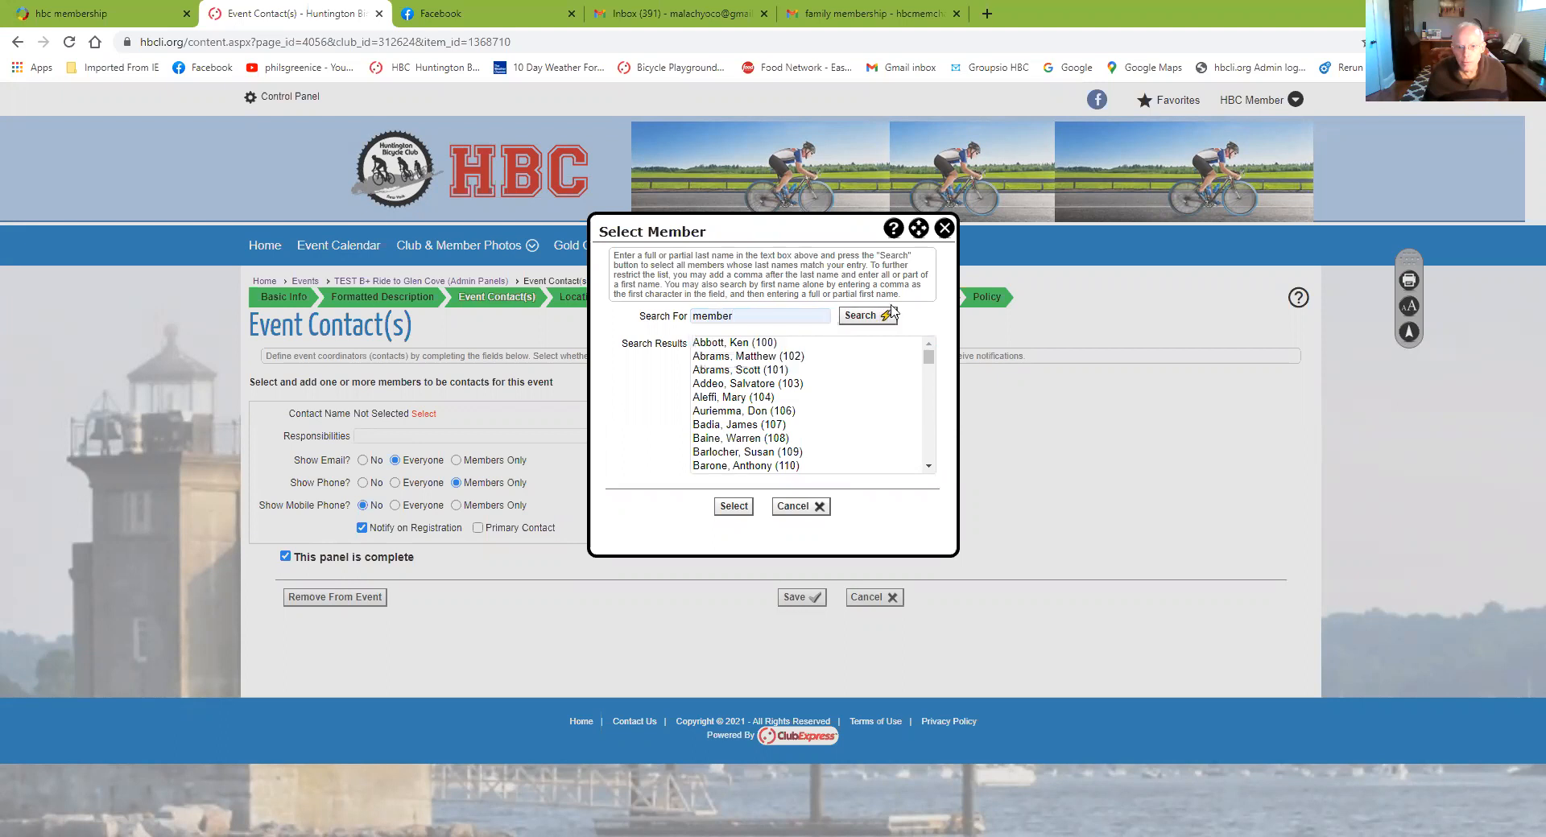
pyautogui.click(868, 315)
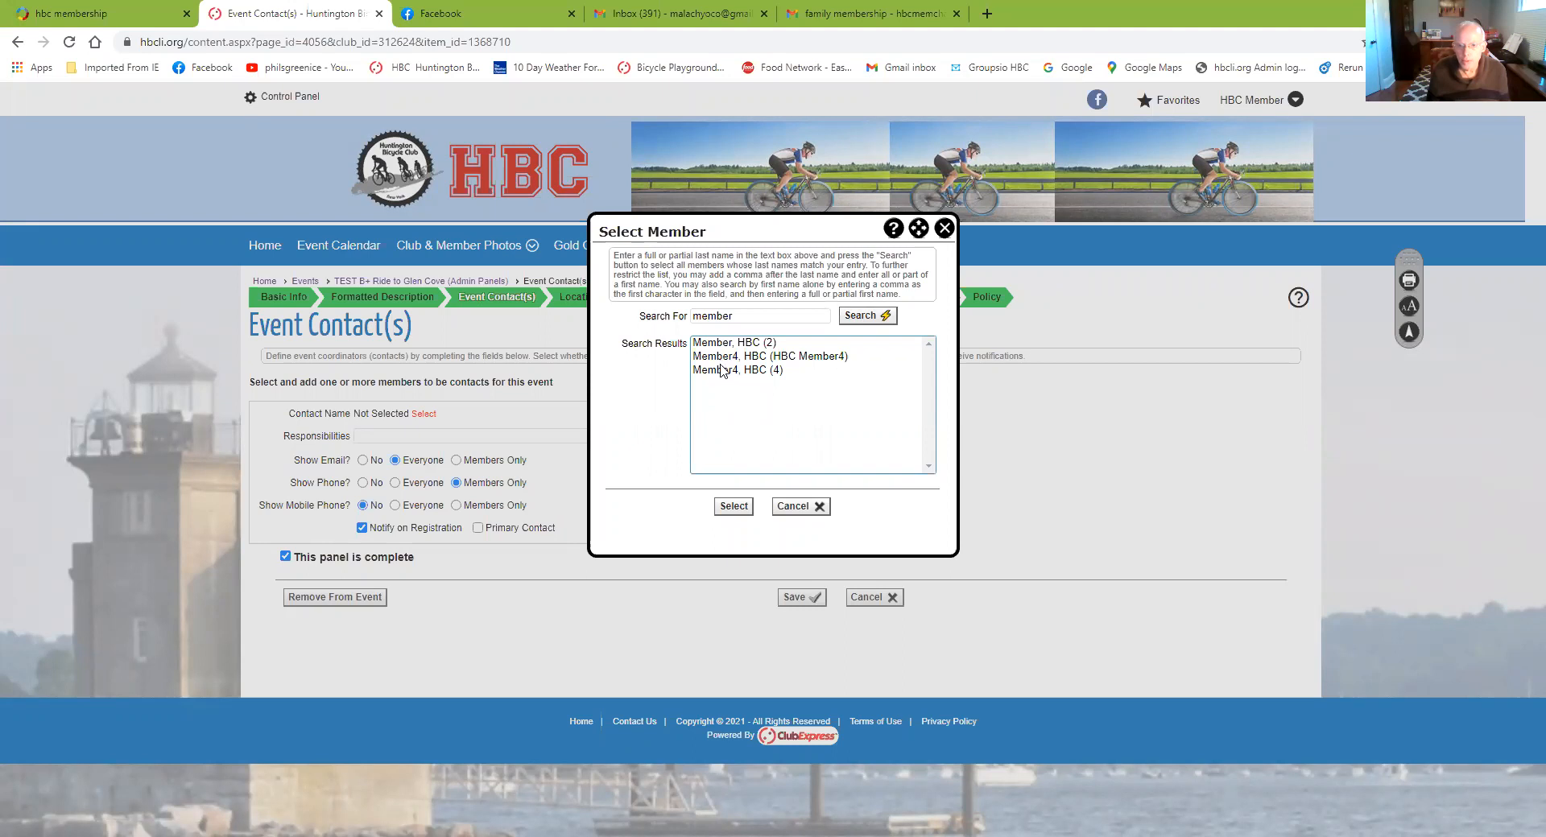
pyautogui.click(722, 371)
pyautogui.click(733, 508)
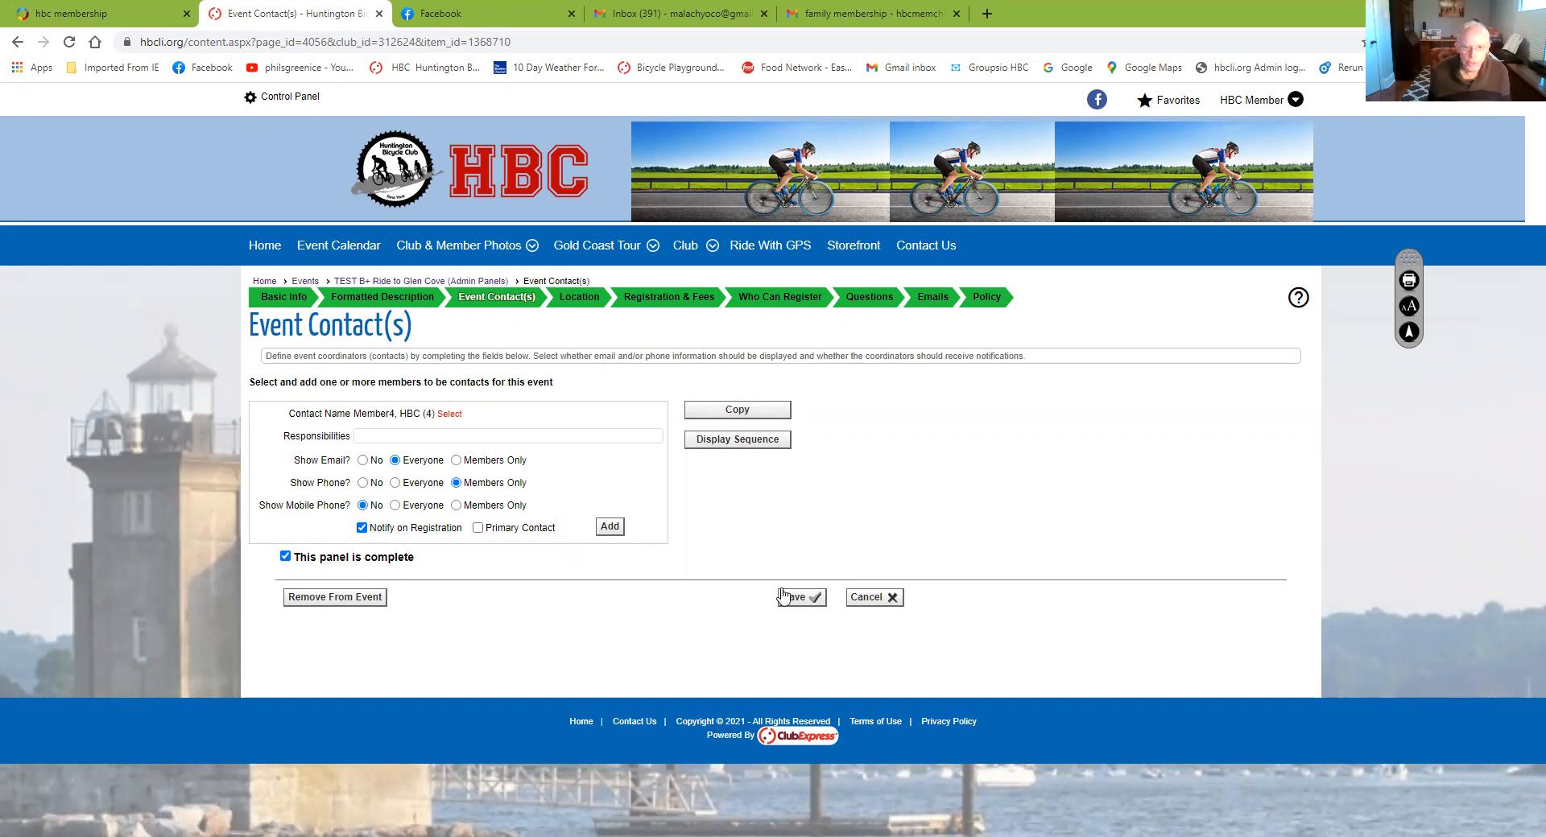
pyautogui.click(609, 527)
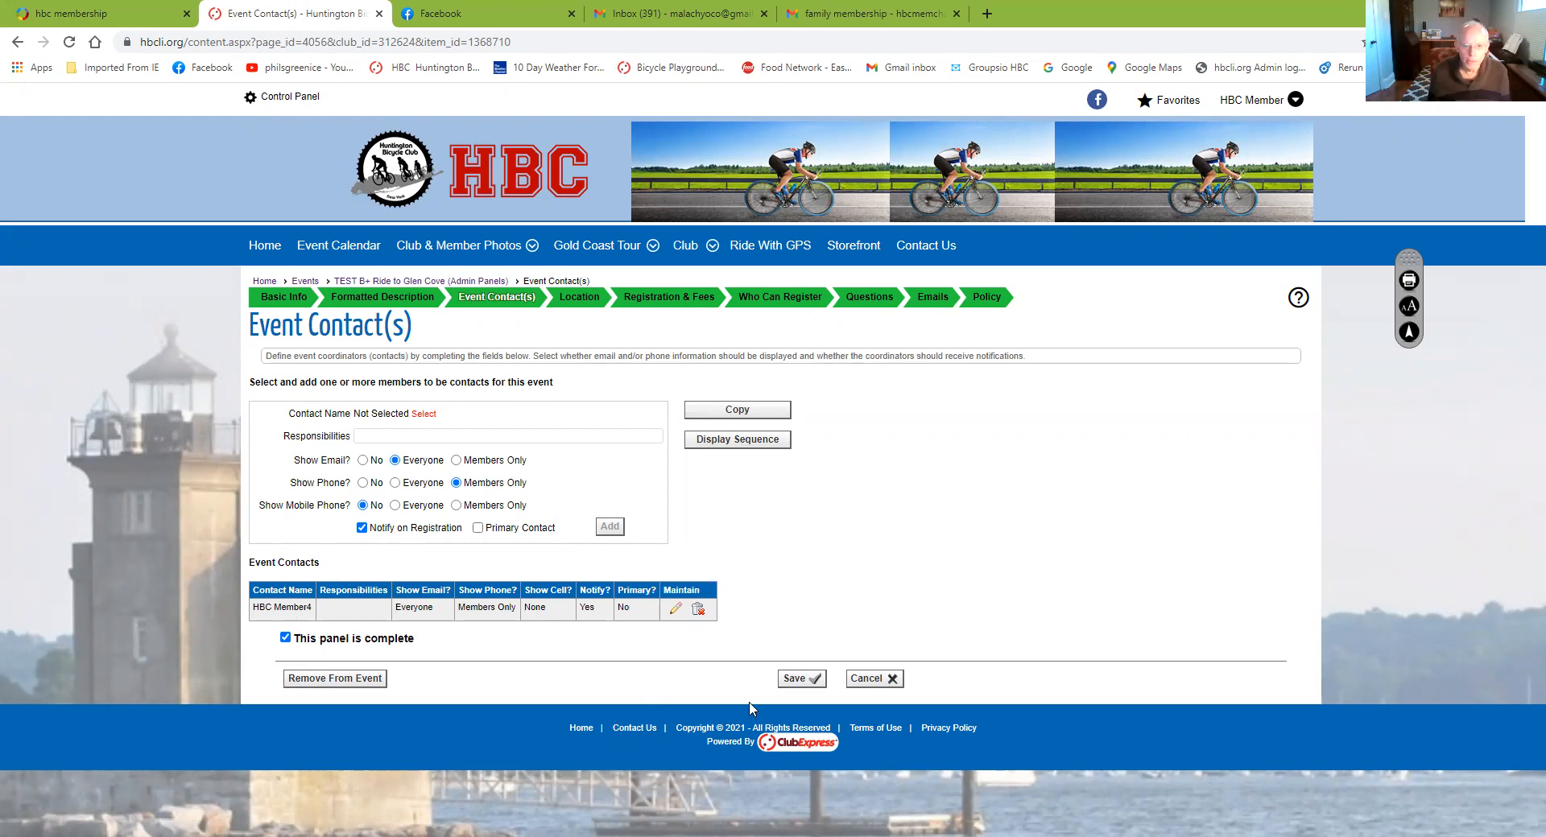
pyautogui.click(795, 680)
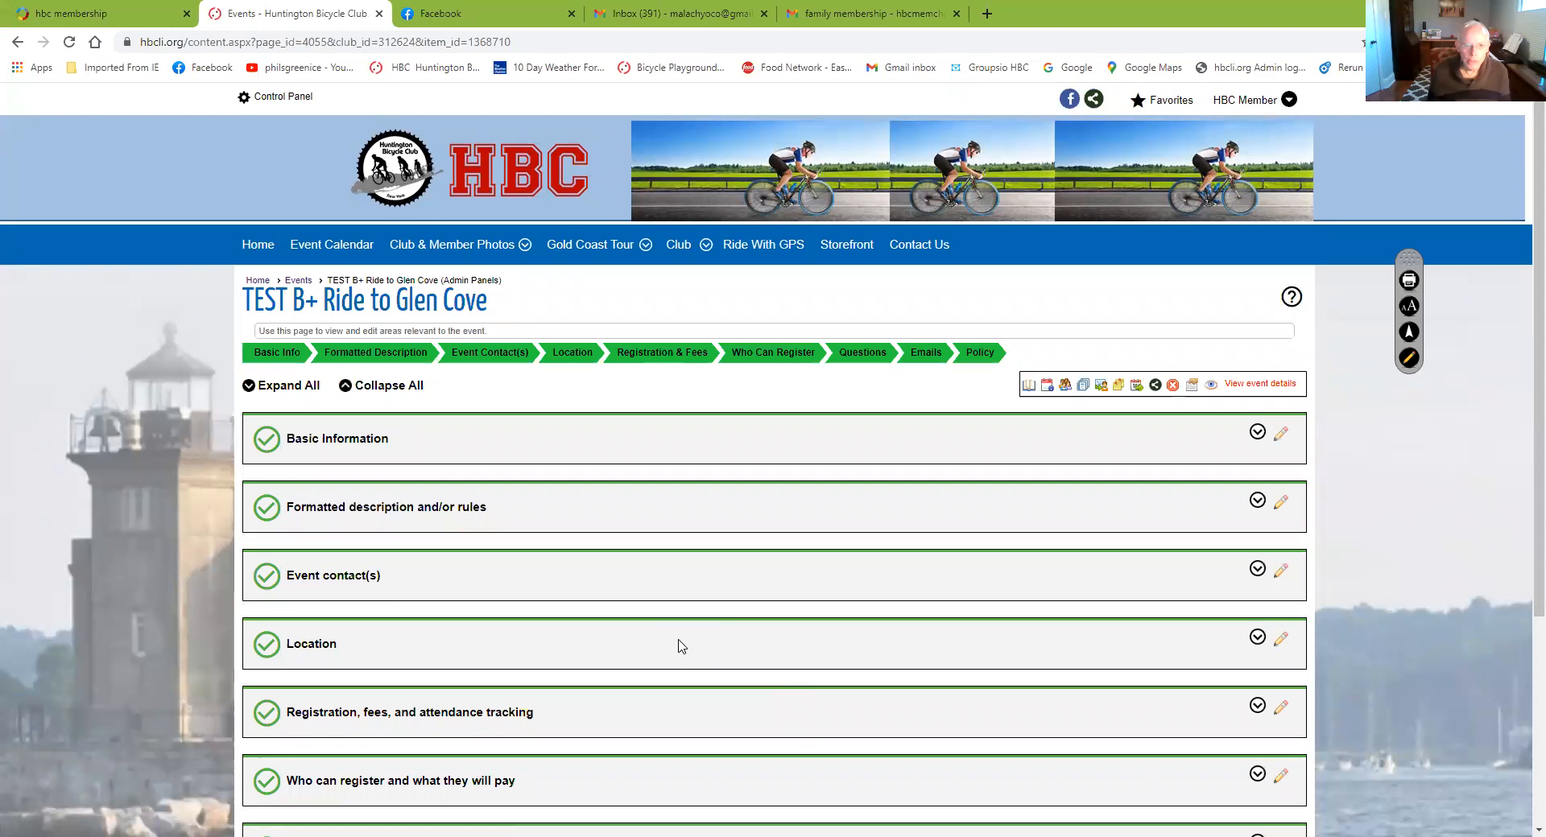
# - Look over the predefined locations in the Location section and save it with Smith Street Lot as the location
pyautogui.scroll(-1, 679, 646)
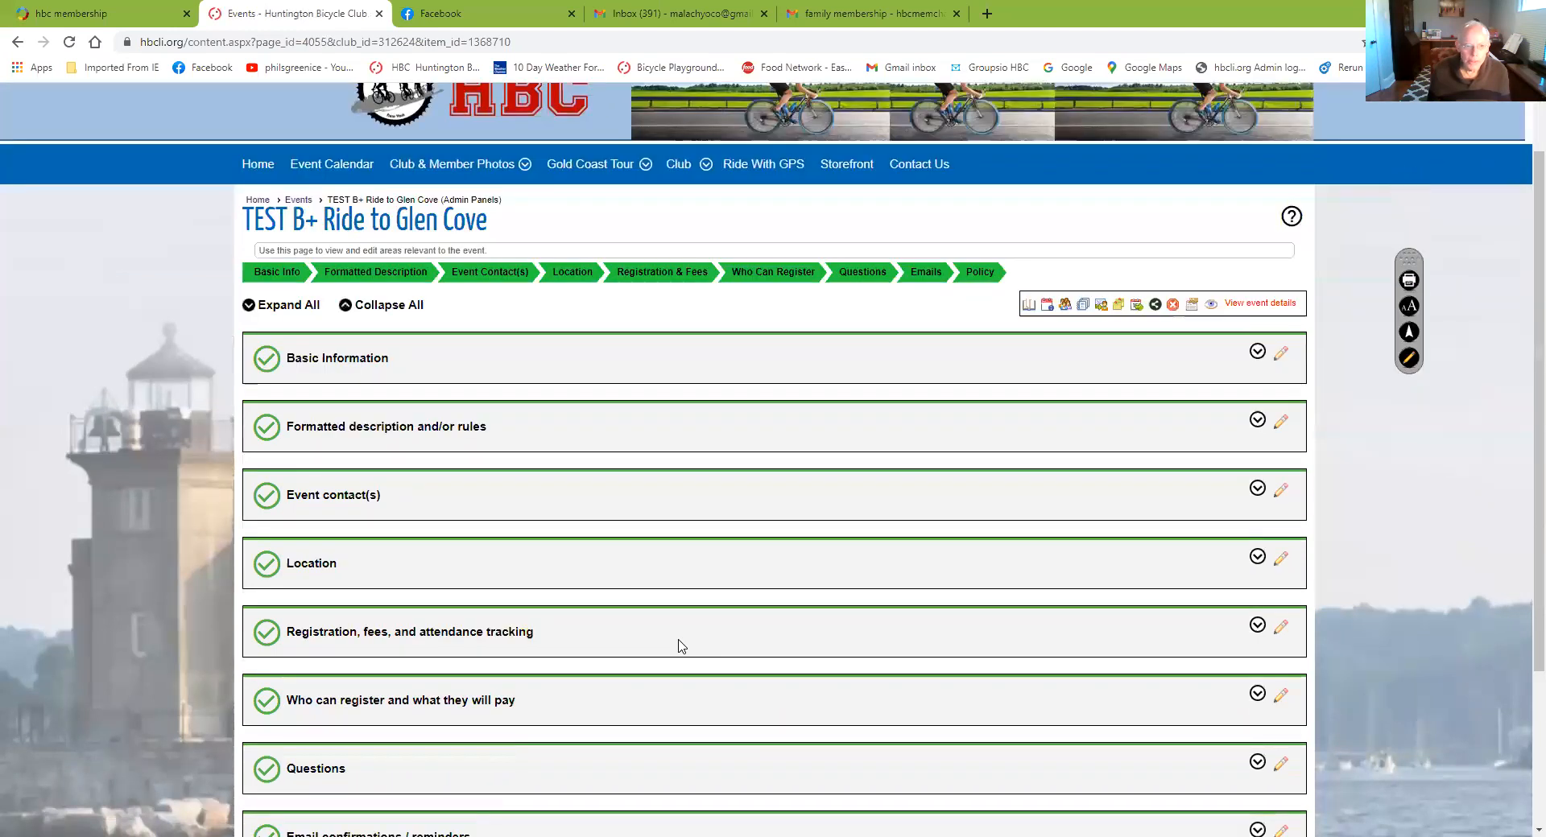
pyautogui.click(574, 274)
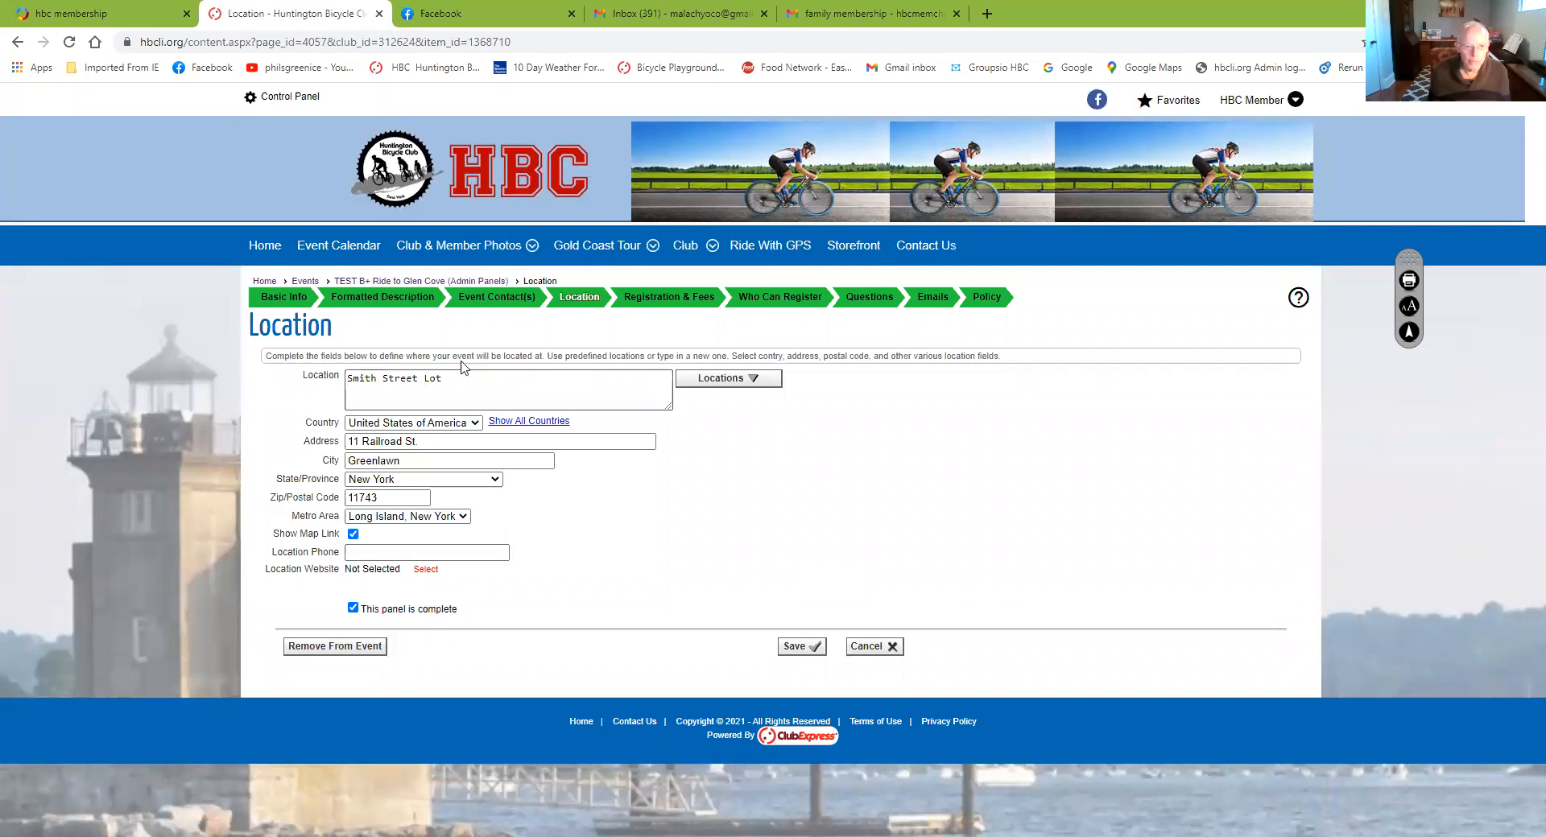
pyautogui.click(753, 381)
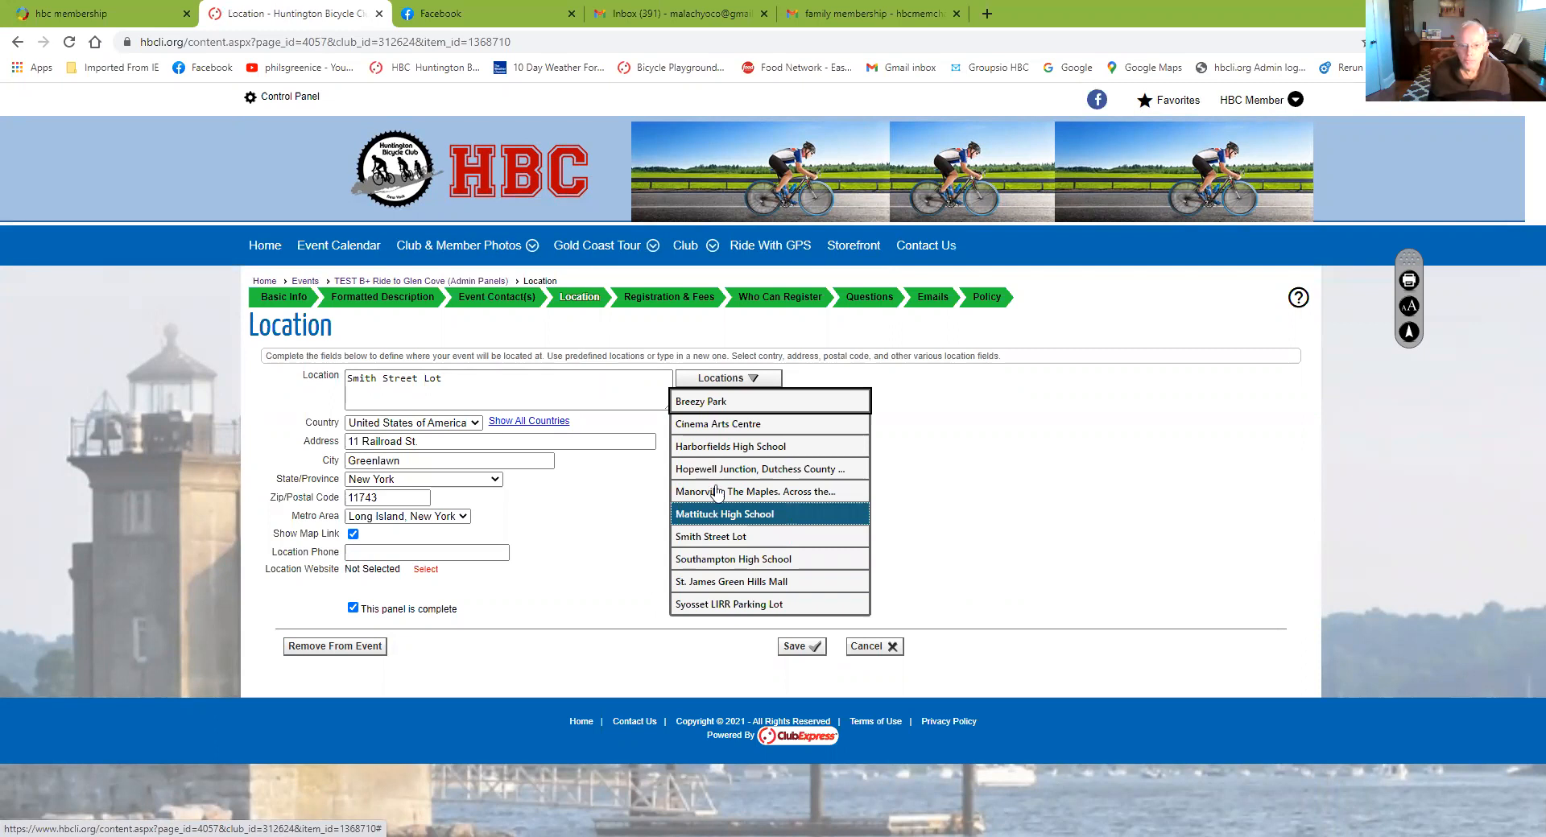
pyautogui.click(948, 458)
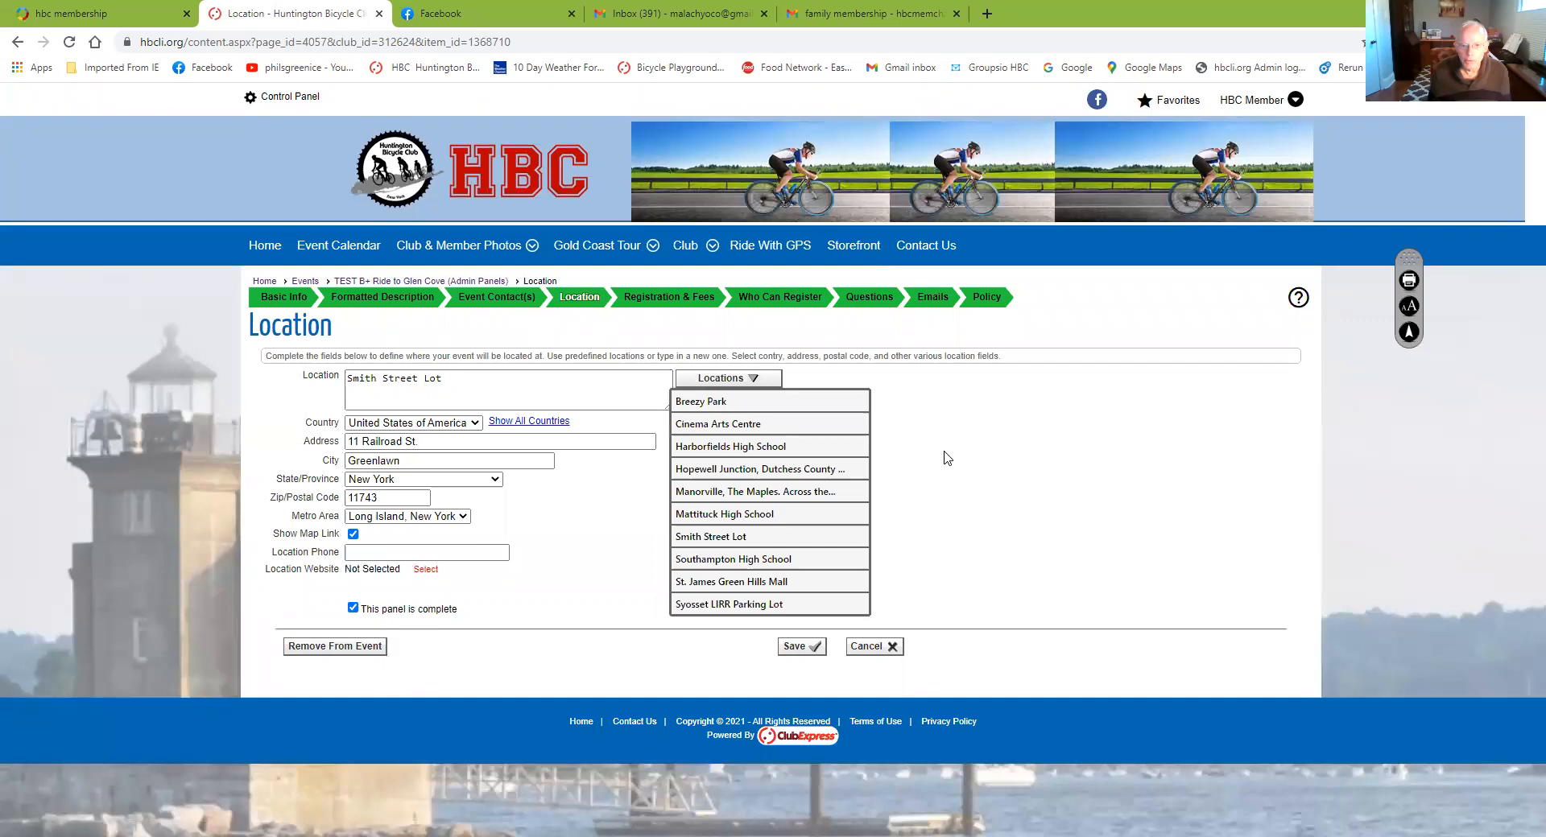
pyautogui.click(798, 651)
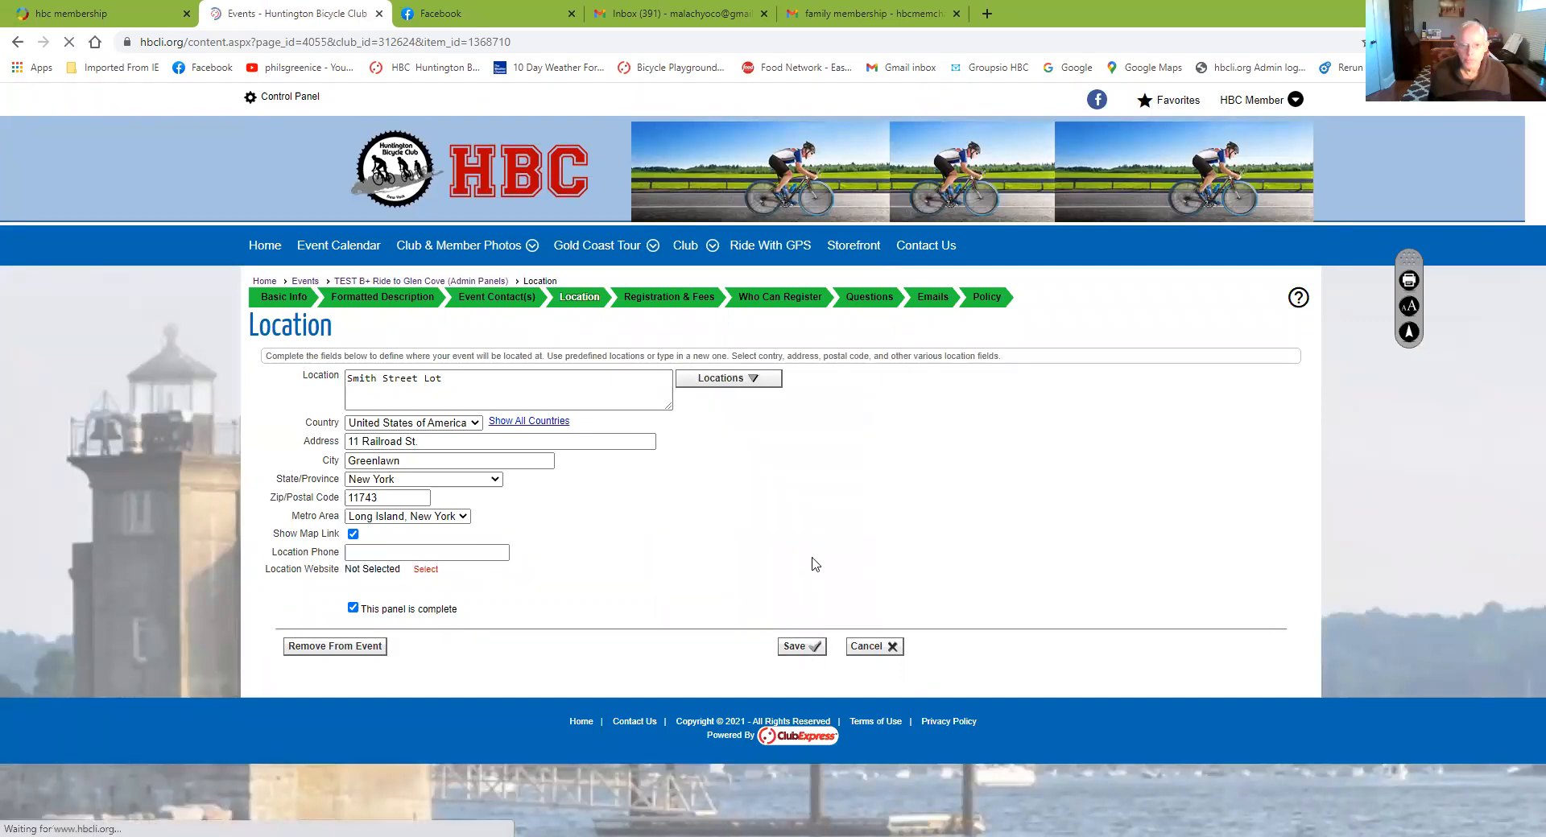
# - Examine the event's Registration & Fees settings, from registration, capacity and waitlist to attendance, guest and non-member options
pyautogui.scroll(-3, 802, 472)
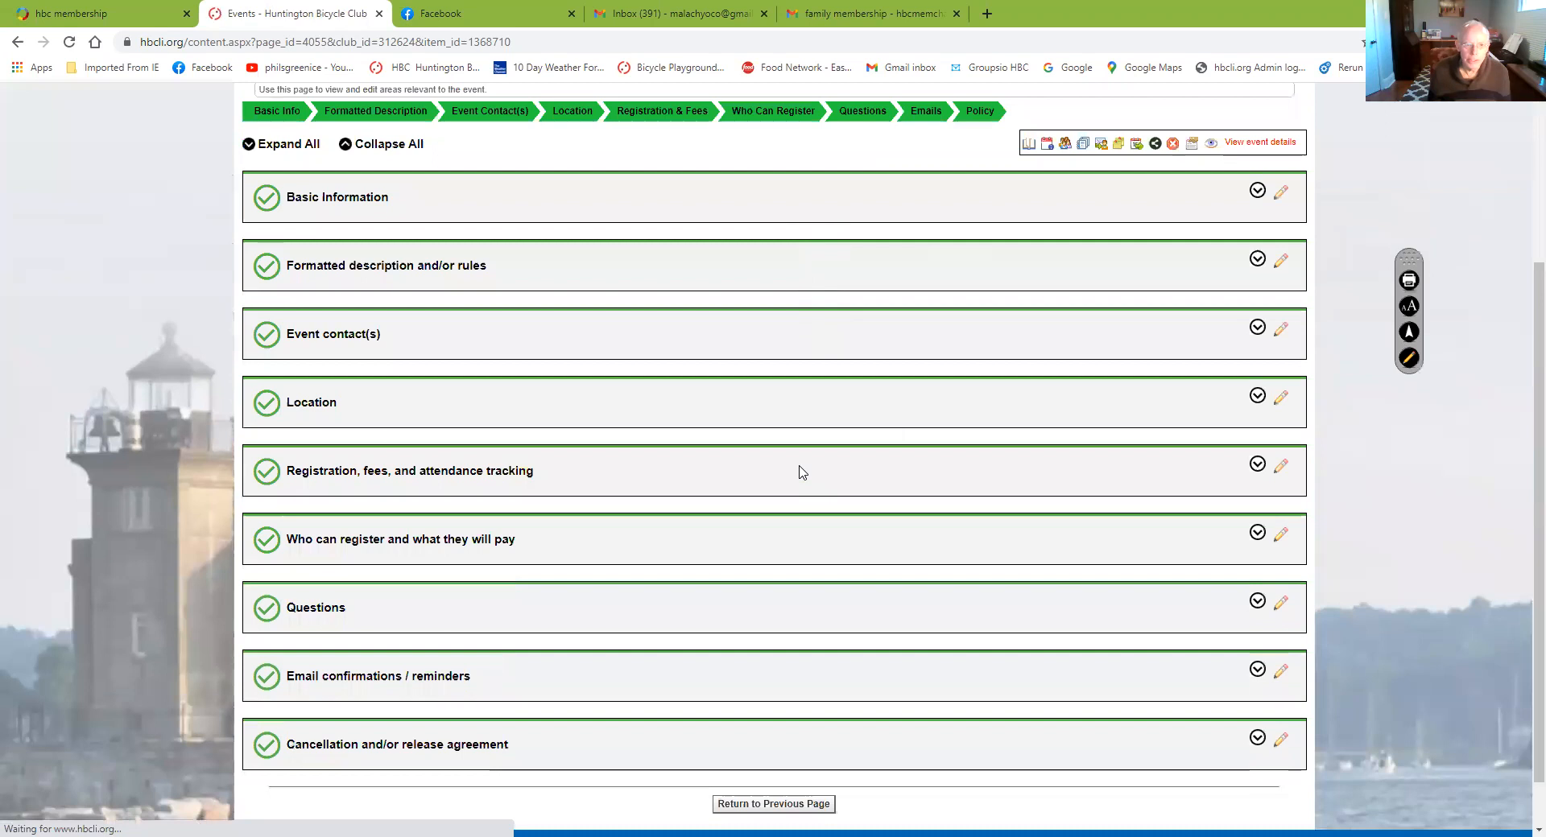
pyautogui.scroll(1, 802, 471)
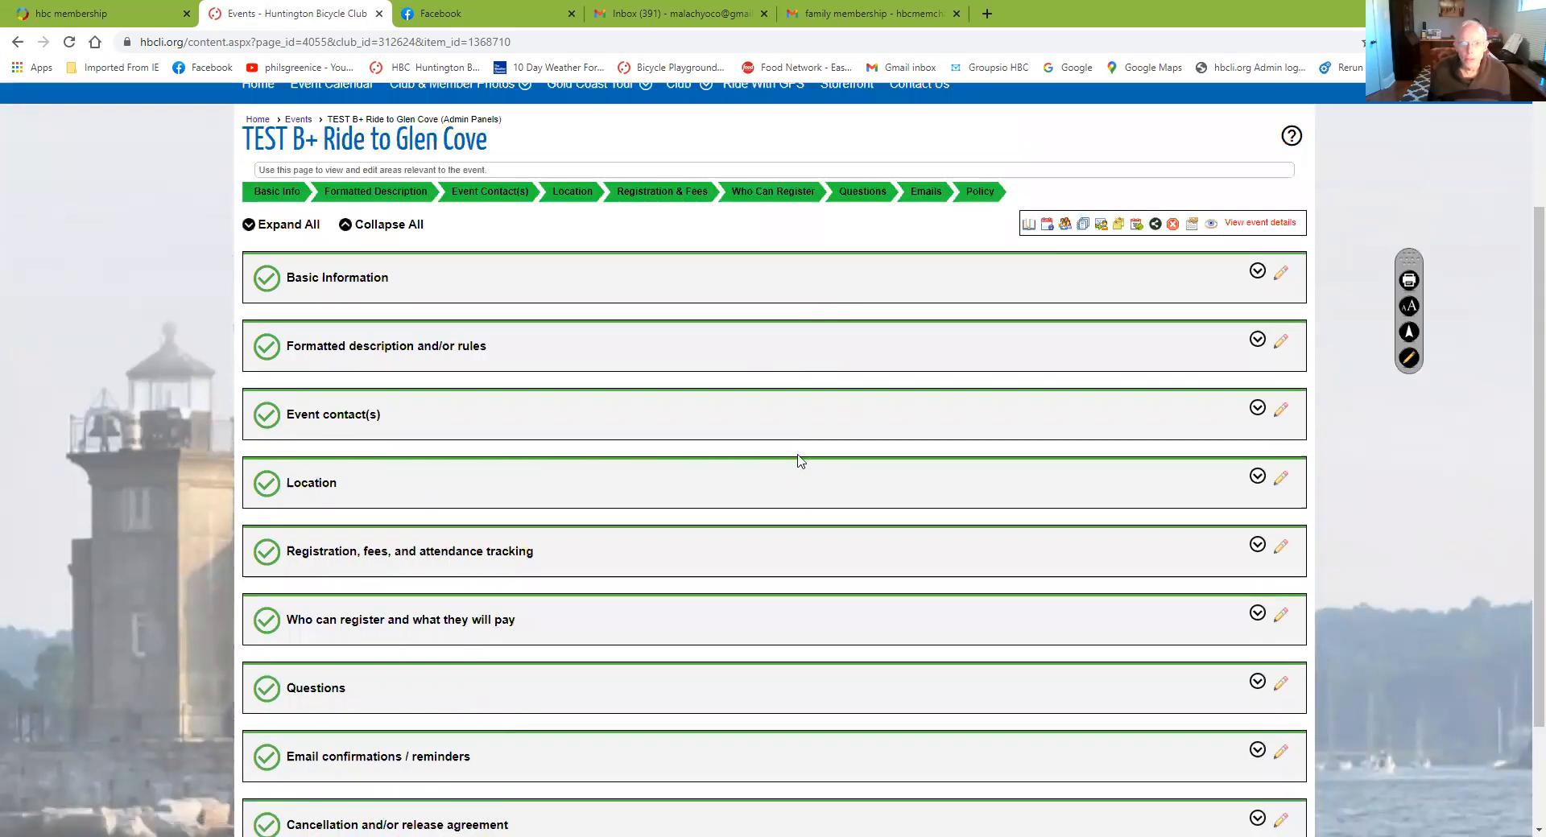
pyautogui.click(659, 195)
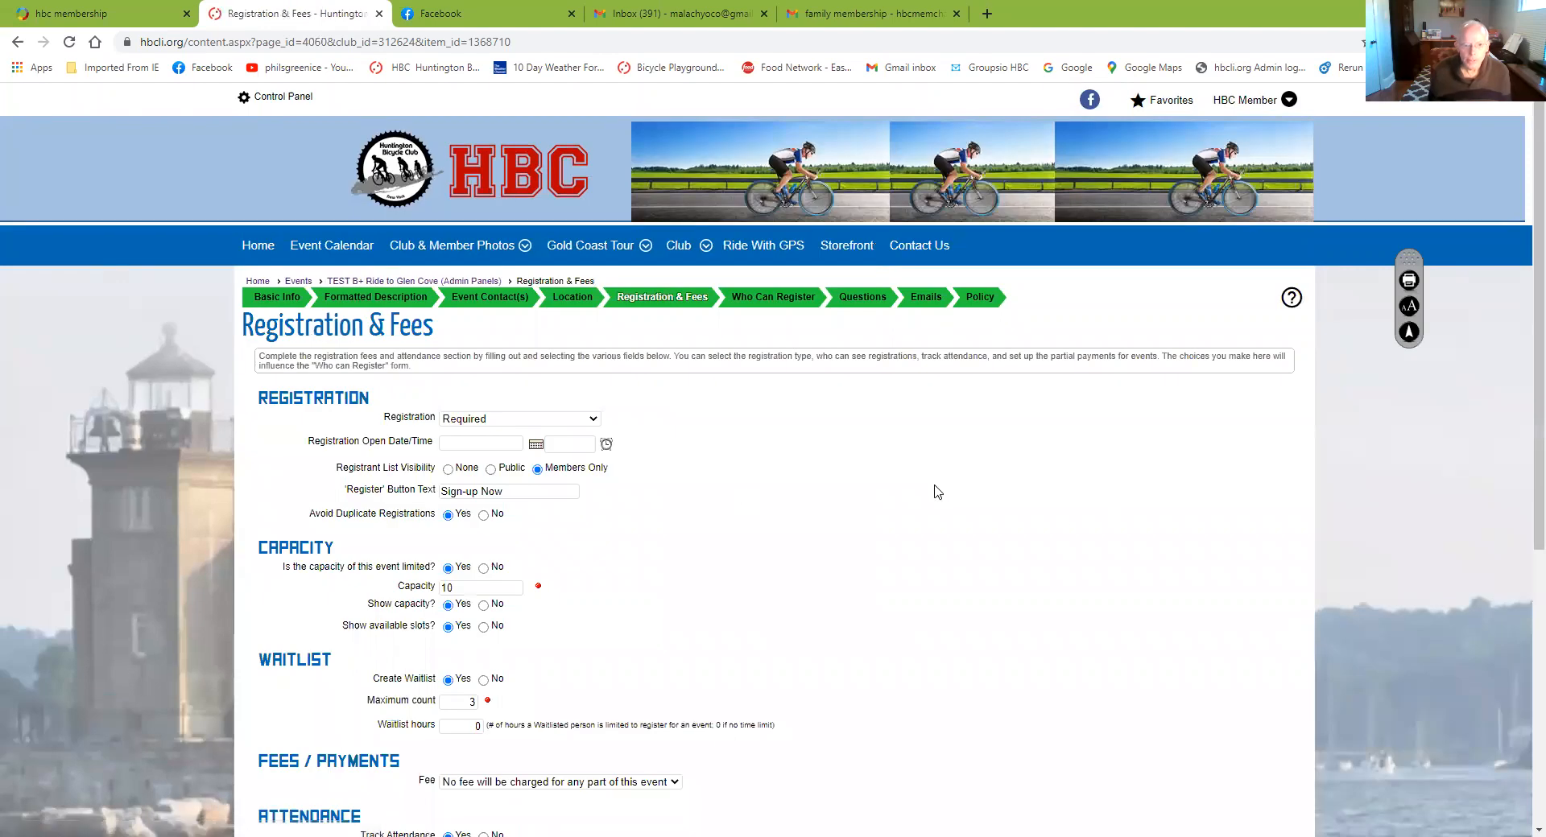
pyautogui.scroll(-5, 938, 492)
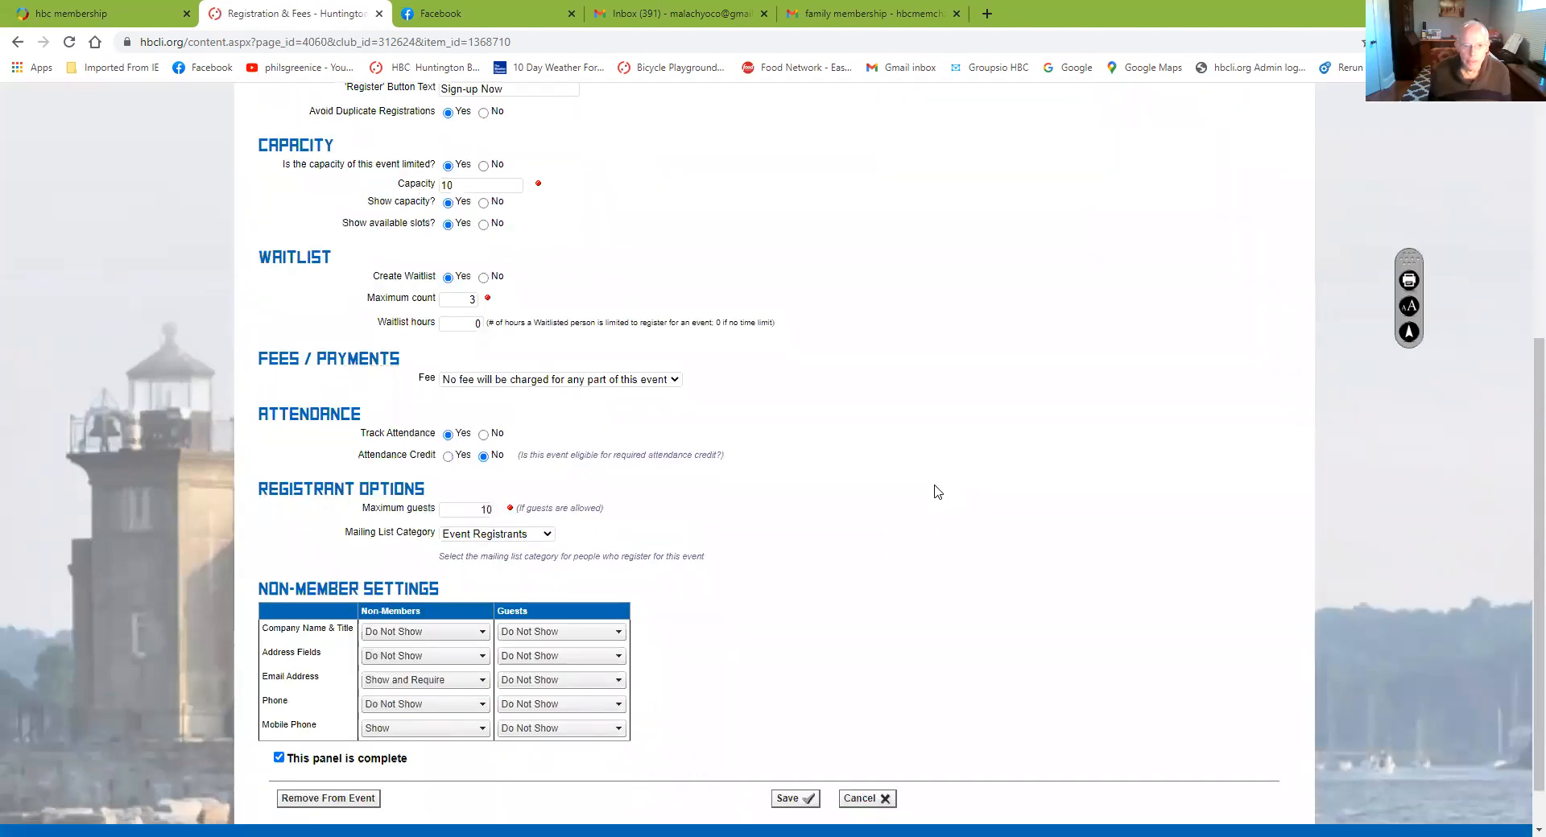
pyautogui.scroll(3, 938, 492)
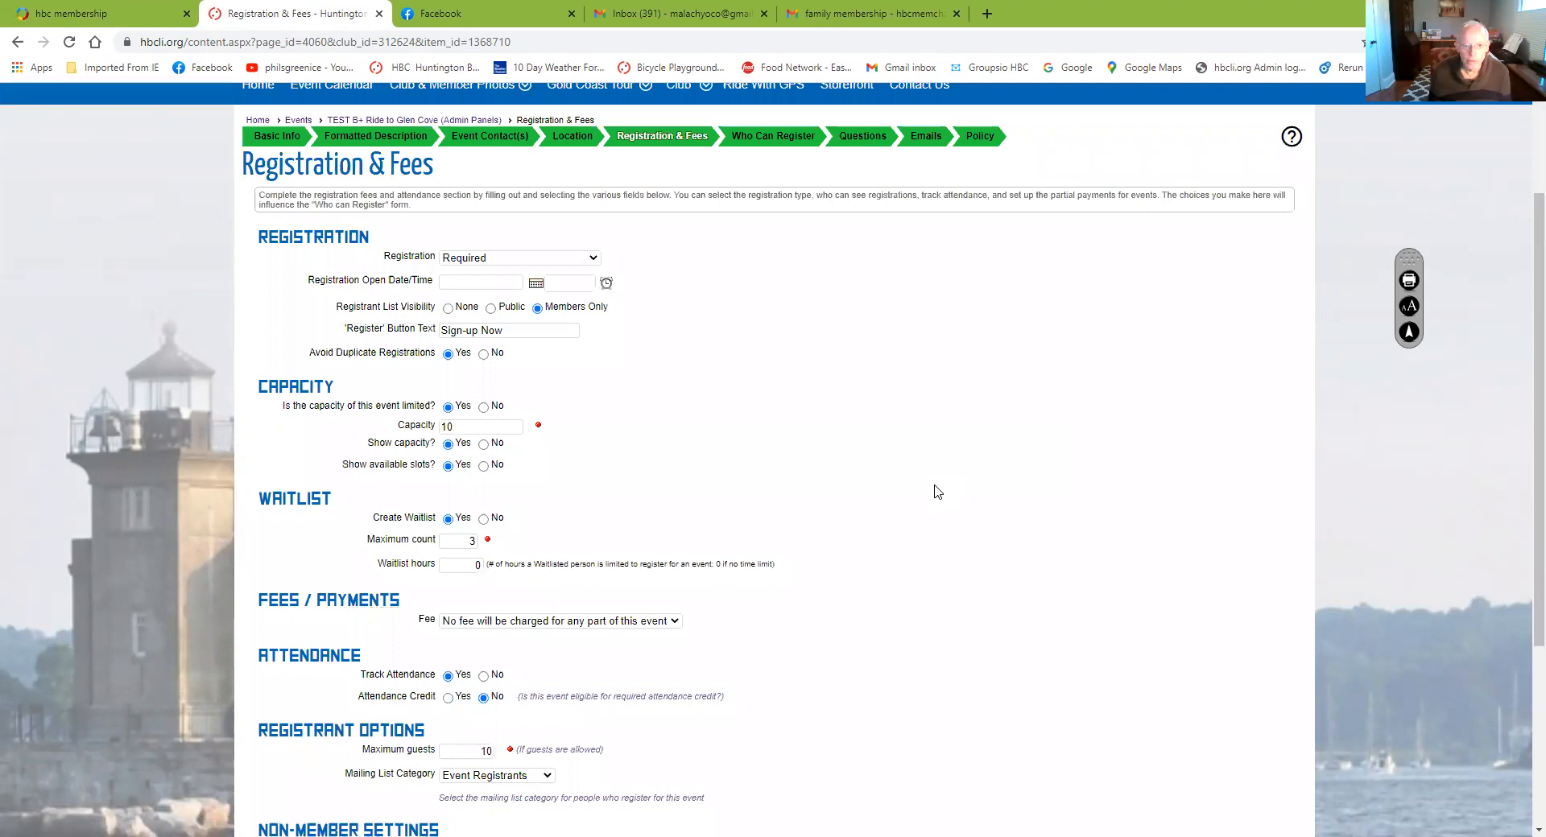
pyautogui.scroll(1, 938, 491)
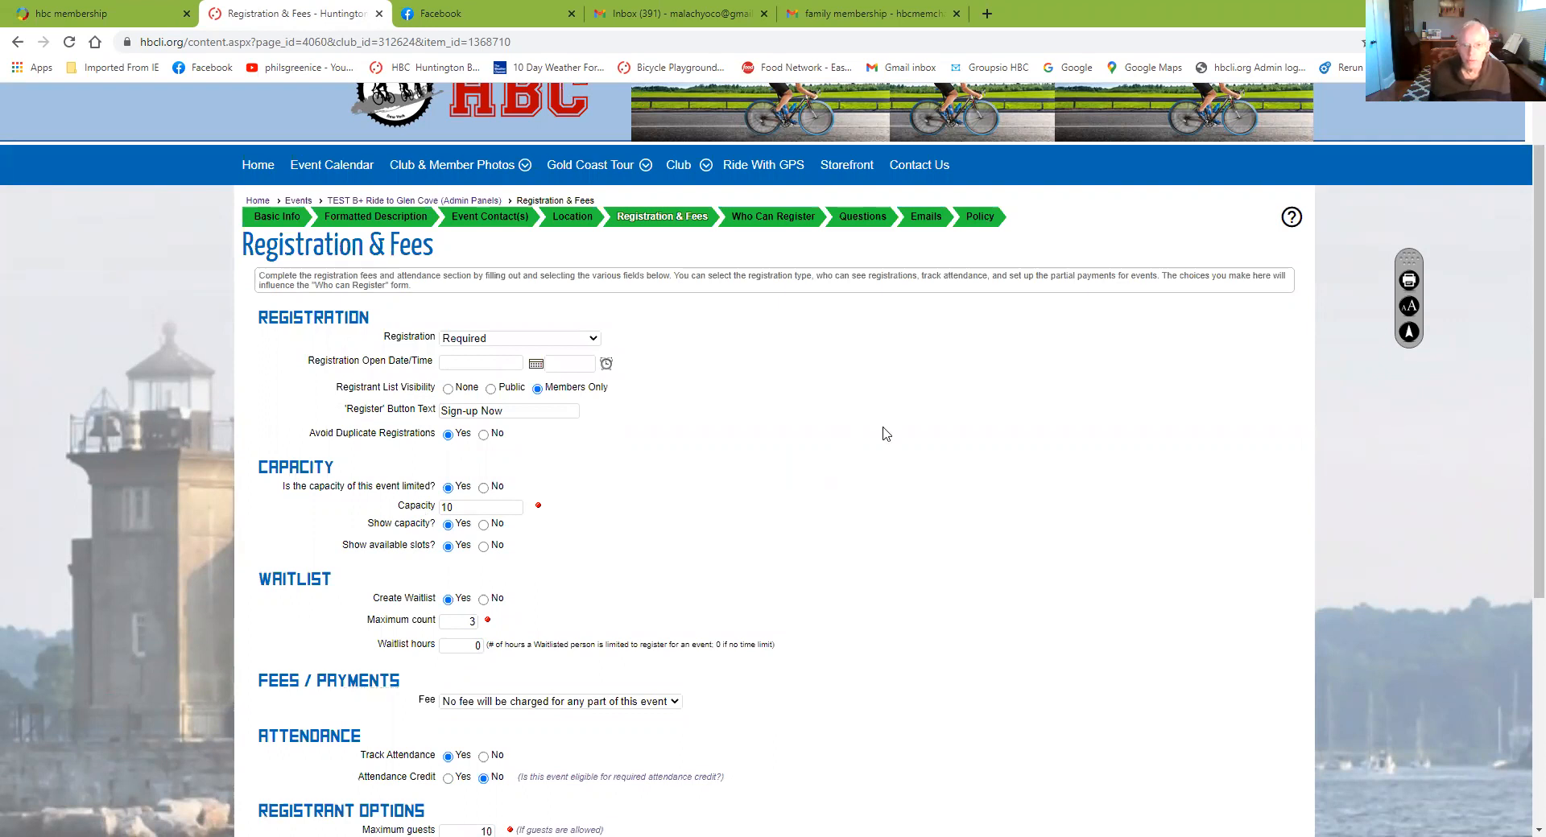
pyautogui.scroll(1, 886, 435)
# - Look over which registrant types can register and which registration questions are attached to the event
pyautogui.click(798, 303)
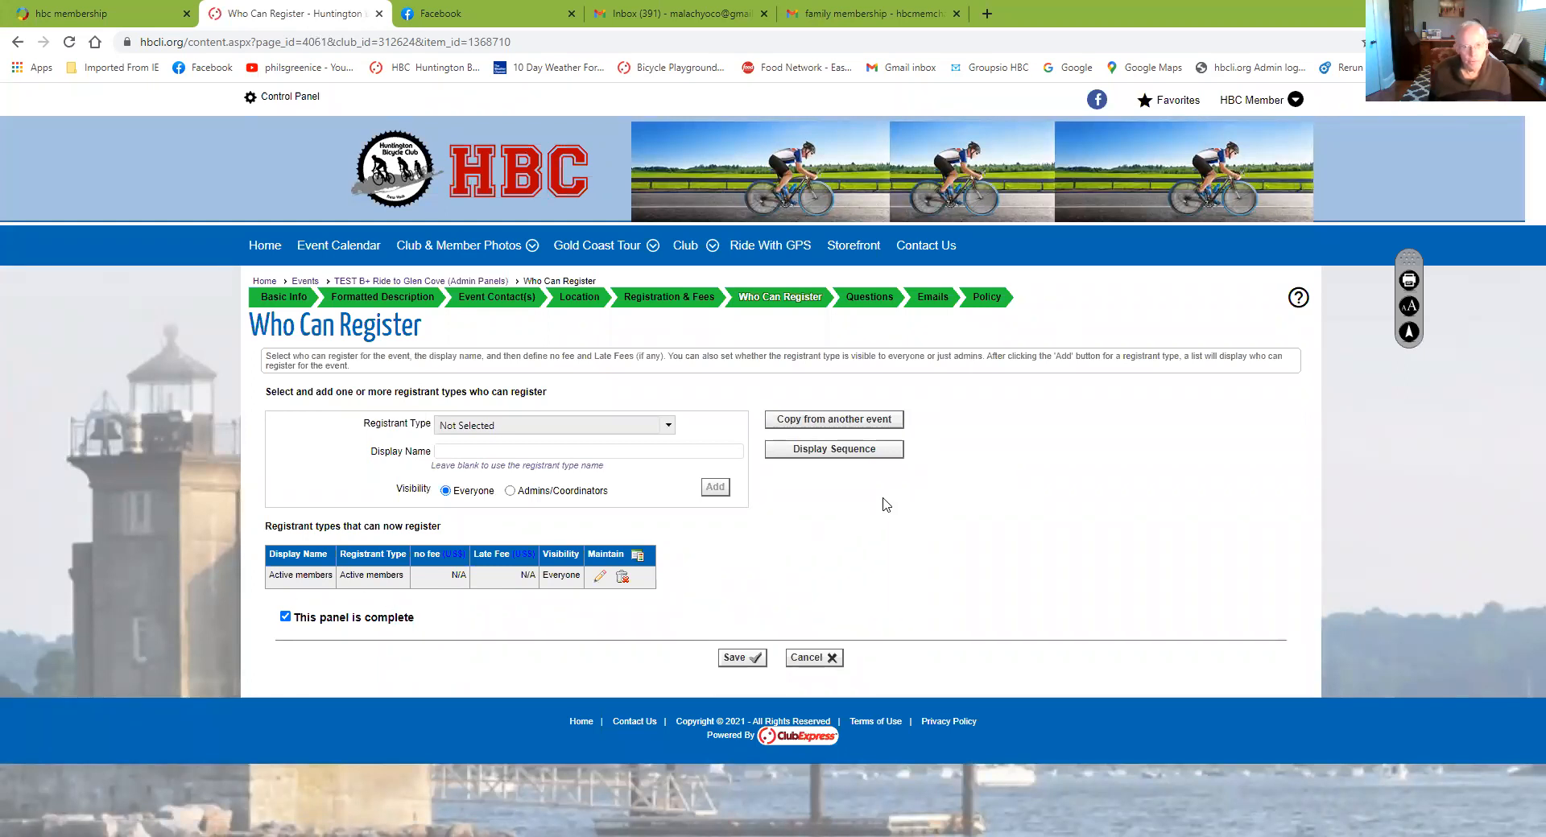
pyautogui.click(875, 306)
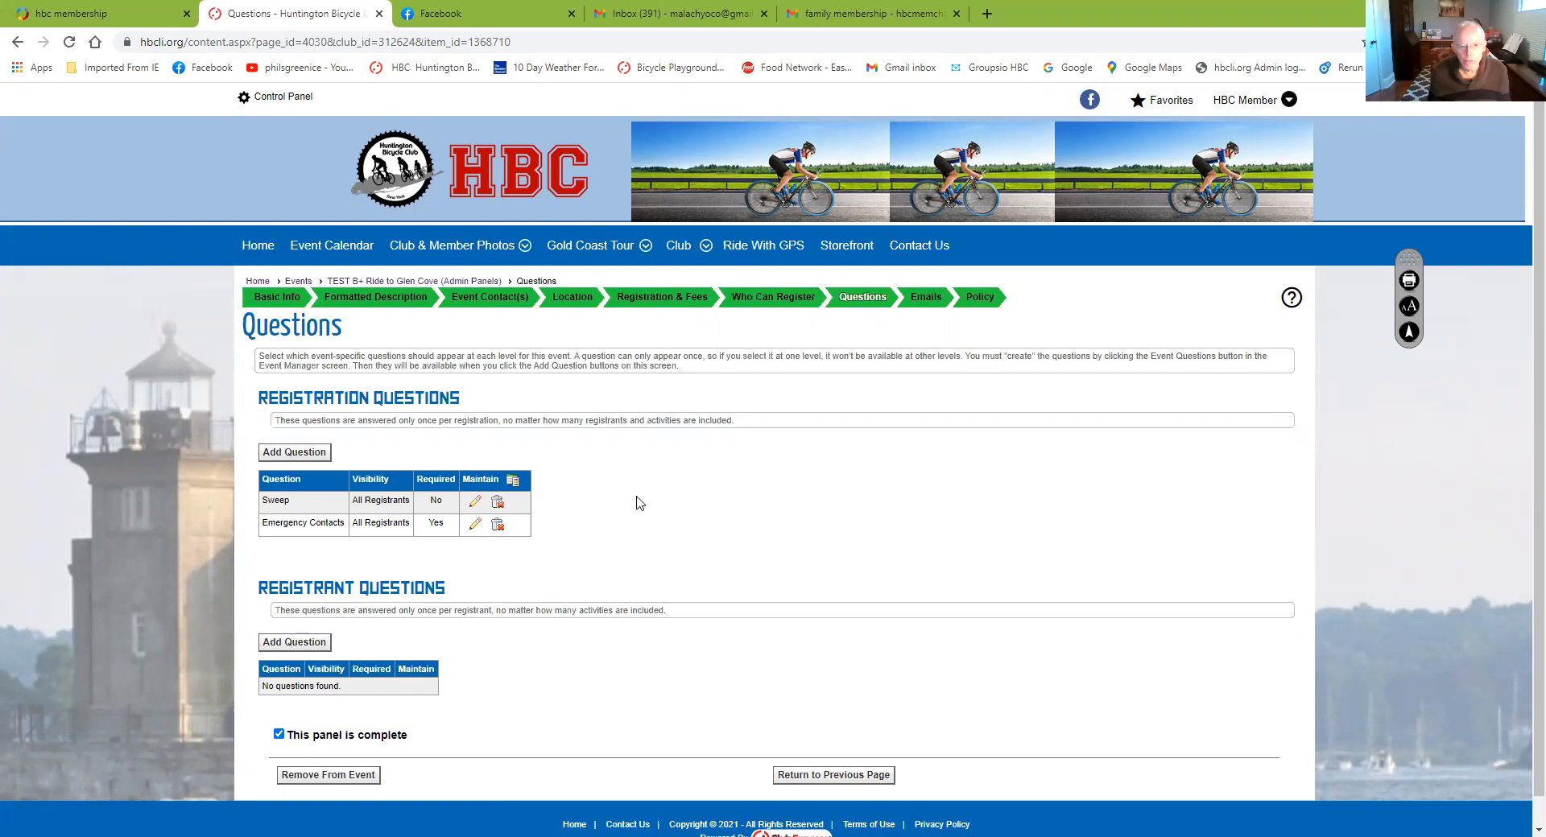
pyautogui.scroll(-1, 662, 522)
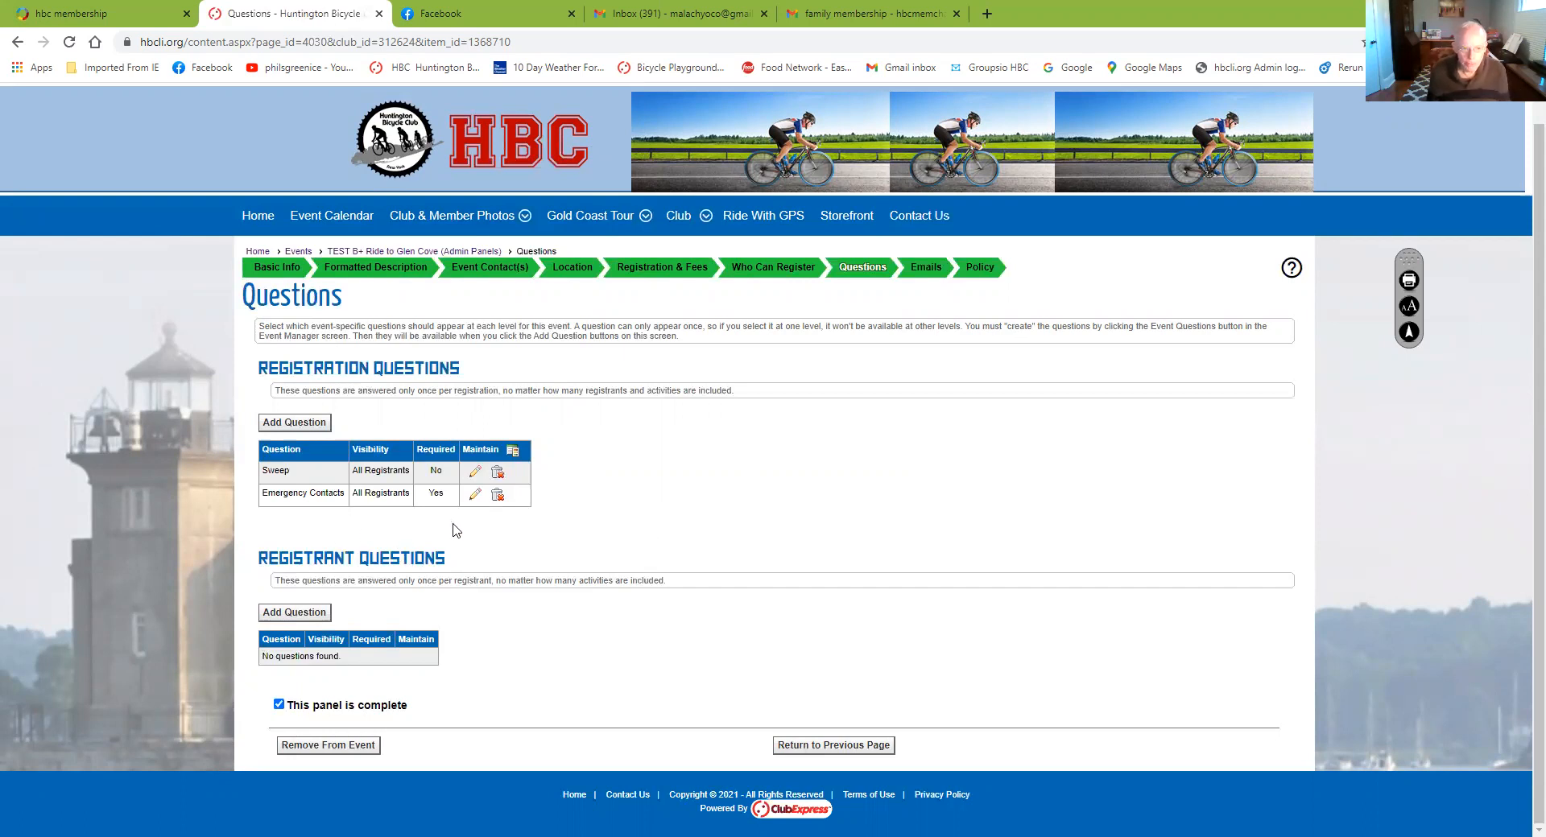
# - Review and save the Emails section and the Policy section with their template settings
pyautogui.click(913, 272)
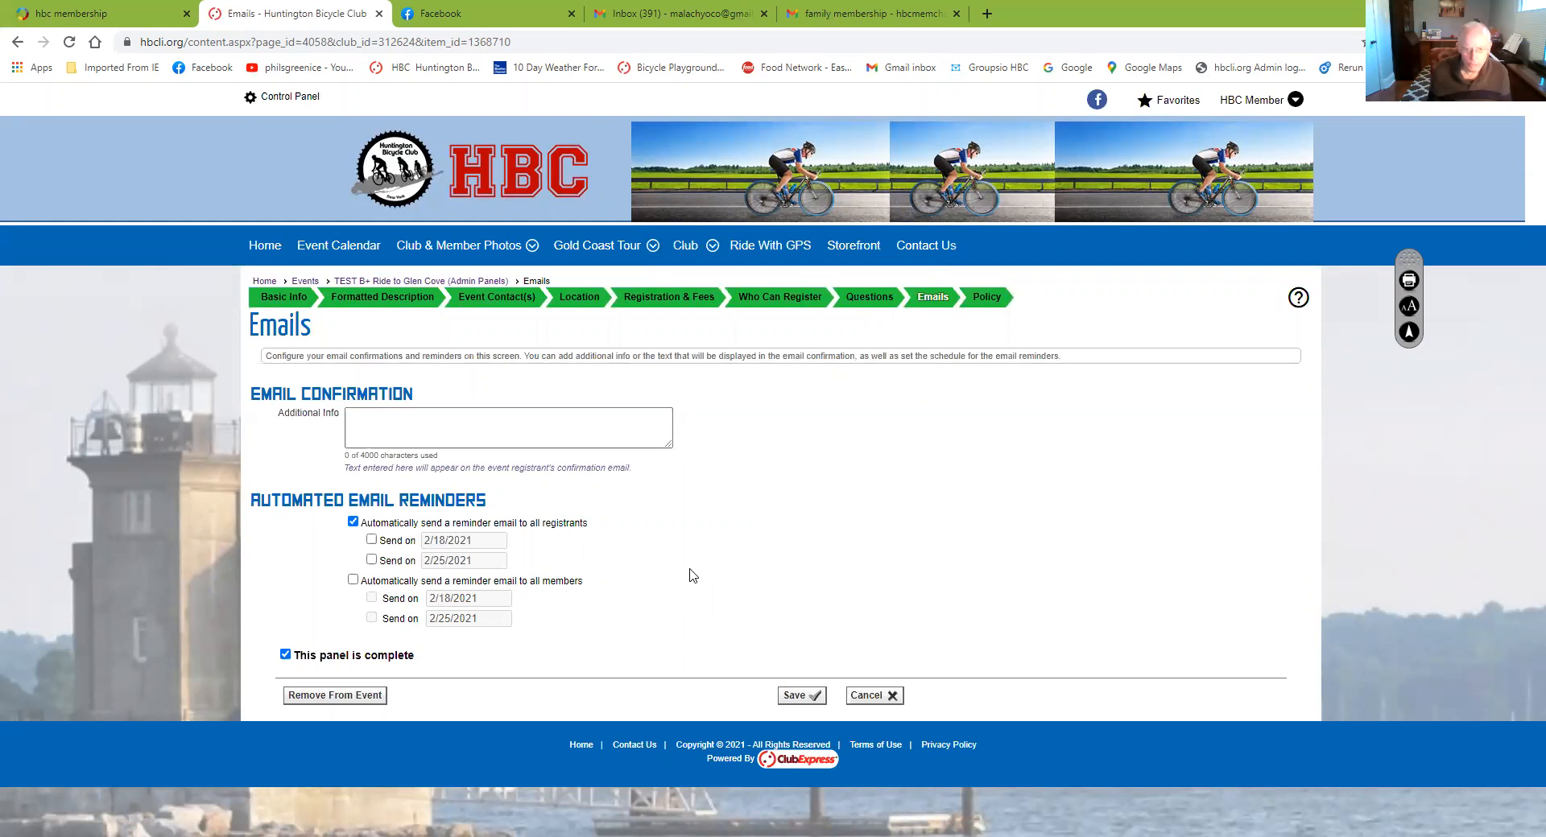
pyautogui.click(802, 699)
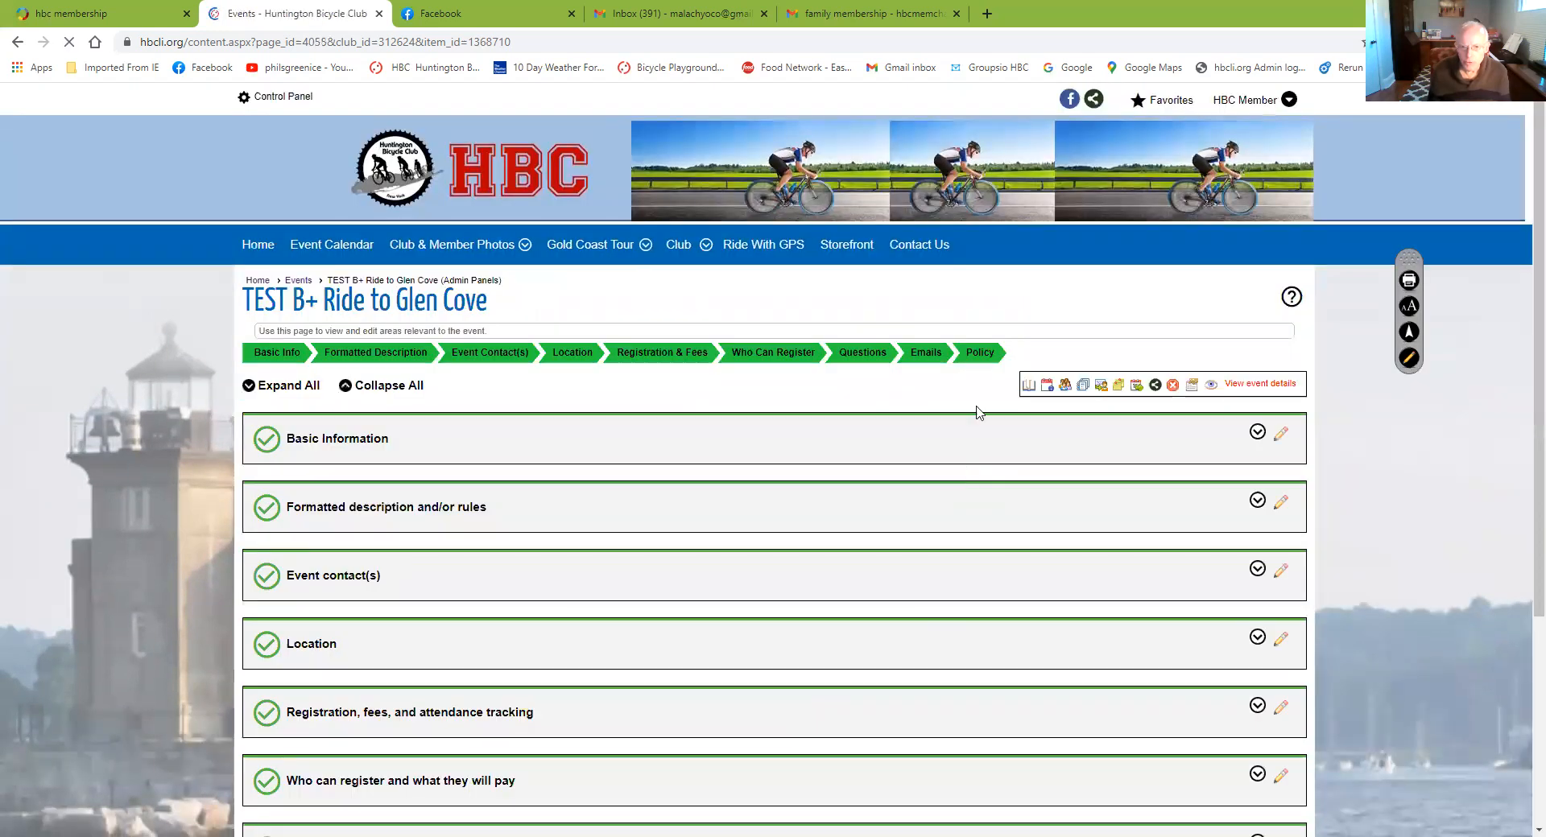
pyautogui.click(982, 356)
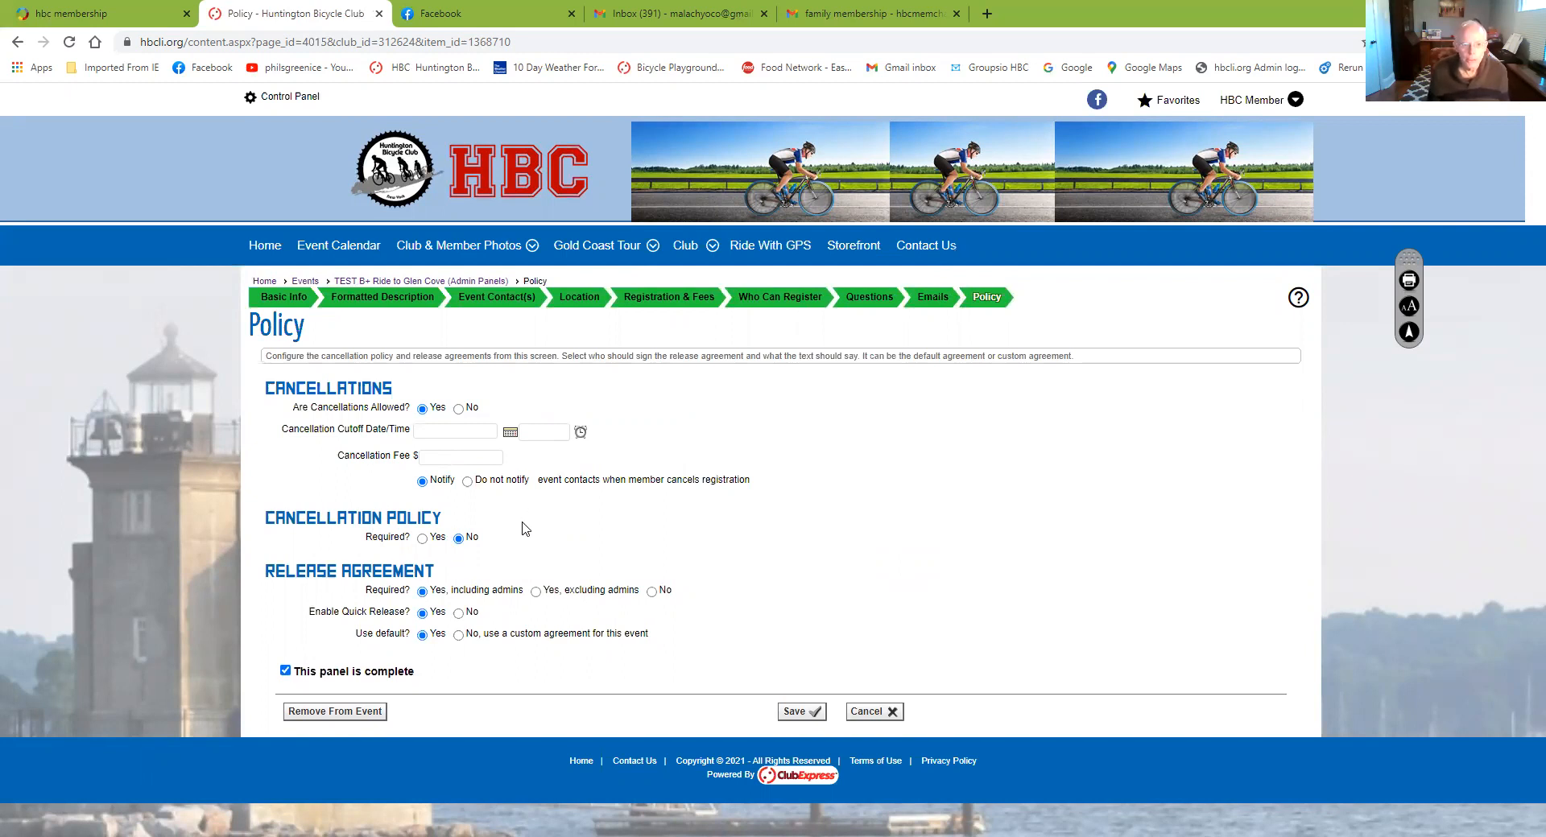
pyautogui.click(797, 715)
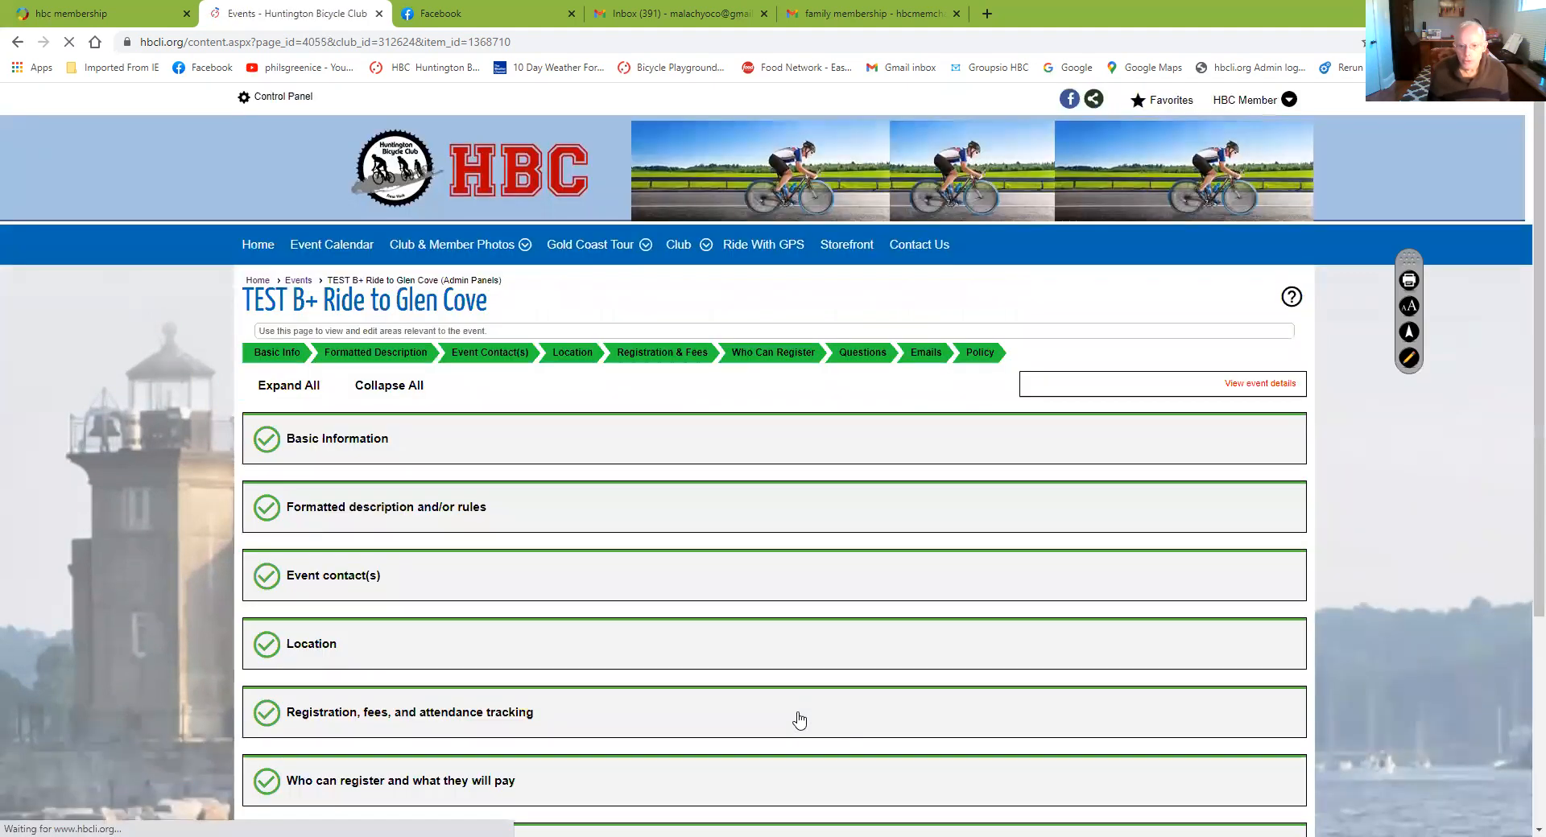
# - Look over the completed sections, list all registrants in the event's Registration Manager and return to the event's admin panels
pyautogui.scroll(-3, 739, 646)
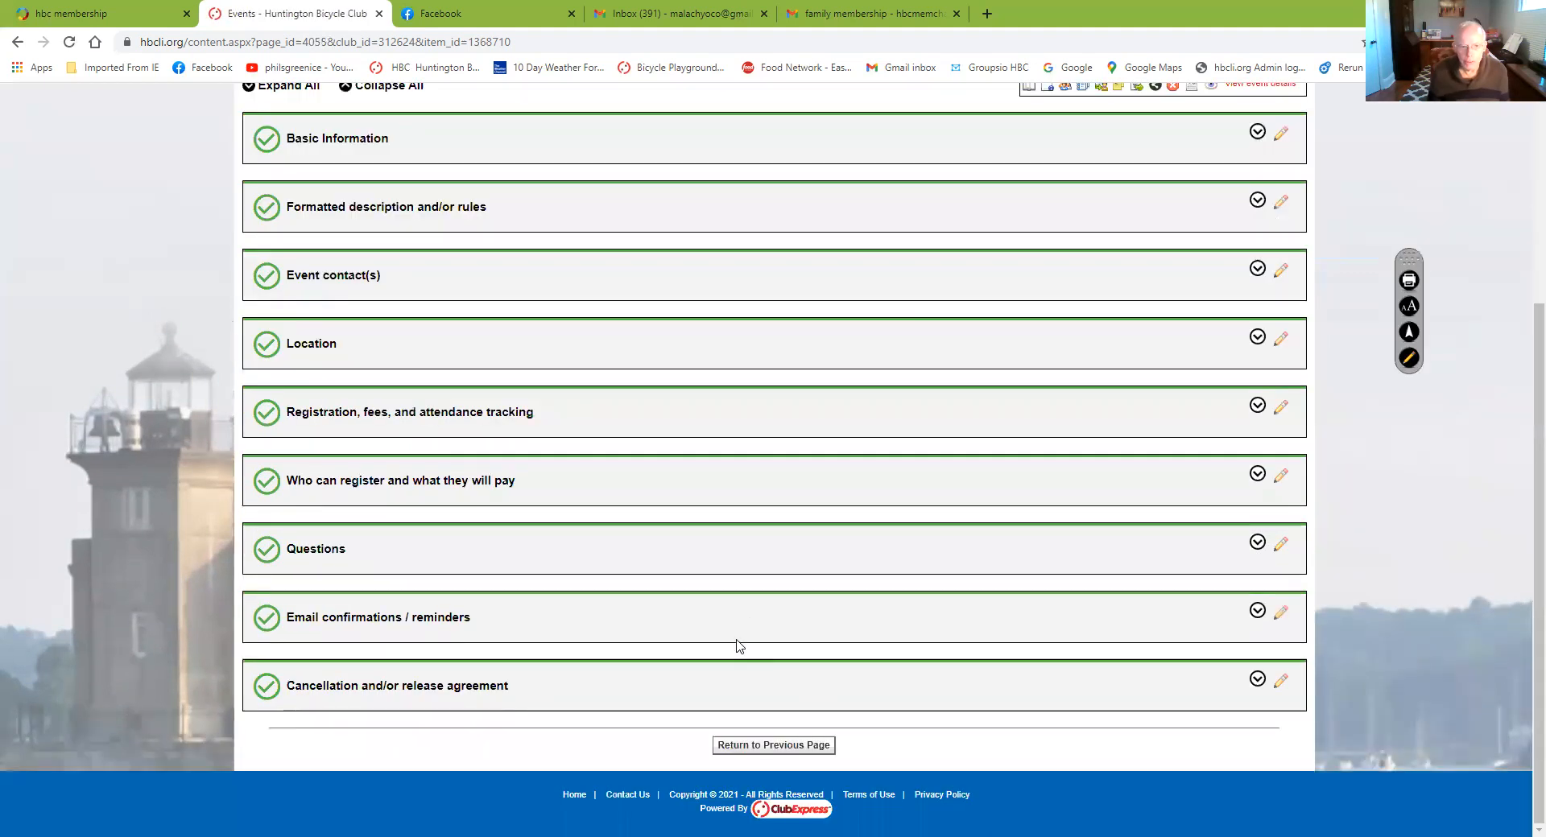
pyautogui.scroll(1, 739, 645)
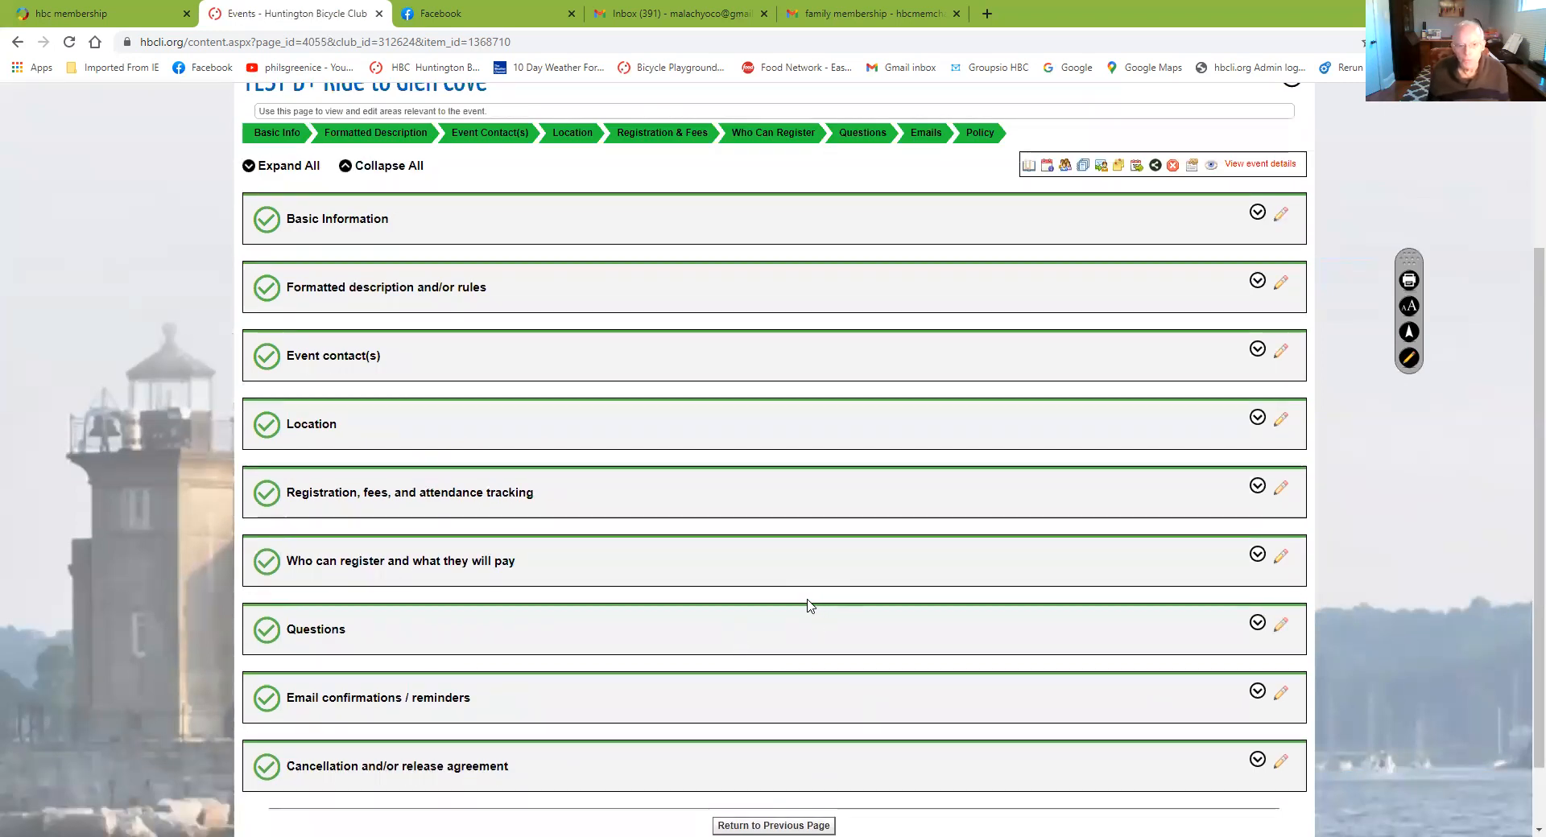
pyautogui.scroll(1, 809, 607)
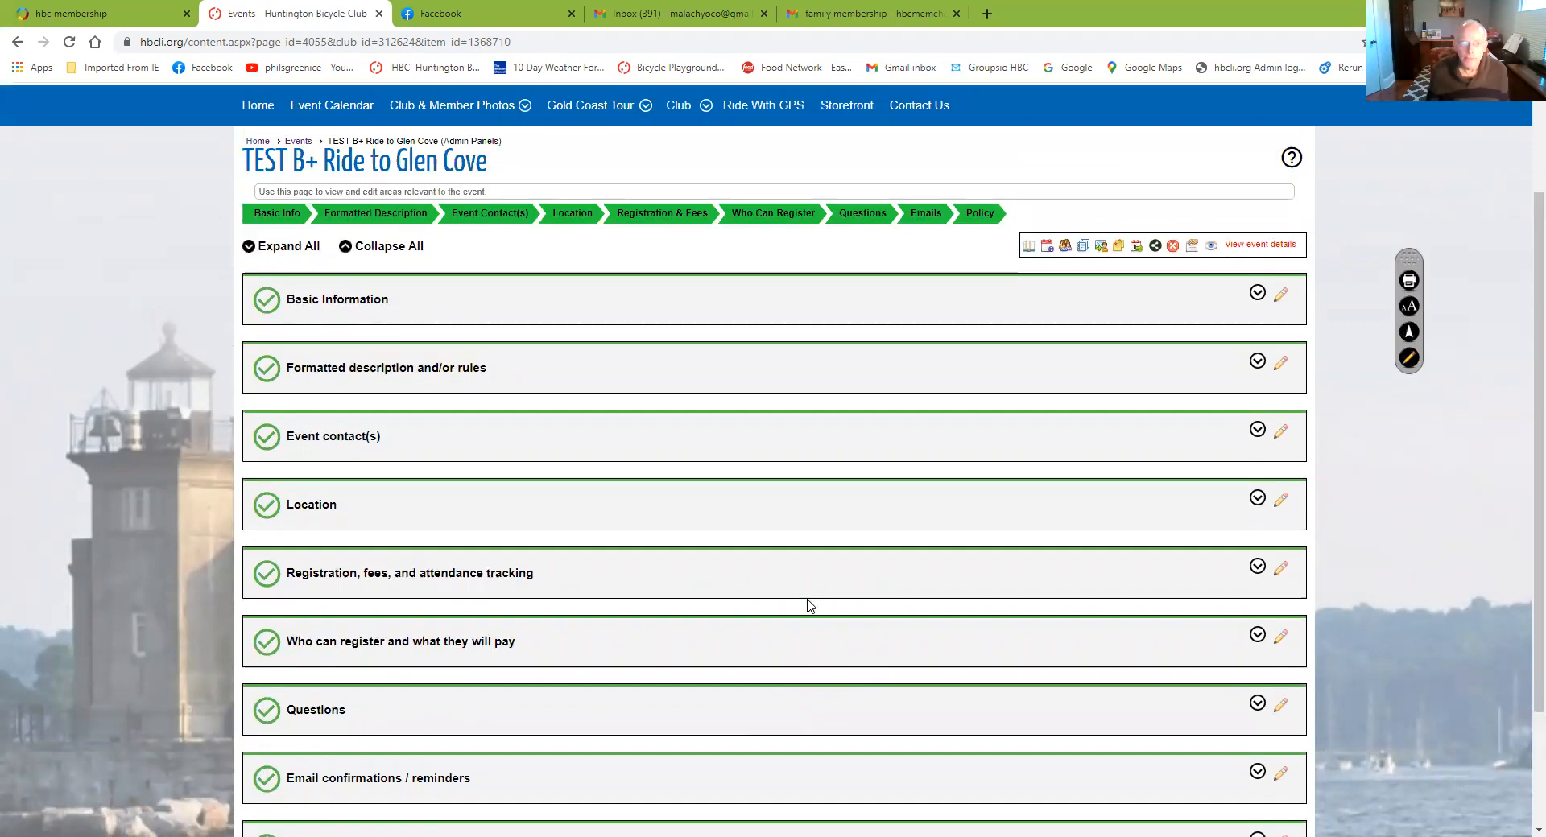
pyautogui.scroll(1, 803, 596)
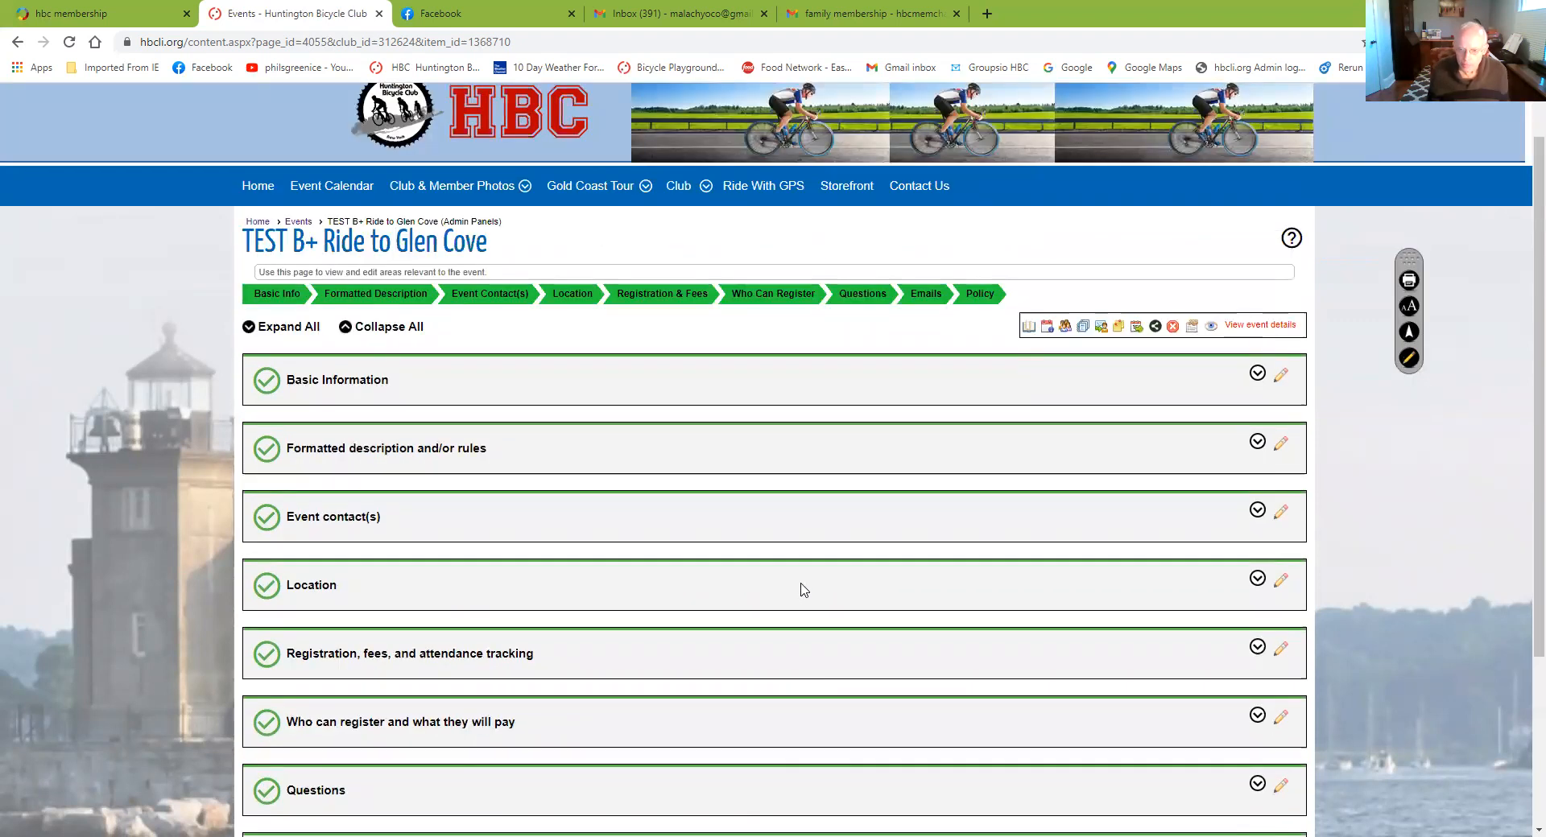
pyautogui.click(1027, 330)
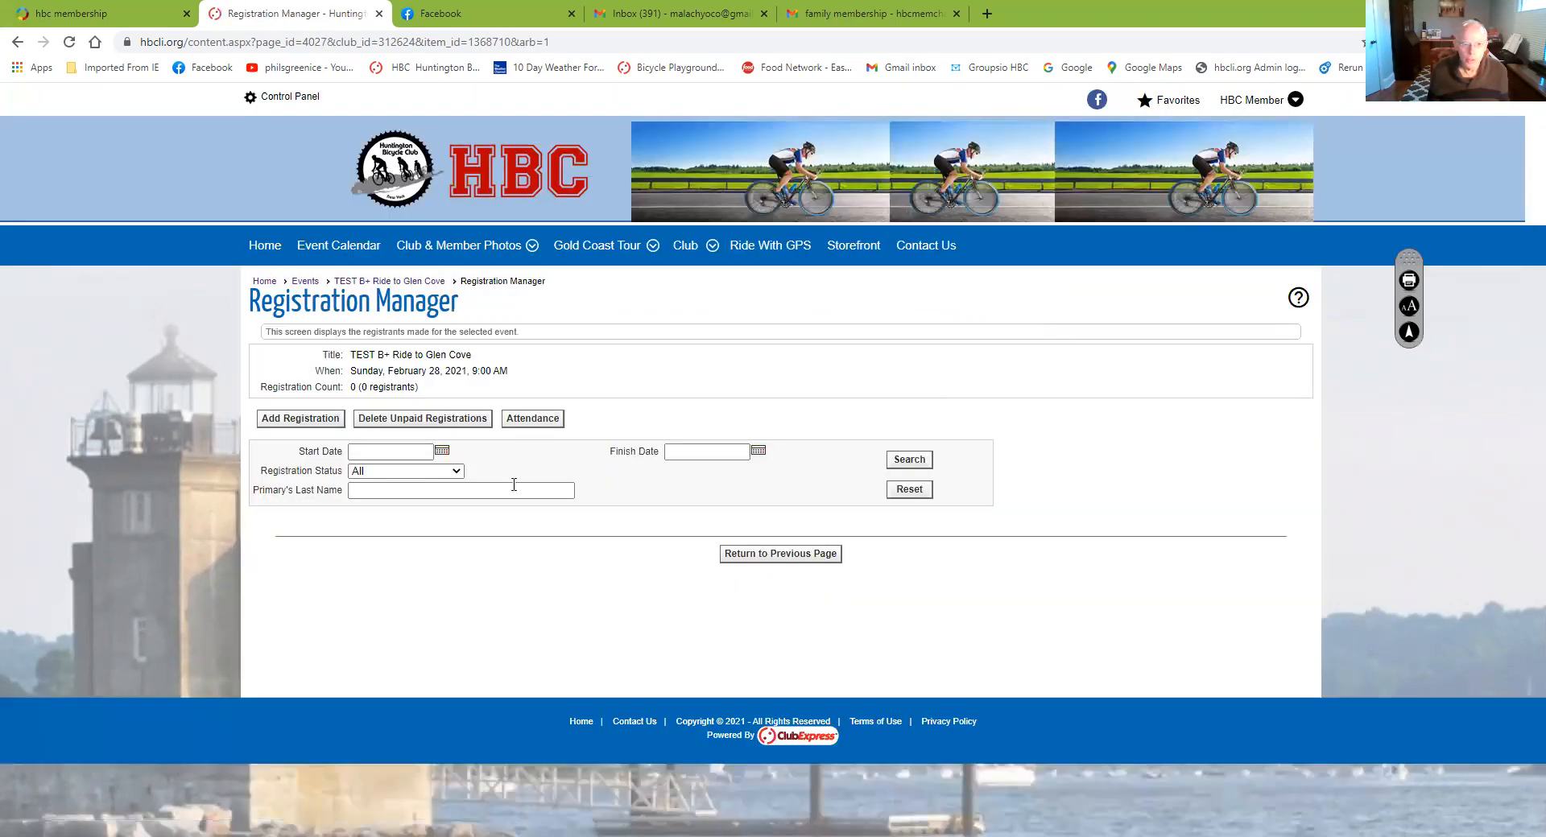
pyautogui.click(910, 460)
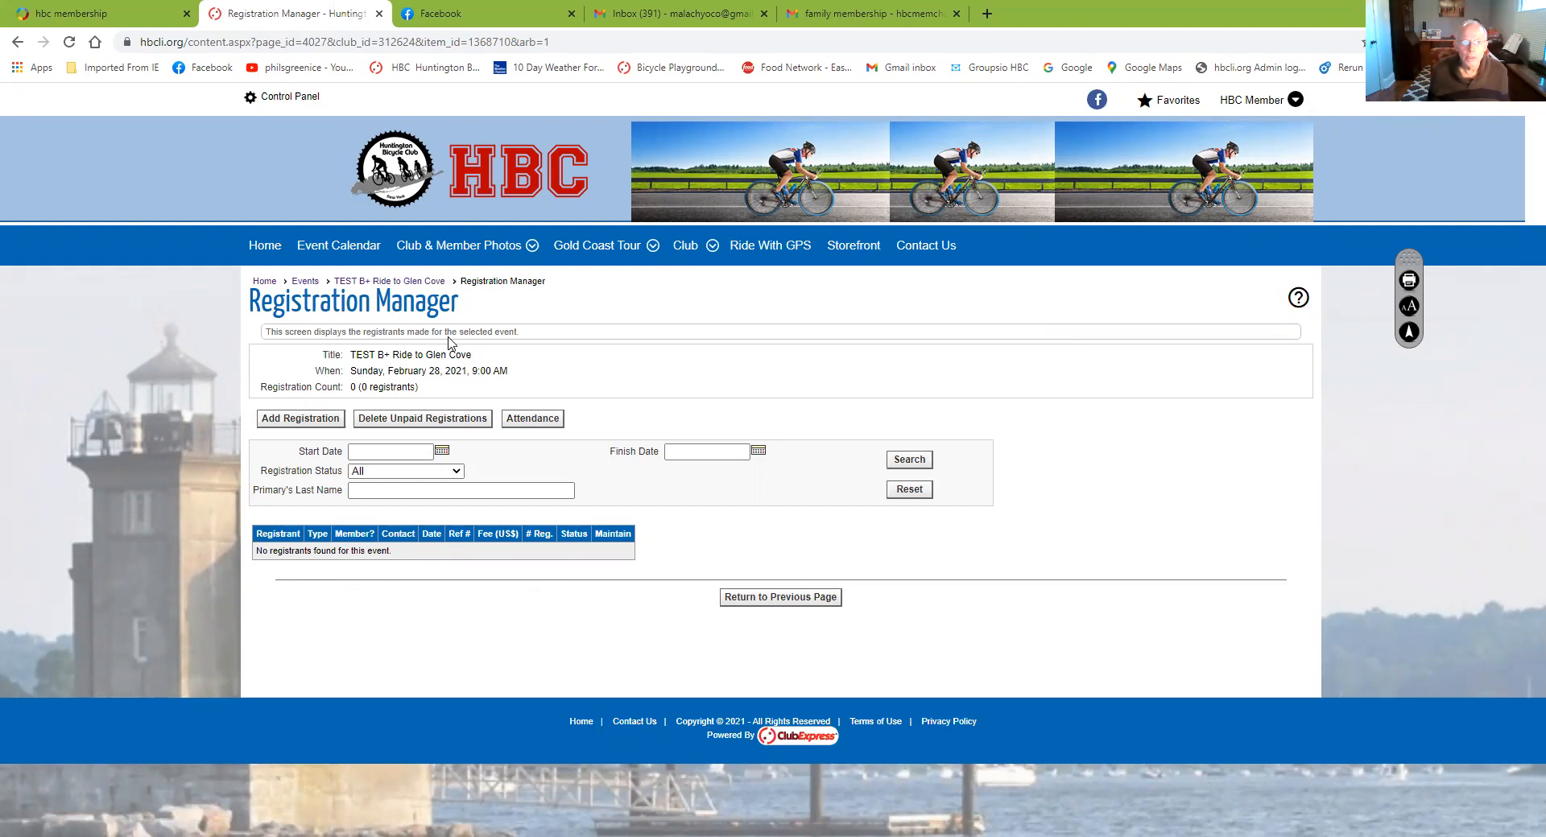
pyautogui.click(17, 42)
pyautogui.click(17, 41)
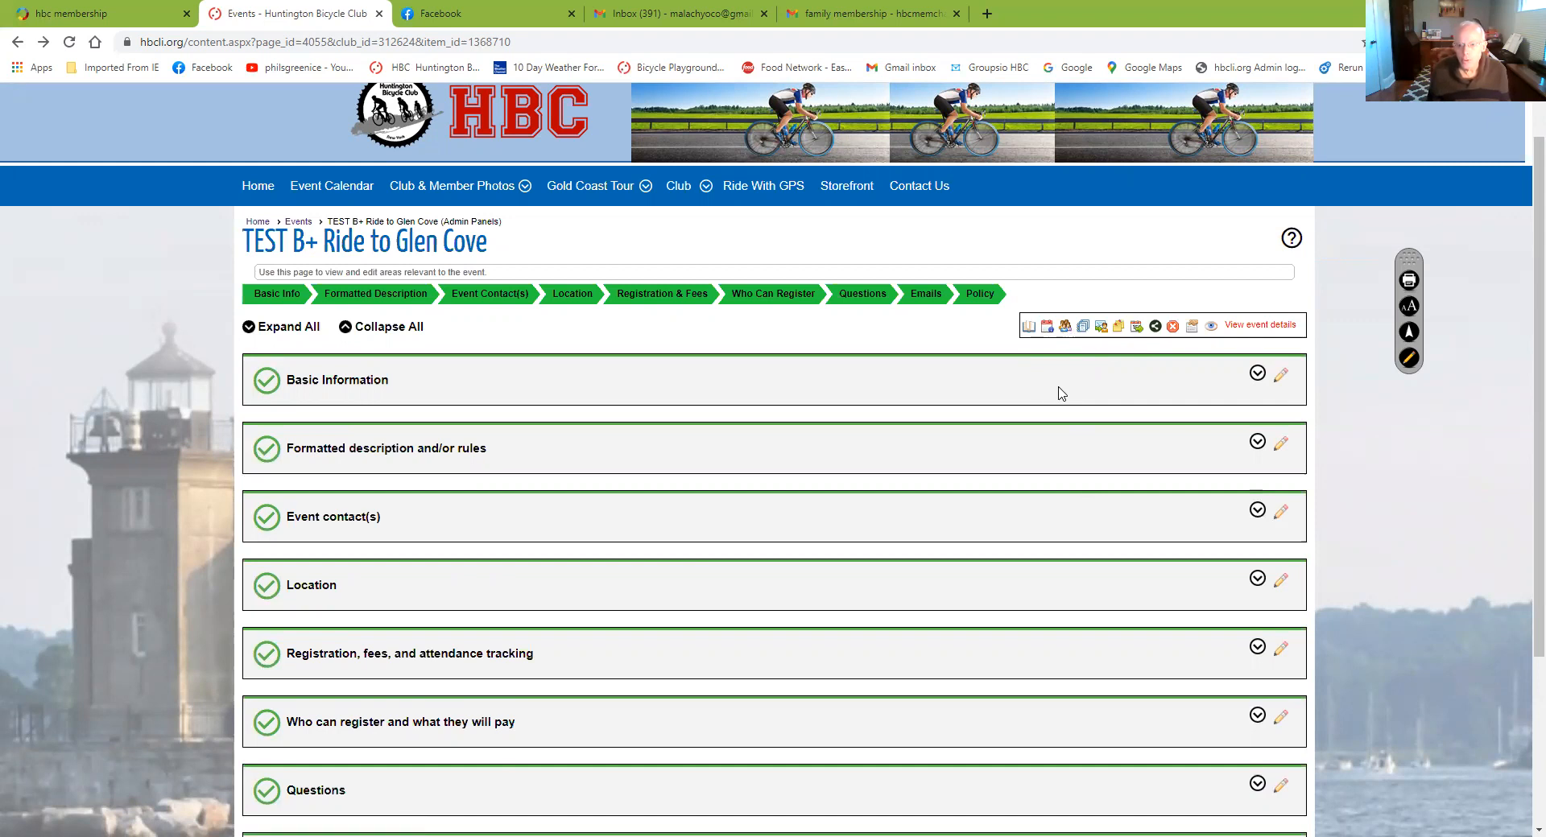
# - Look over the ride's tools for tracking attendance, selecting reports and posting to a social network, closing each without changes
pyautogui.click(1066, 326)
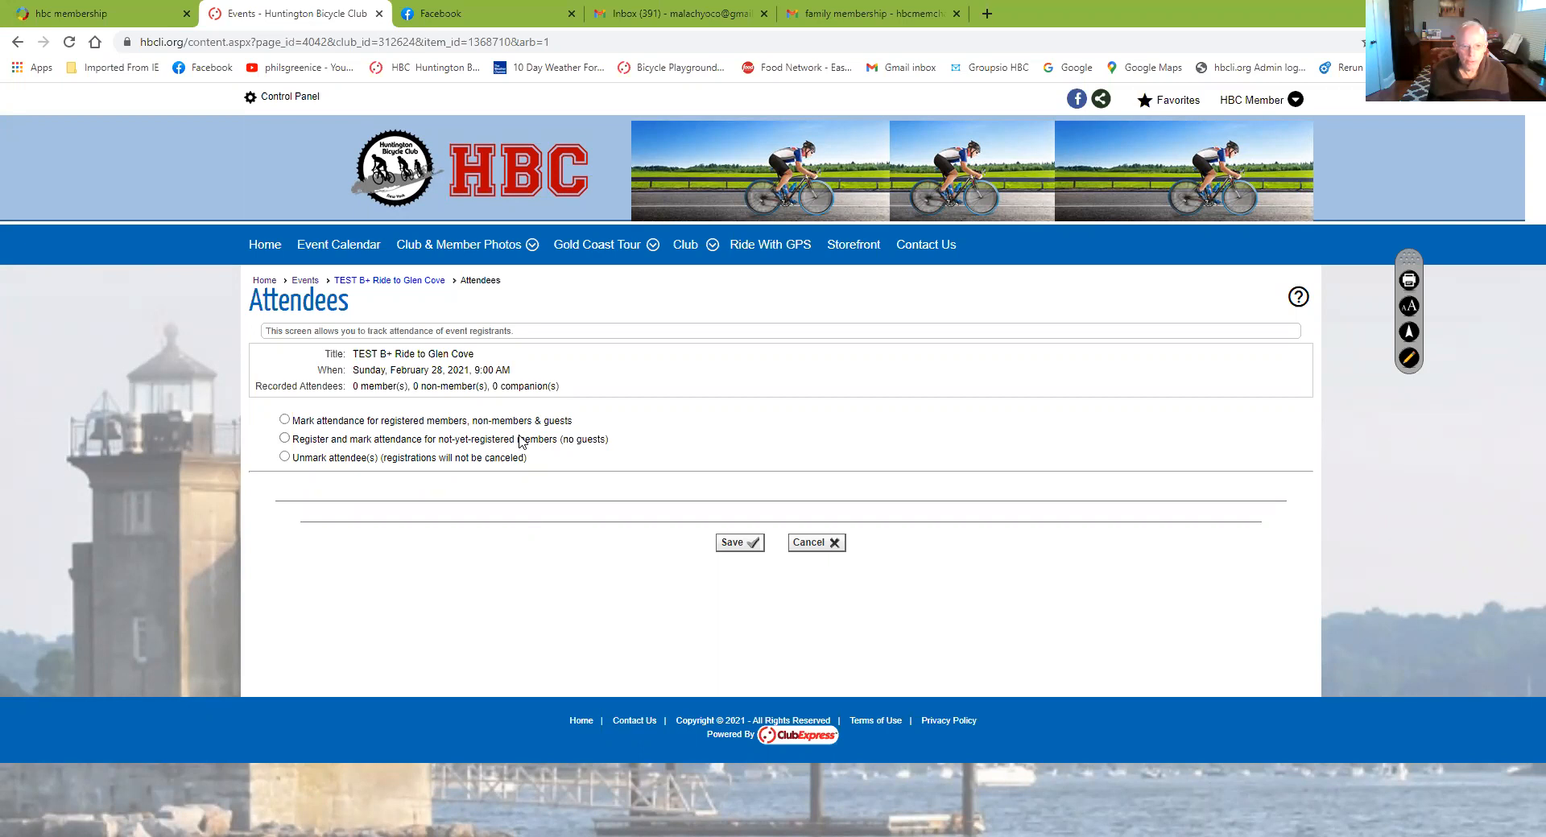
pyautogui.click(819, 551)
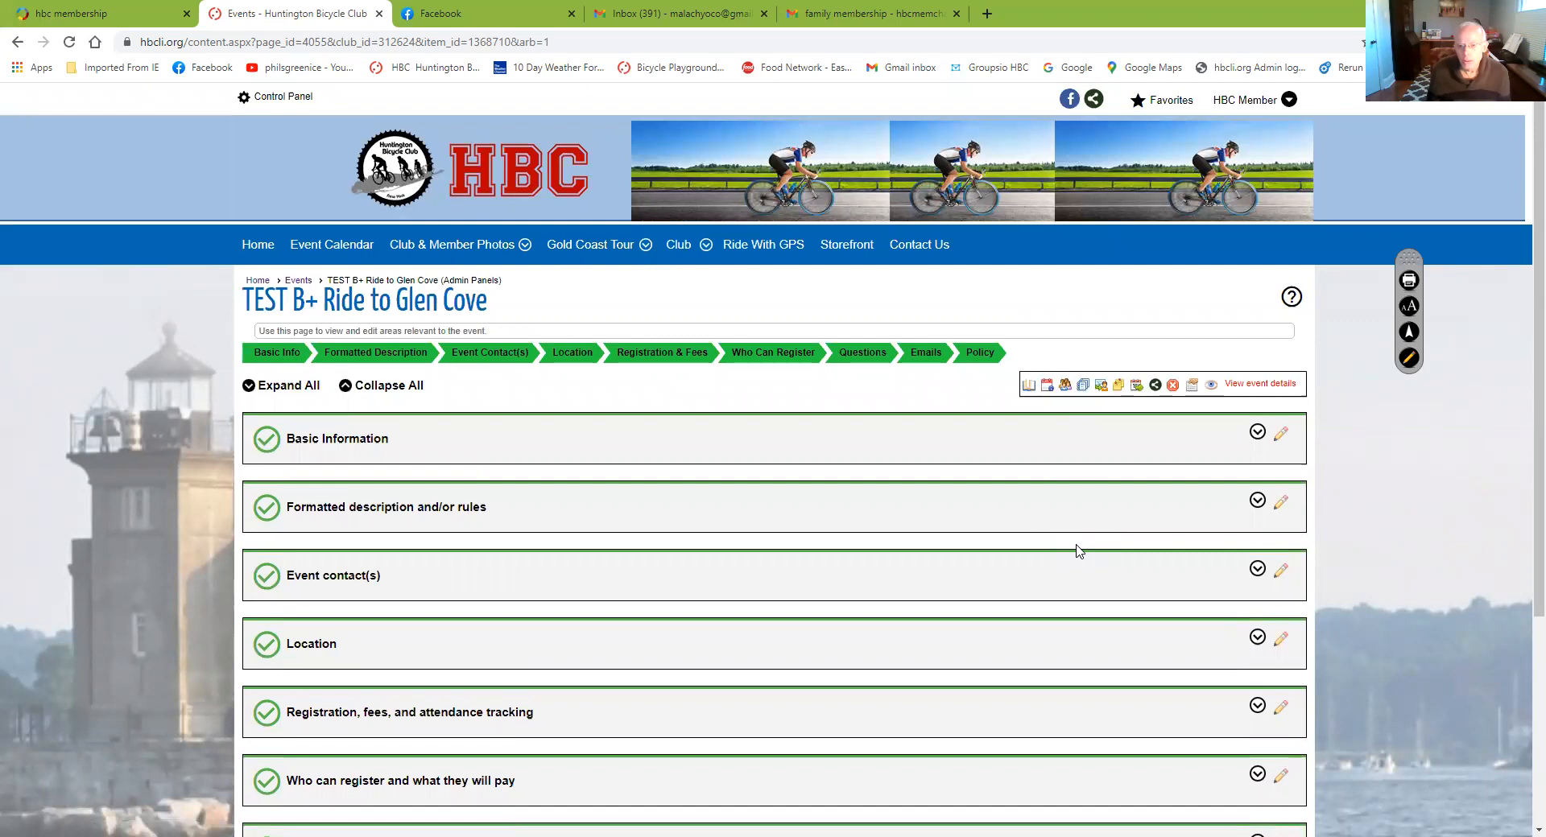
pyautogui.click(1082, 388)
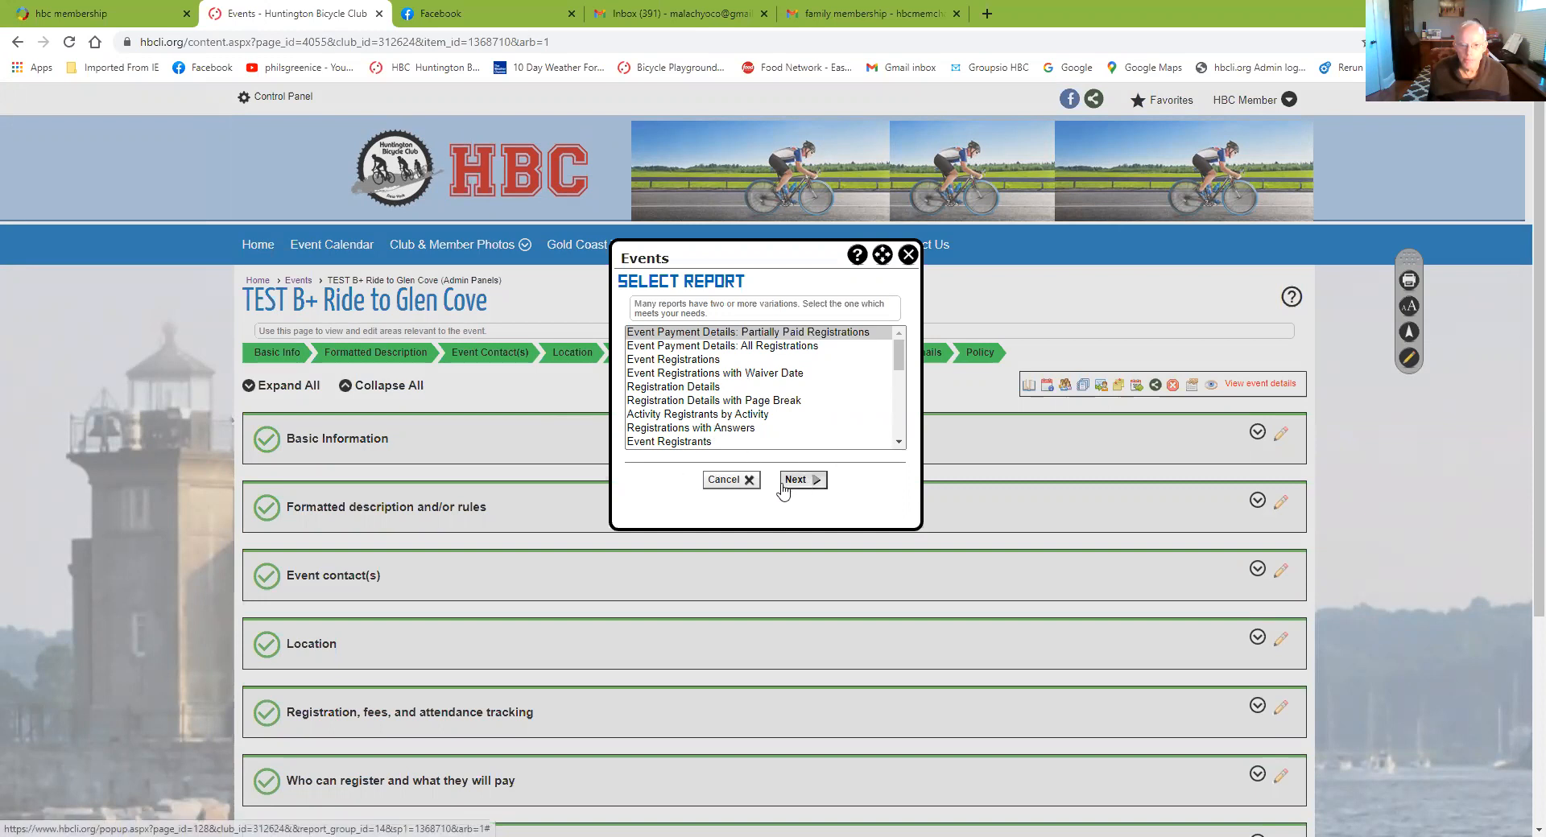
pyautogui.click(729, 481)
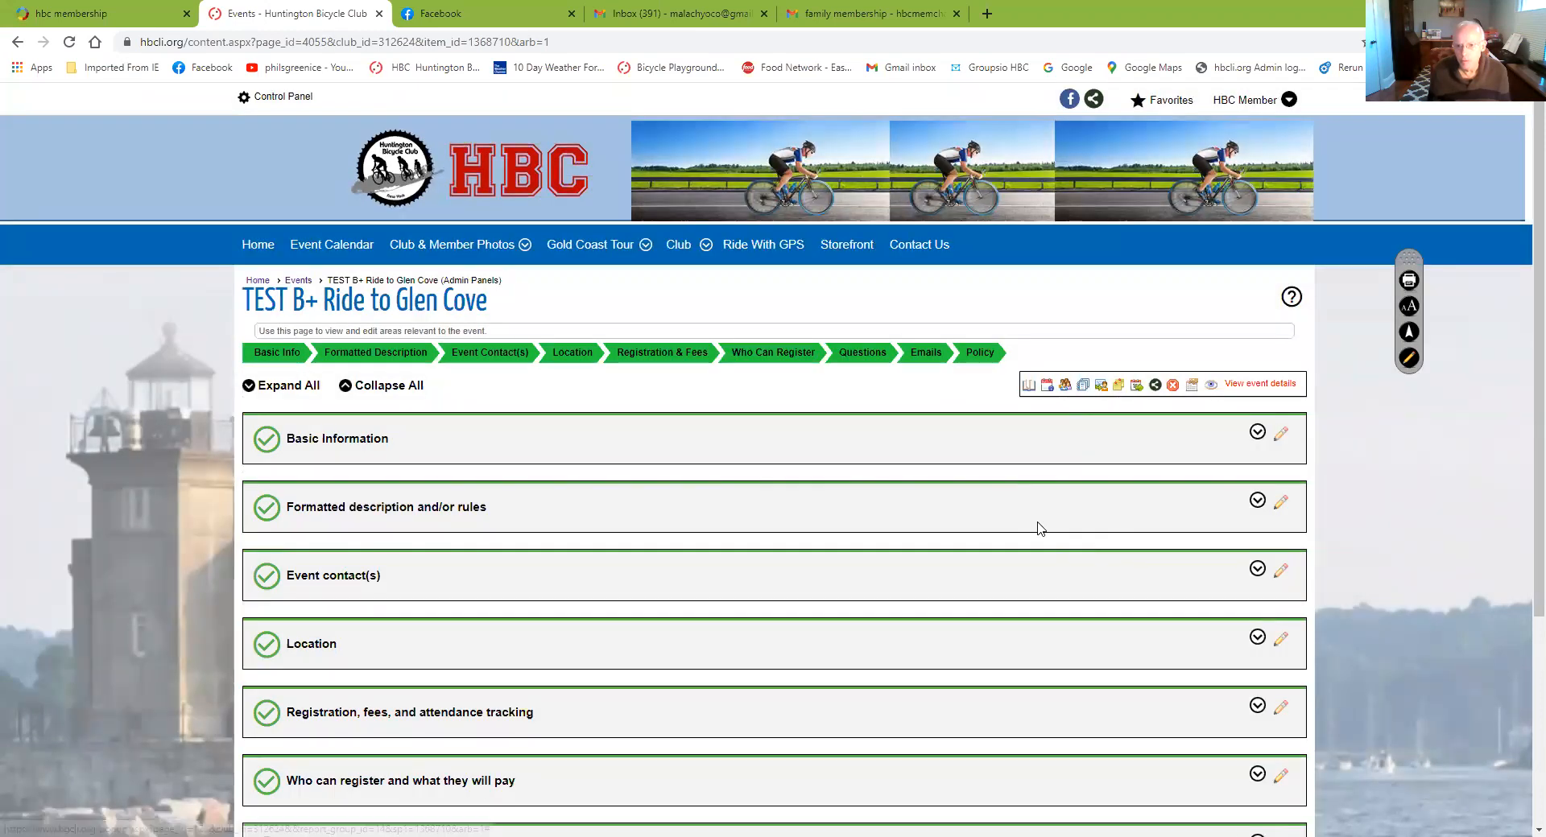
pyautogui.click(1156, 387)
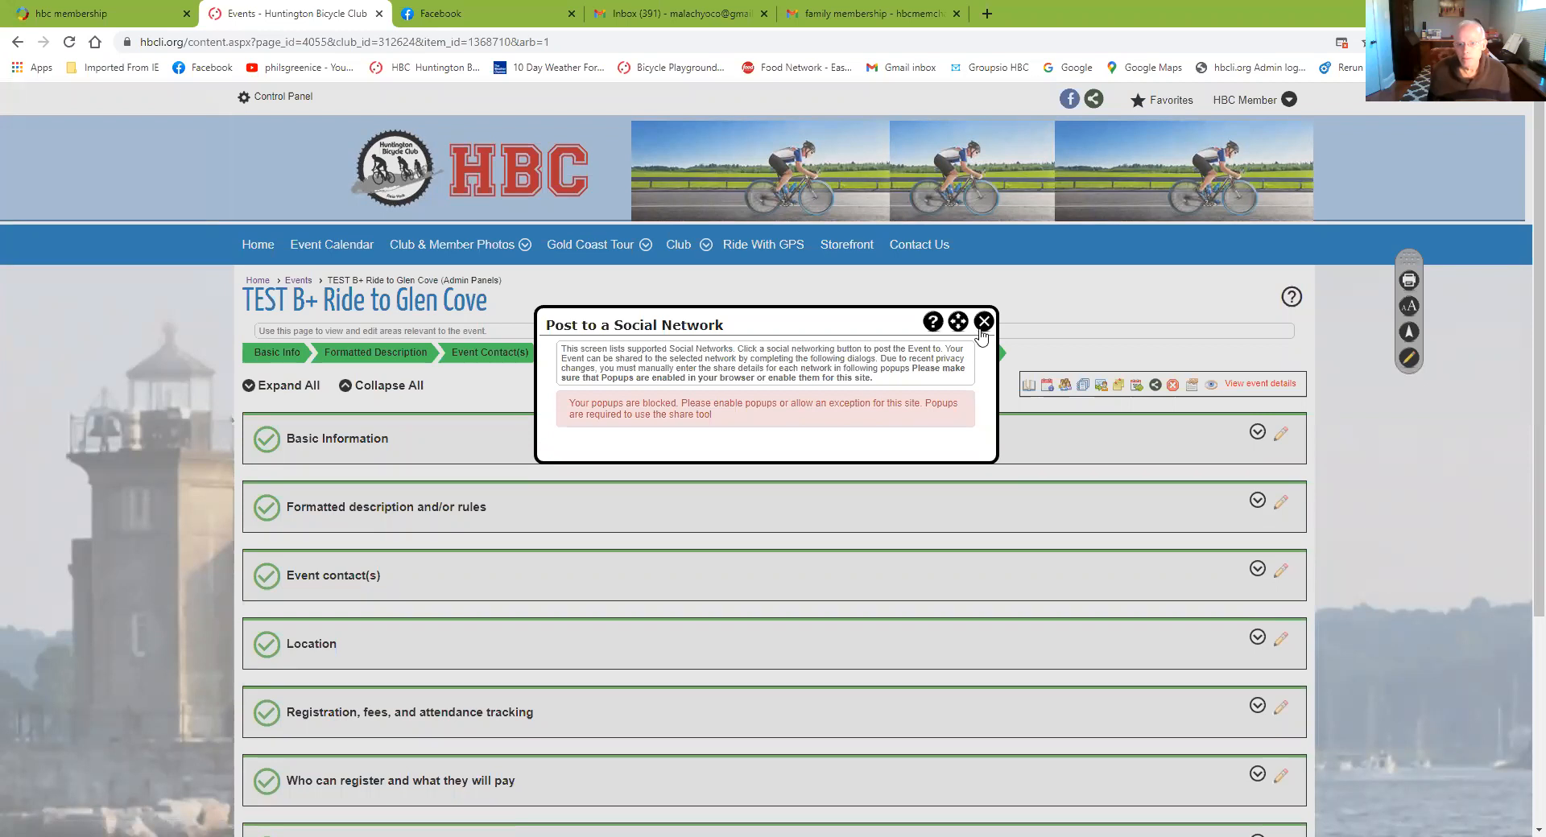
pyautogui.click(982, 324)
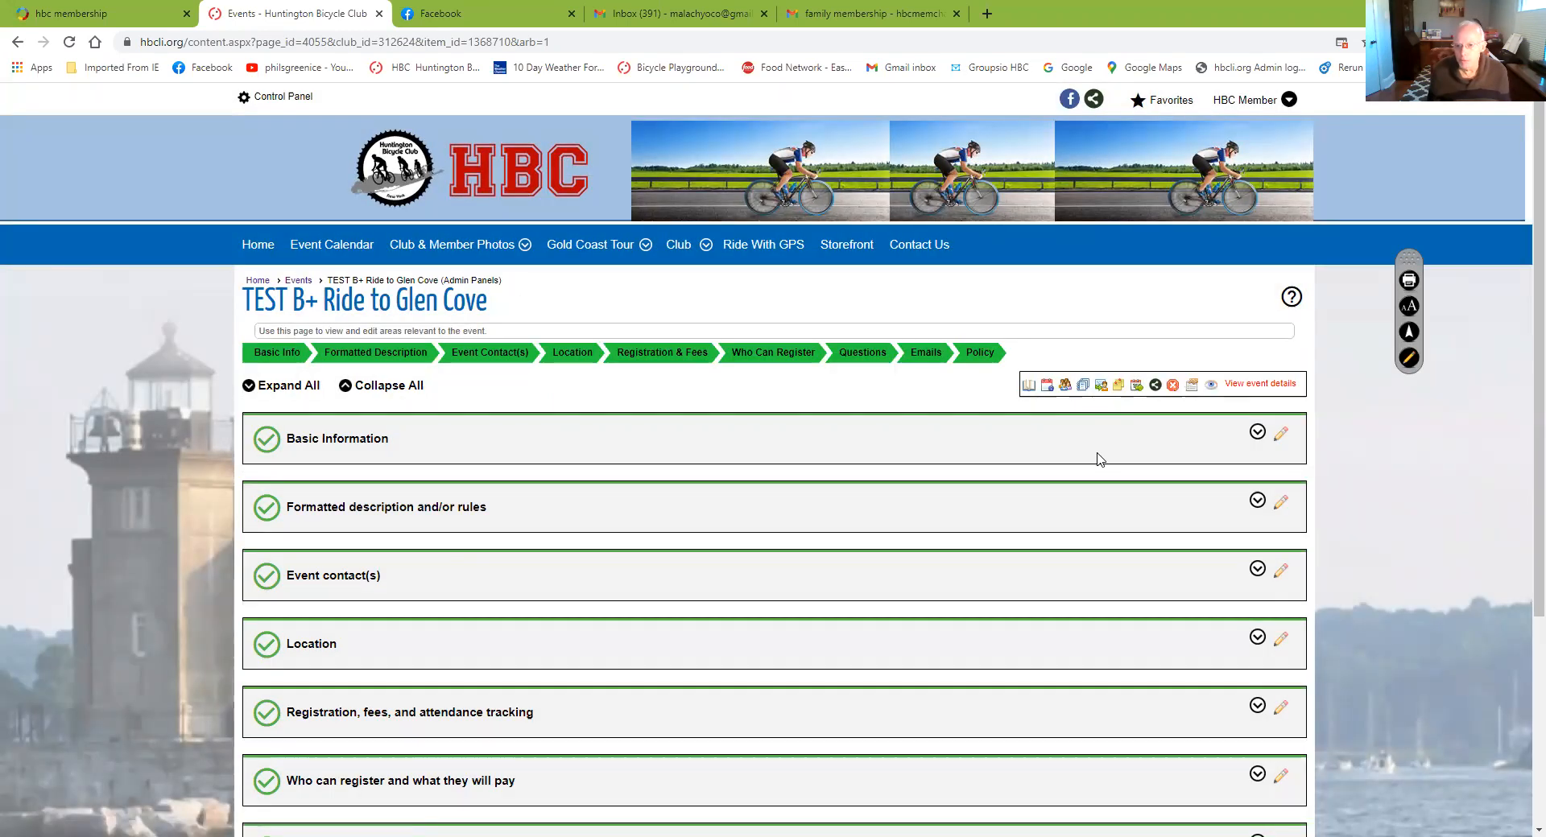
# - View the ride's event details and read through the description, route link, date, location, registration, capacity and fee information
pyautogui.click(1212, 387)
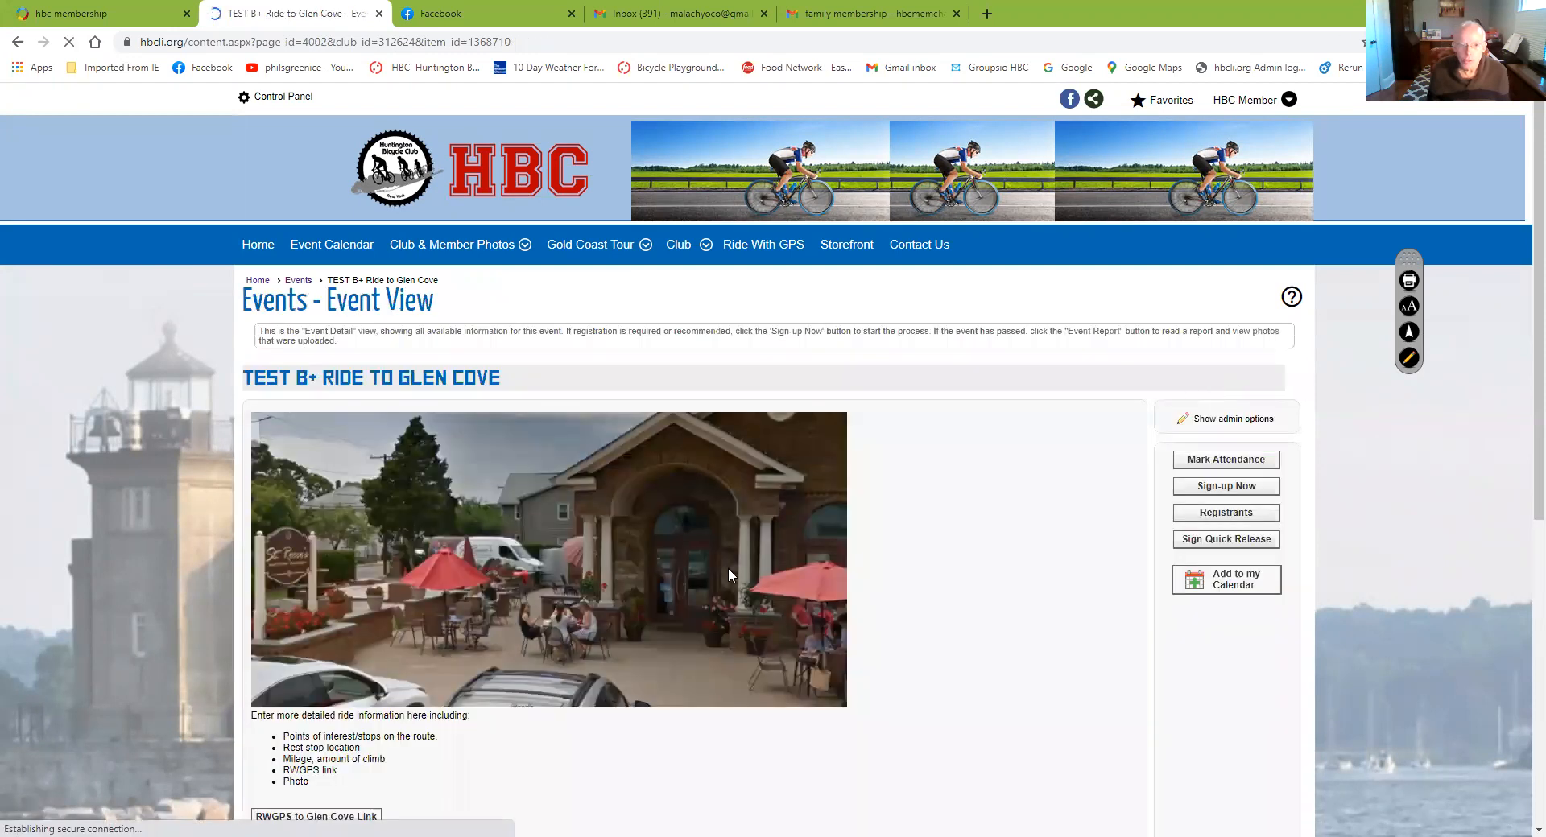
pyautogui.scroll(-7, 923, 545)
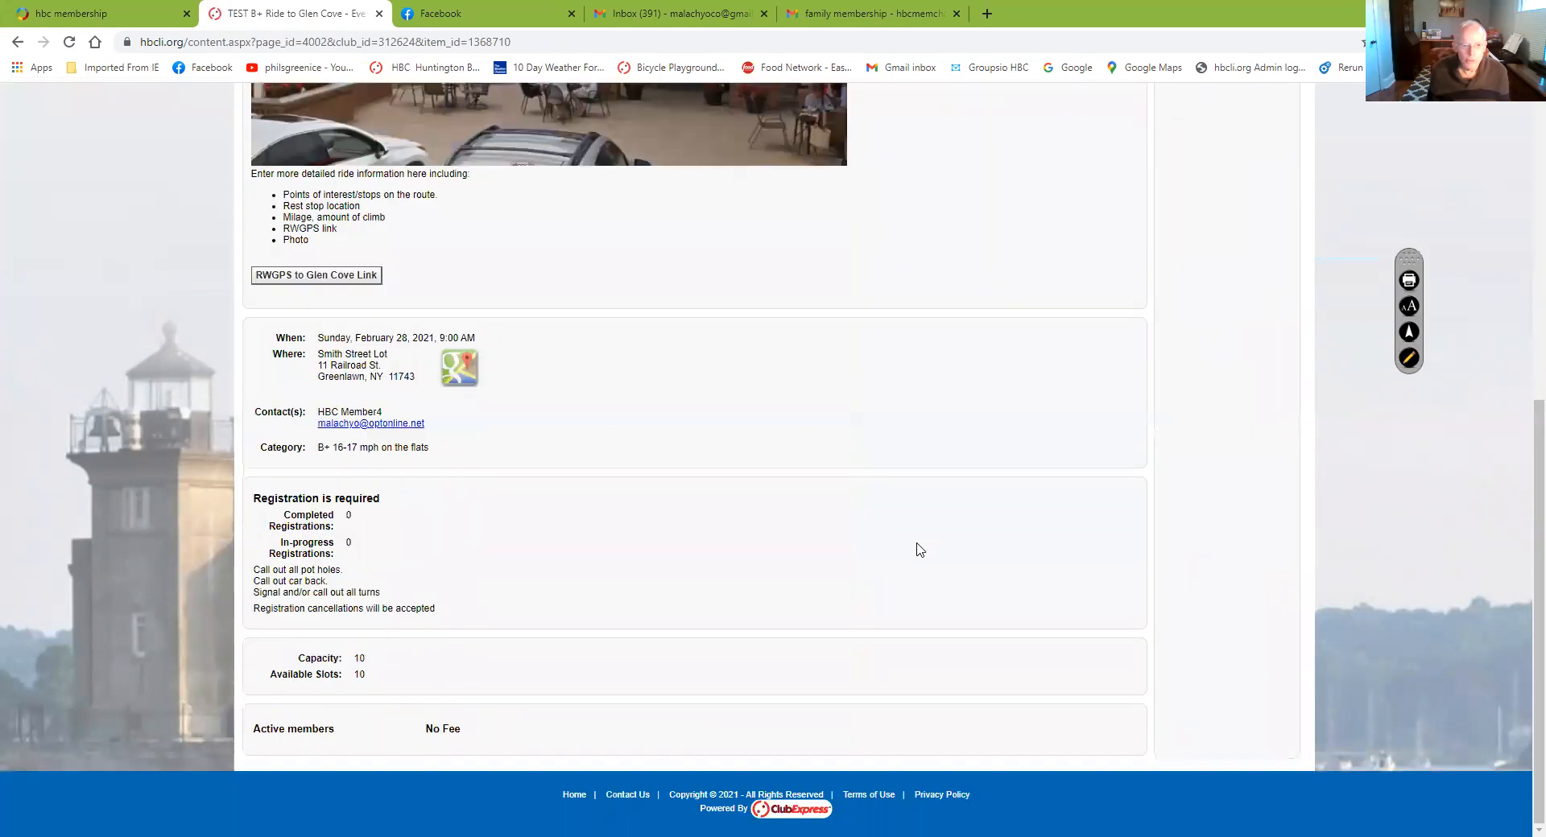
pyautogui.scroll(7, 920, 550)
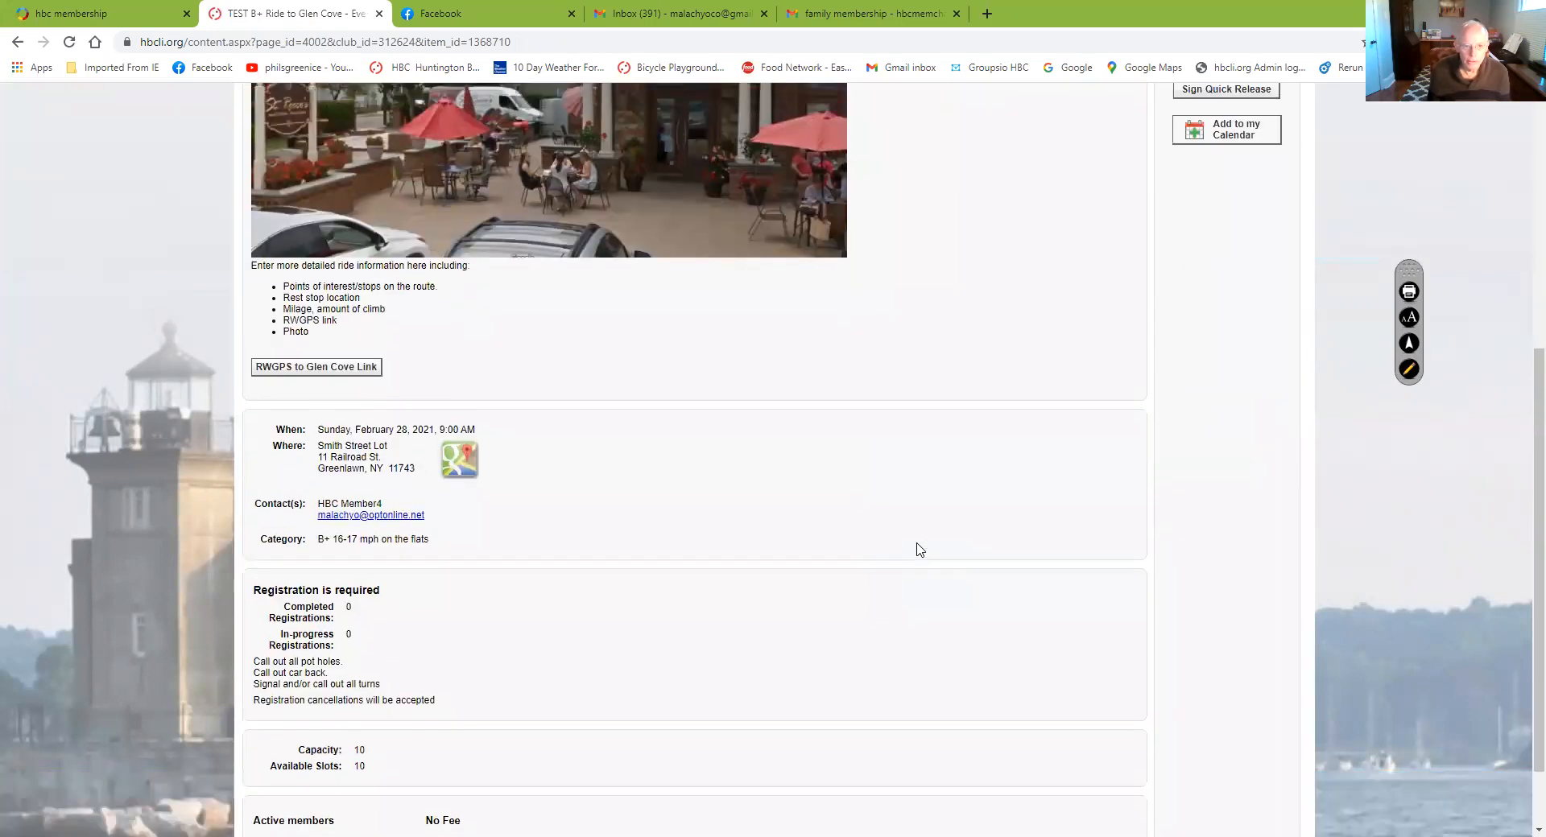
pyautogui.scroll(1, 921, 550)
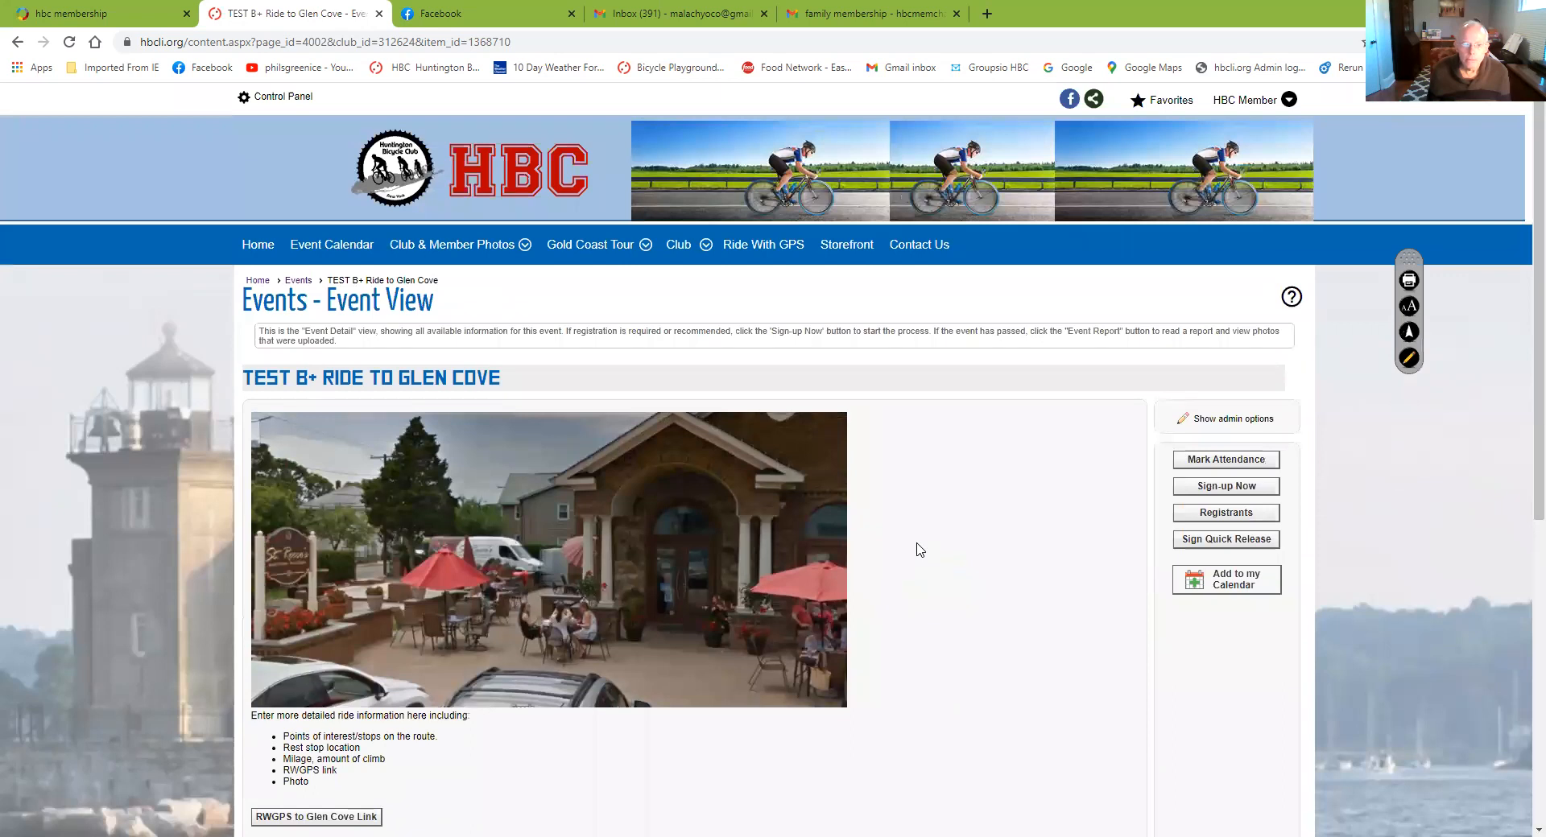
pyautogui.scroll(-4, 920, 550)
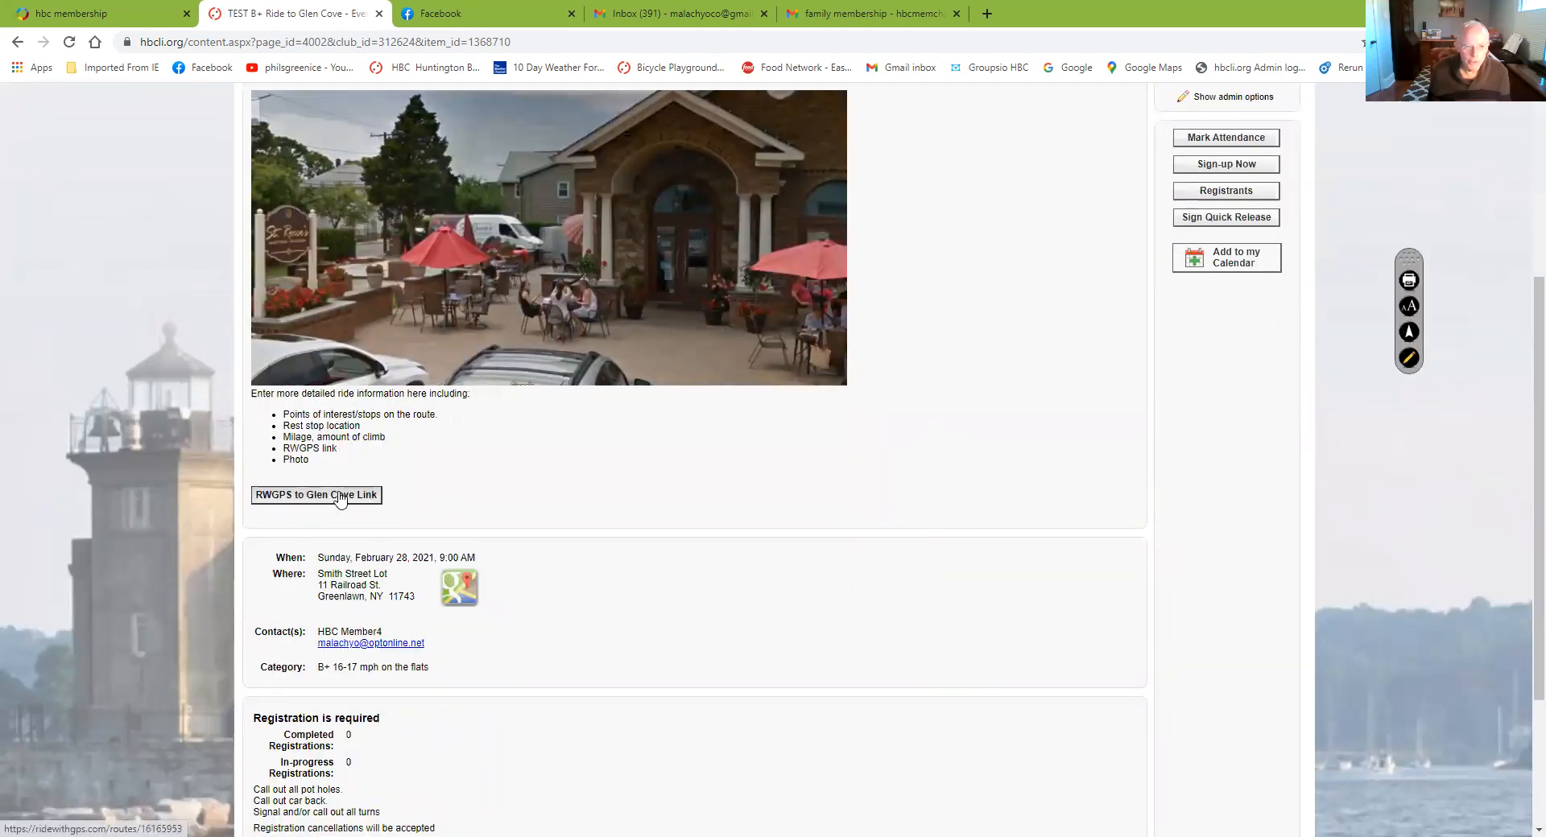
pyautogui.scroll(-3, 590, 583)
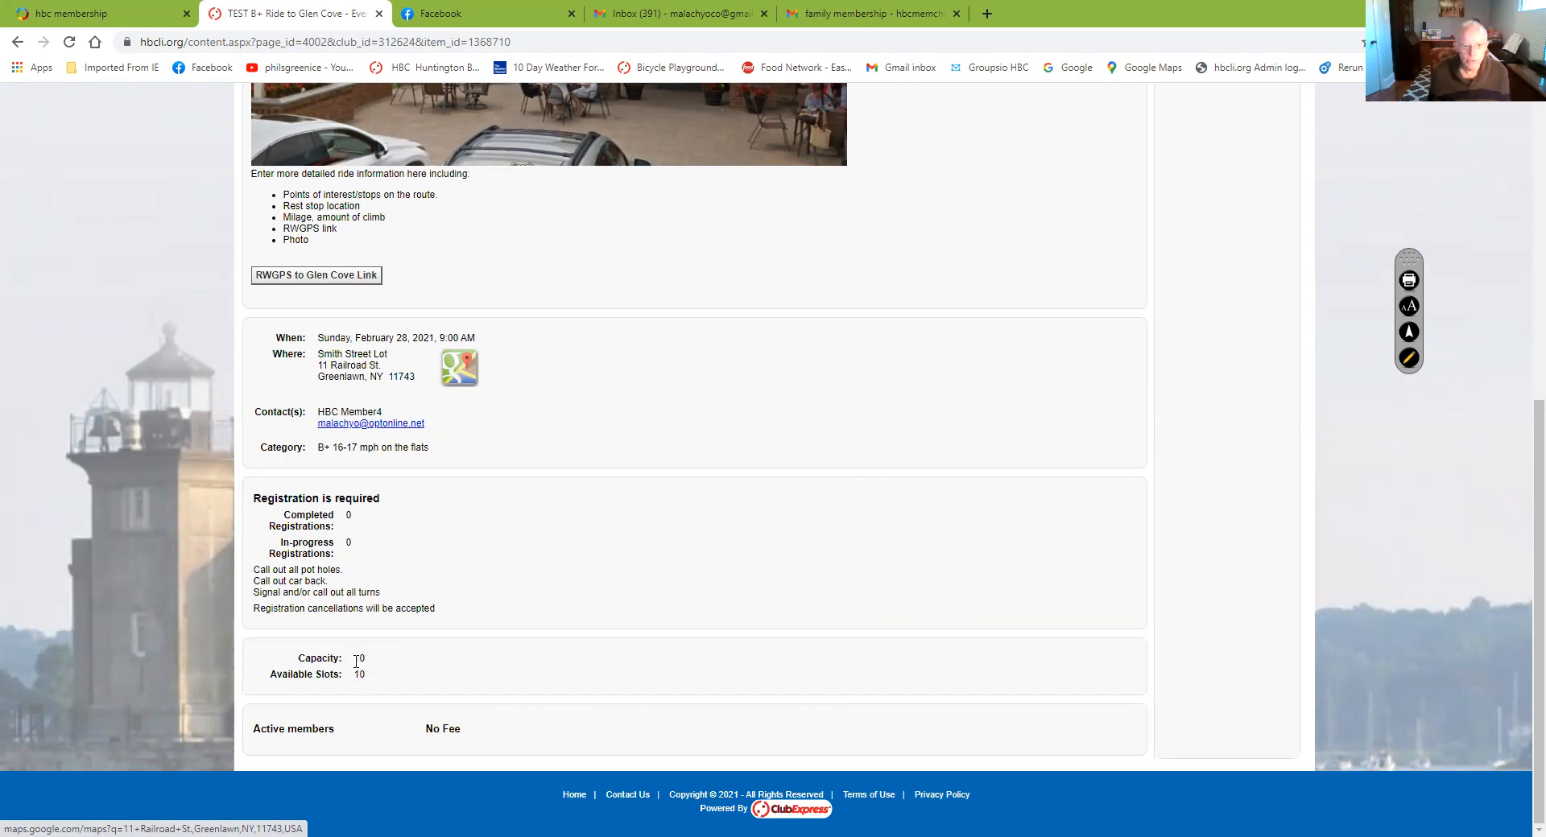
pyautogui.scroll(7, 745, 565)
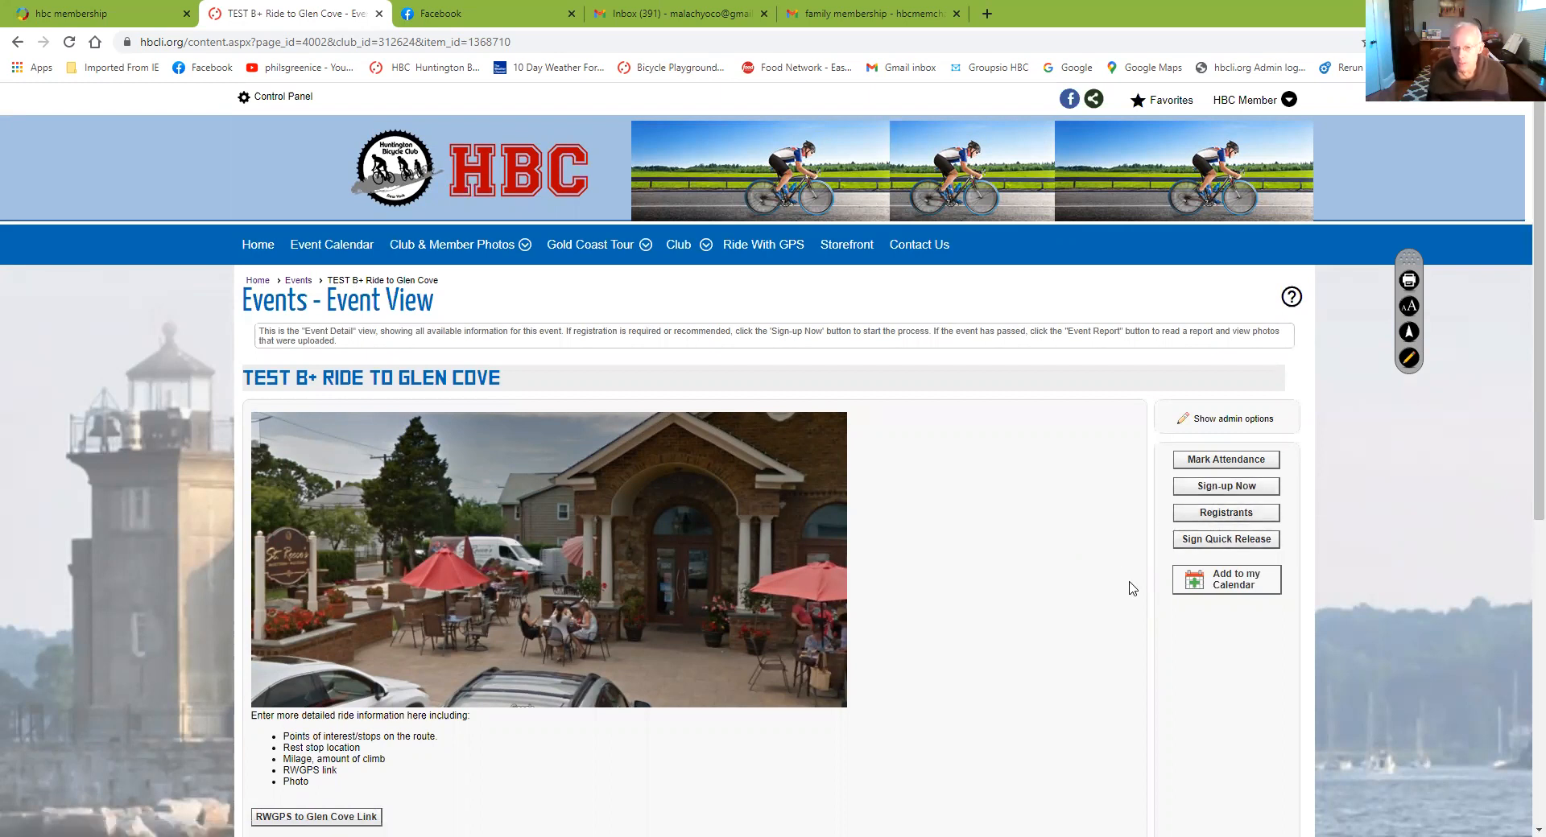
# - Start a quick release waiver for the ride, fill in the non-member's first name, last name and email, and agree to its terms
pyautogui.click(1236, 547)
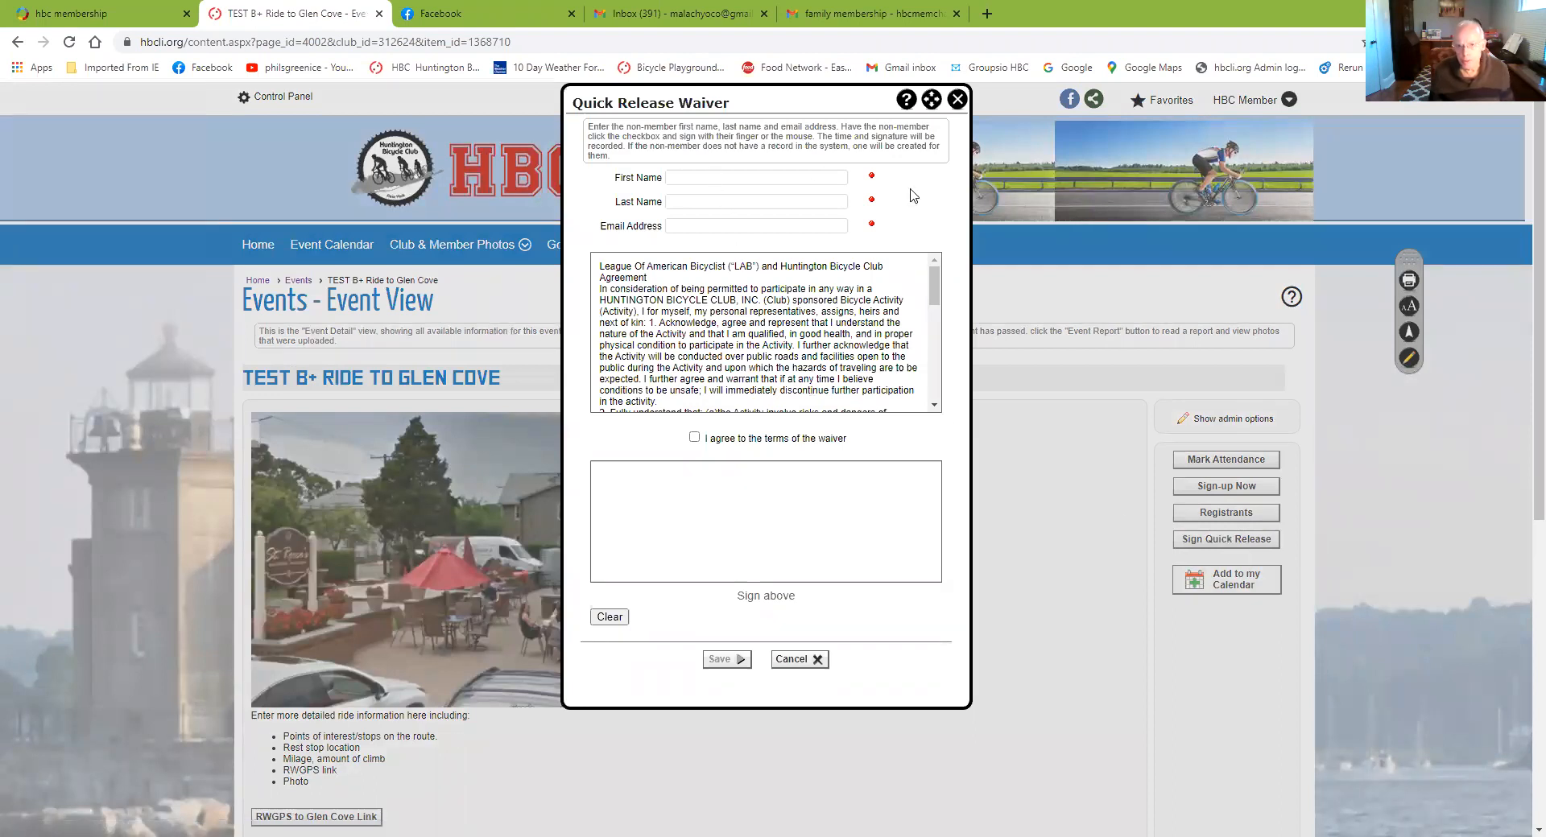
pyautogui.click(719, 178)
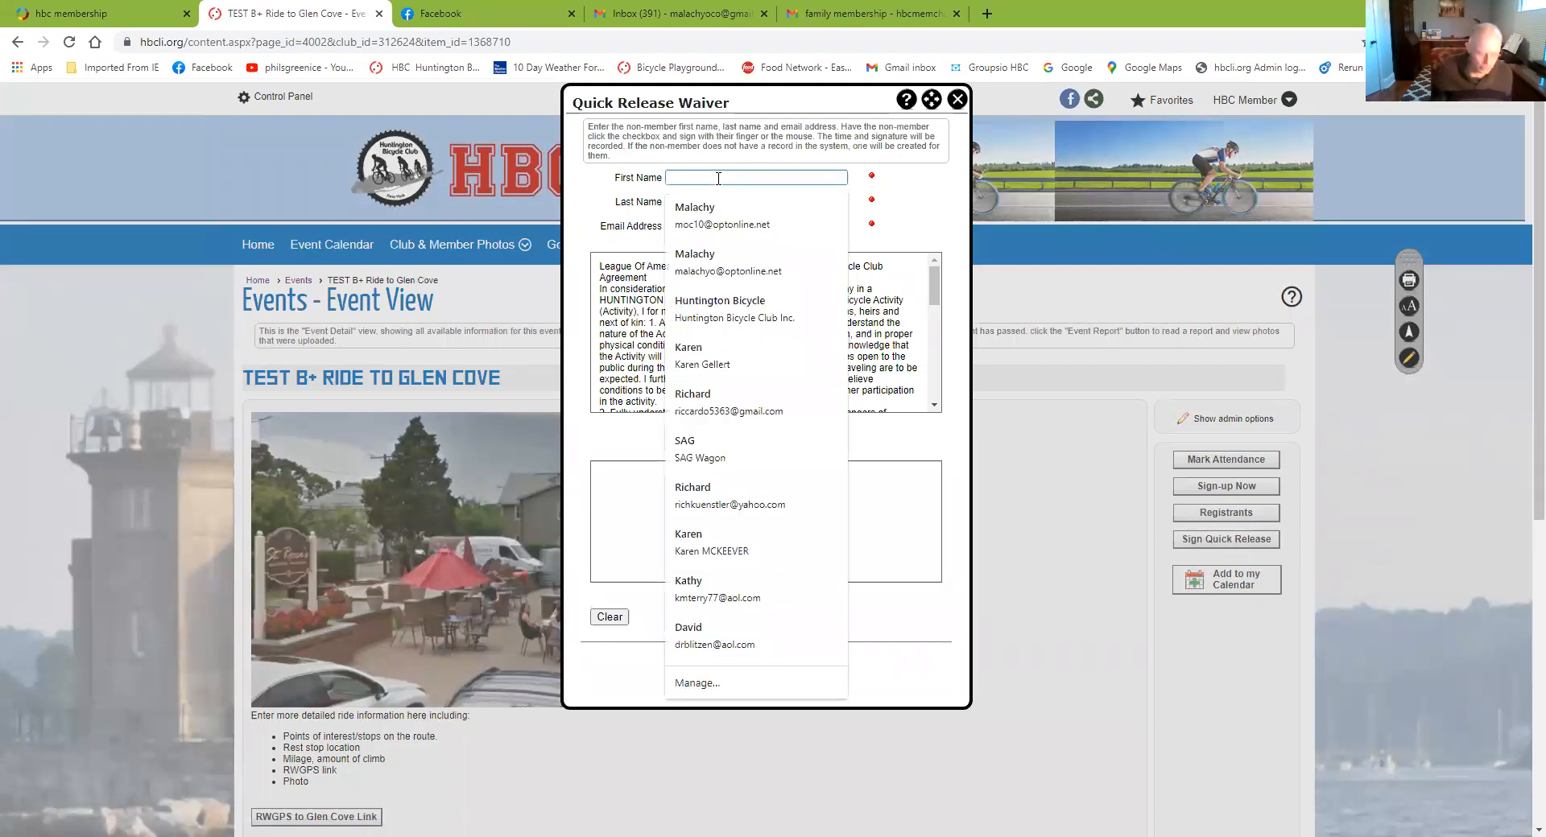
pyautogui.click(706, 201)
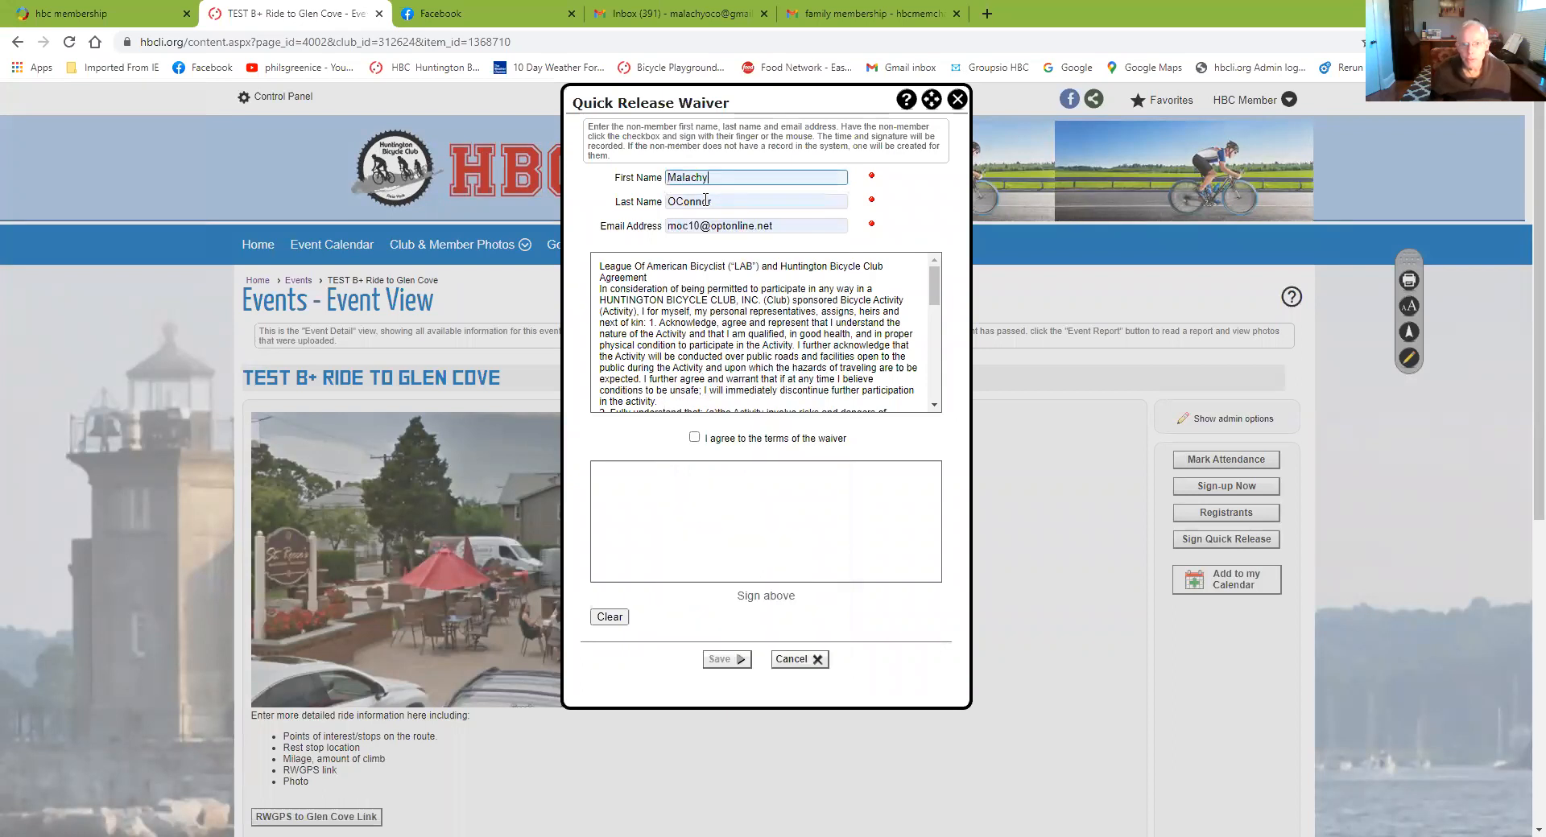
pyautogui.scroll(-3, 825, 316)
pyautogui.scroll(4, 824, 316)
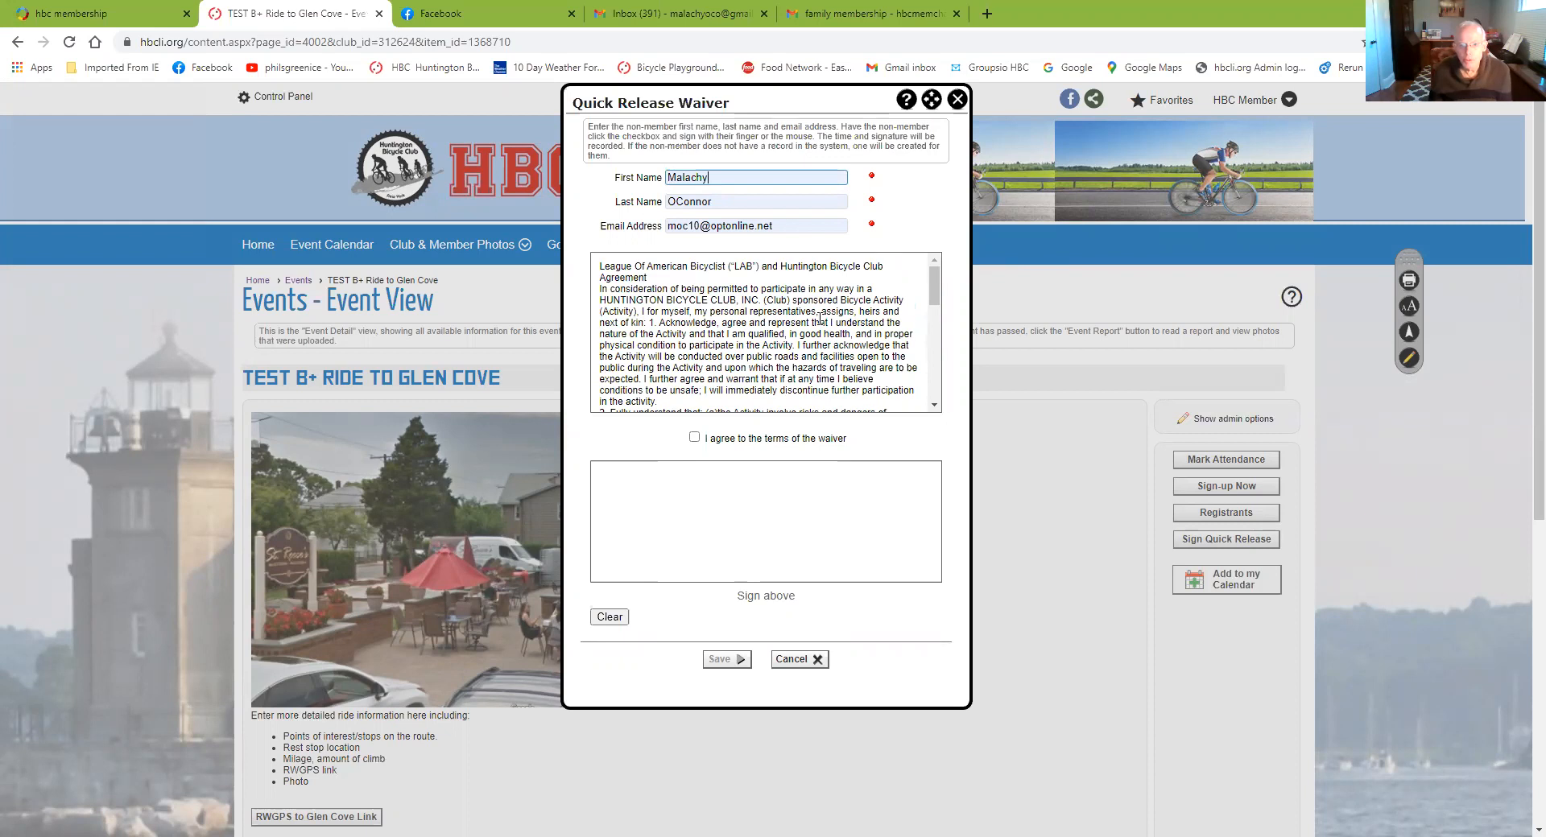
pyautogui.click(694, 437)
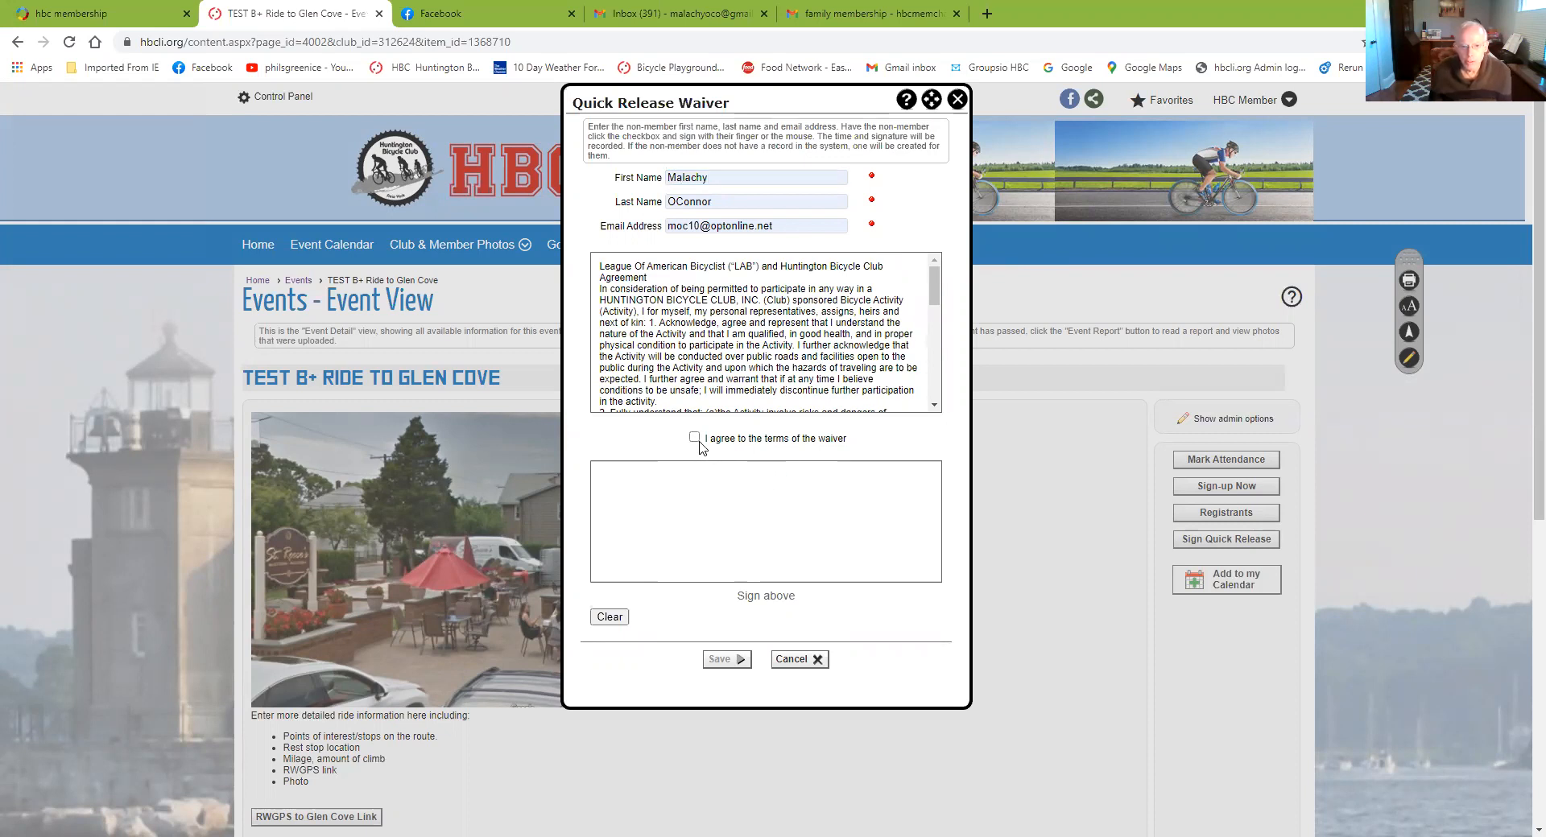
# - Try signing the quick release waiver freehand, clear the signature, sign again with a scribble and cancel the waiver
pyautogui.moveTo(604, 493)
pyautogui.mouseDown()
pyautogui.moveTo(656, 492)
pyautogui.moveTo(715, 524)
pyautogui.moveTo(858, 512)
pyautogui.mouseUp()
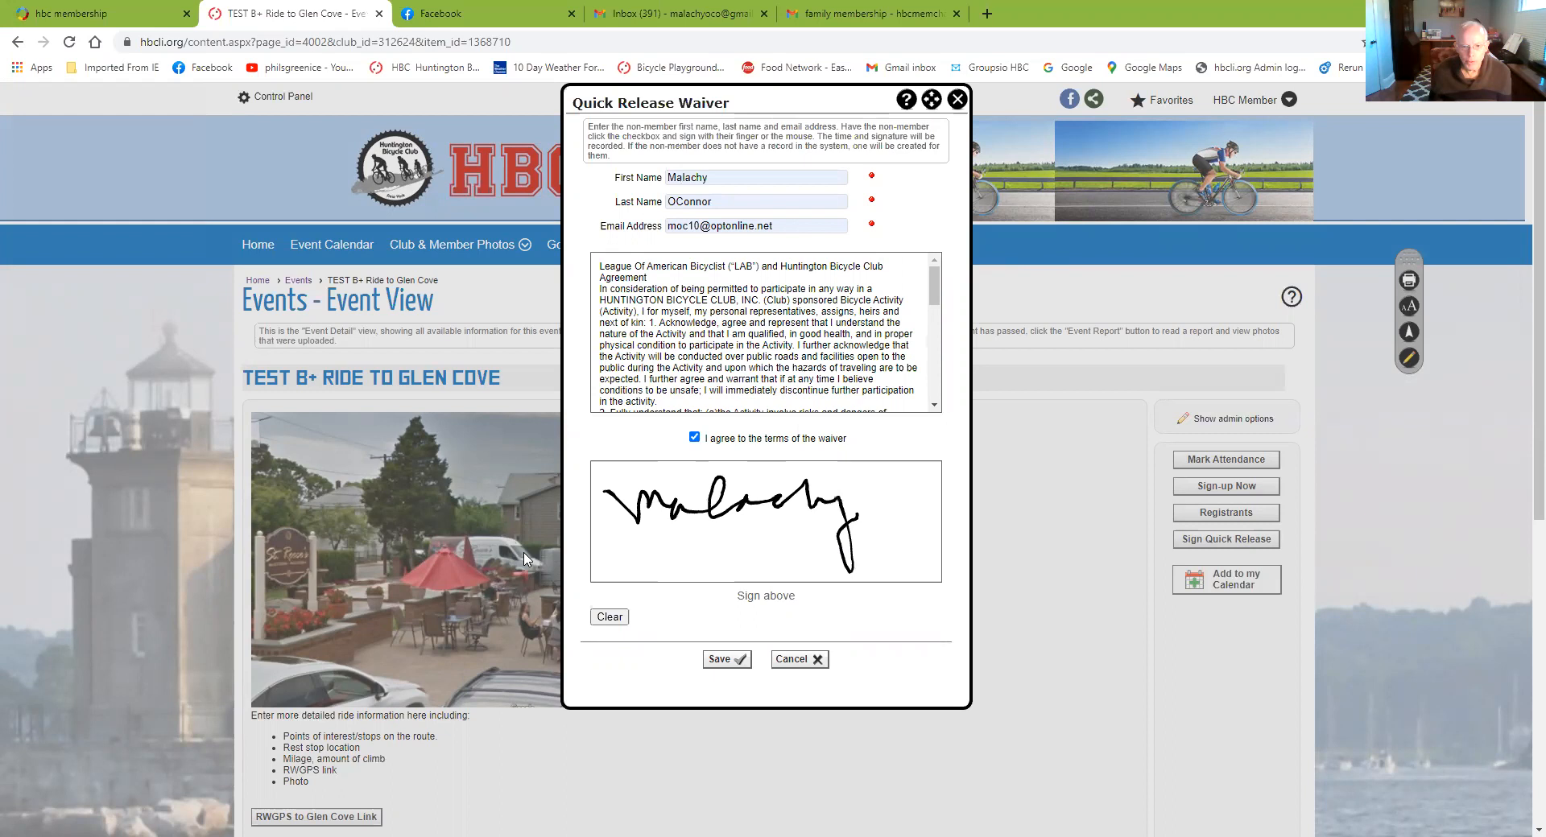
pyautogui.moveTo(627, 546)
pyautogui.mouseDown()
pyautogui.moveTo(632, 580)
pyautogui.moveTo(705, 547)
pyautogui.moveTo(736, 574)
pyautogui.moveTo(892, 556)
pyautogui.mouseUp()
pyautogui.click(670, 553)
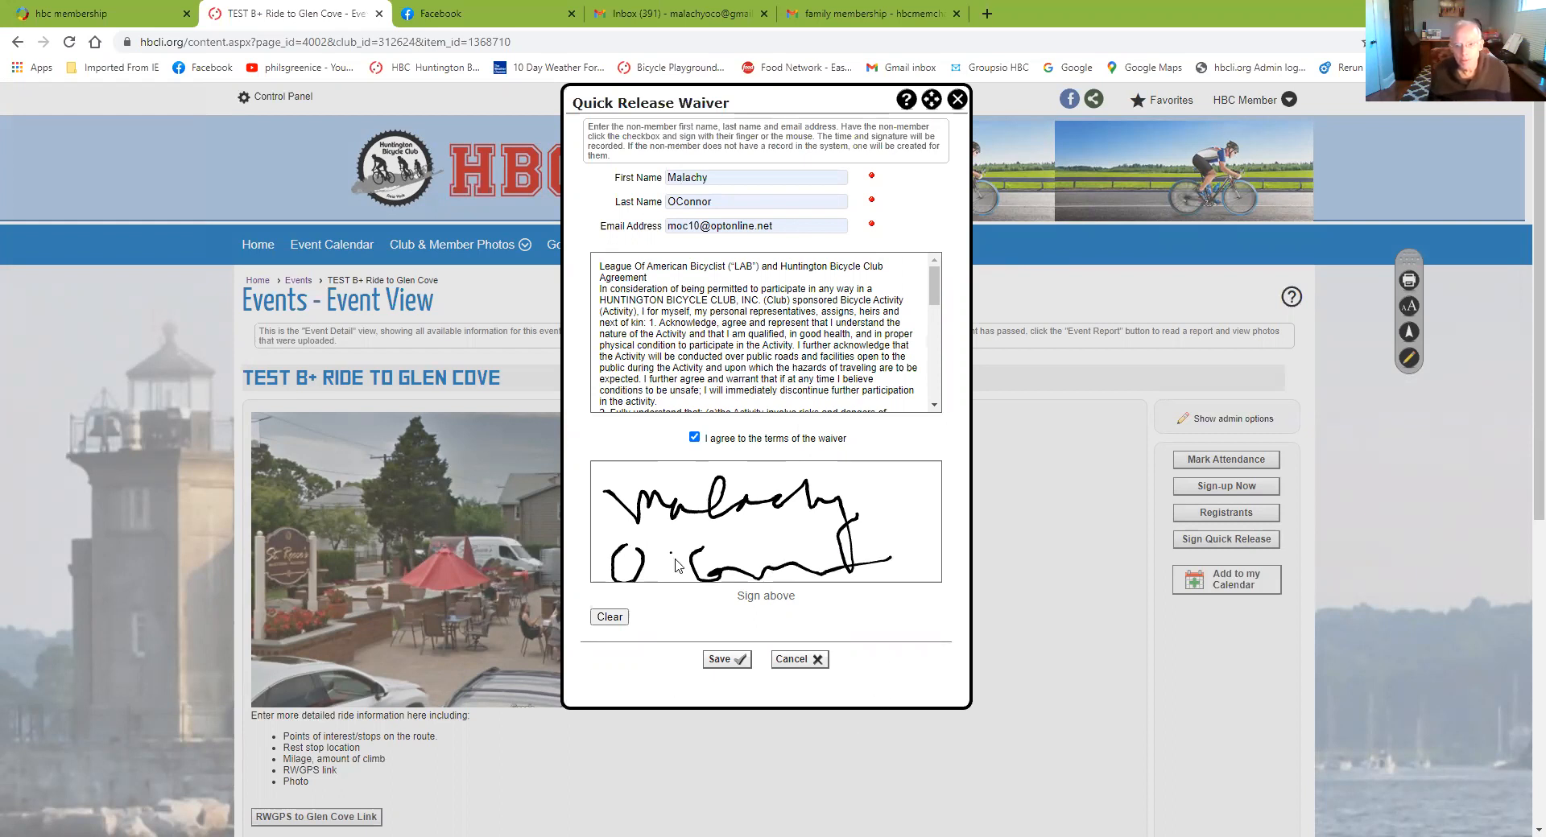
pyautogui.click(610, 617)
pyautogui.moveTo(615, 505)
pyautogui.mouseDown()
pyautogui.moveTo(718, 490)
pyautogui.moveTo(687, 528)
pyautogui.moveTo(777, 533)
pyautogui.mouseUp()
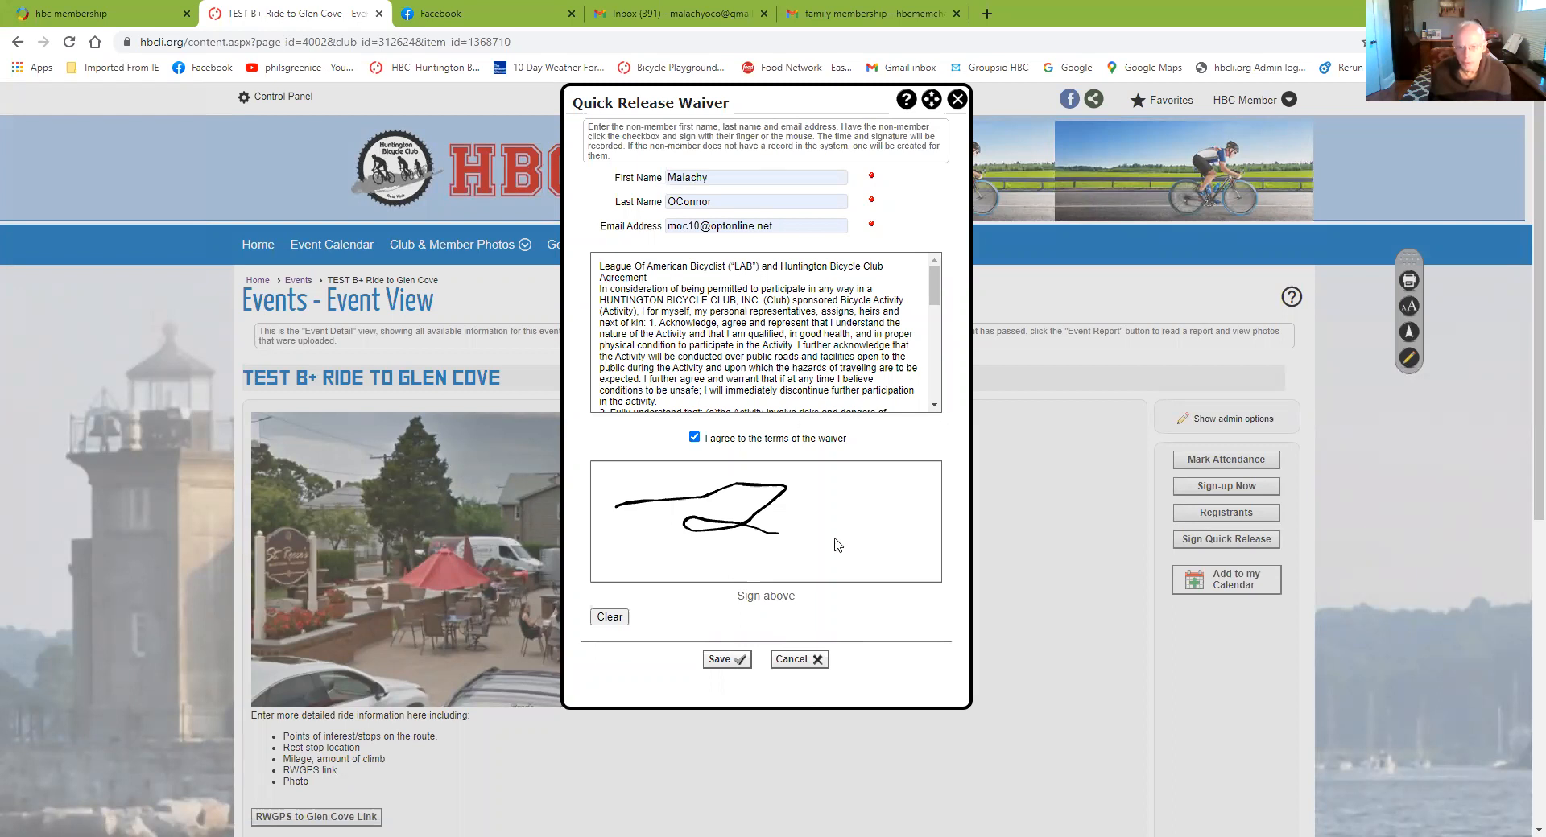
pyautogui.click(793, 660)
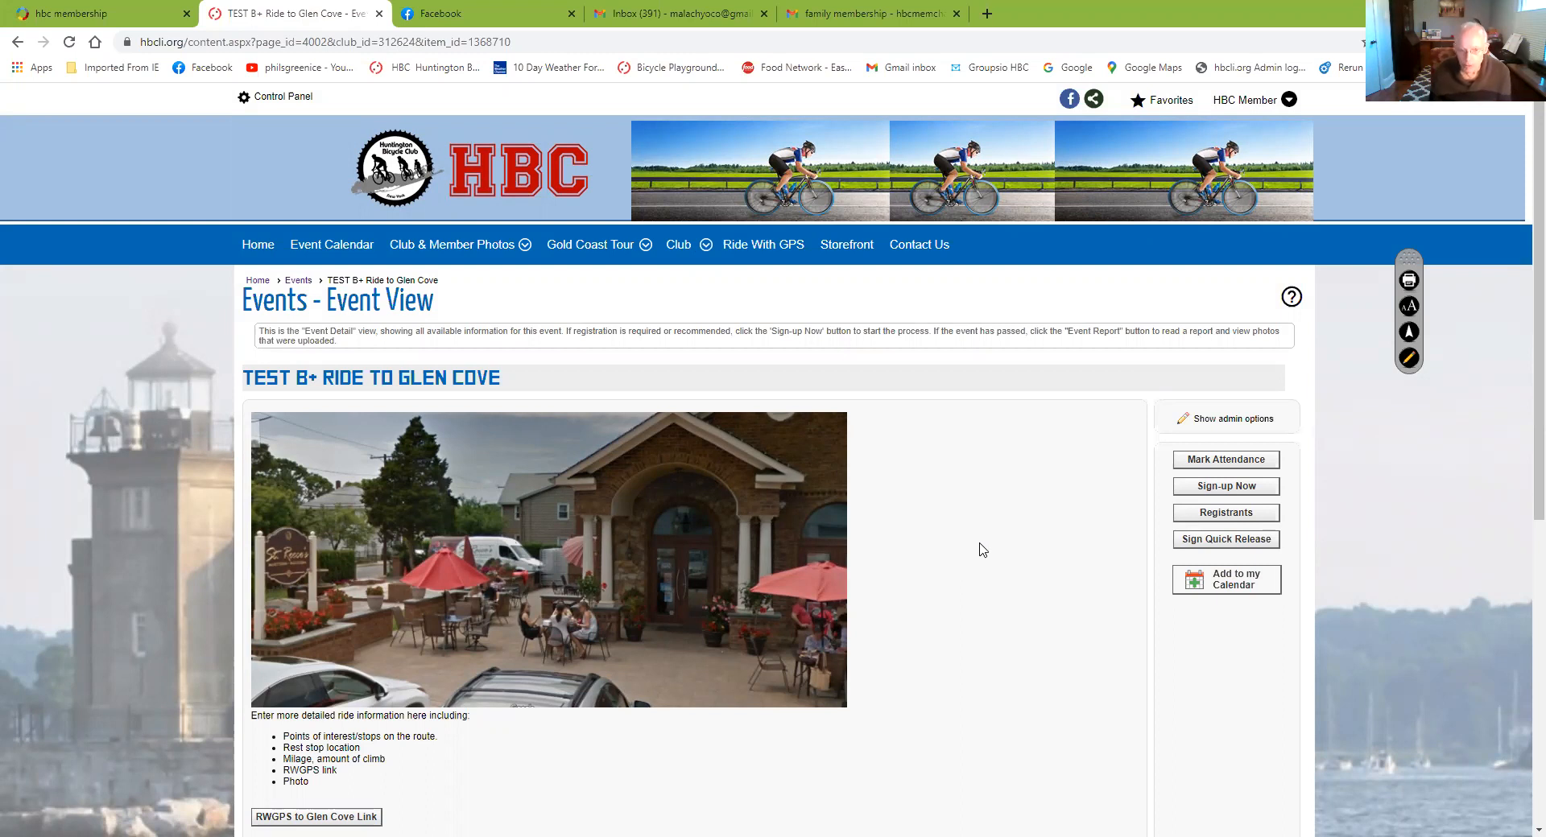
# - Sign yourself up for the ride as an active member and answer the emergency contact question with a name and phone number
pyautogui.click(1223, 488)
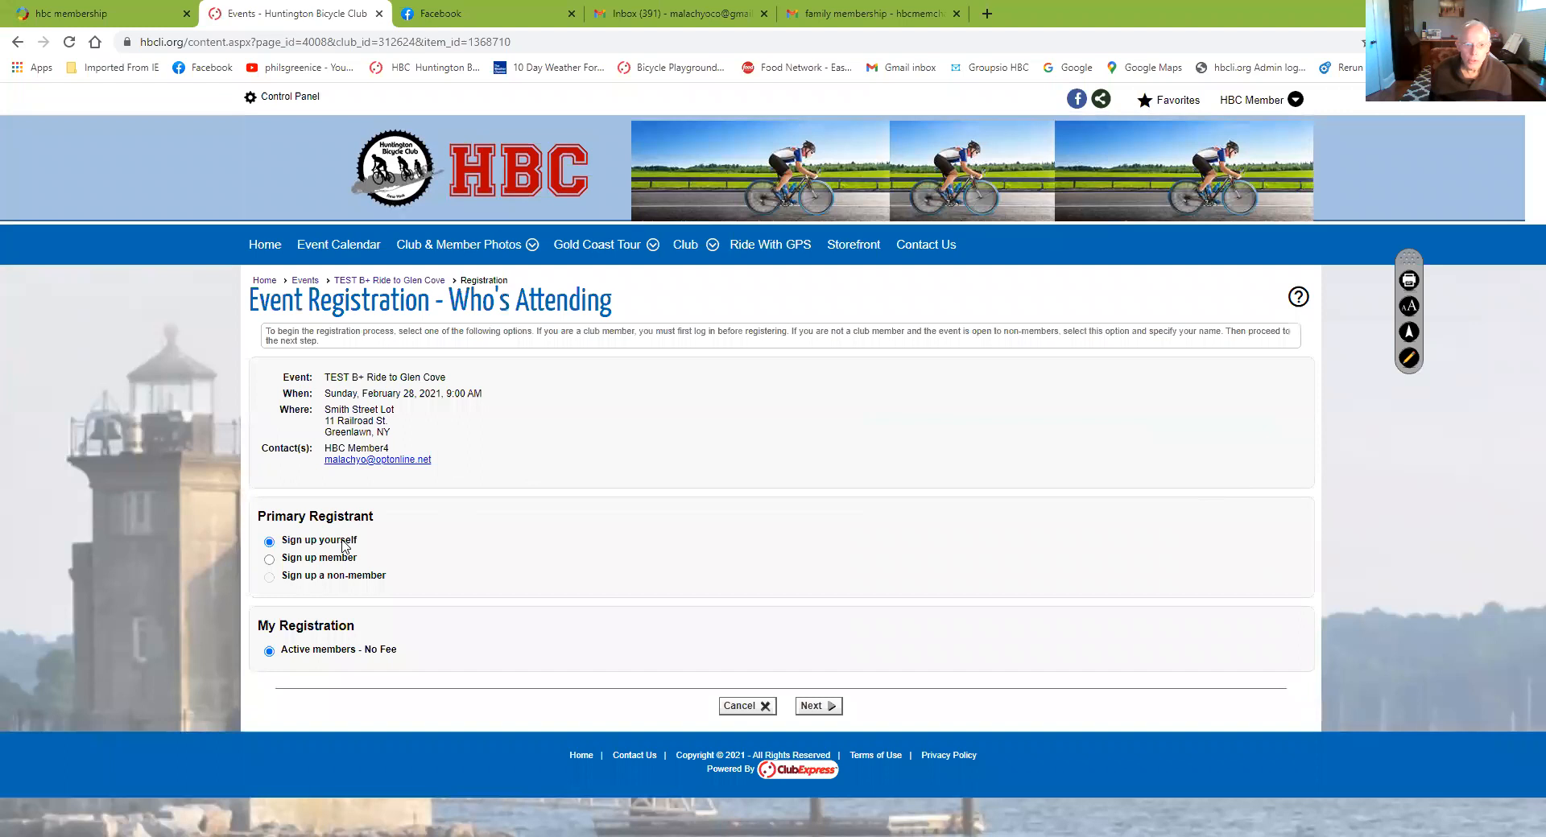
pyautogui.click(821, 708)
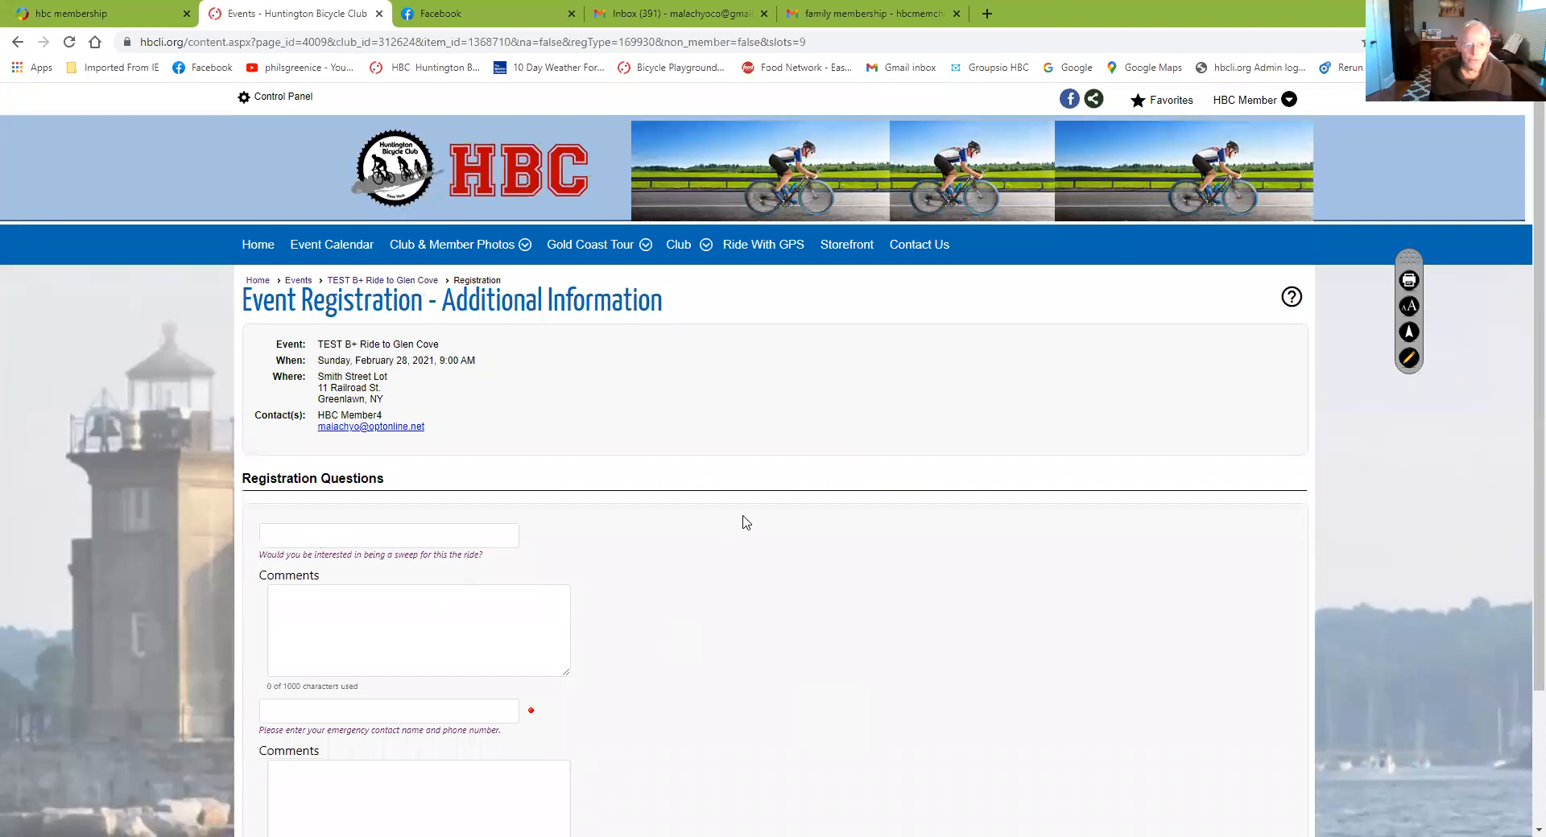
pyautogui.scroll(-2, 746, 523)
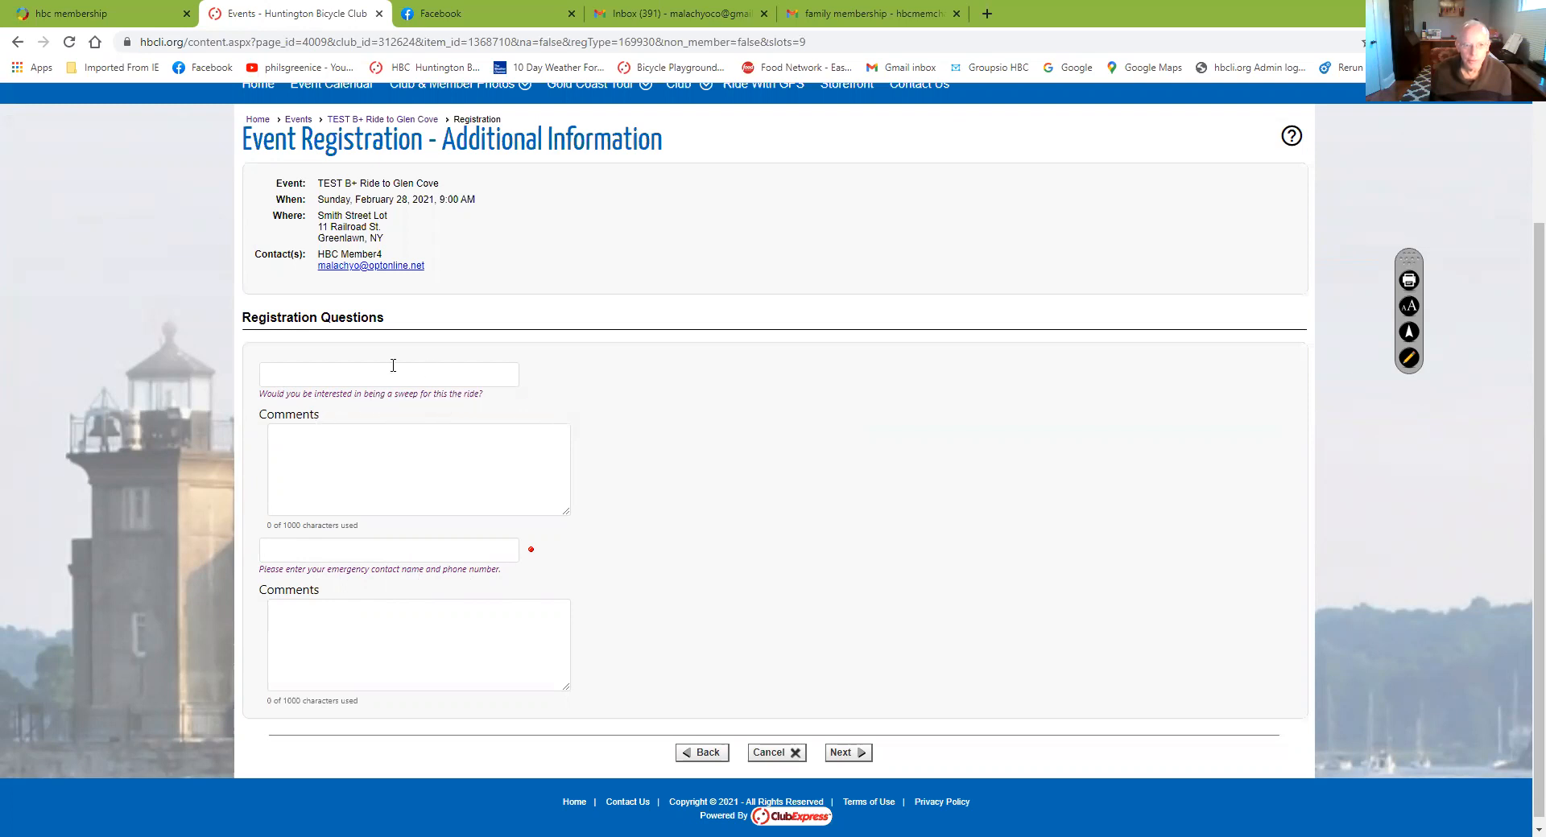
pyautogui.click(362, 546)
pyautogui.click(346, 585)
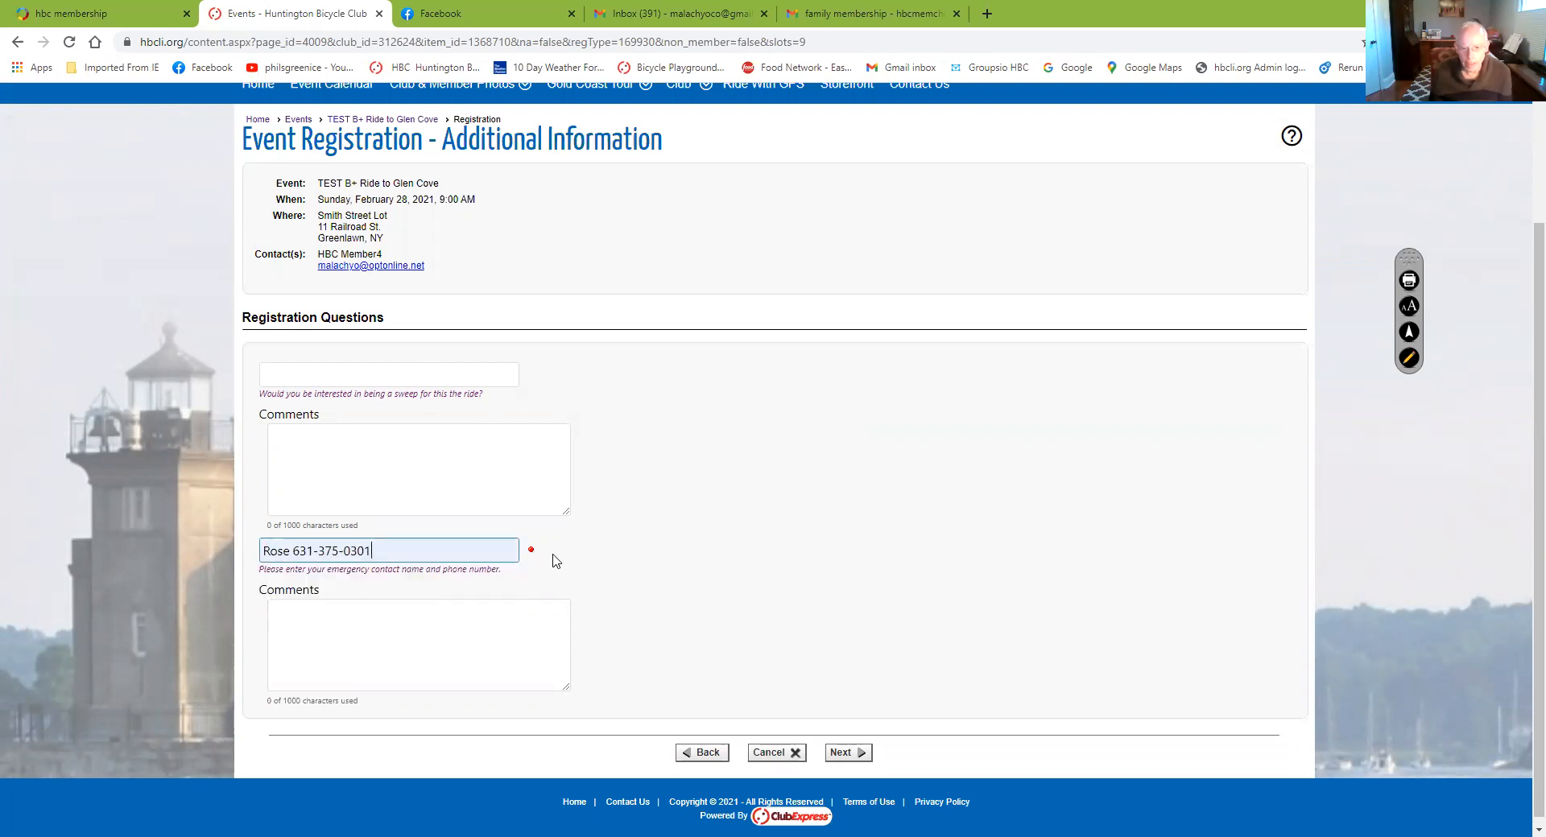
pyautogui.click(856, 761)
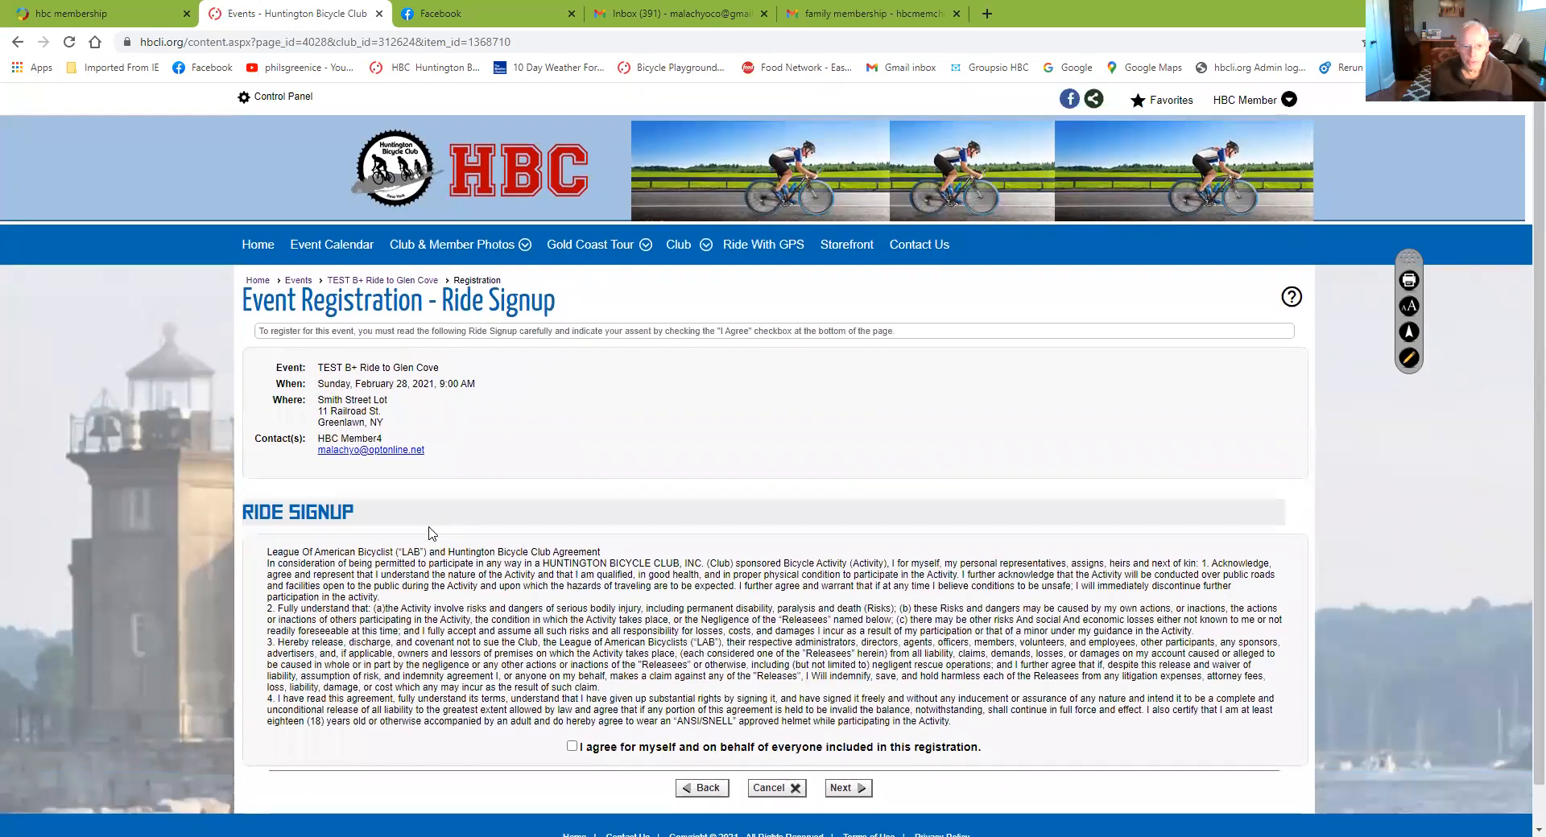
# - Agree to the Ride Signup waiver and complete the registration with confirmation emails sent to the registrant
pyautogui.click(572, 747)
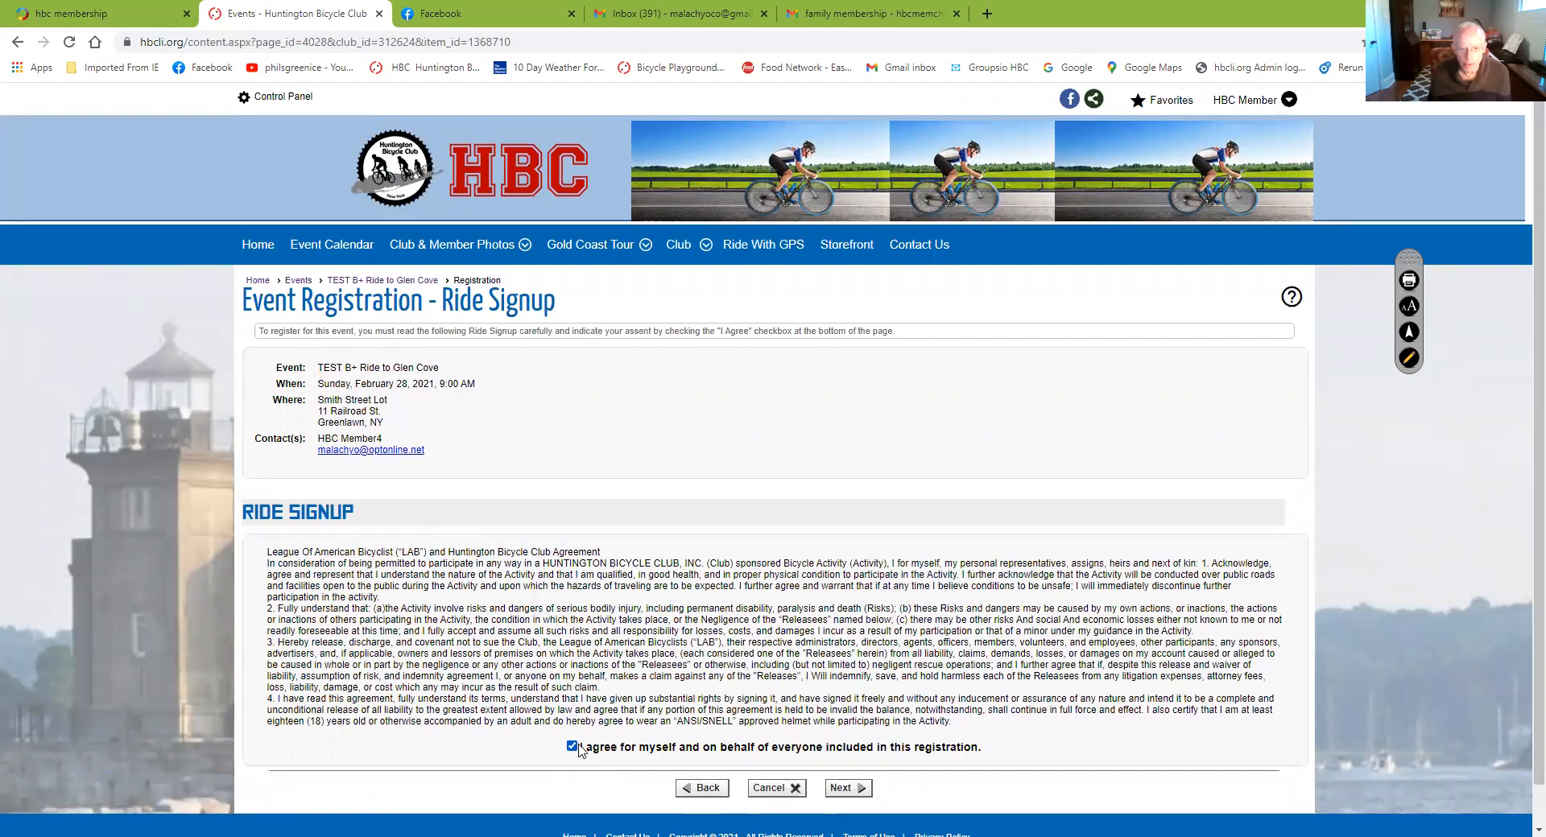
pyautogui.click(842, 789)
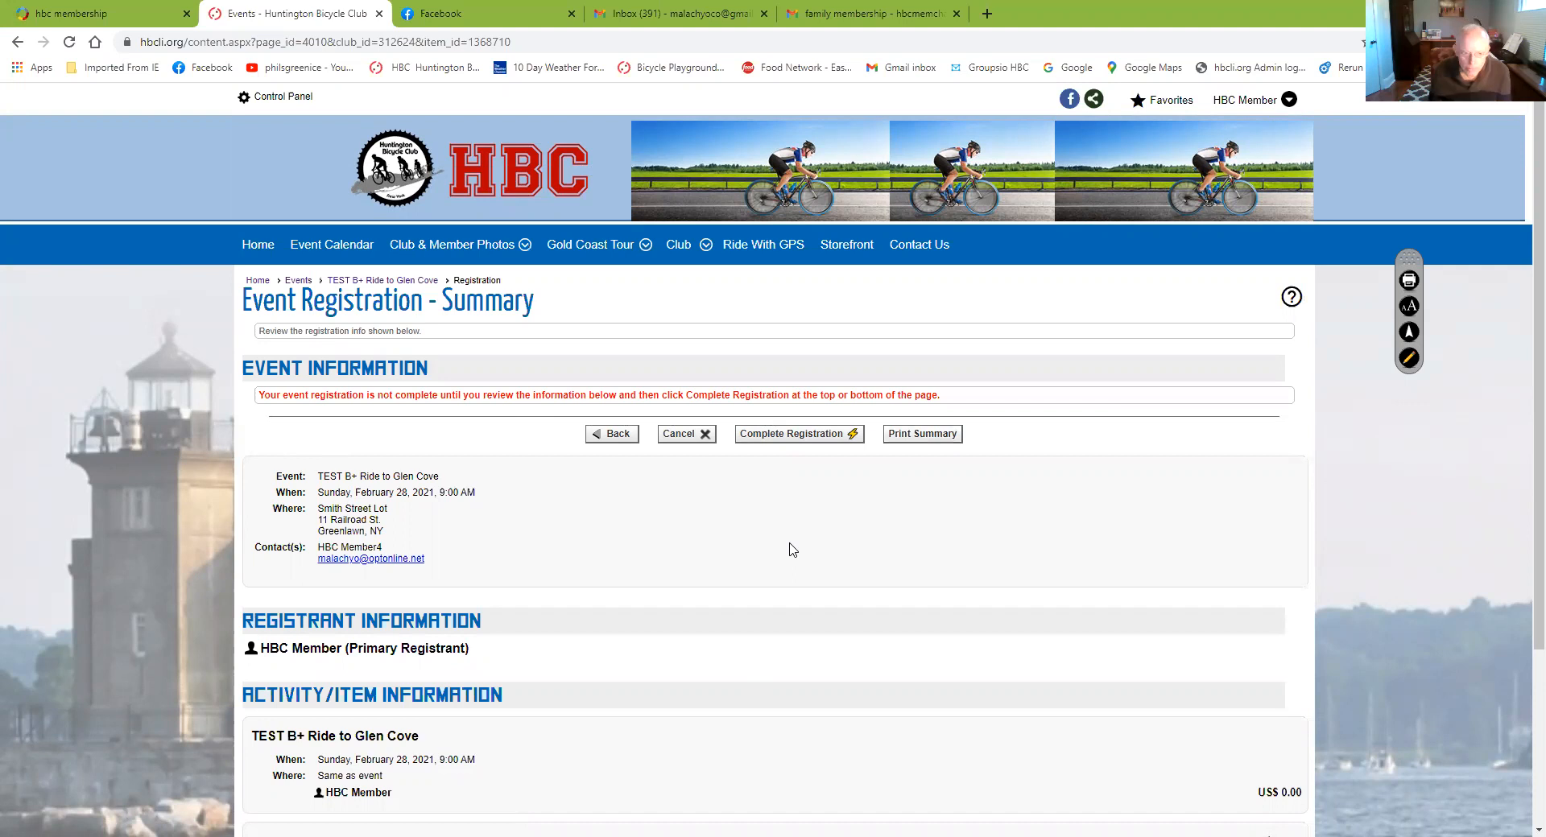
pyautogui.scroll(-3, 792, 549)
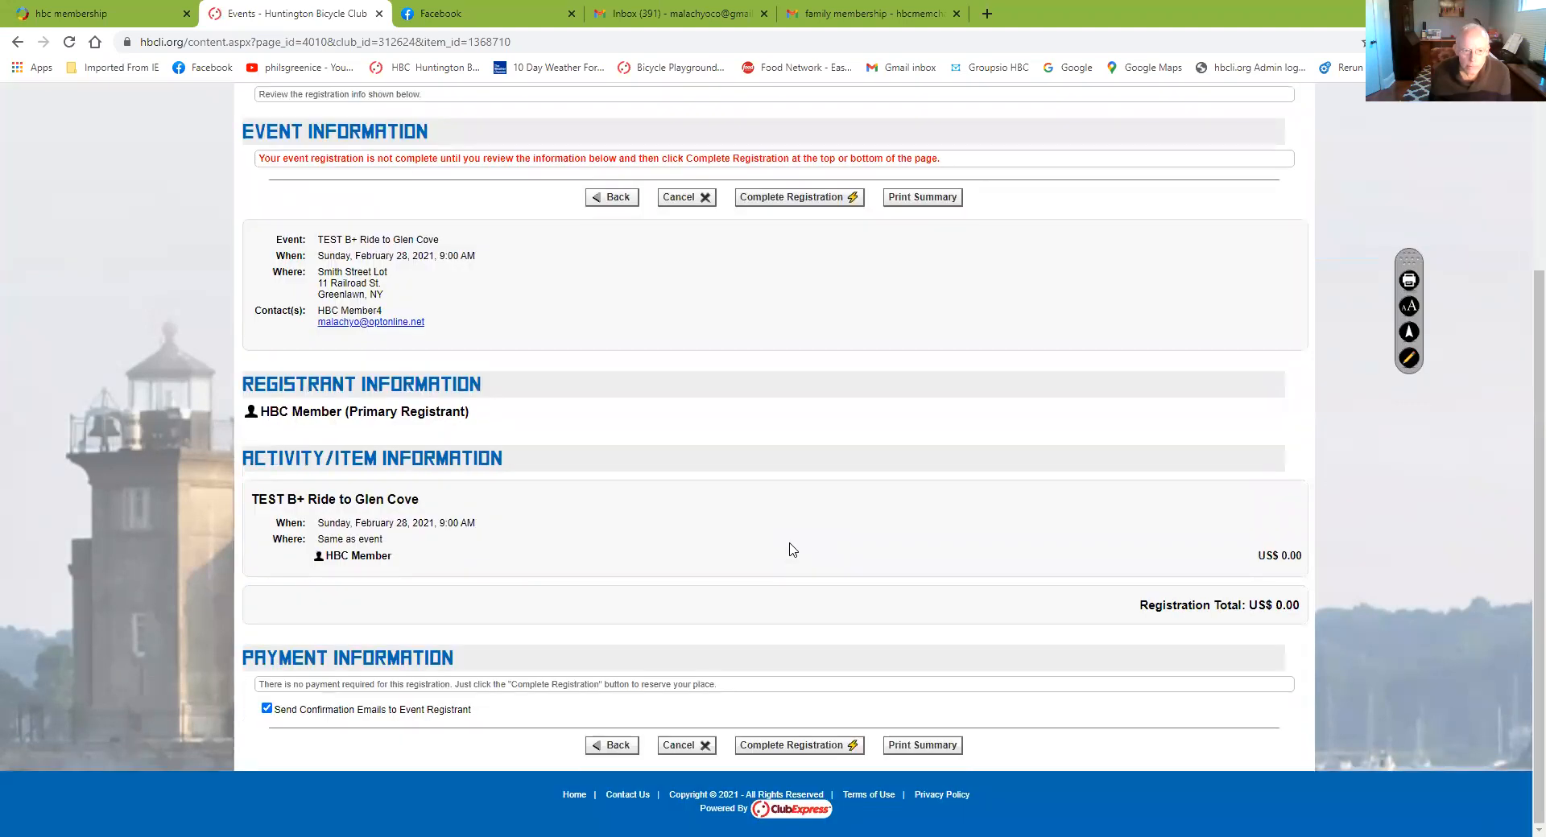
pyautogui.click(803, 747)
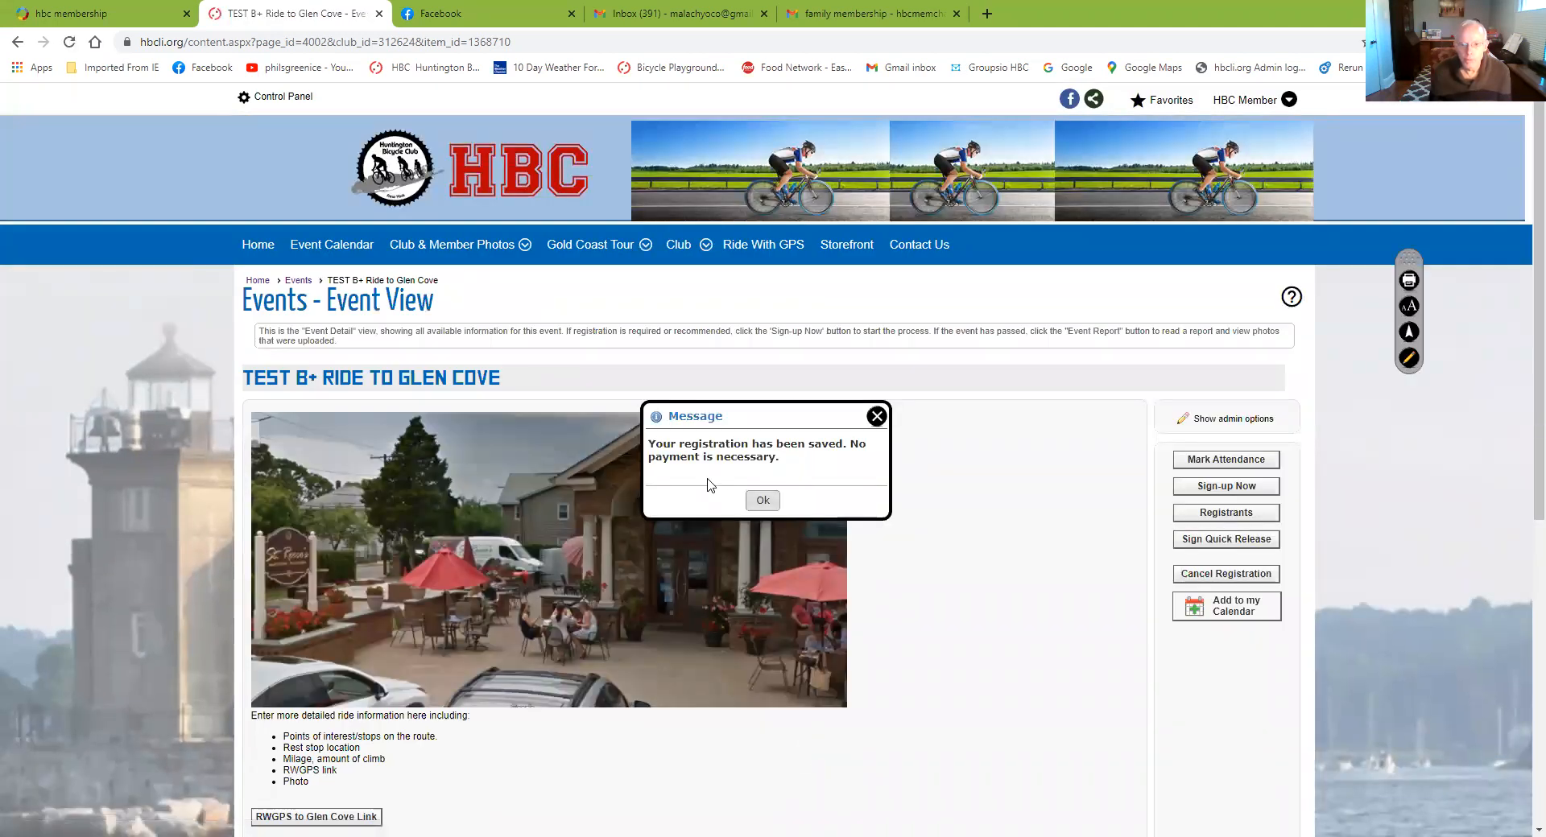
pyautogui.click(762, 501)
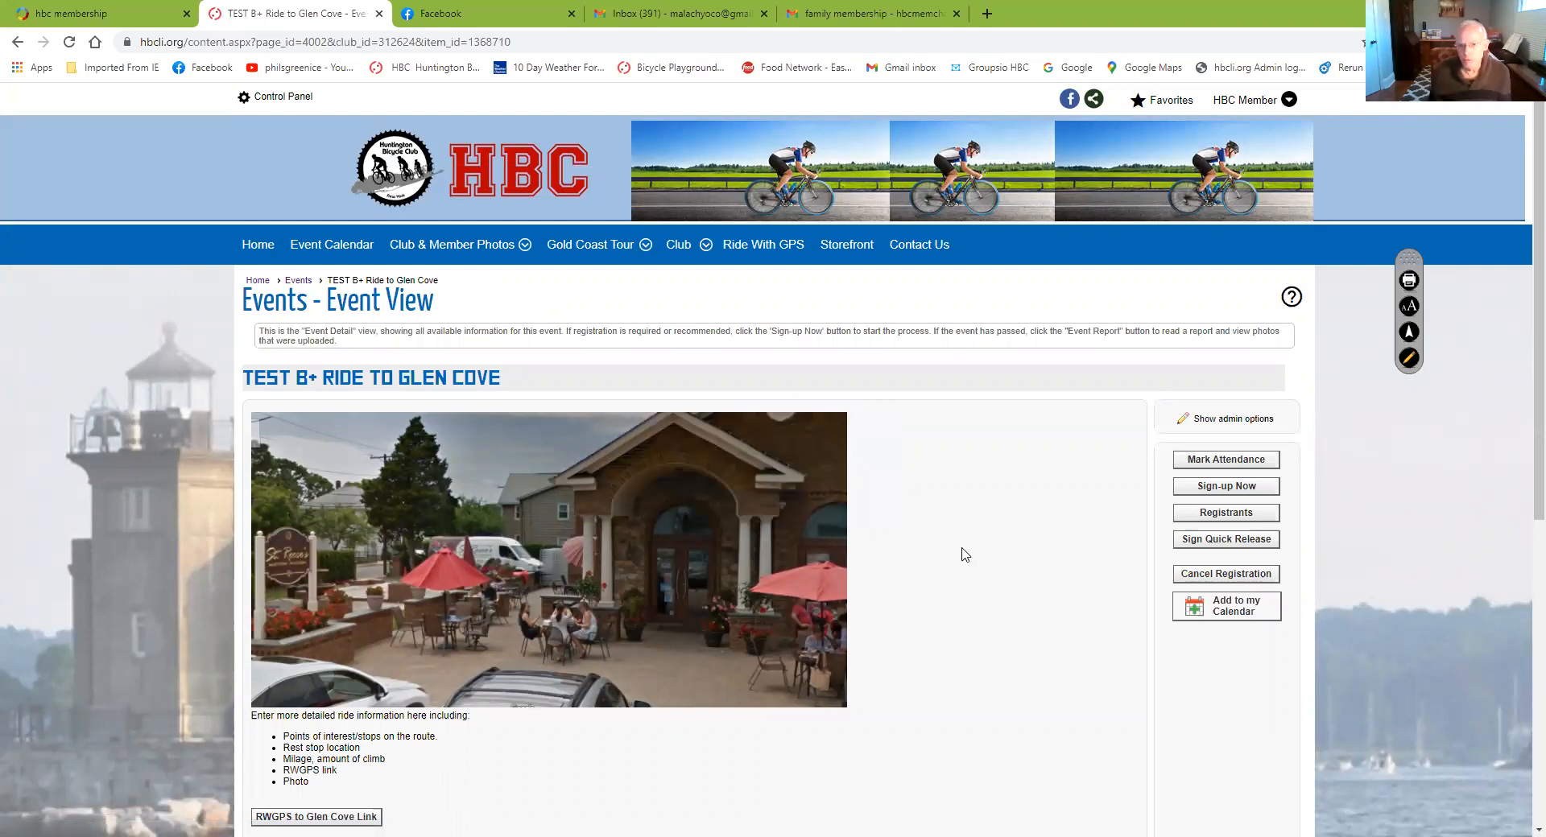
# - Look over the ride's event page once more and return to the club's event calendar
pyautogui.scroll(-4, 965, 554)
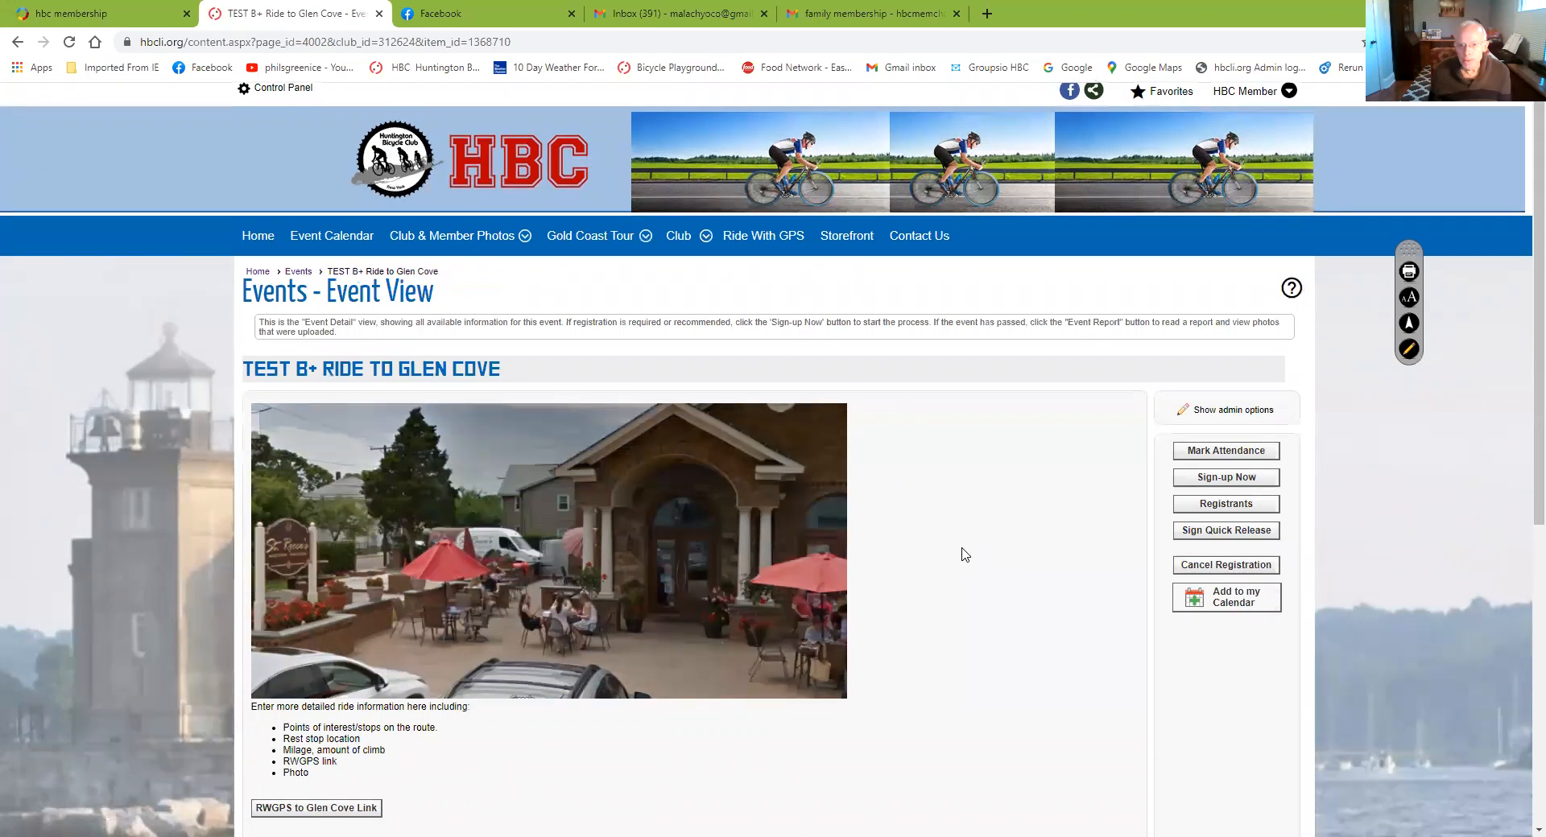
pyautogui.scroll(4, 965, 554)
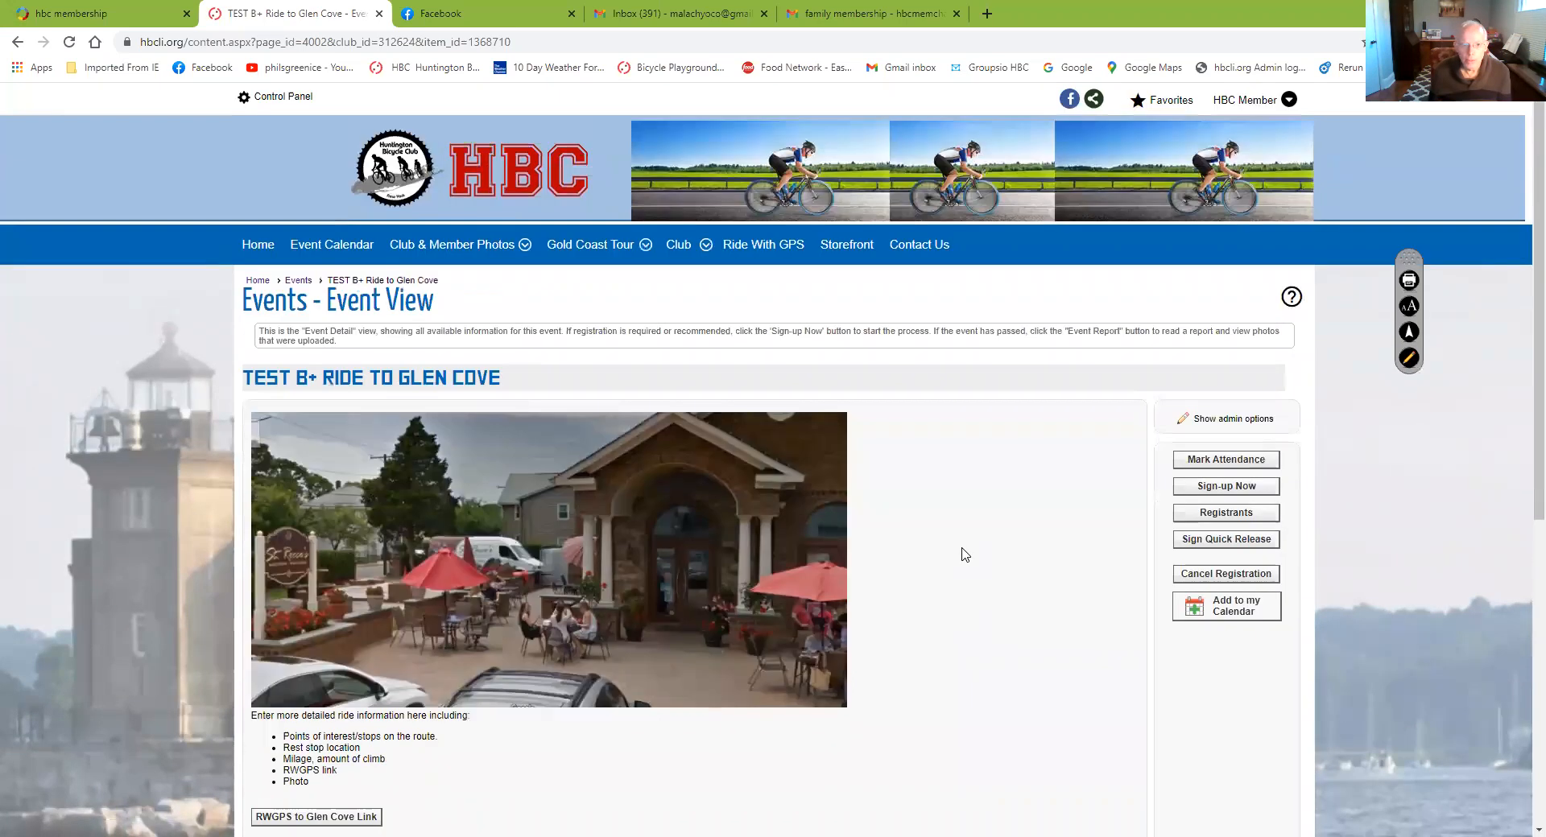
pyautogui.click(326, 246)
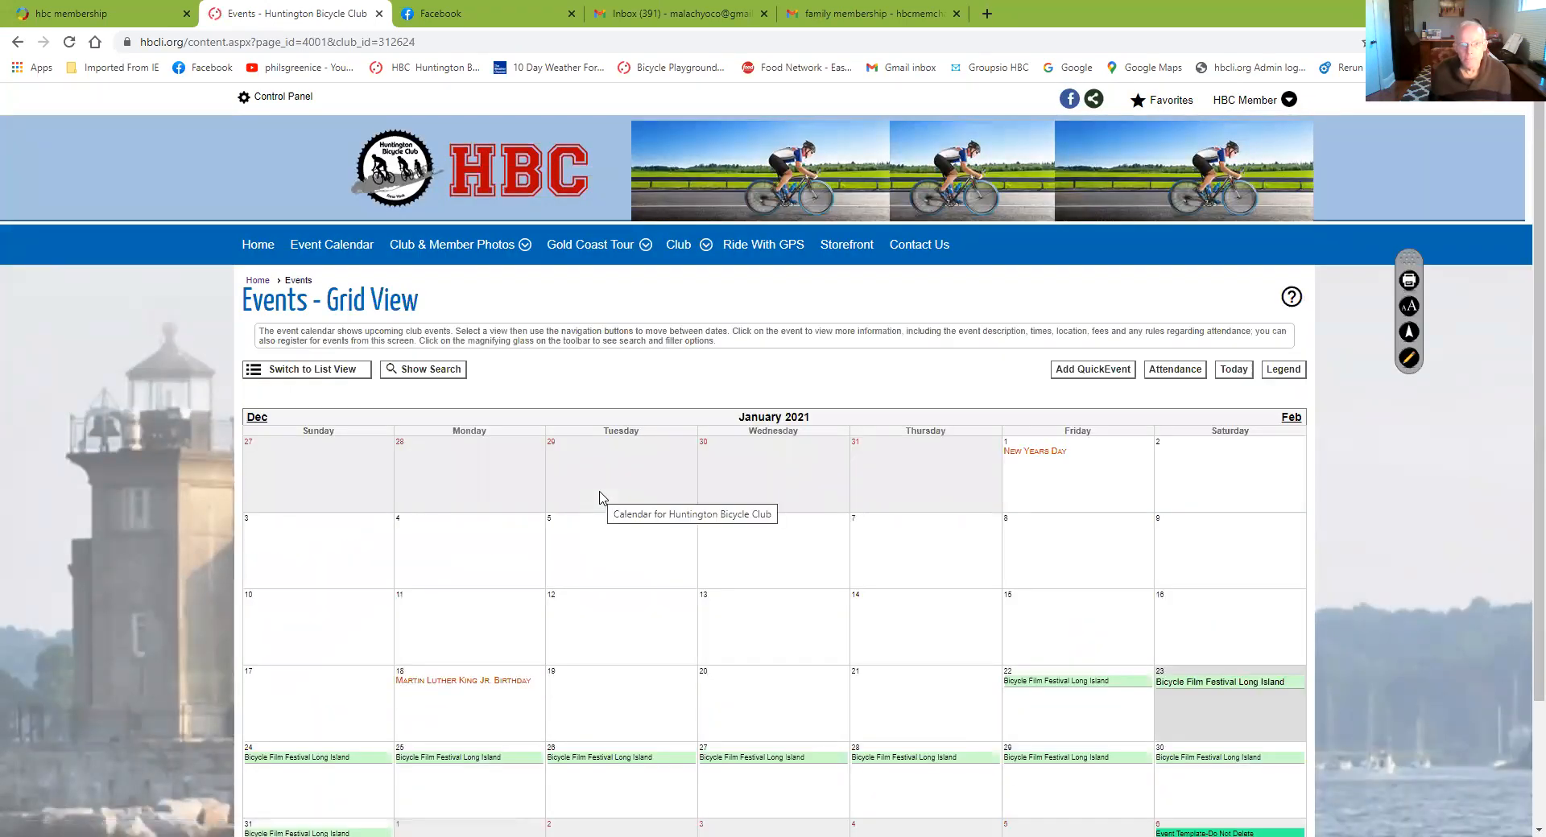
# - Switch the event calendar to list view, look through the January 2021 events and advance to February 2021
pyautogui.click(306, 377)
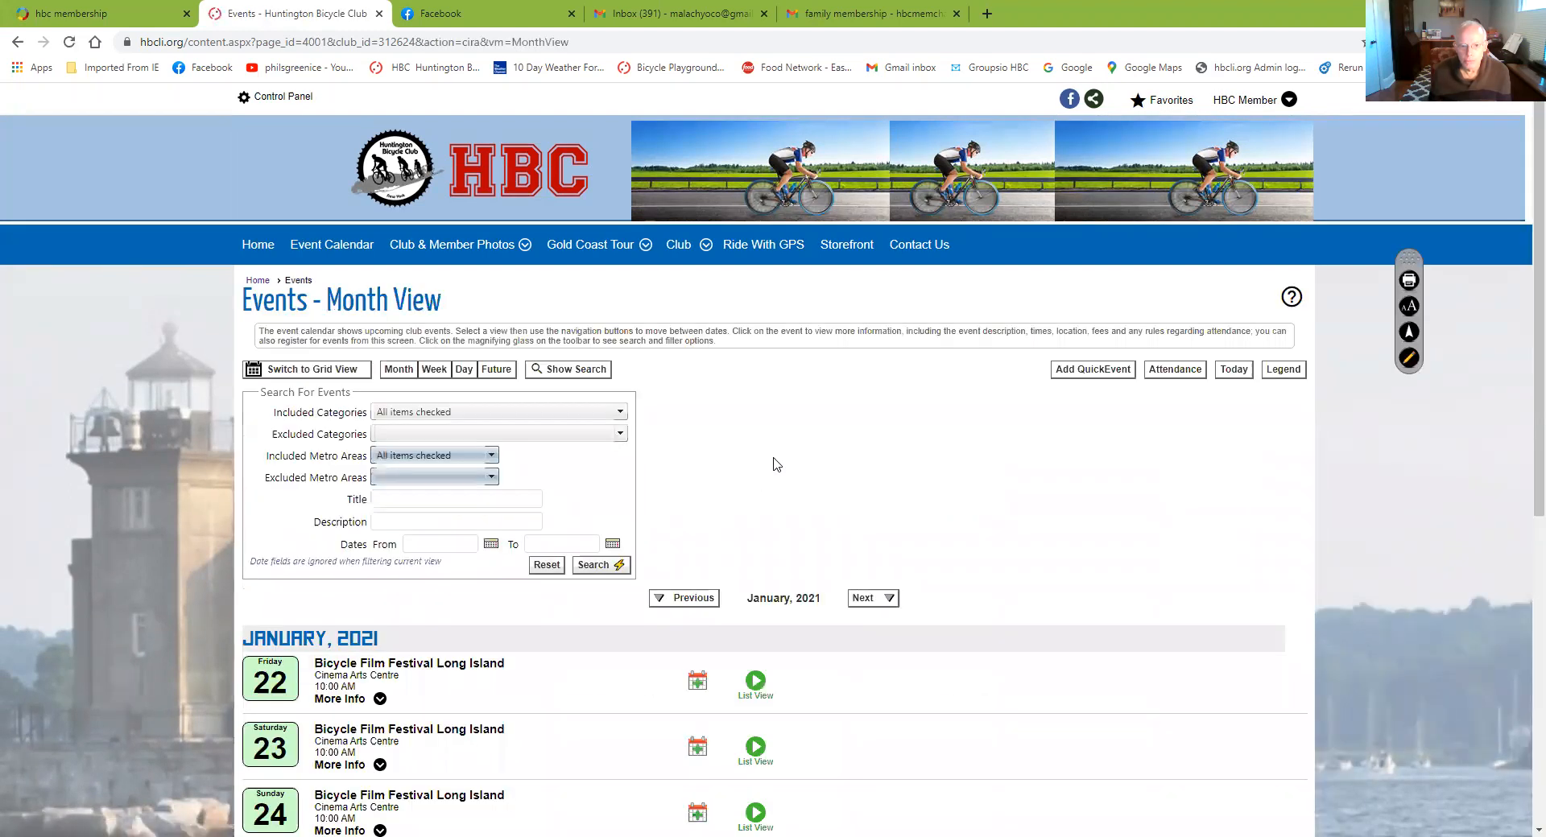
pyautogui.scroll(-7, 854, 467)
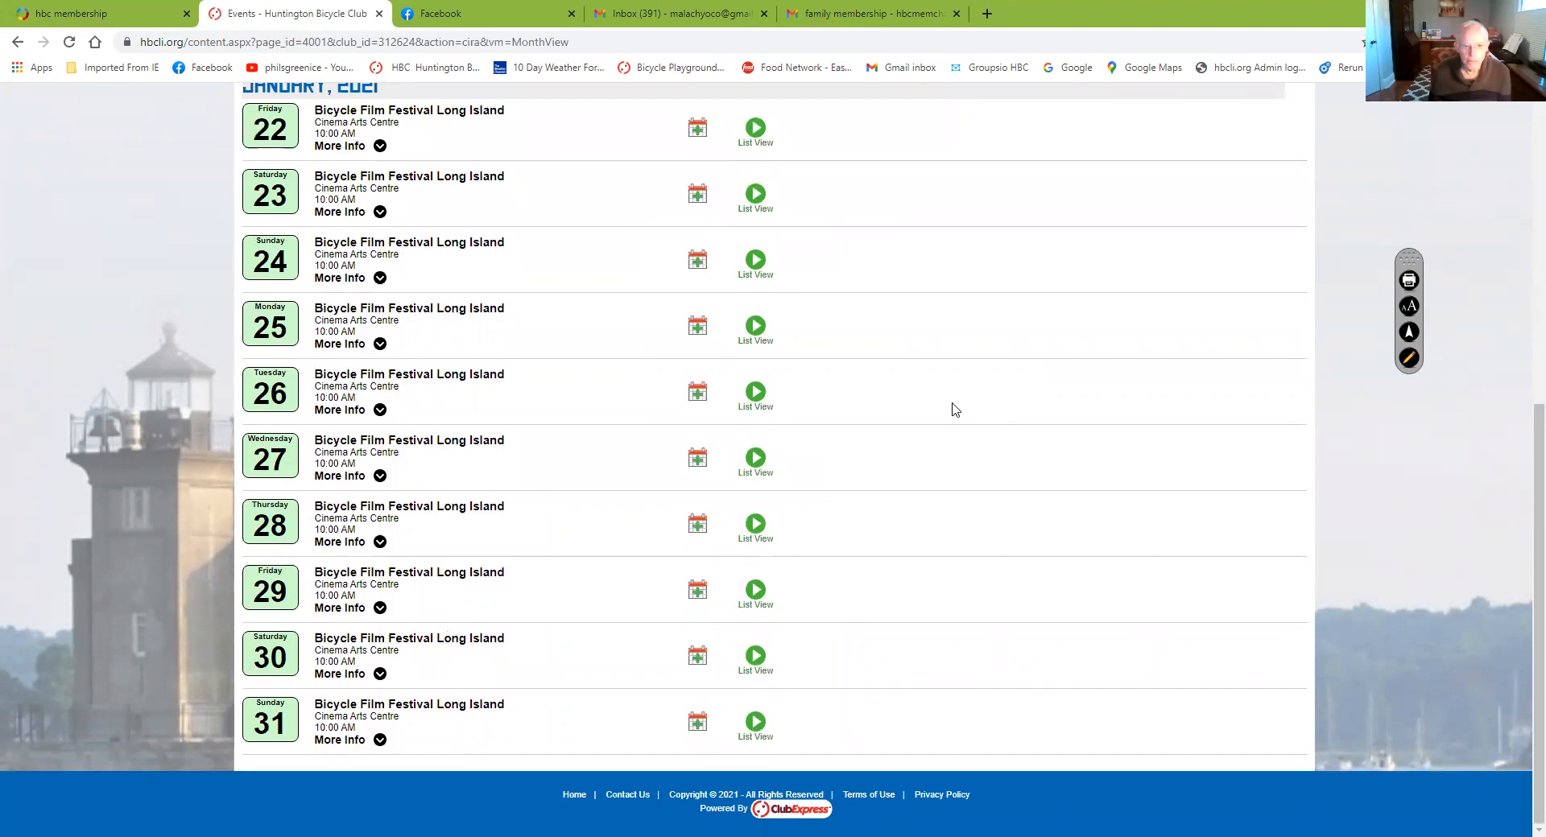
pyautogui.scroll(4, 953, 408)
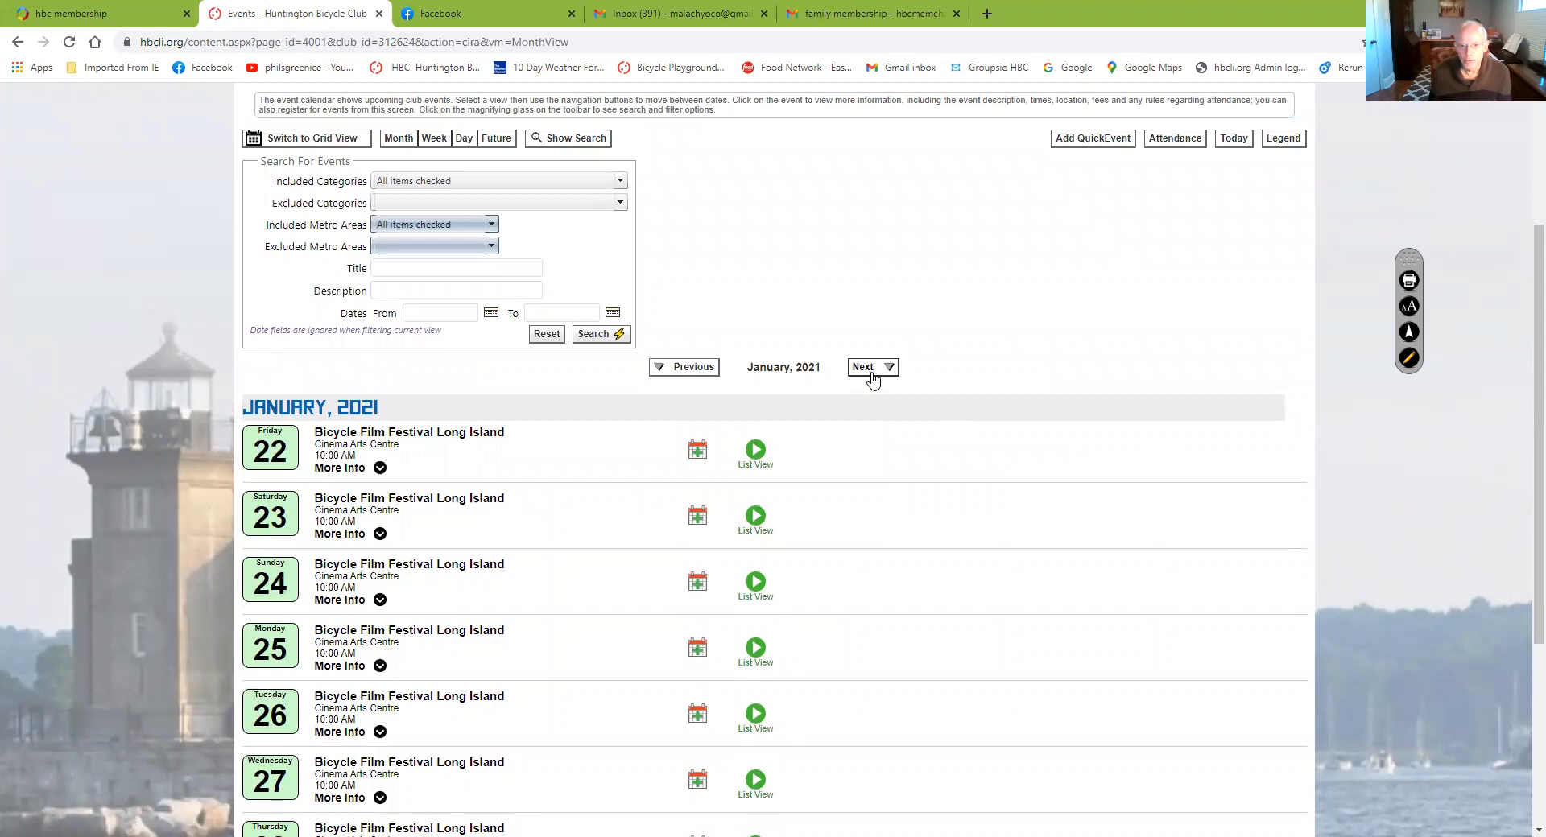
pyautogui.click(873, 376)
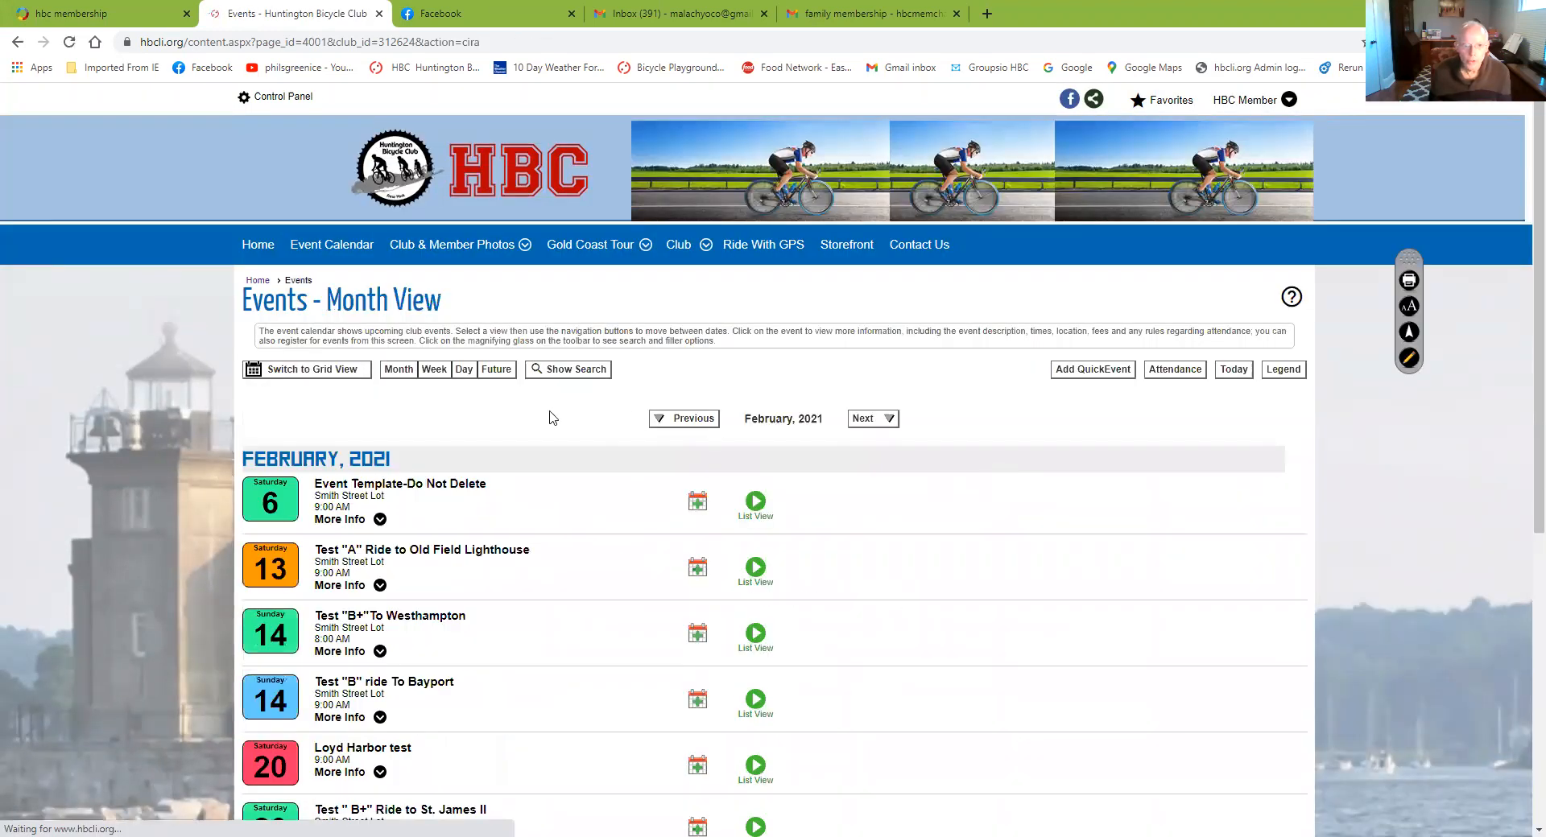
# - List all future events and look through the January and February 2021 entries
pyautogui.click(497, 370)
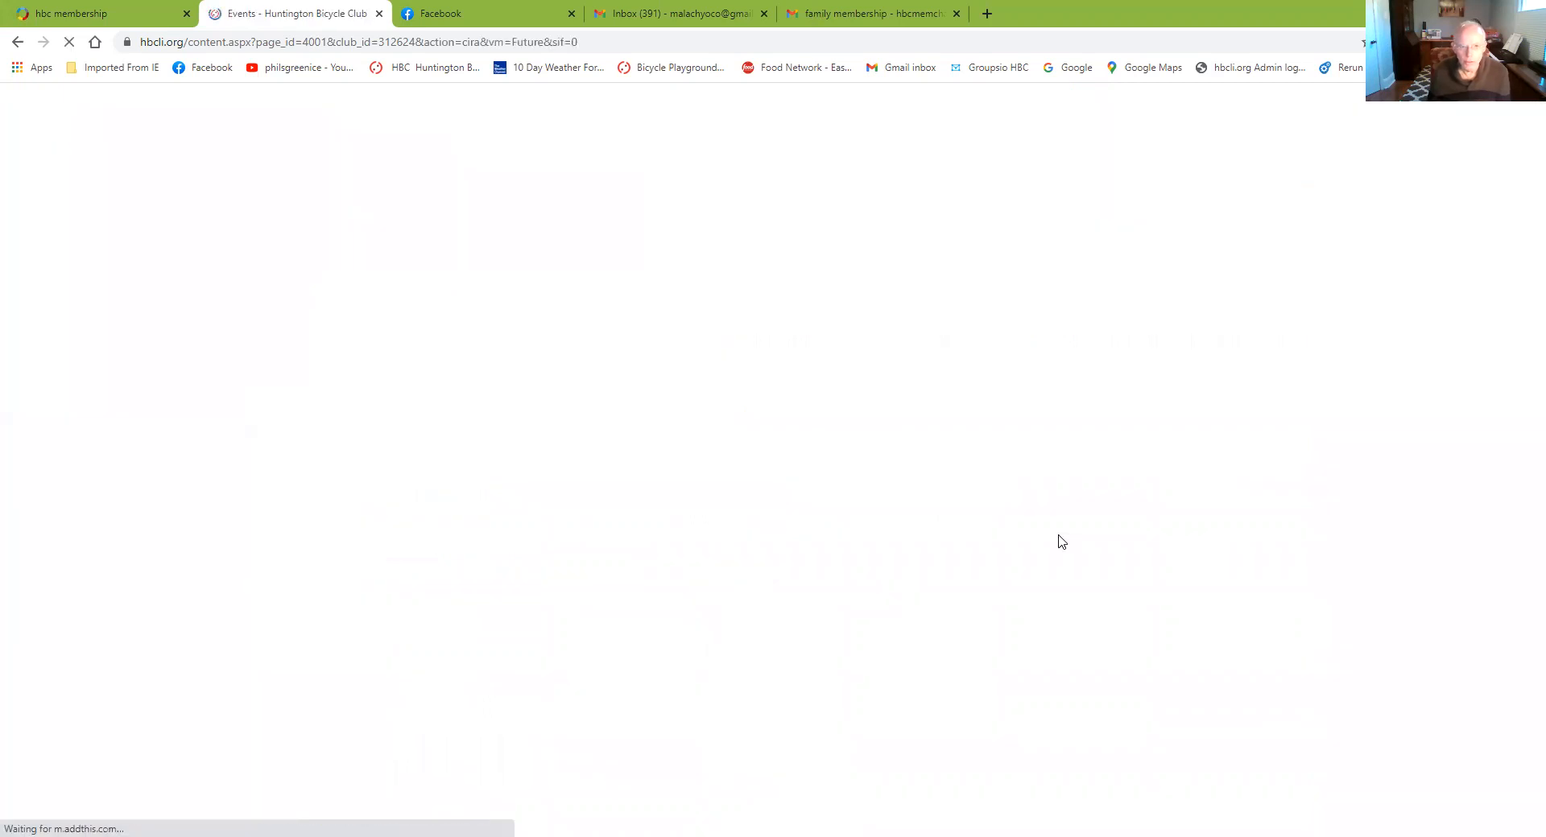
pyautogui.scroll(-4, 993, 518)
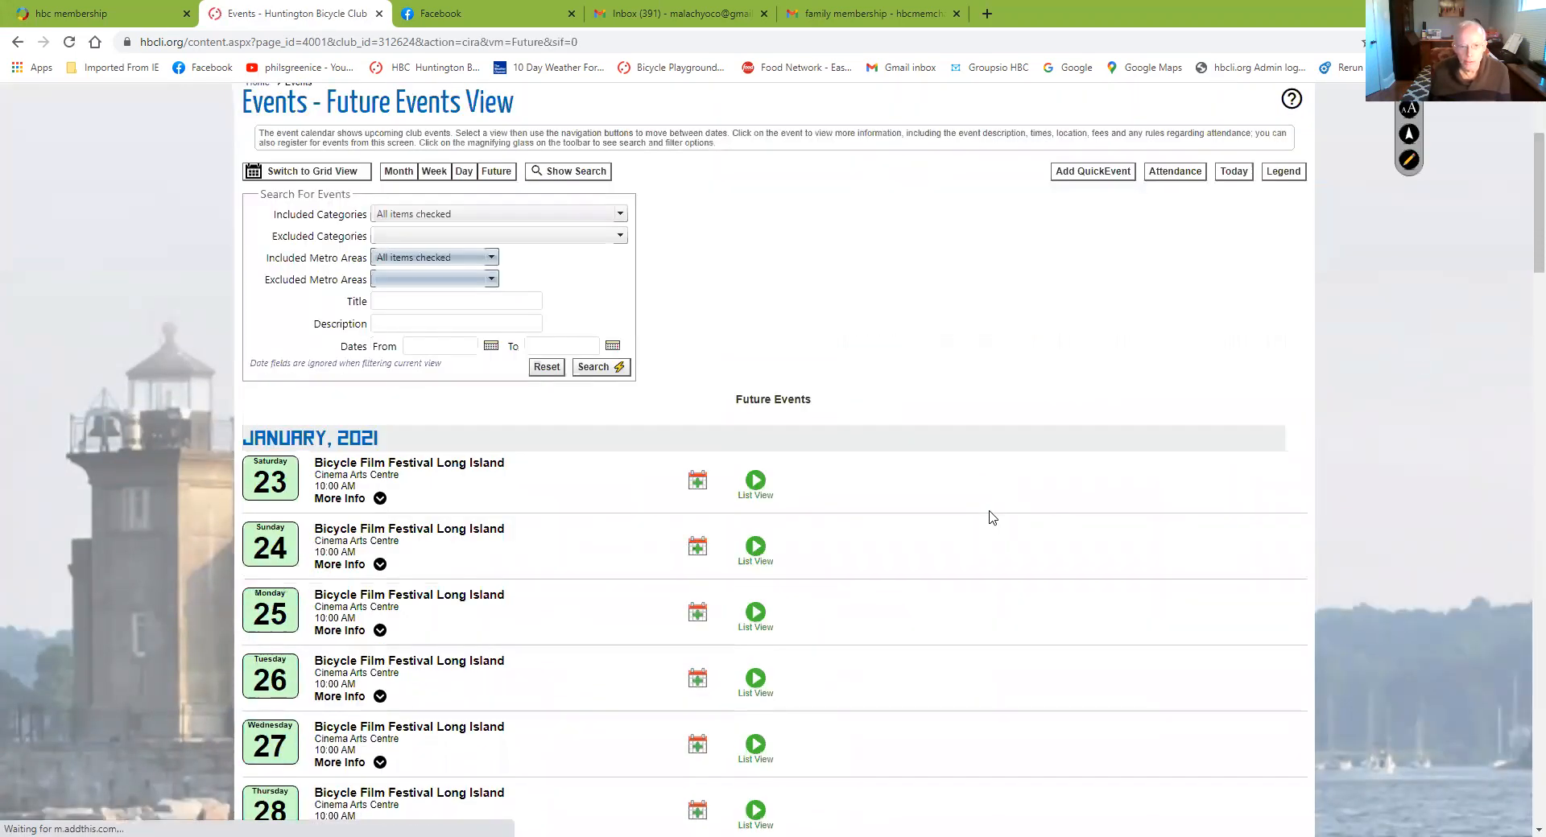
pyautogui.scroll(-20, 993, 518)
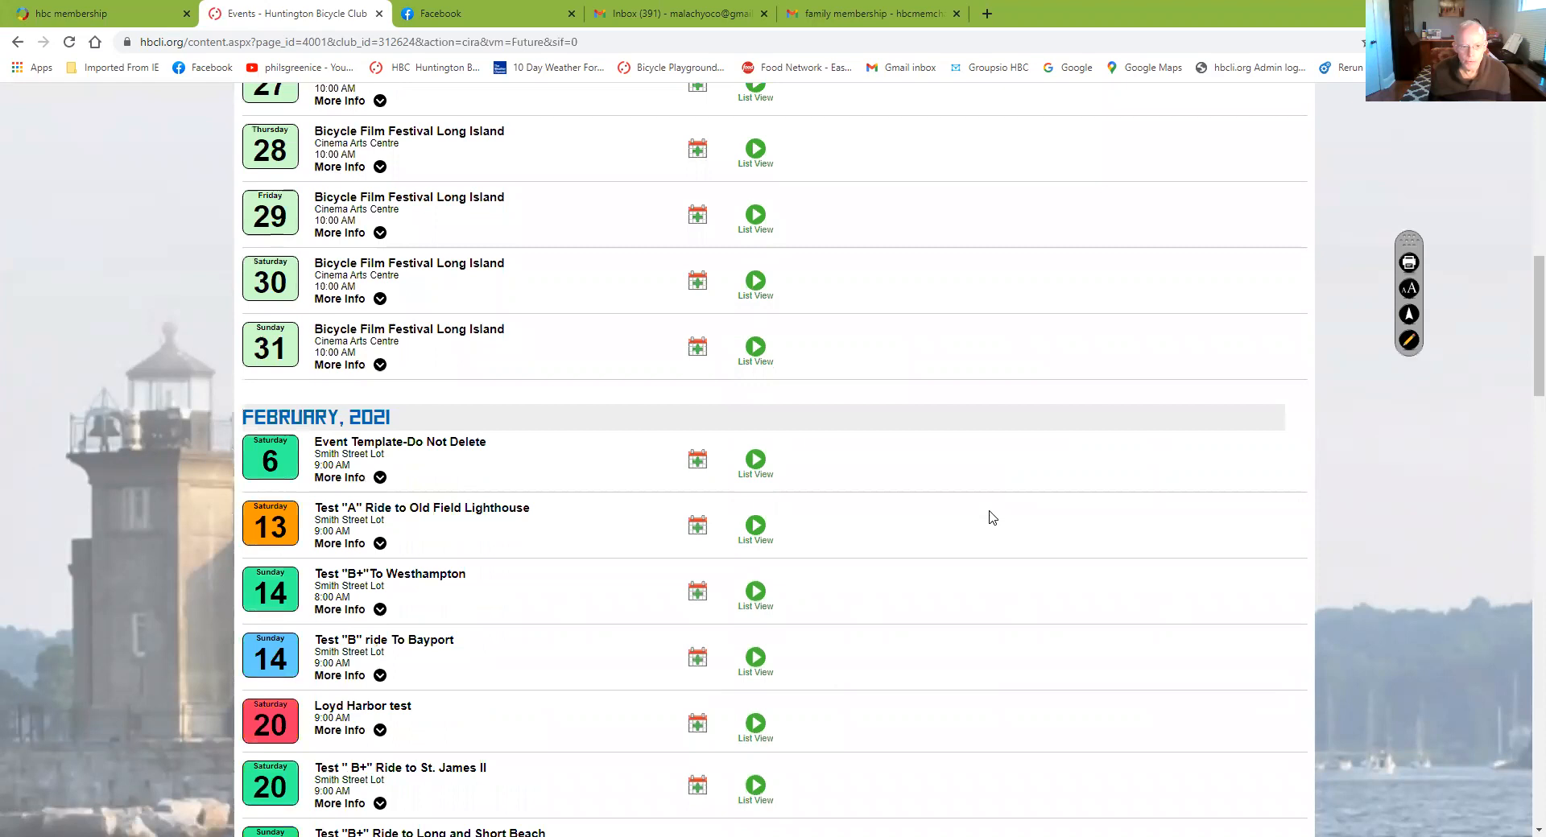
pyautogui.scroll(20, 993, 518)
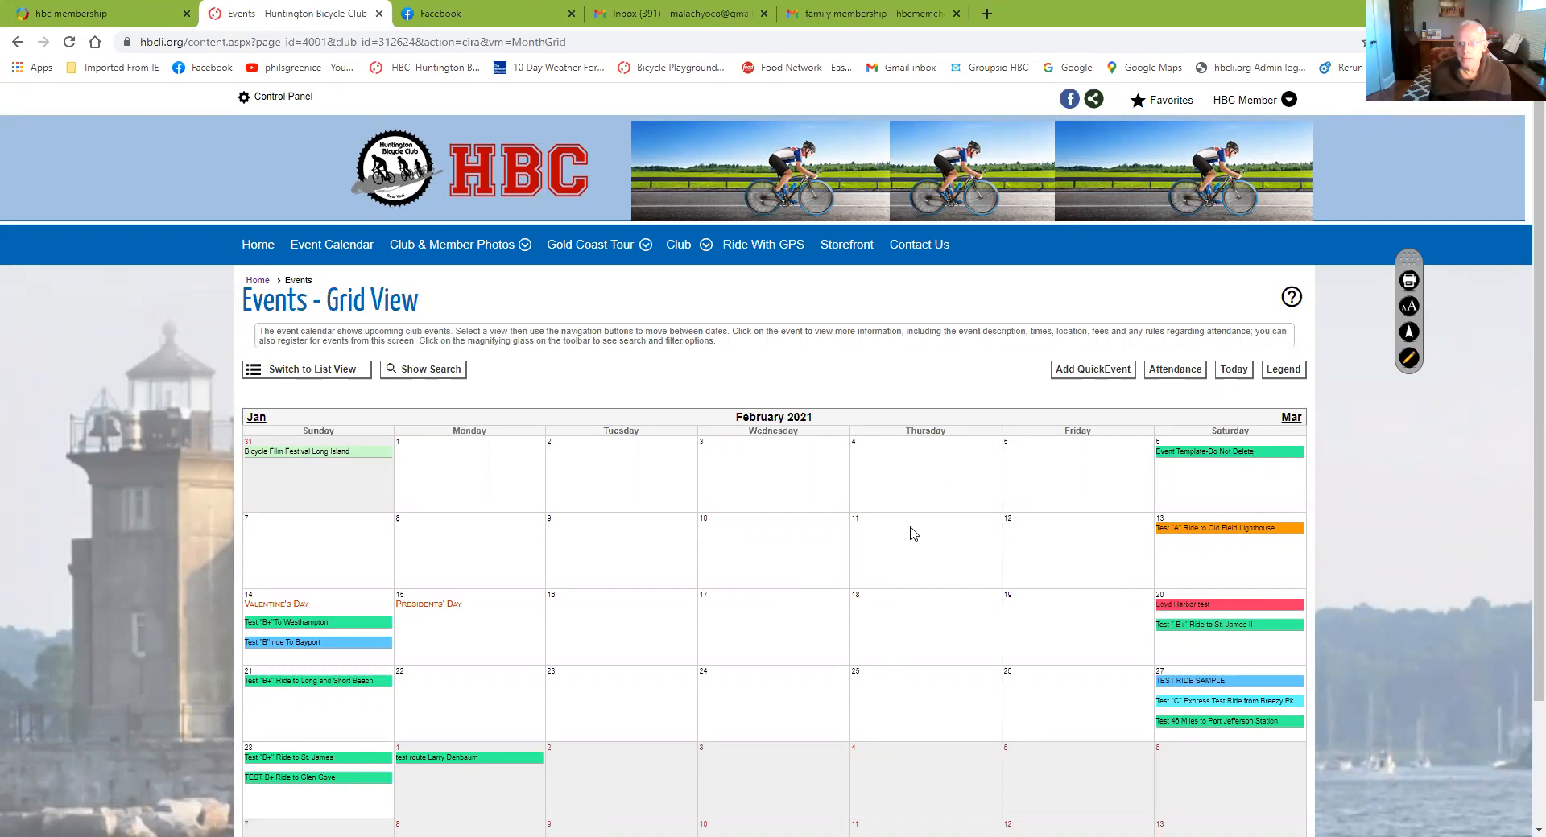
# - Log out of the HBC Member account and dismiss the logout message
pyautogui.click(1288, 99)
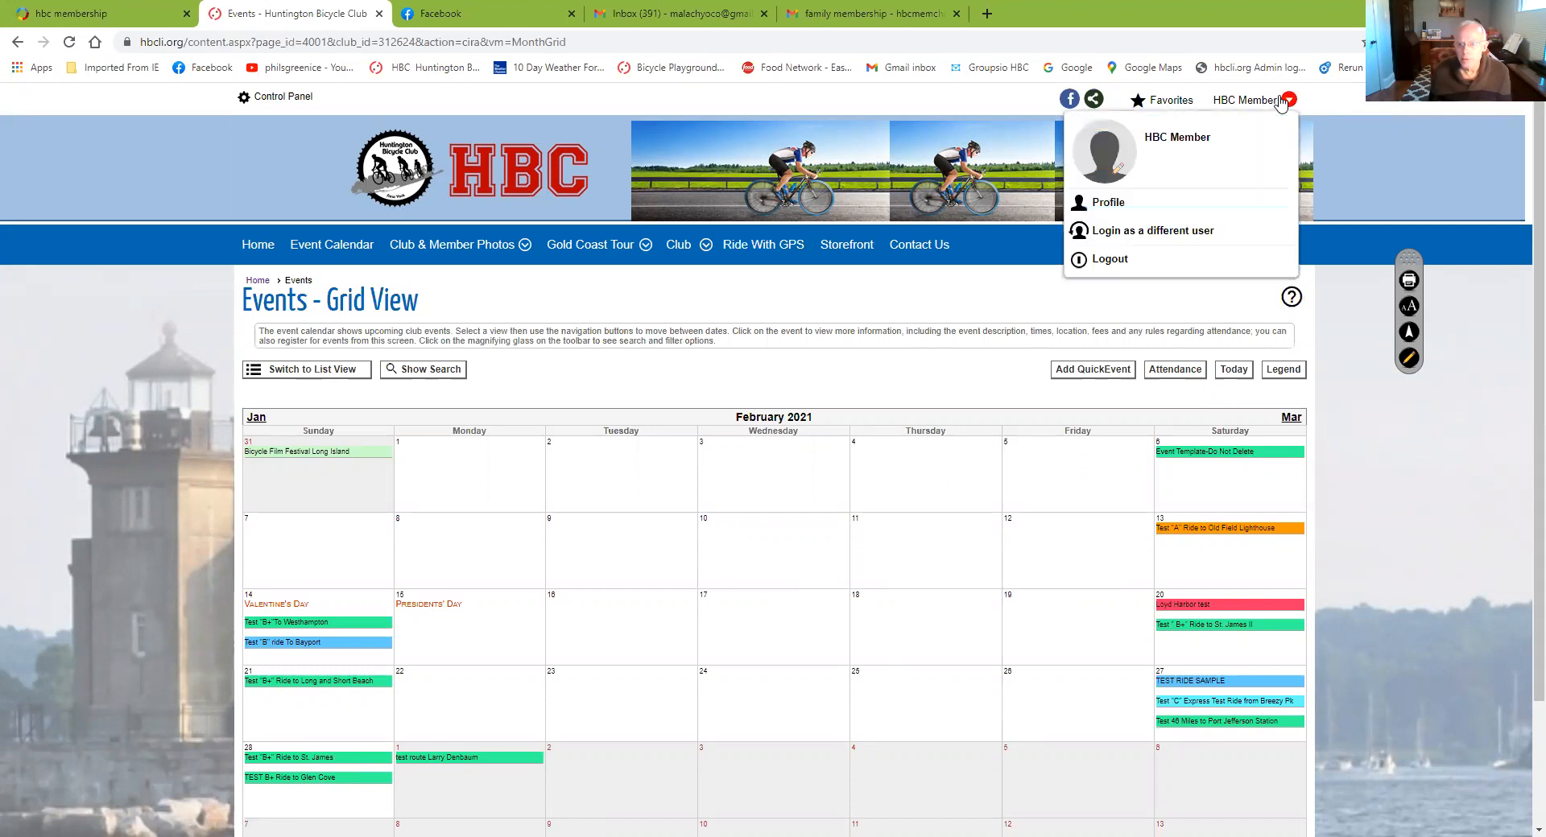
pyautogui.click(1111, 259)
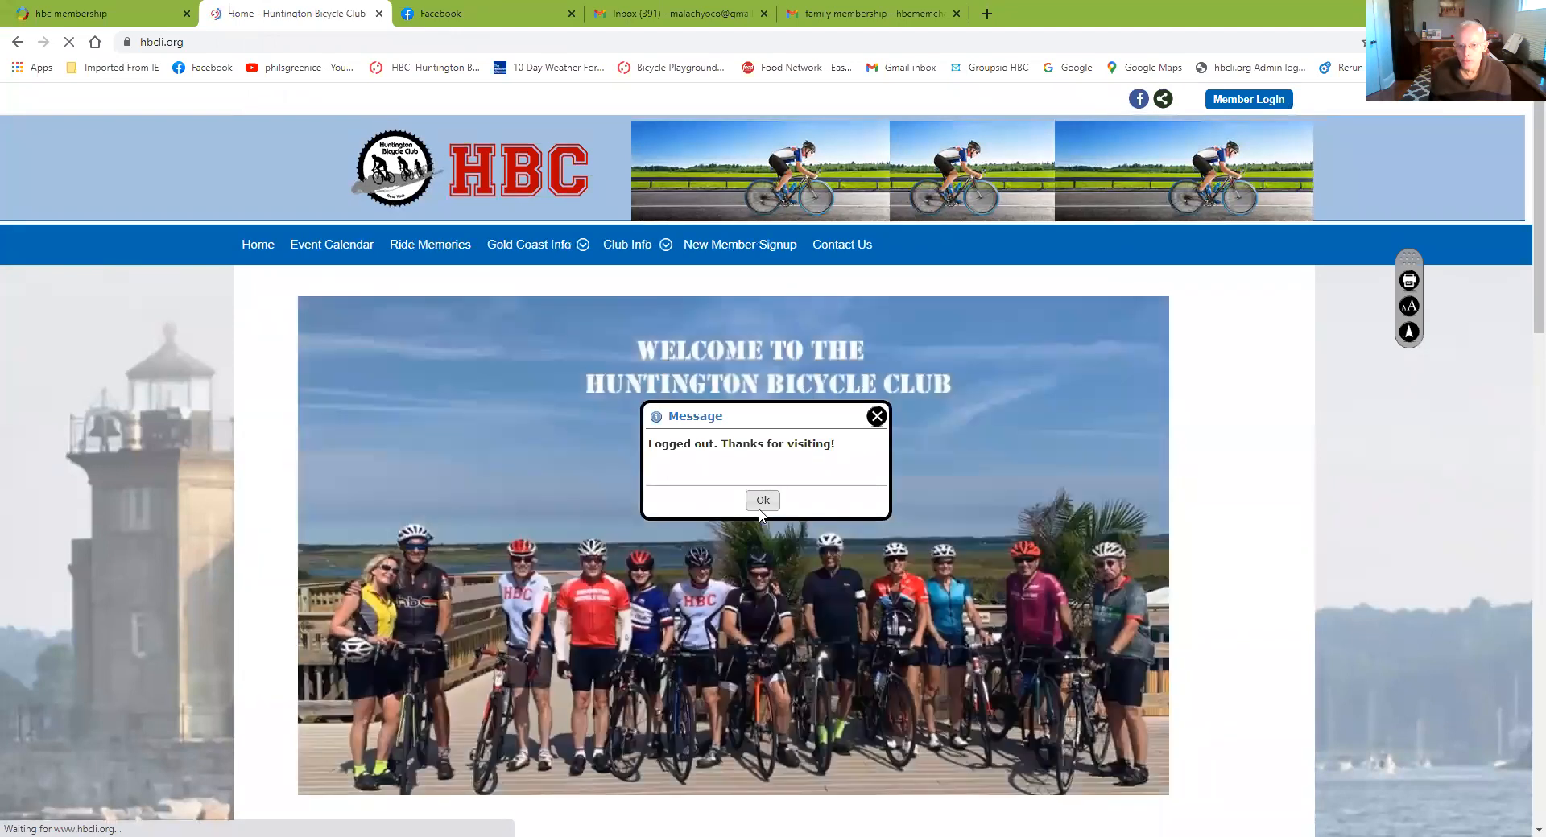
pyautogui.click(771, 497)
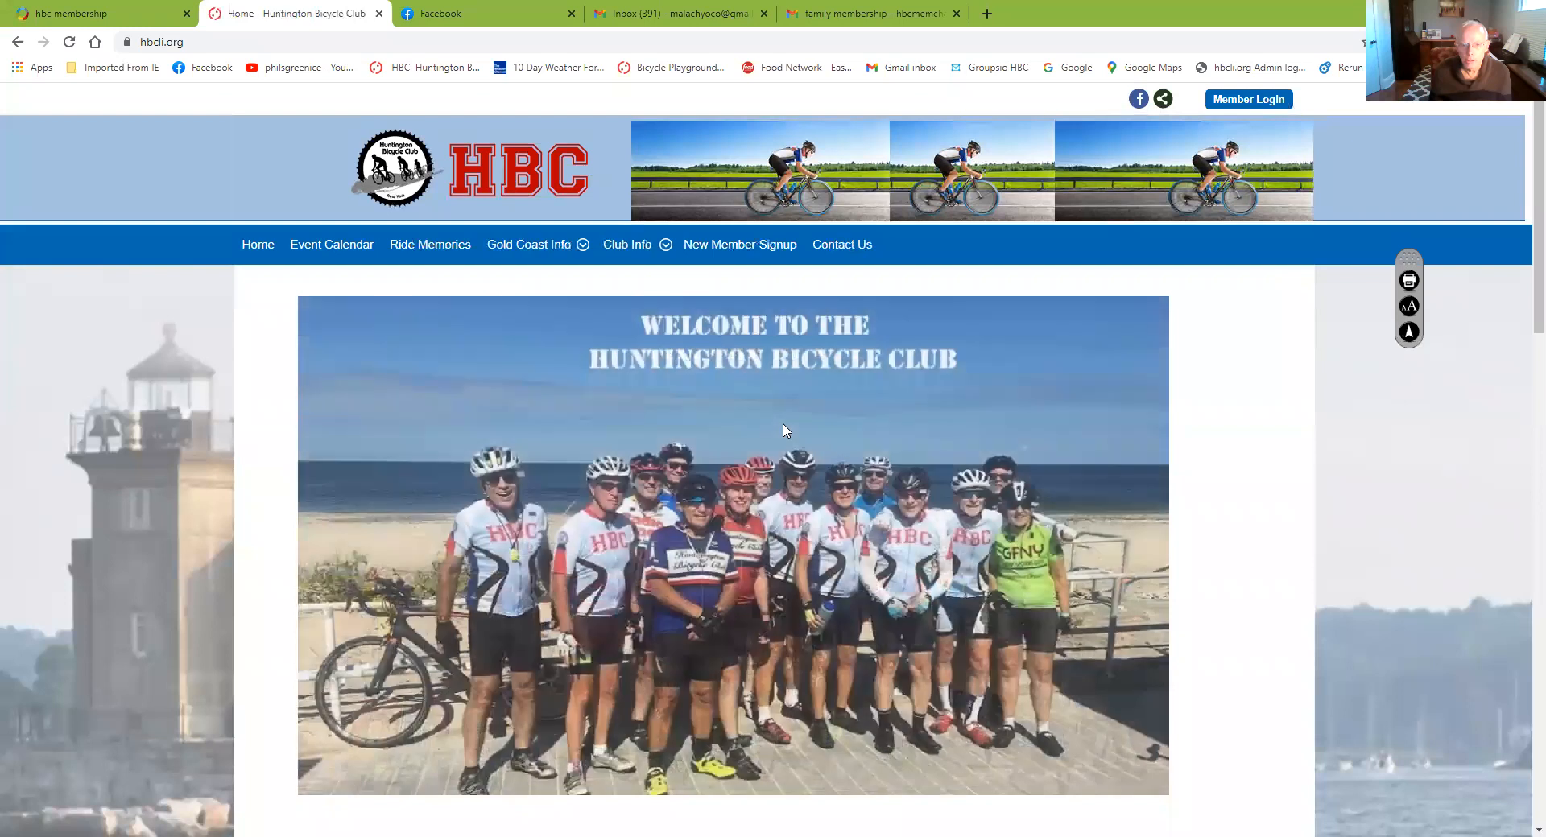
# - Open the event calendar as a logged-out visitor, examine which rides and details are public, and return to the home page
pyautogui.click(348, 250)
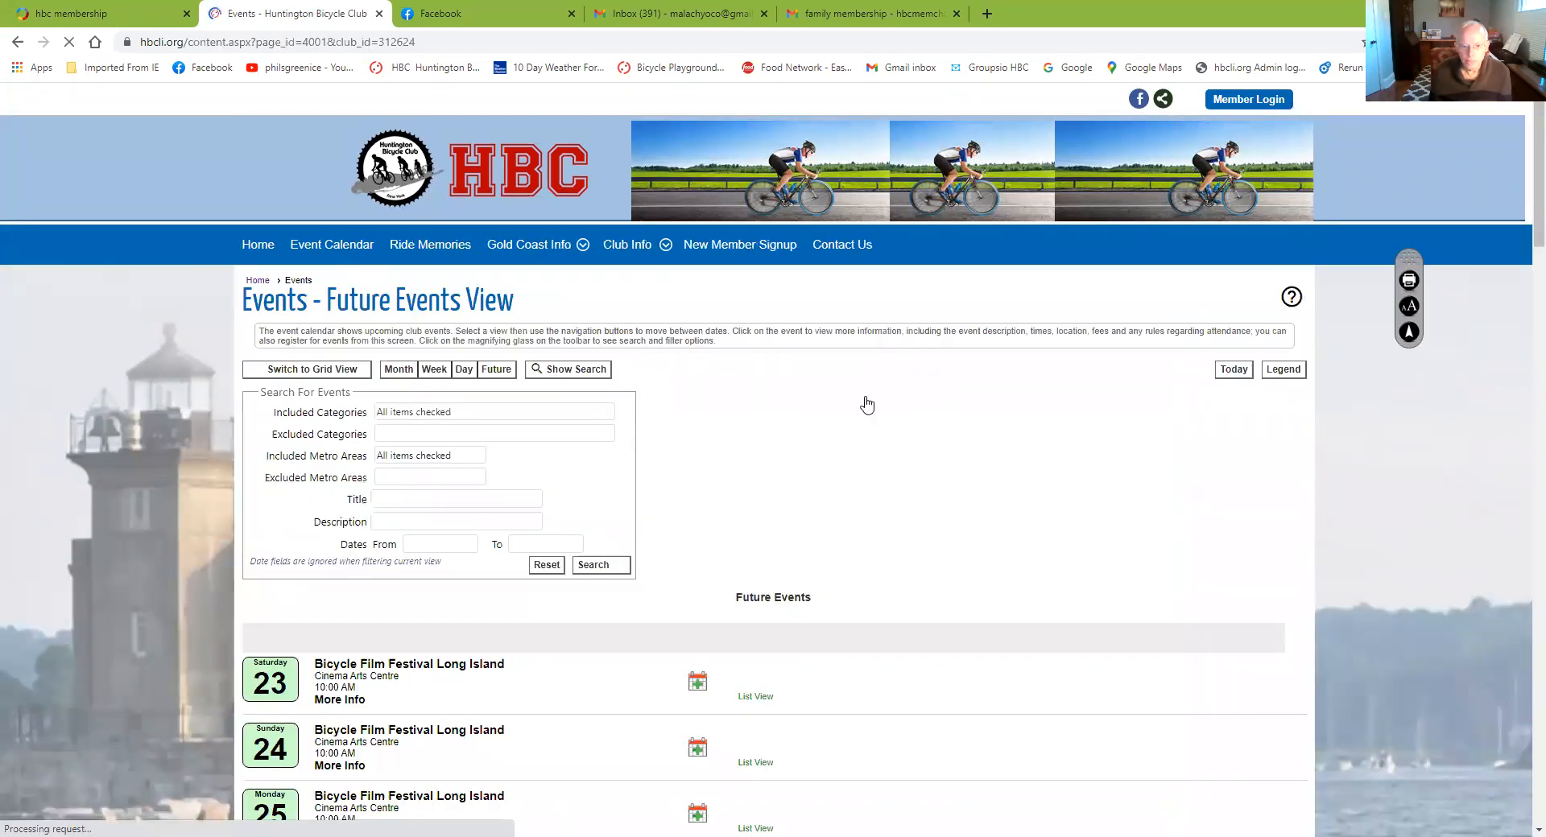
pyautogui.scroll(-4, 973, 550)
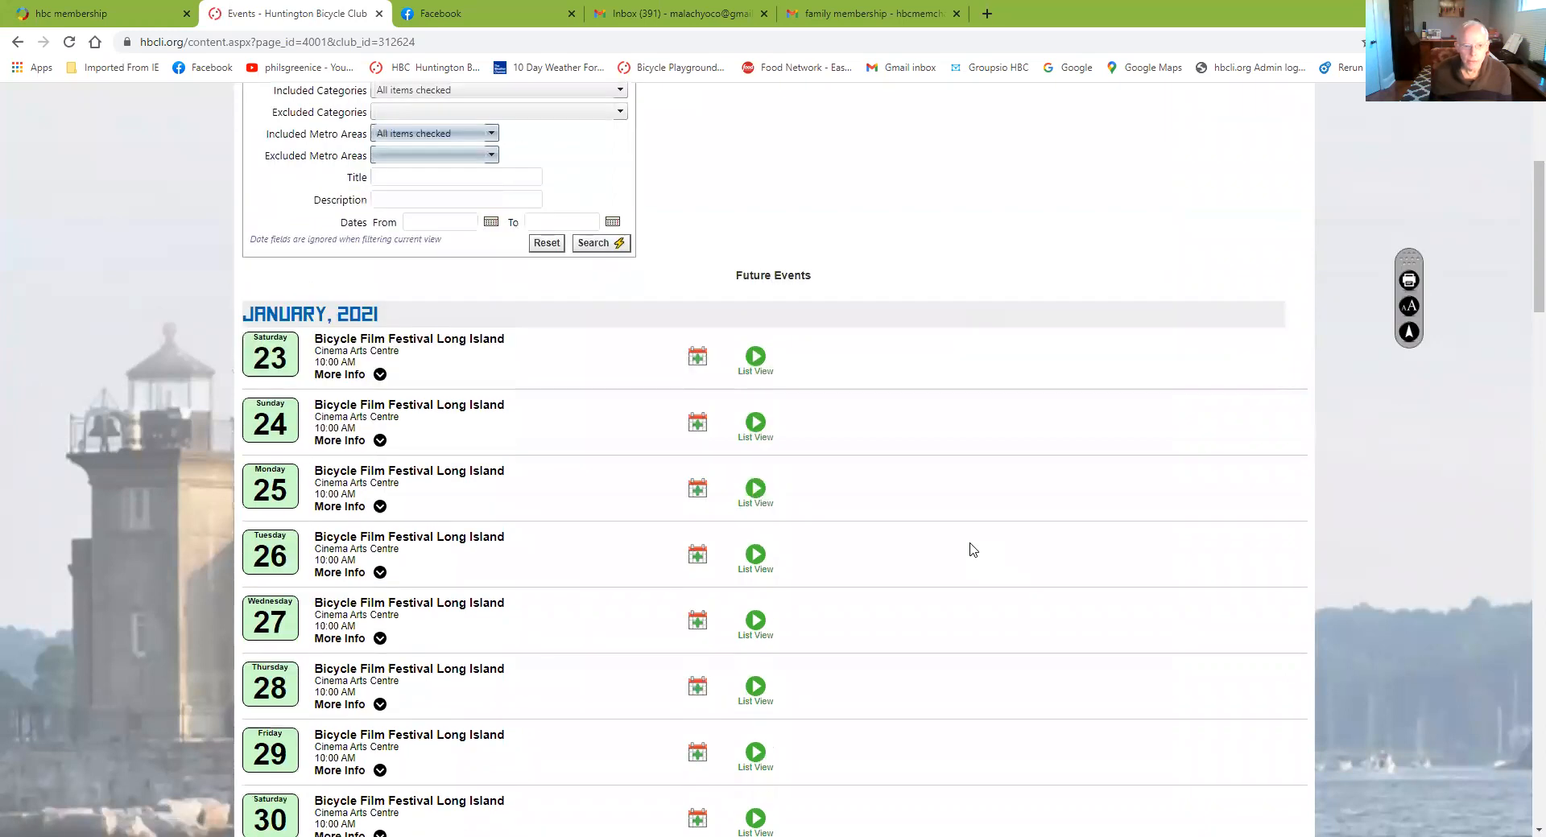
pyautogui.scroll(-2, 973, 550)
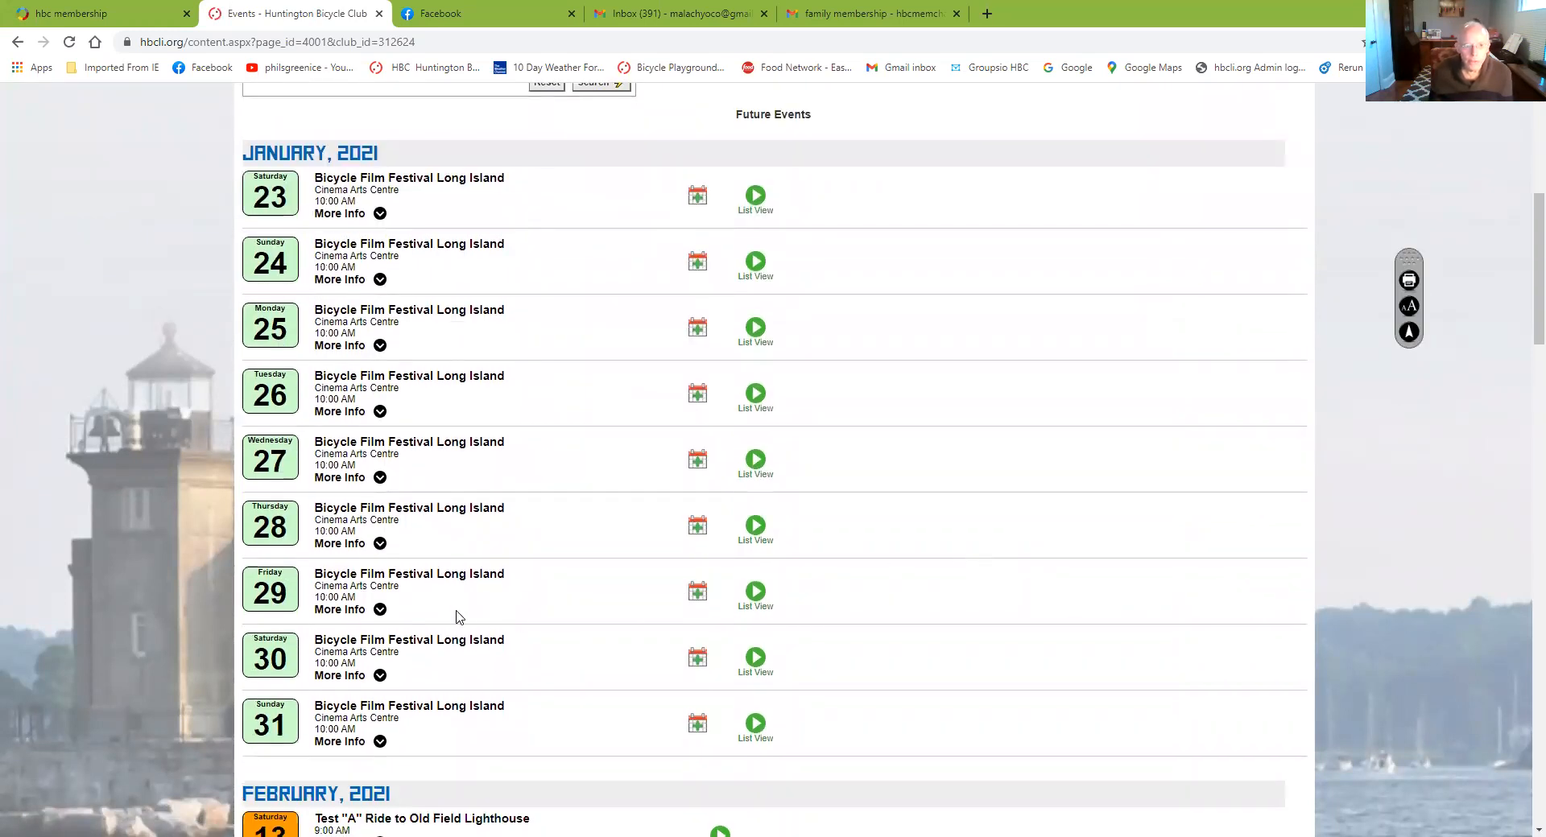
pyautogui.scroll(-11, 455, 617)
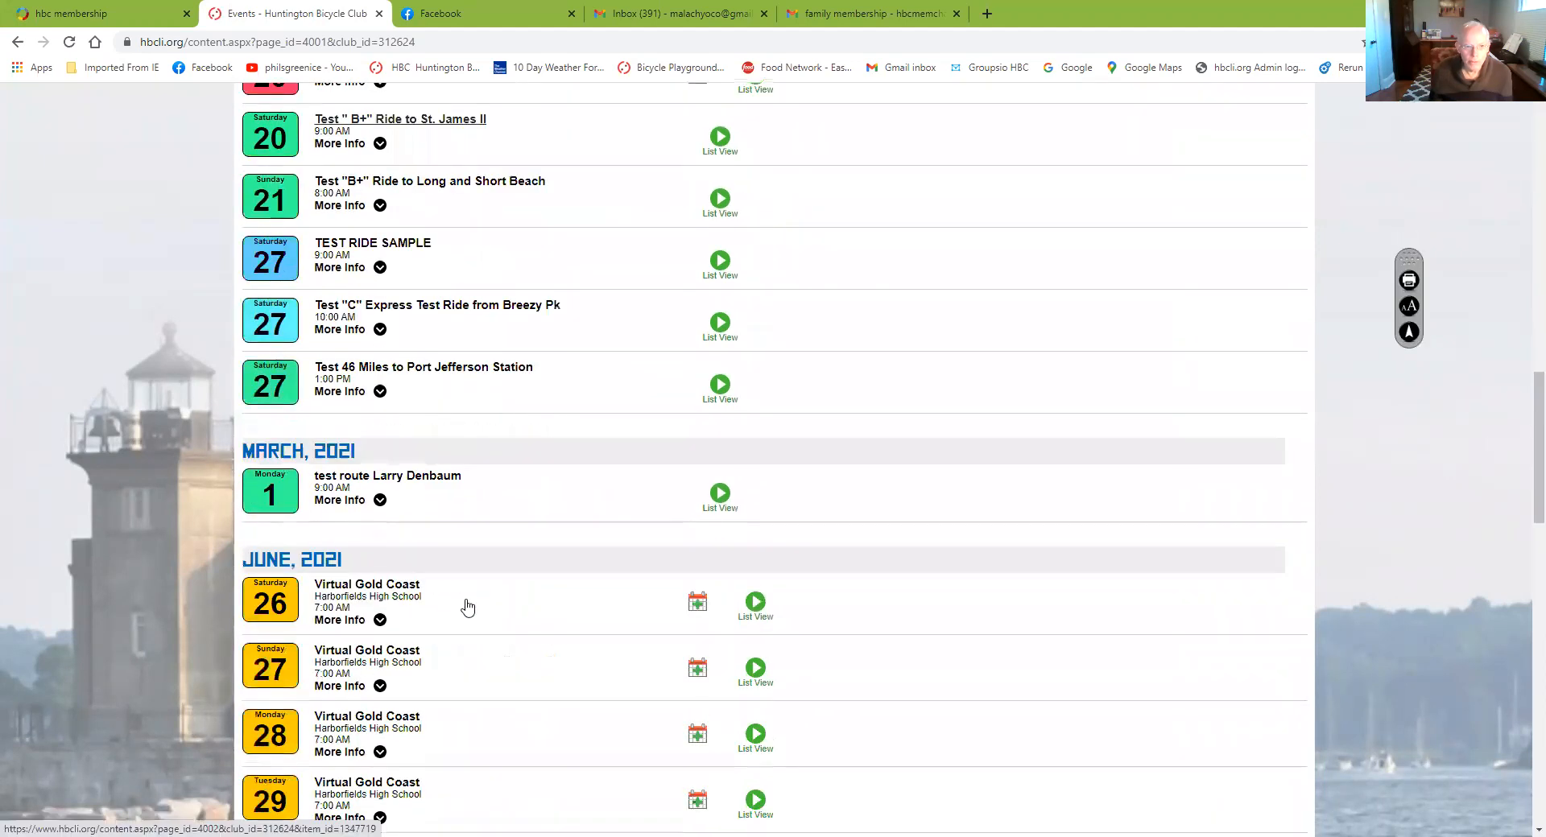
pyautogui.scroll(2, 468, 606)
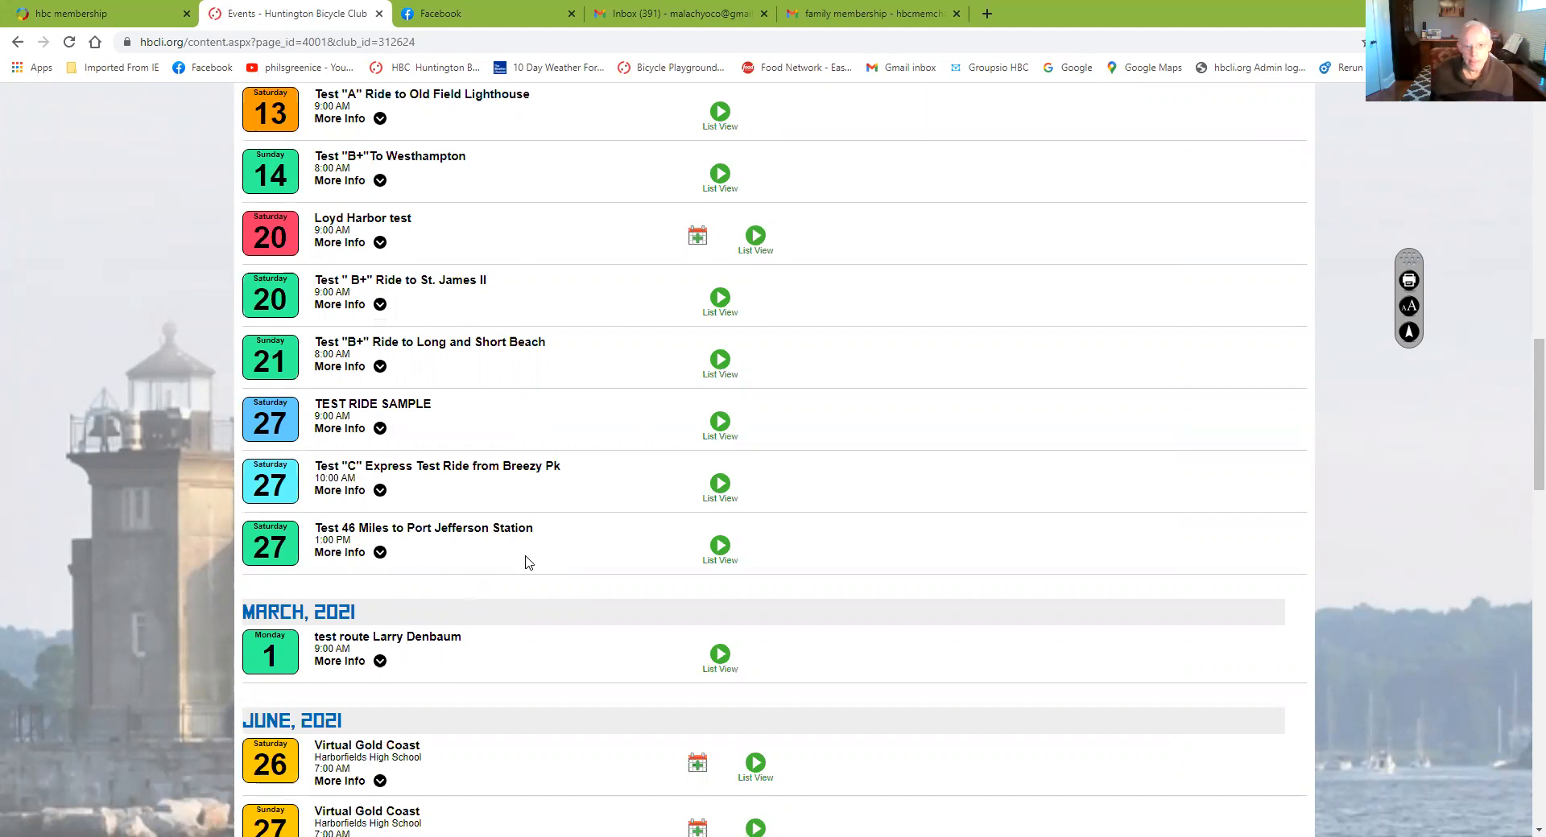
pyautogui.scroll(1, 529, 562)
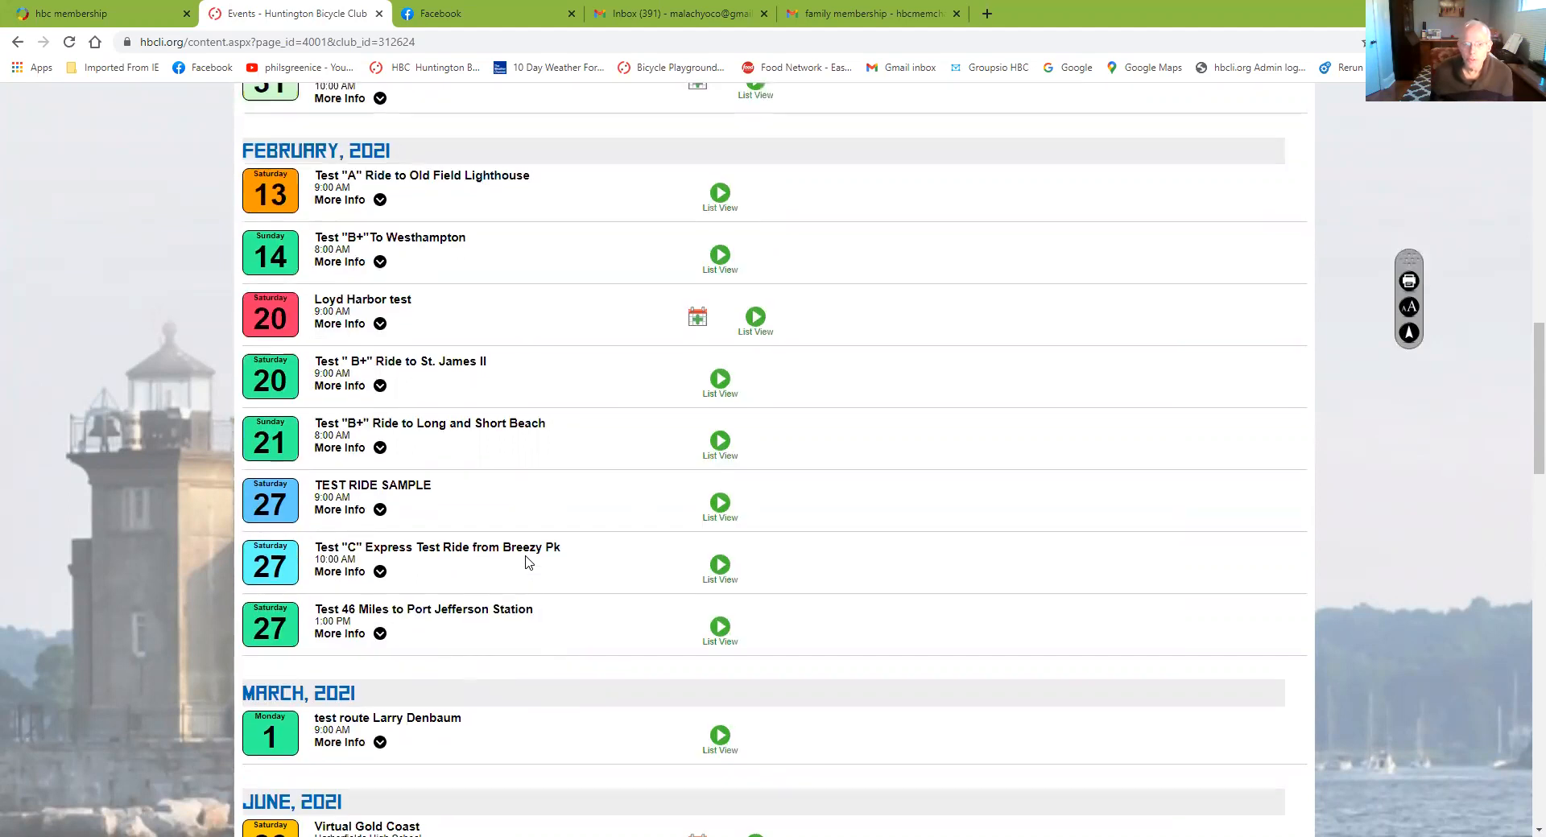
pyautogui.scroll(1, 528, 562)
pyautogui.scroll(2, 528, 562)
pyautogui.scroll(-3, 528, 562)
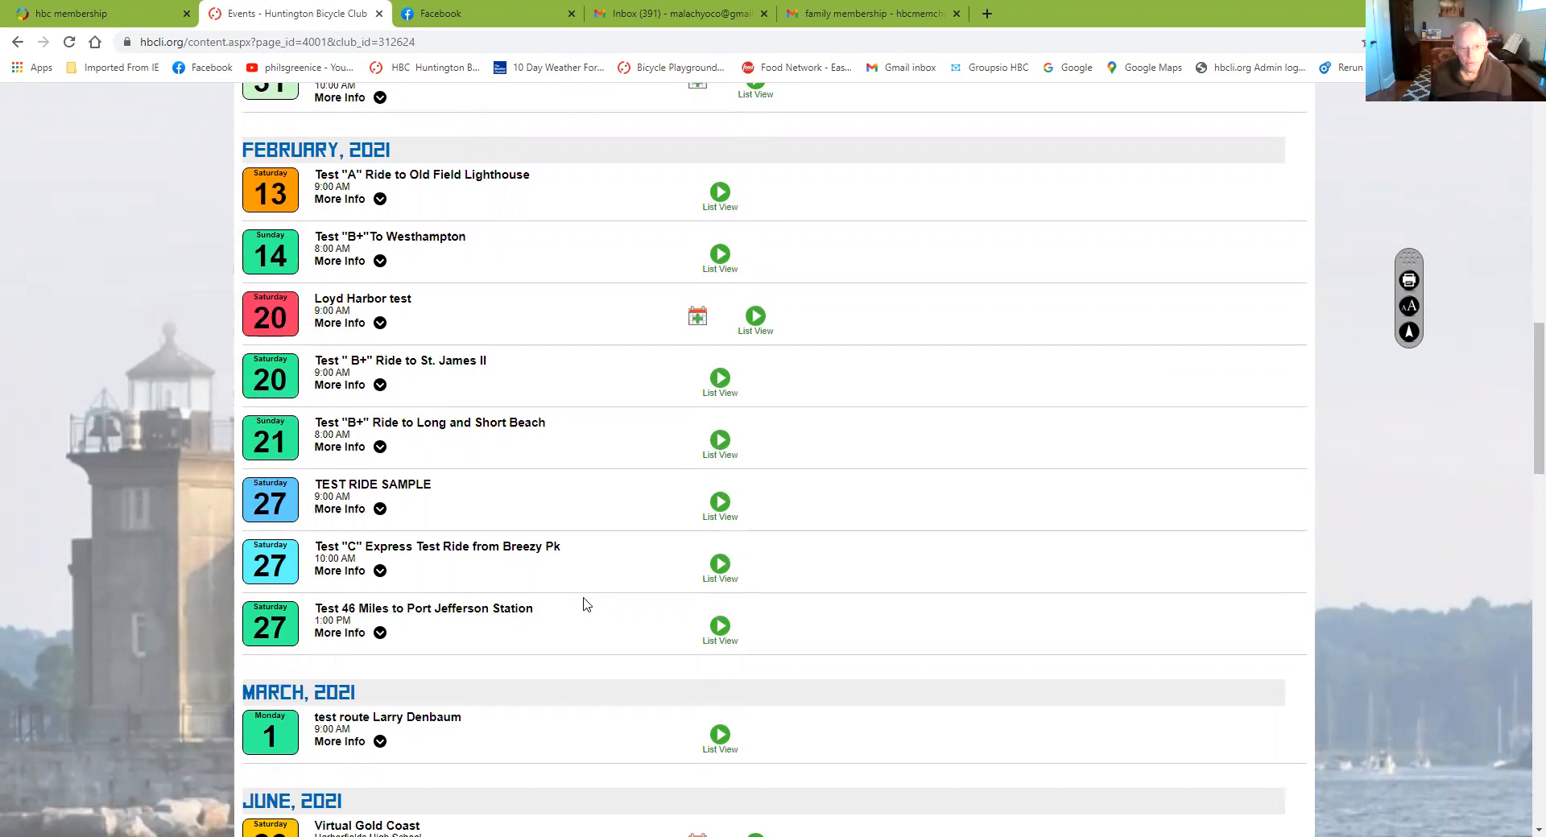
pyautogui.scroll(-5, 586, 604)
pyautogui.scroll(18, 585, 608)
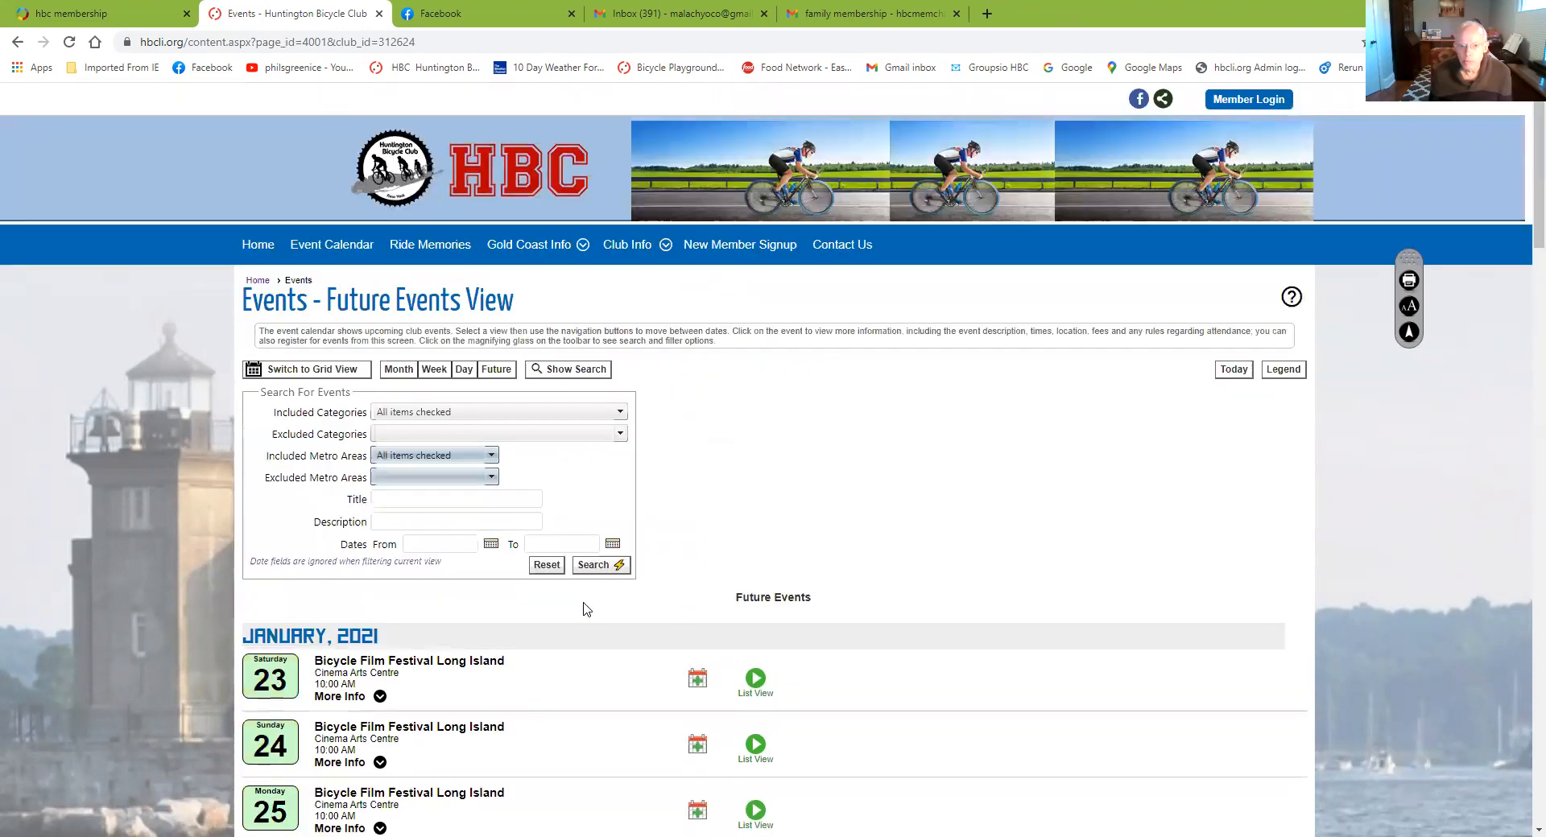
pyautogui.click(261, 250)
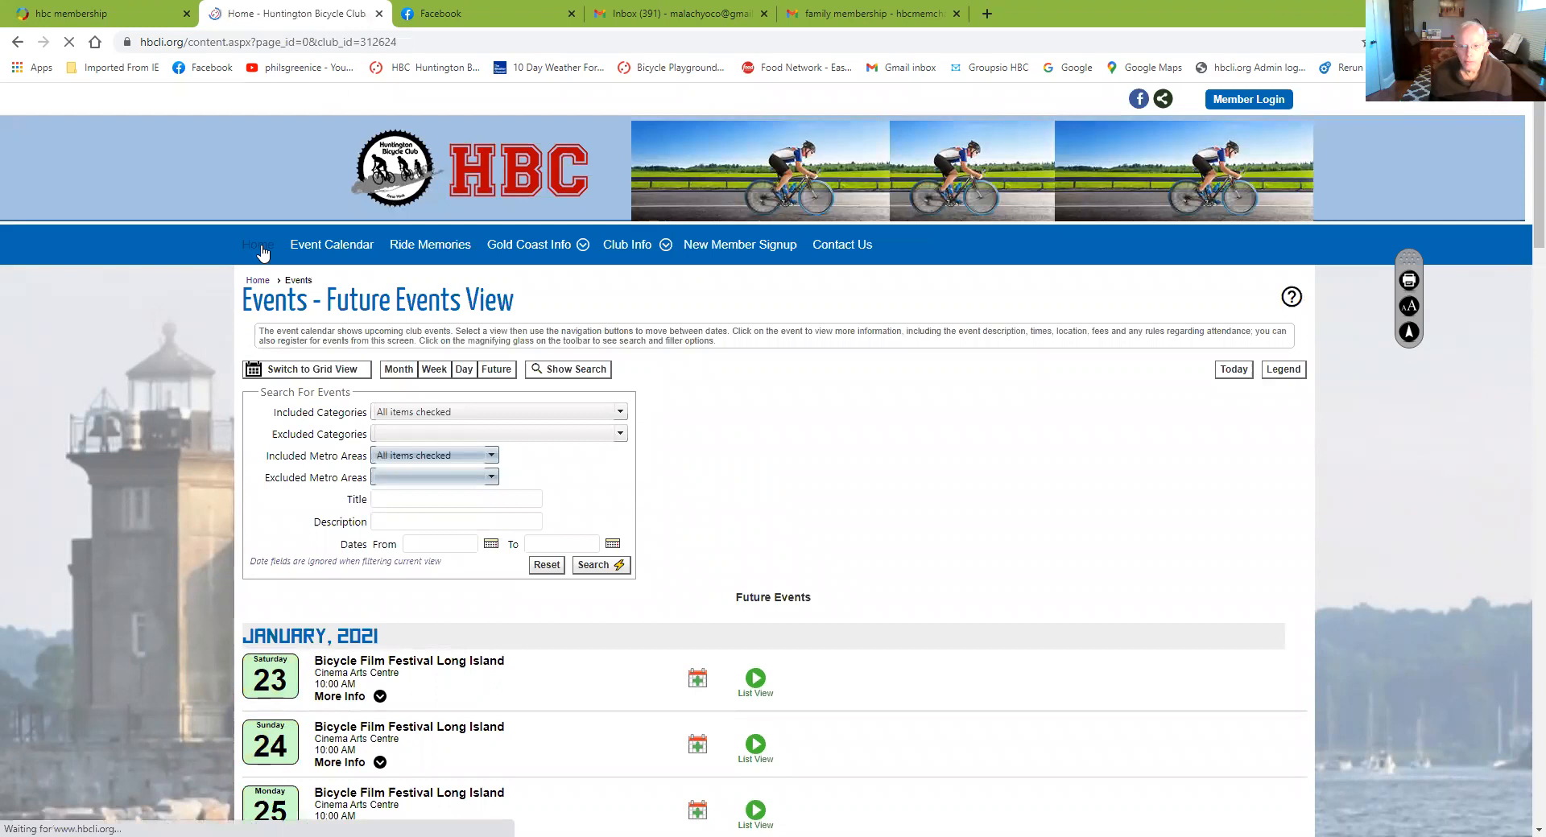